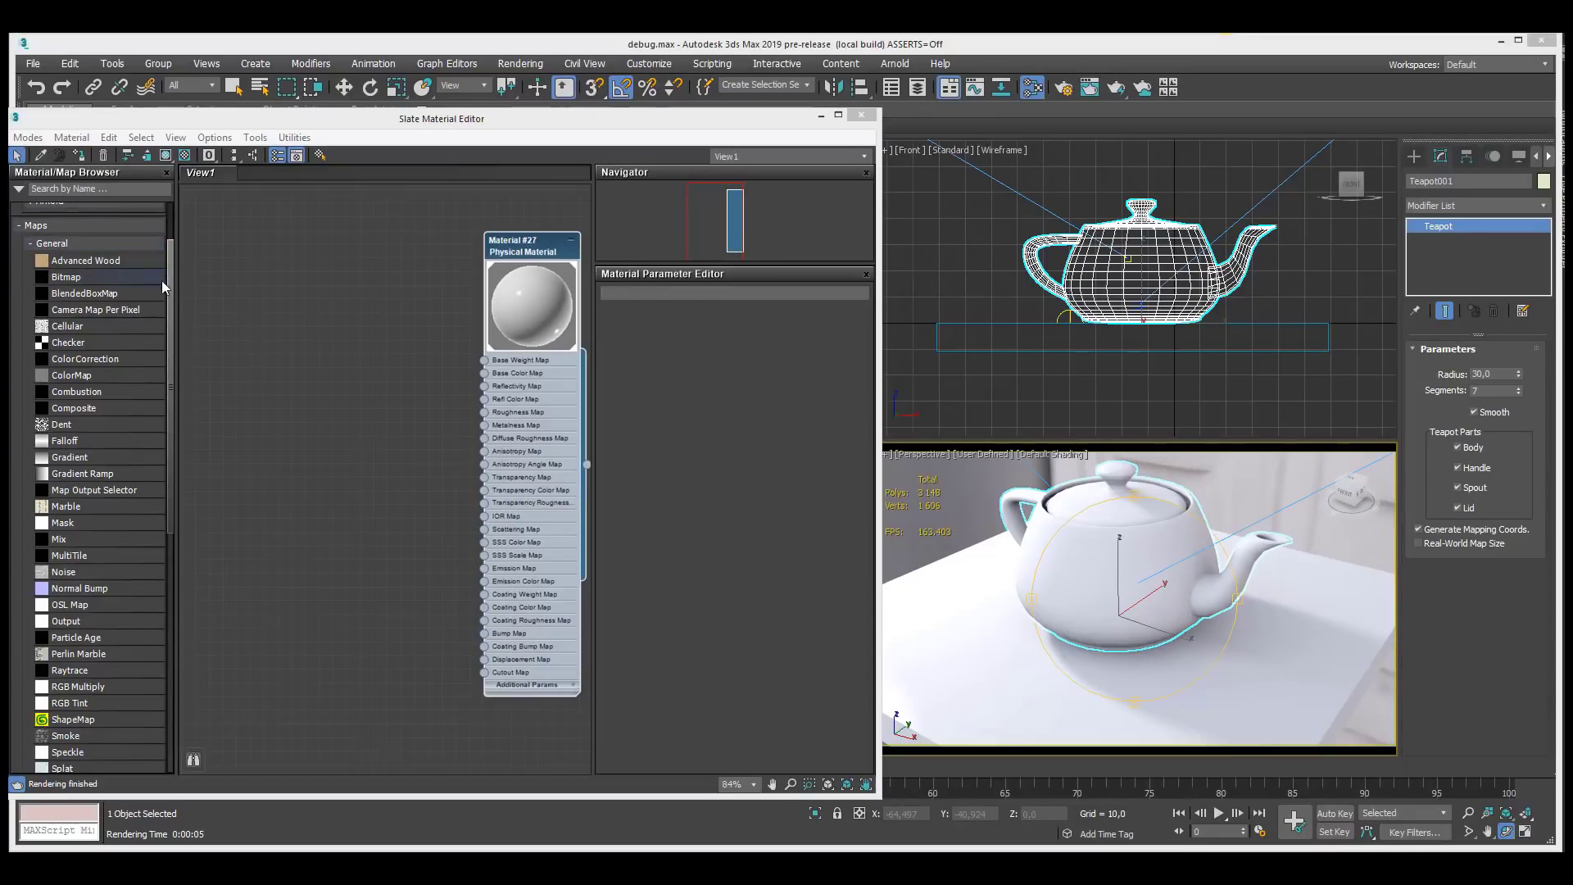
- Look through the General maps available in the Material/Map Browser
mouse_move(169, 292)
left_mouse_down()
mouse_move(171, 412)
mouse_move(172, 315)
left_mouse_up()
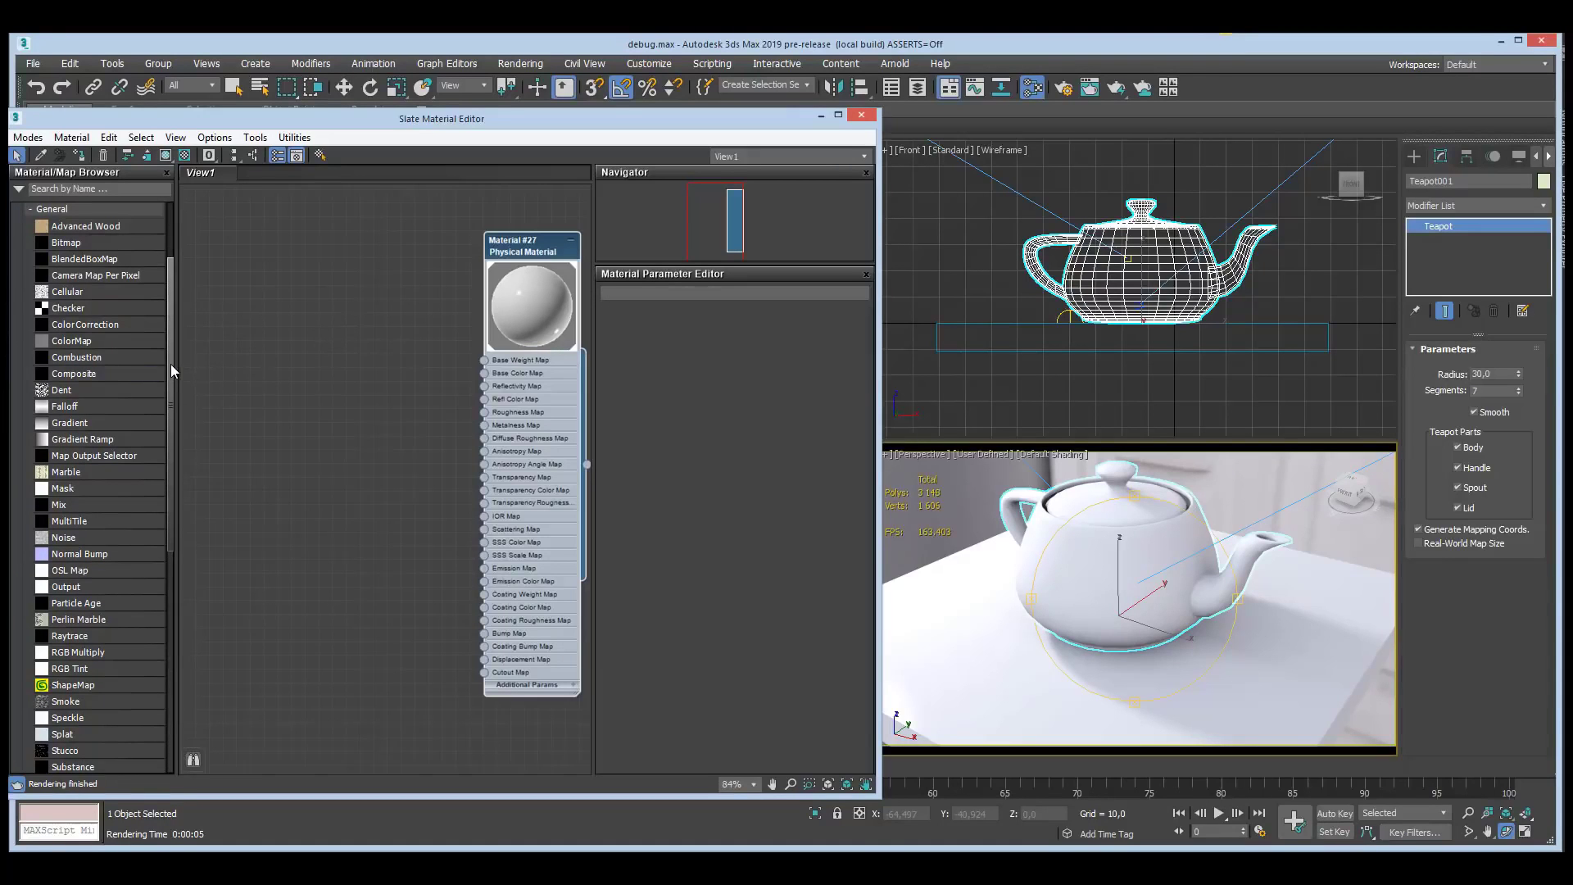
left_click_drag(171, 363, 167, 391)
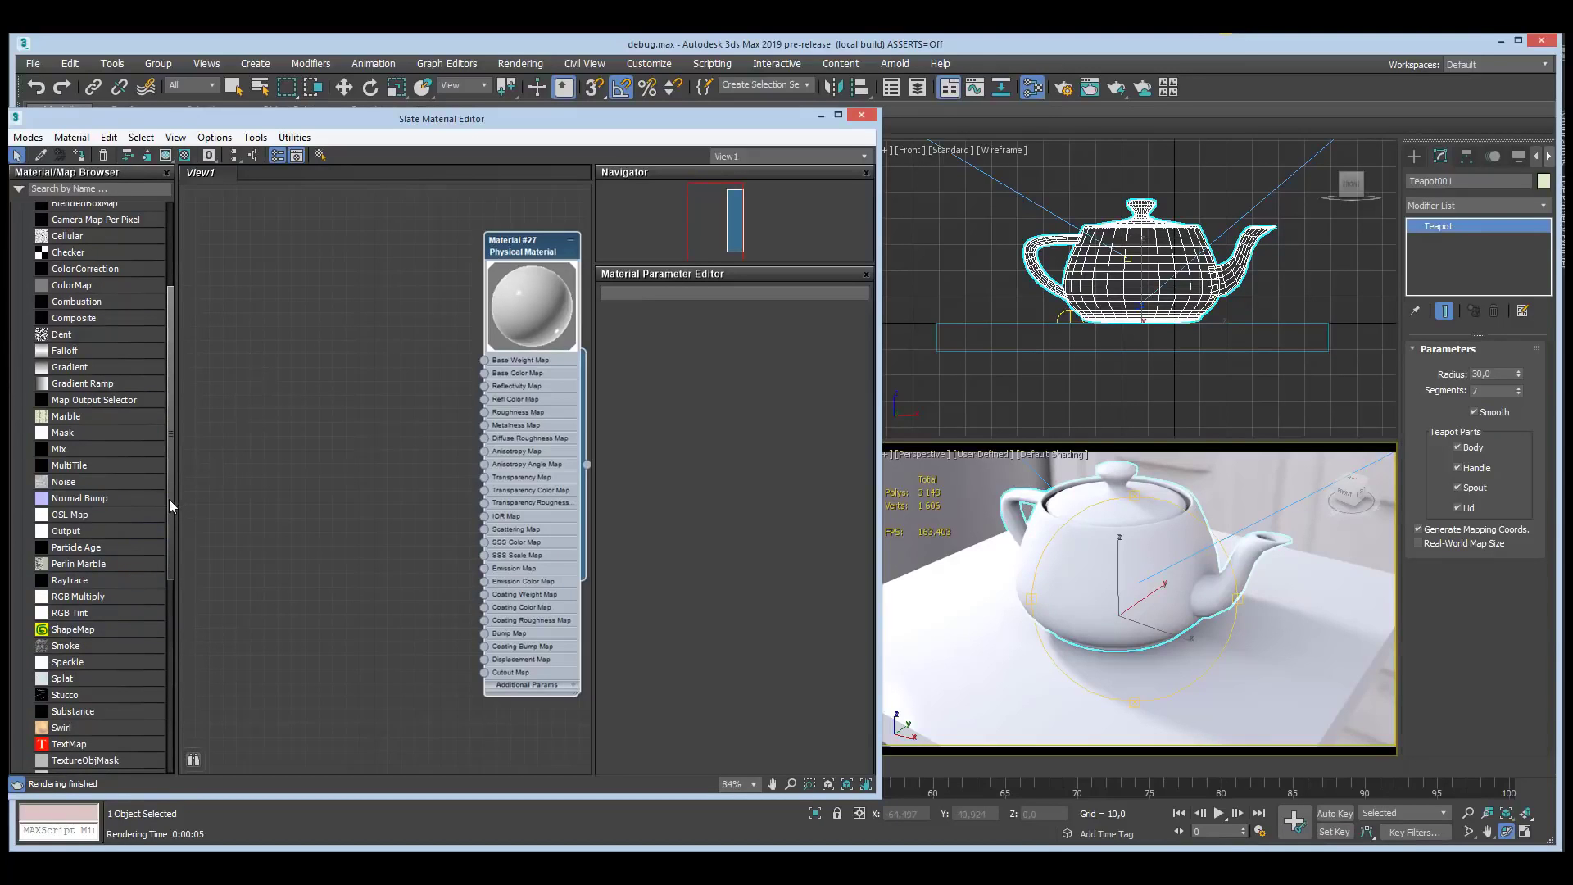
left_click_drag(168, 498, 169, 469)
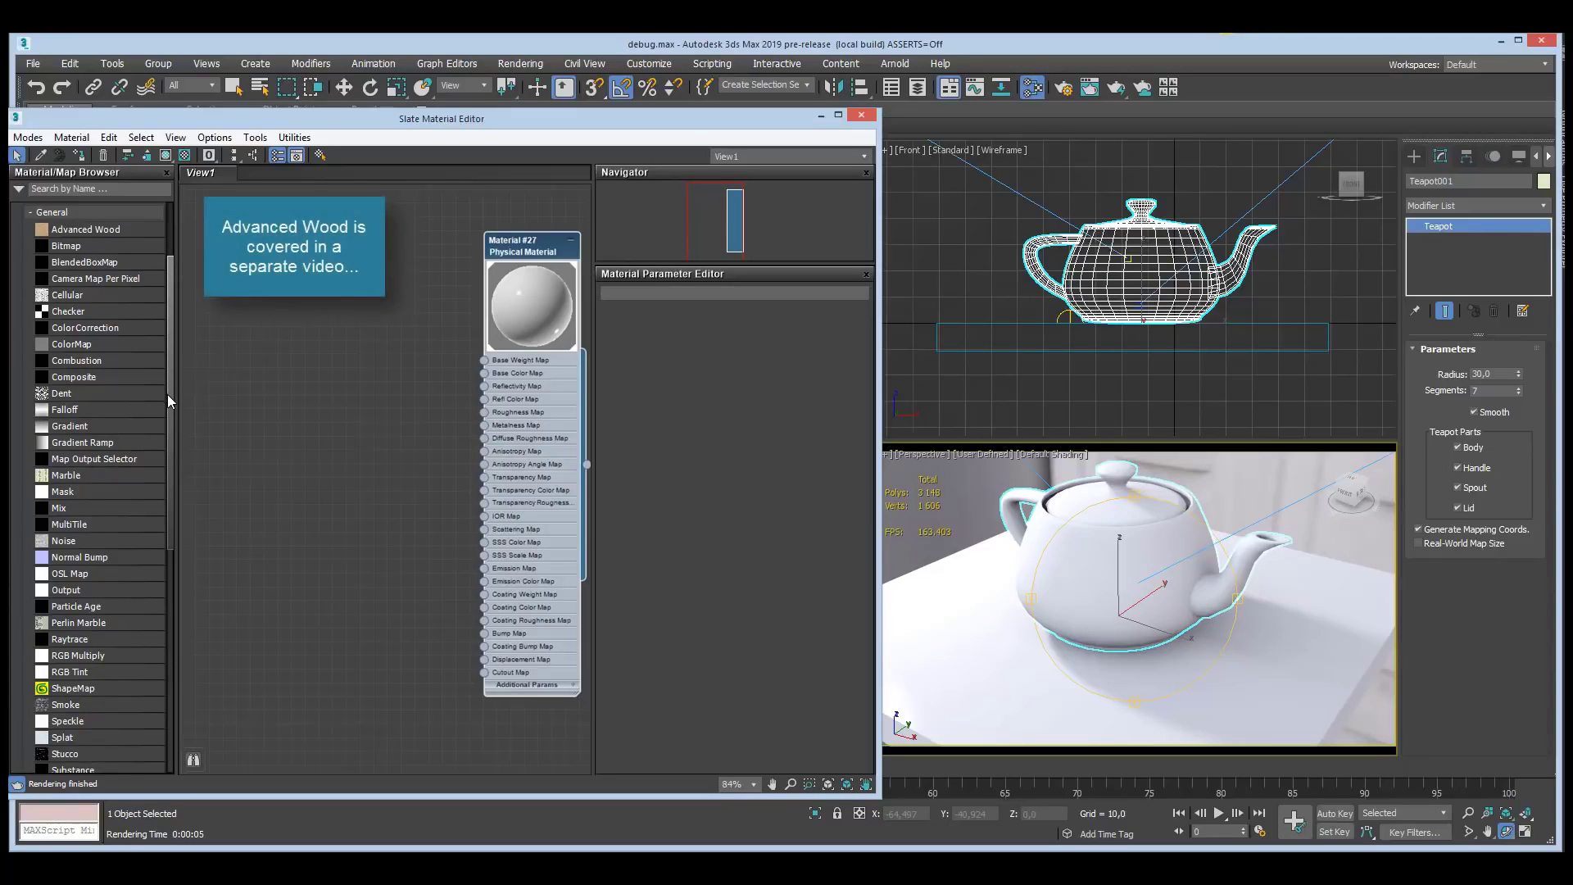
left_click_drag(170, 401, 170, 459)
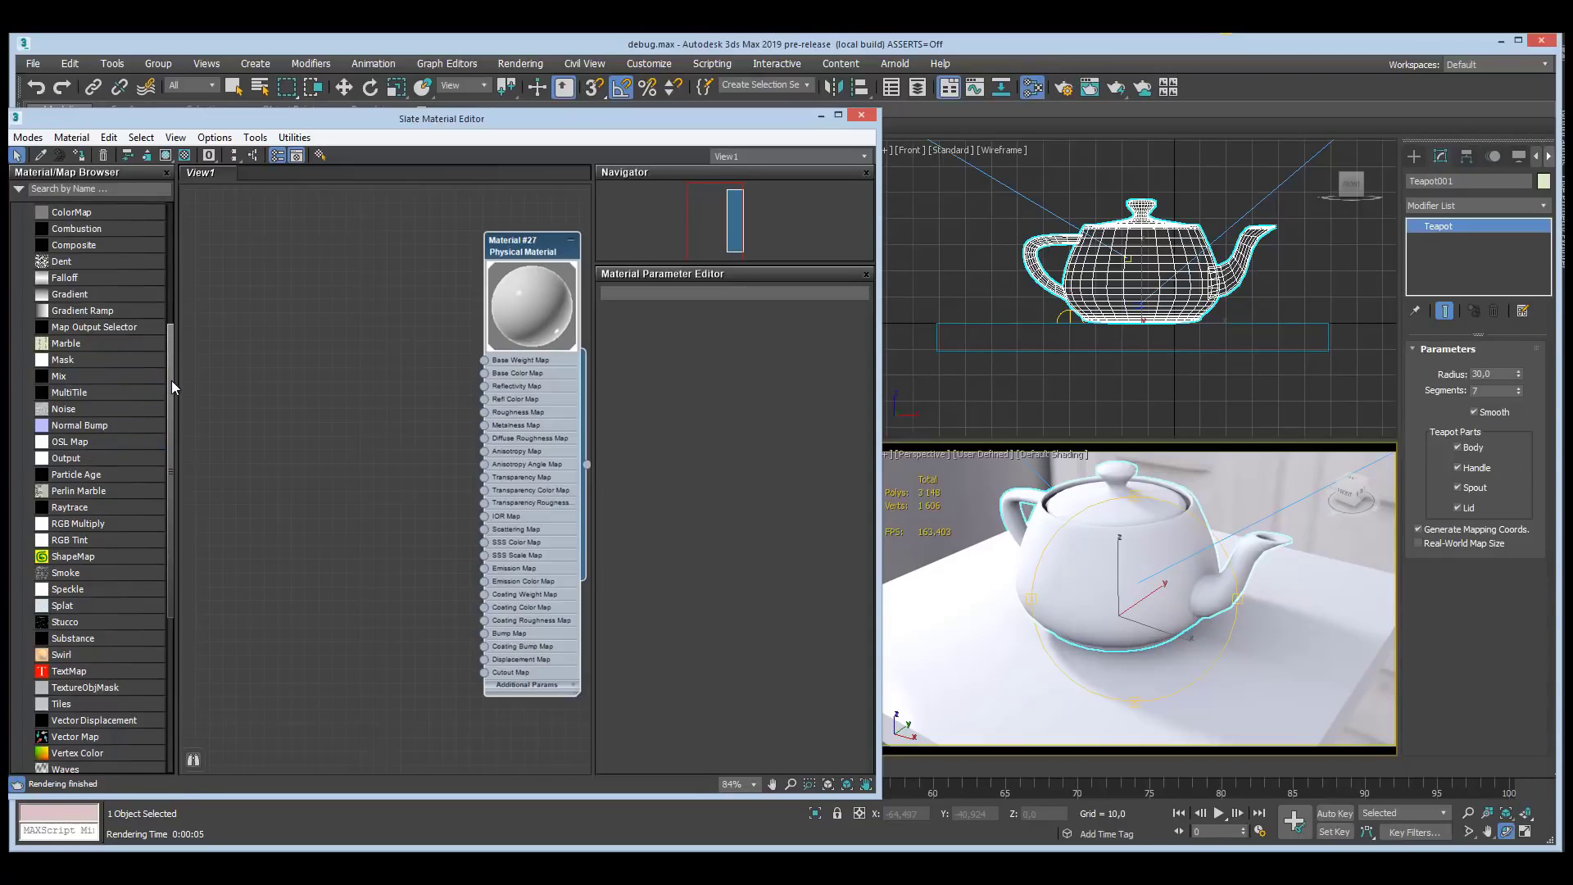
scroll(170, 381, "up", 2)
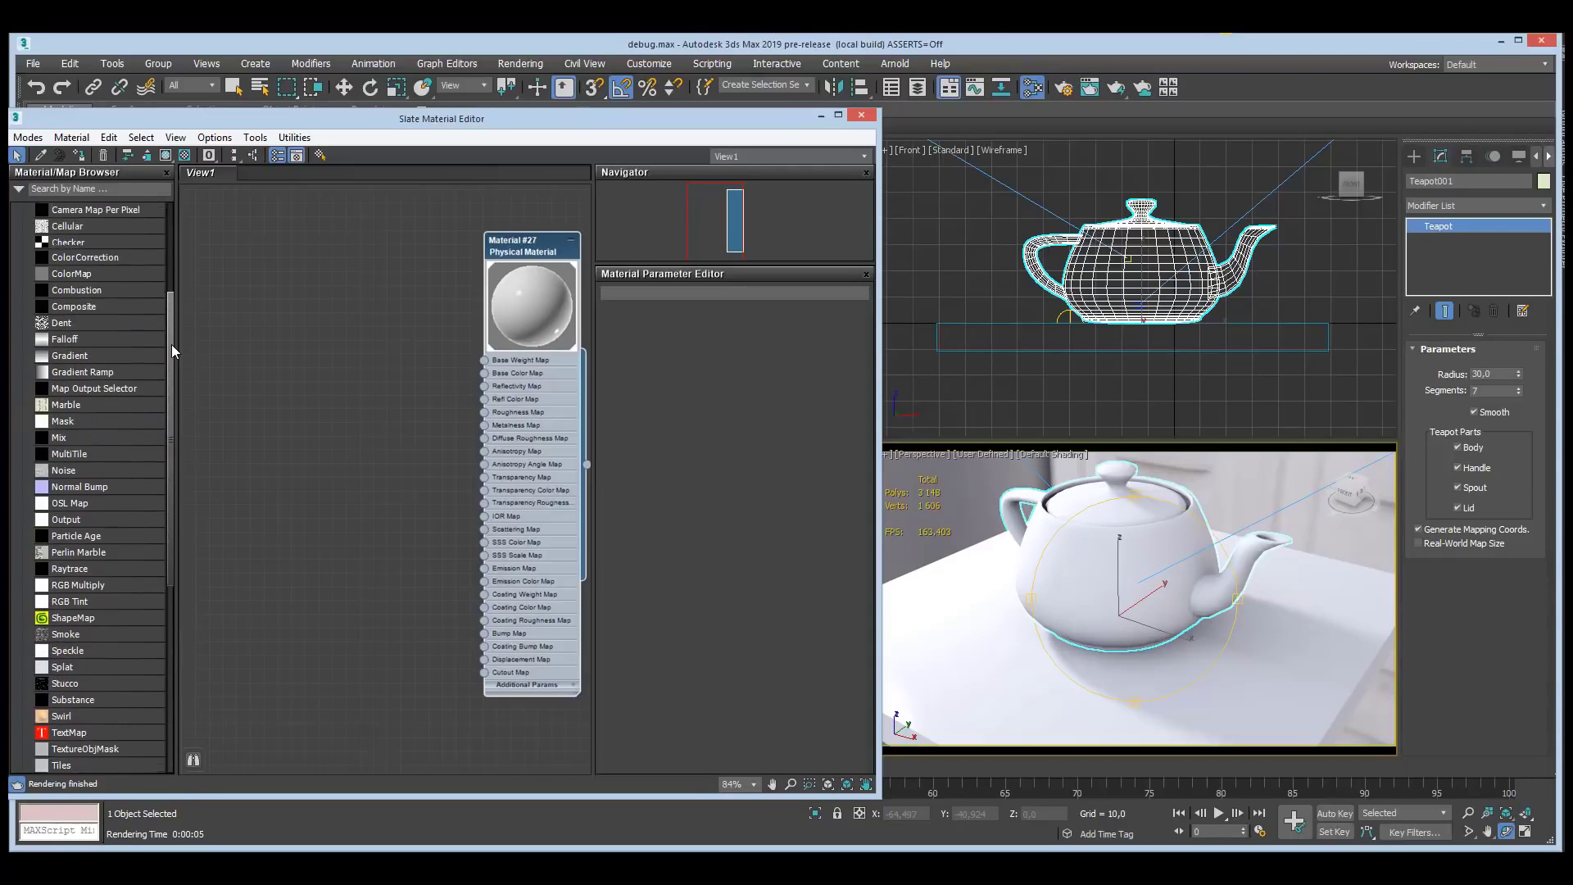
scroll(169, 342, "up", 2)
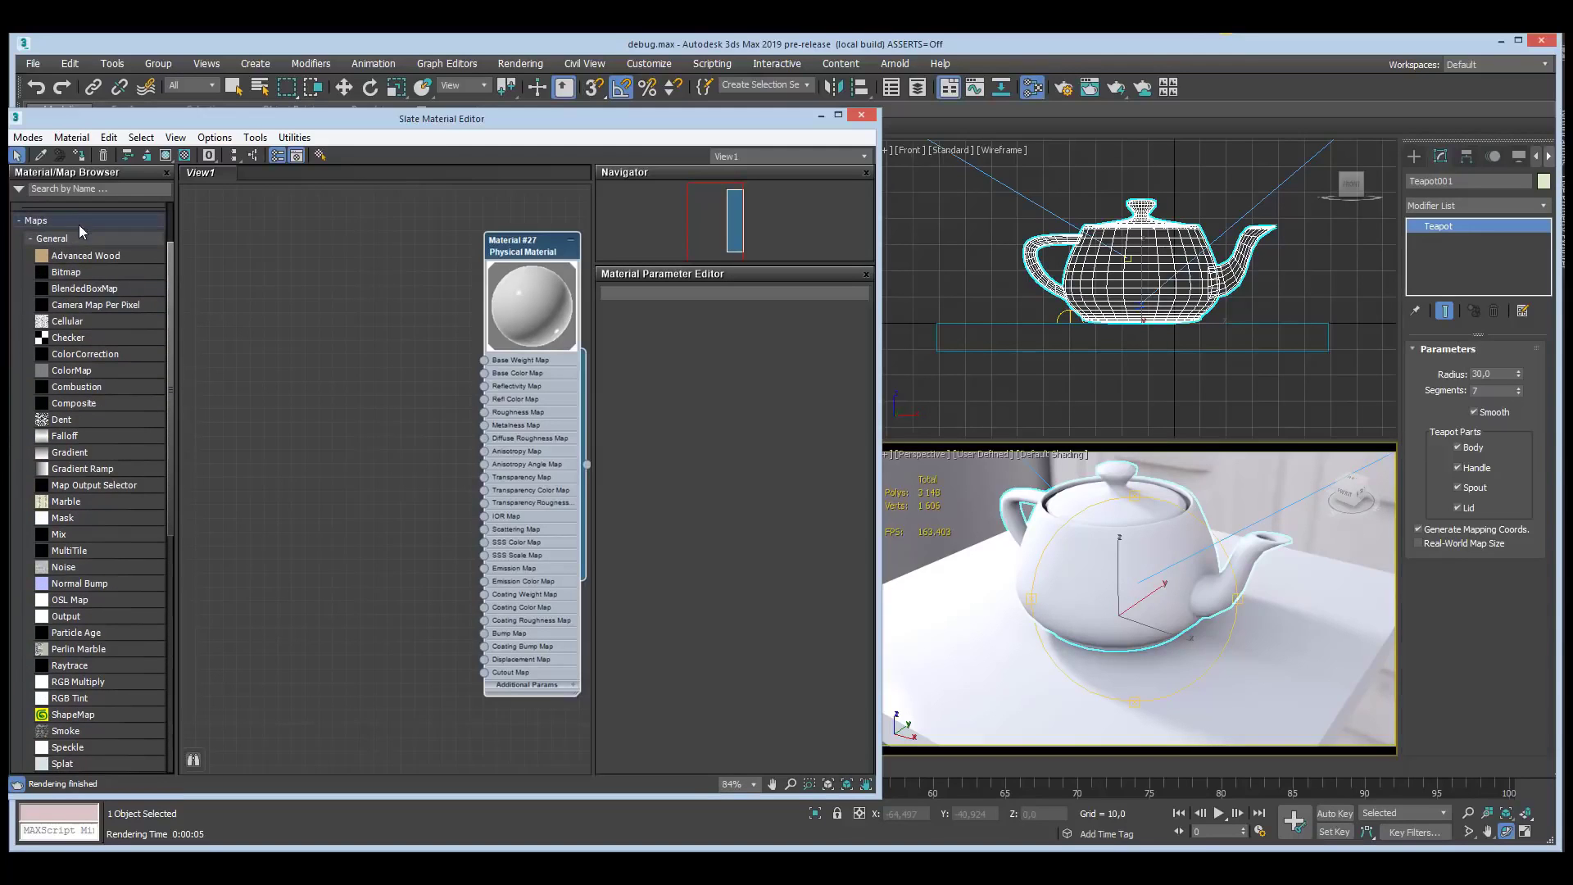
- Collapse the map categories in the browser and expand OSL to show its shader list
left_click(77, 228)
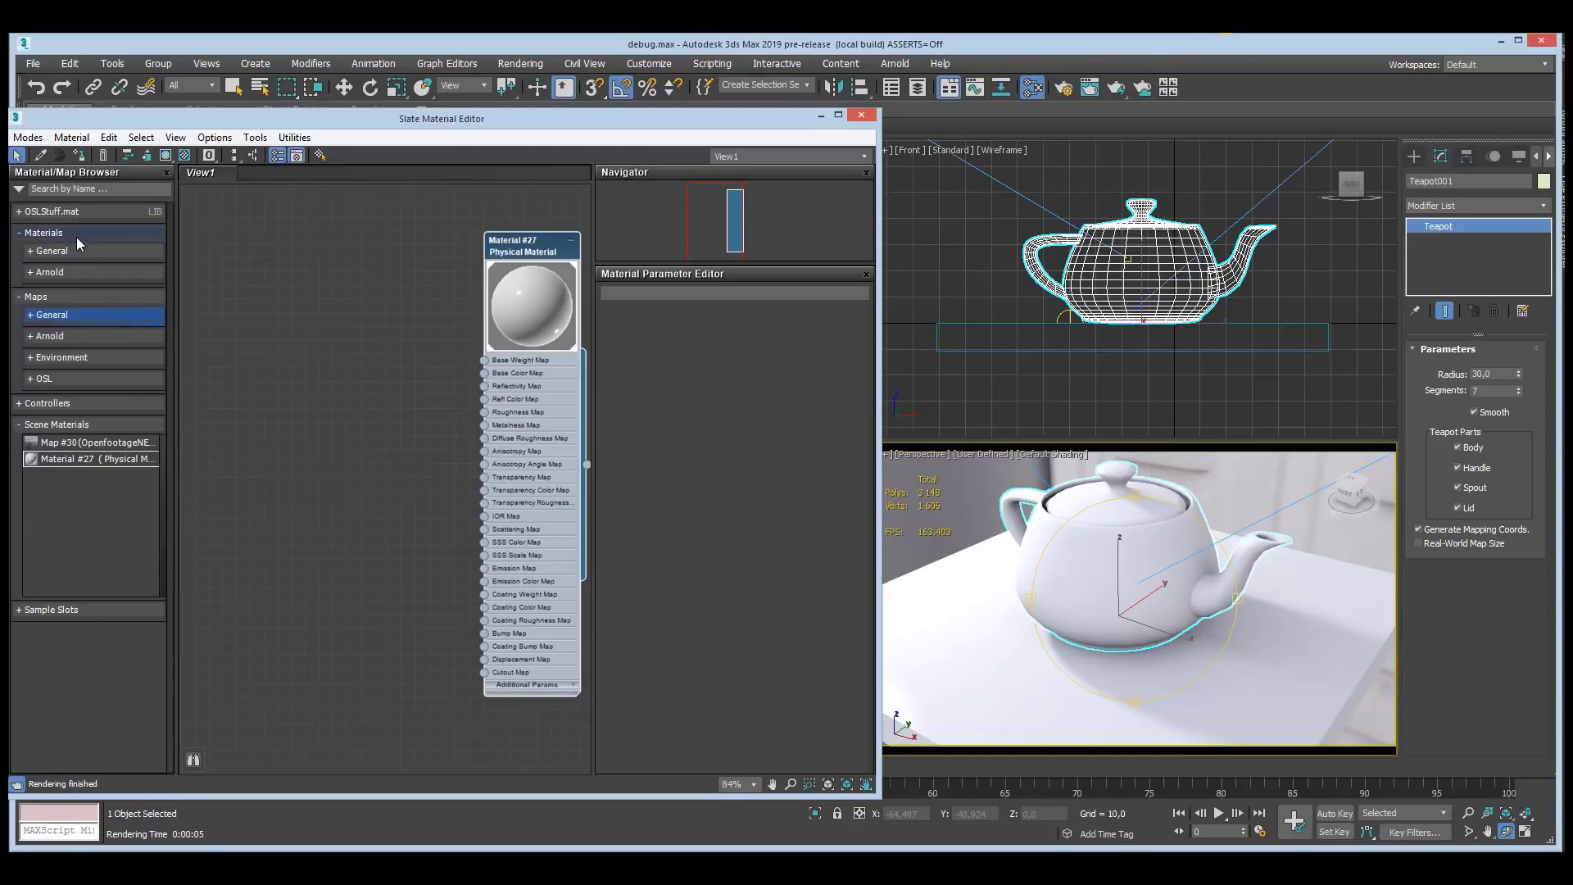
left_click(38, 379)
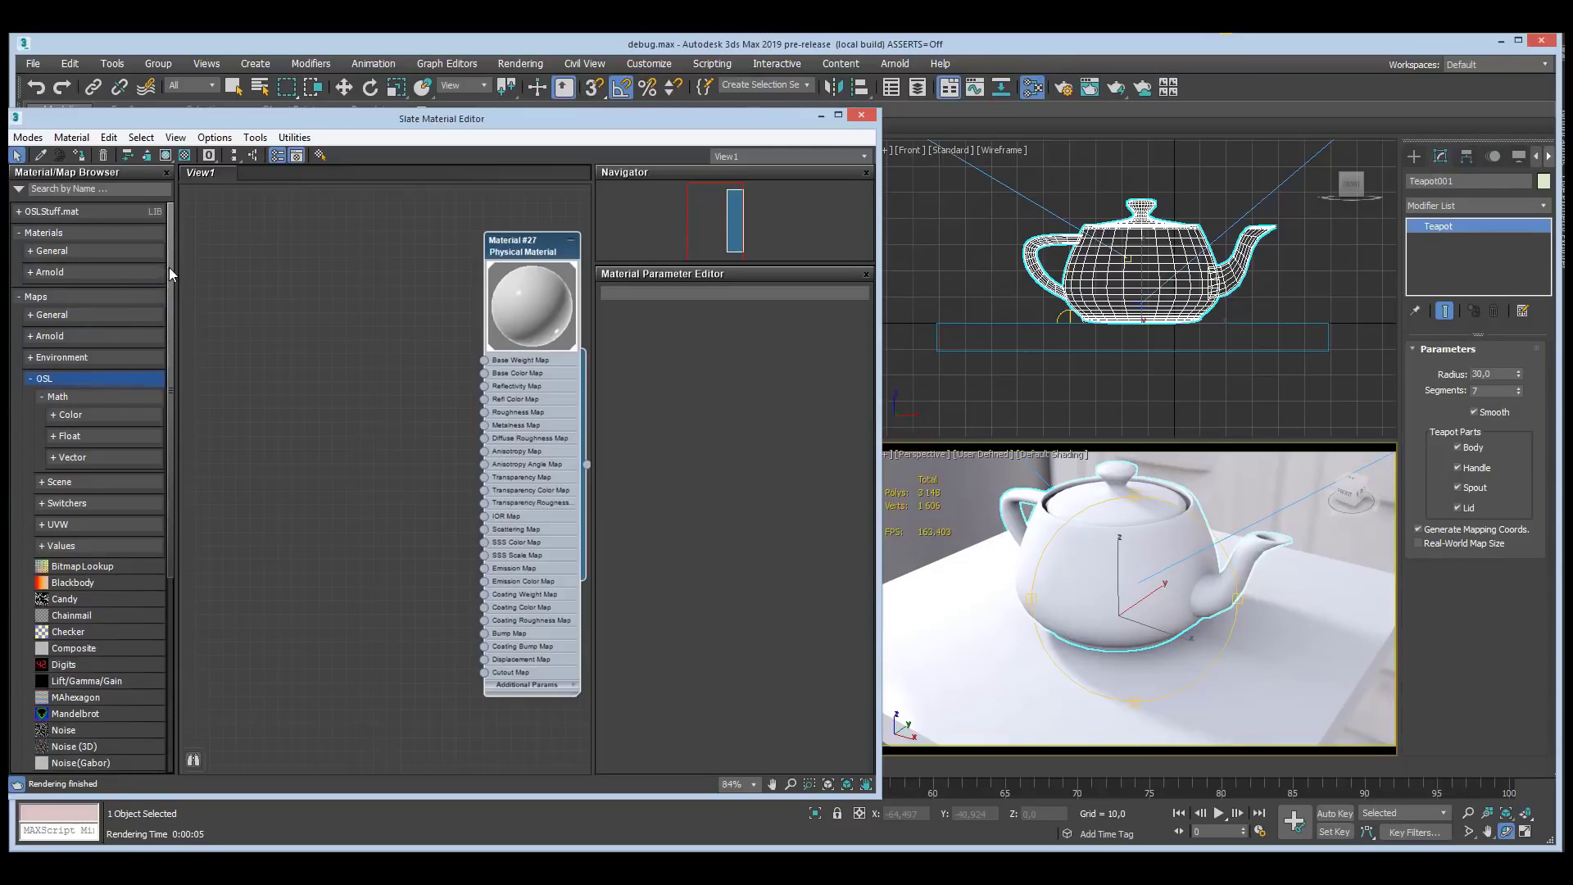
left_click_drag(169, 269, 173, 378)
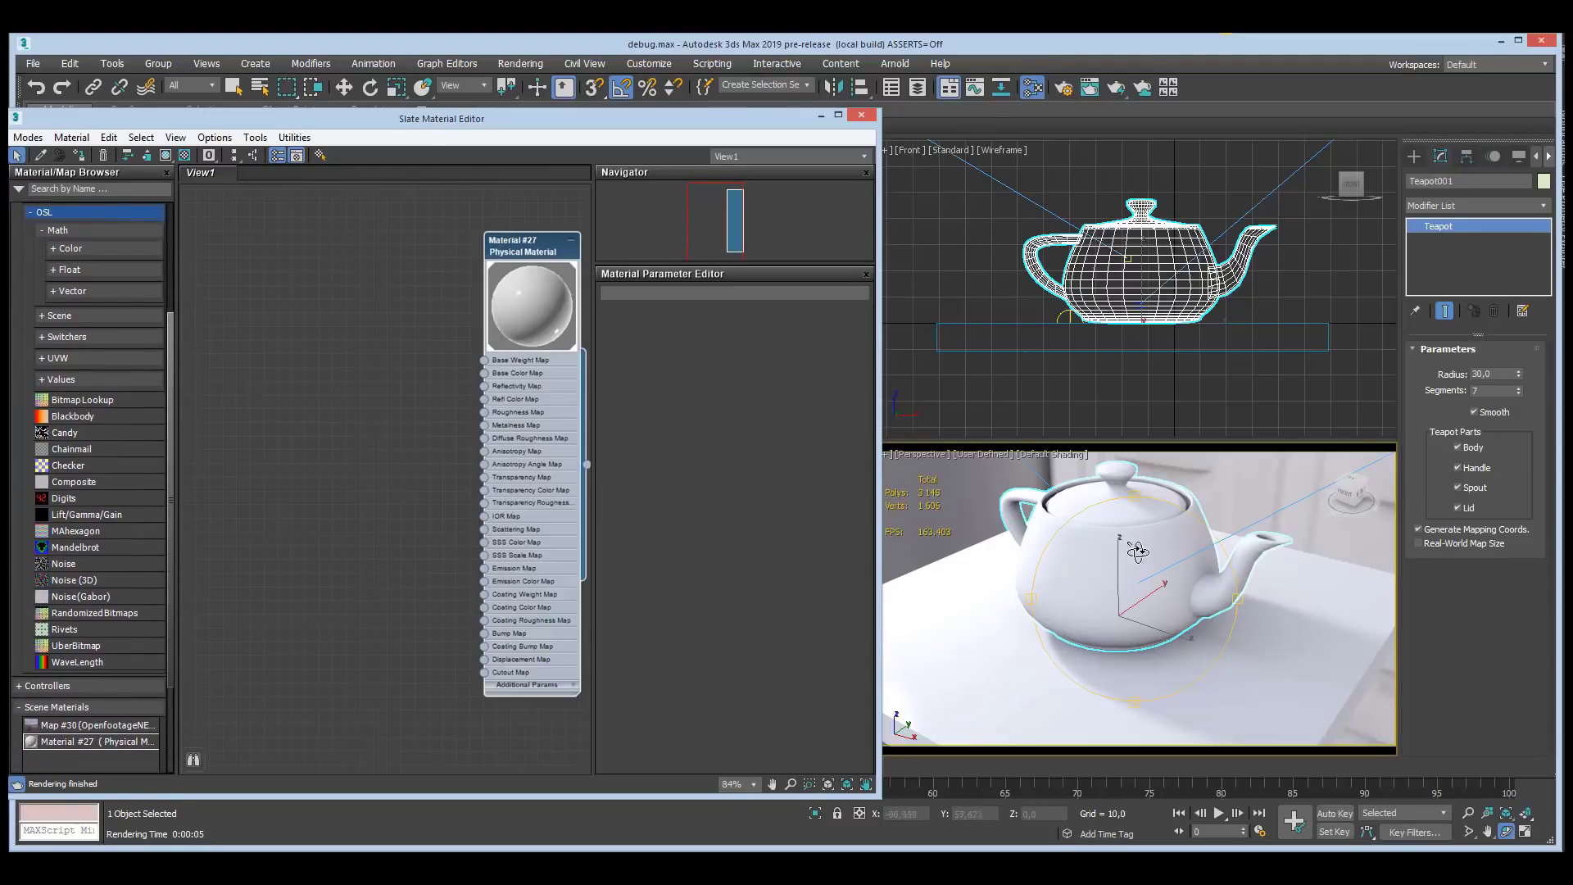
- Start an interactive ActiveShade render of the teapot in the Perspective view
left_click_drag(1138, 553, 1101, 541)
left_click_drag(1123, 96, 1131, 169)
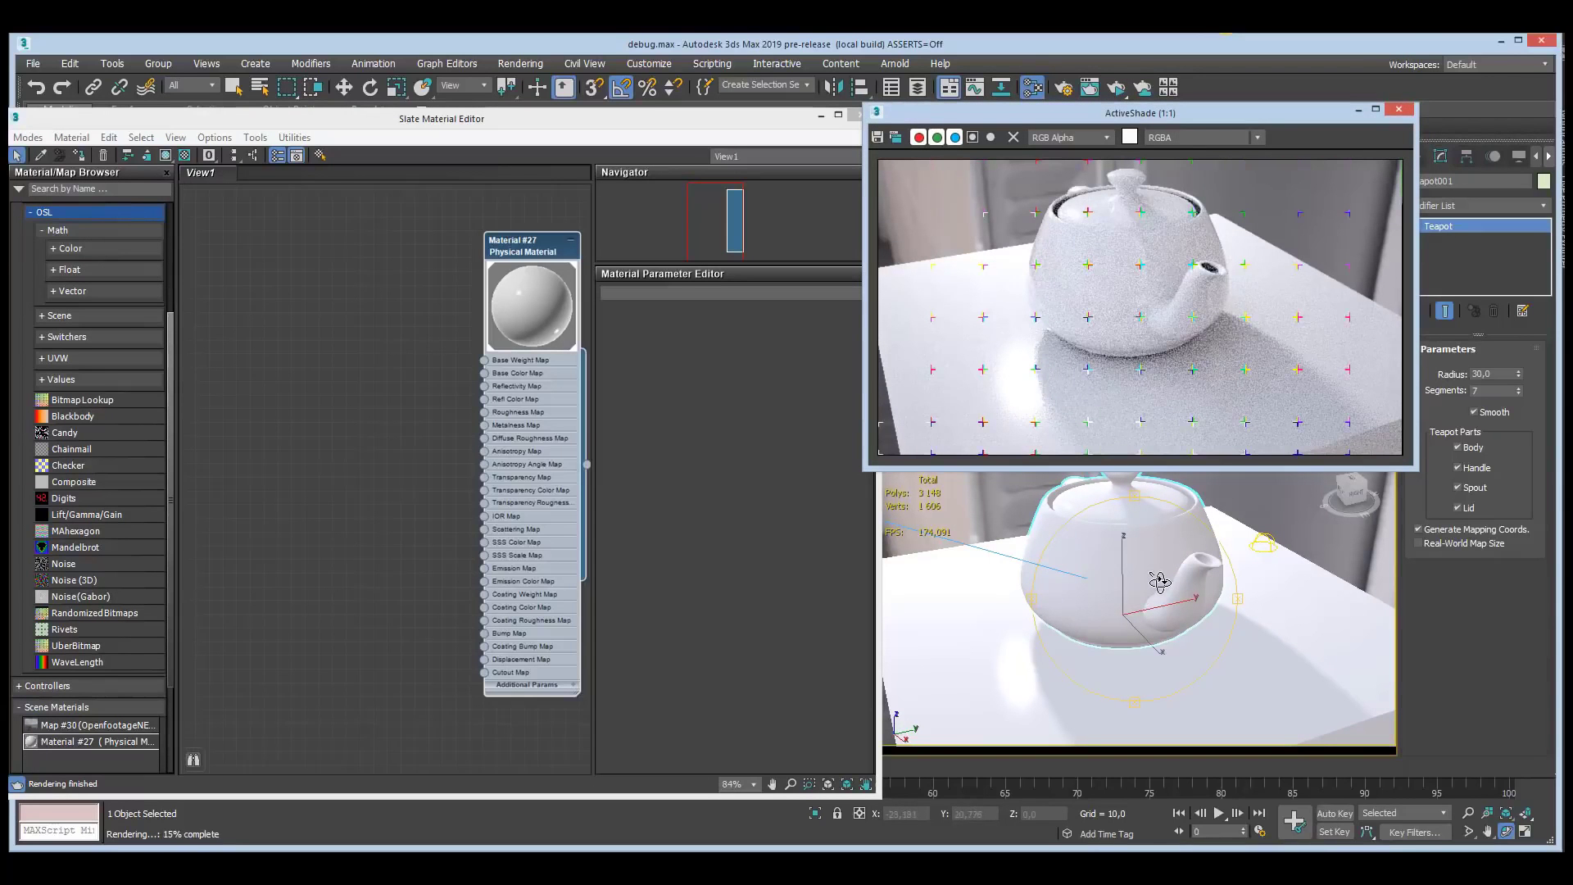
left_click_drag(1145, 594, 1197, 565)
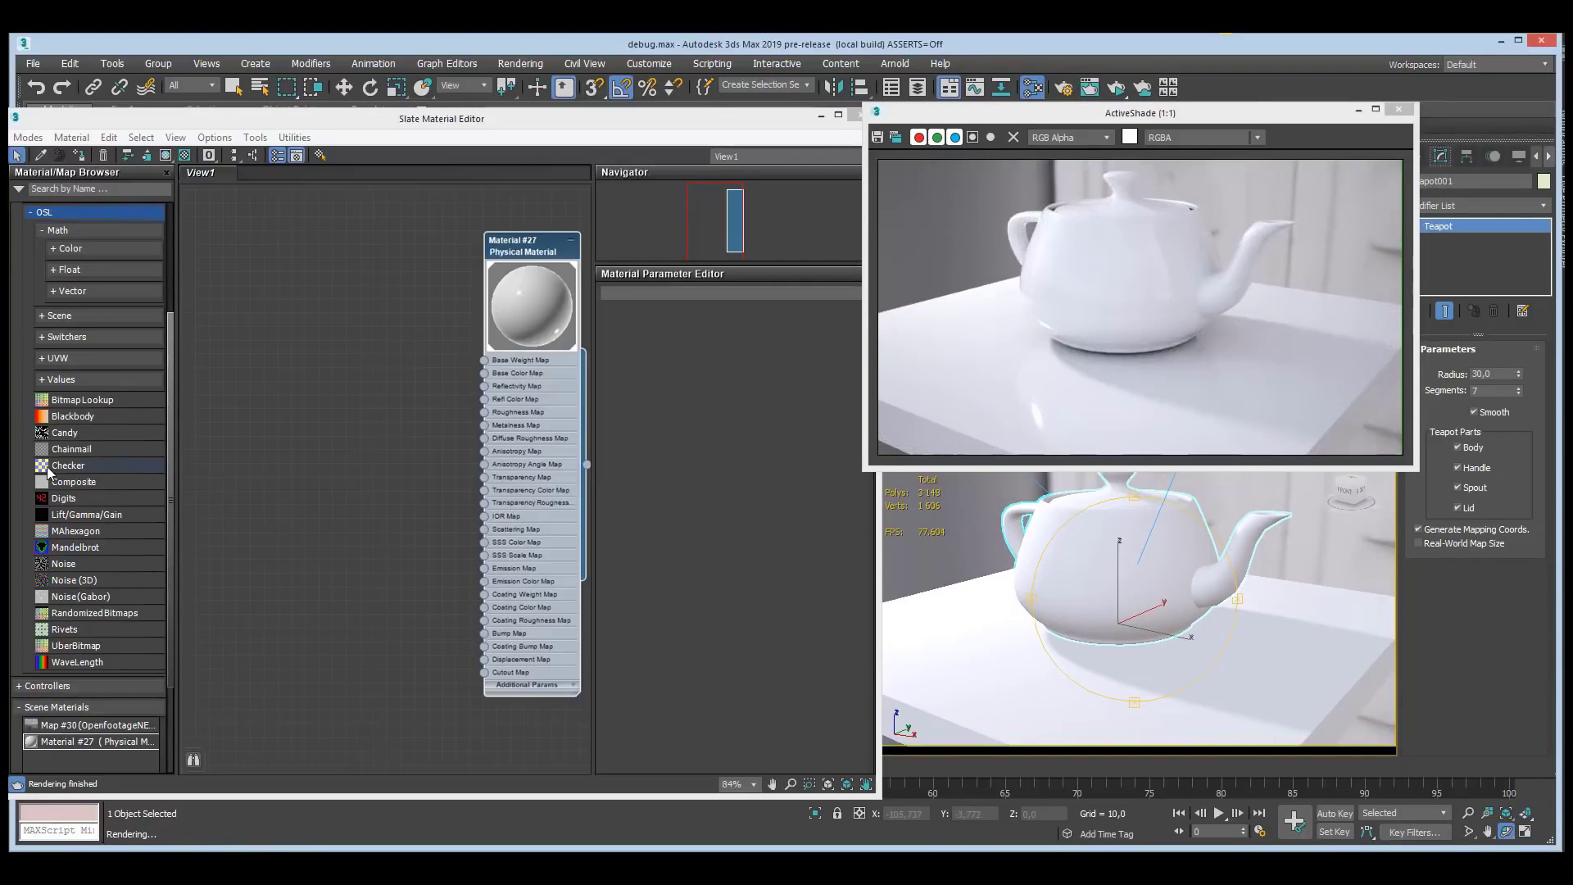
- Add an OSL Checker map to the Physical Material's Base Color Map and show the checker's parameters
left_click_drag(47, 465, 484, 373)
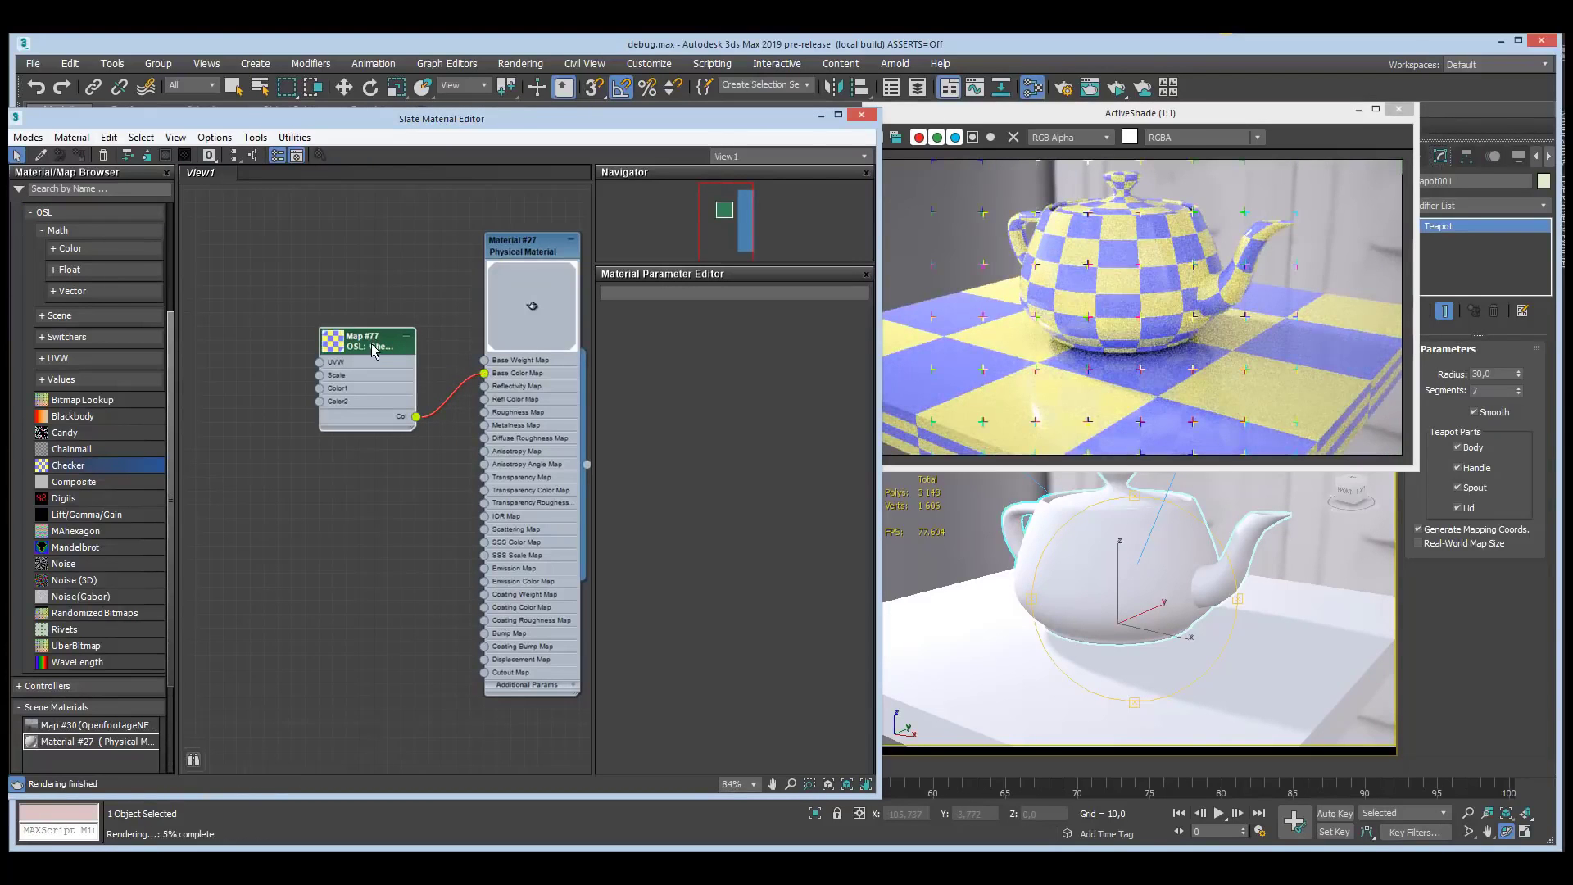
left_click_drag(377, 348, 377, 306)
double_click(377, 307)
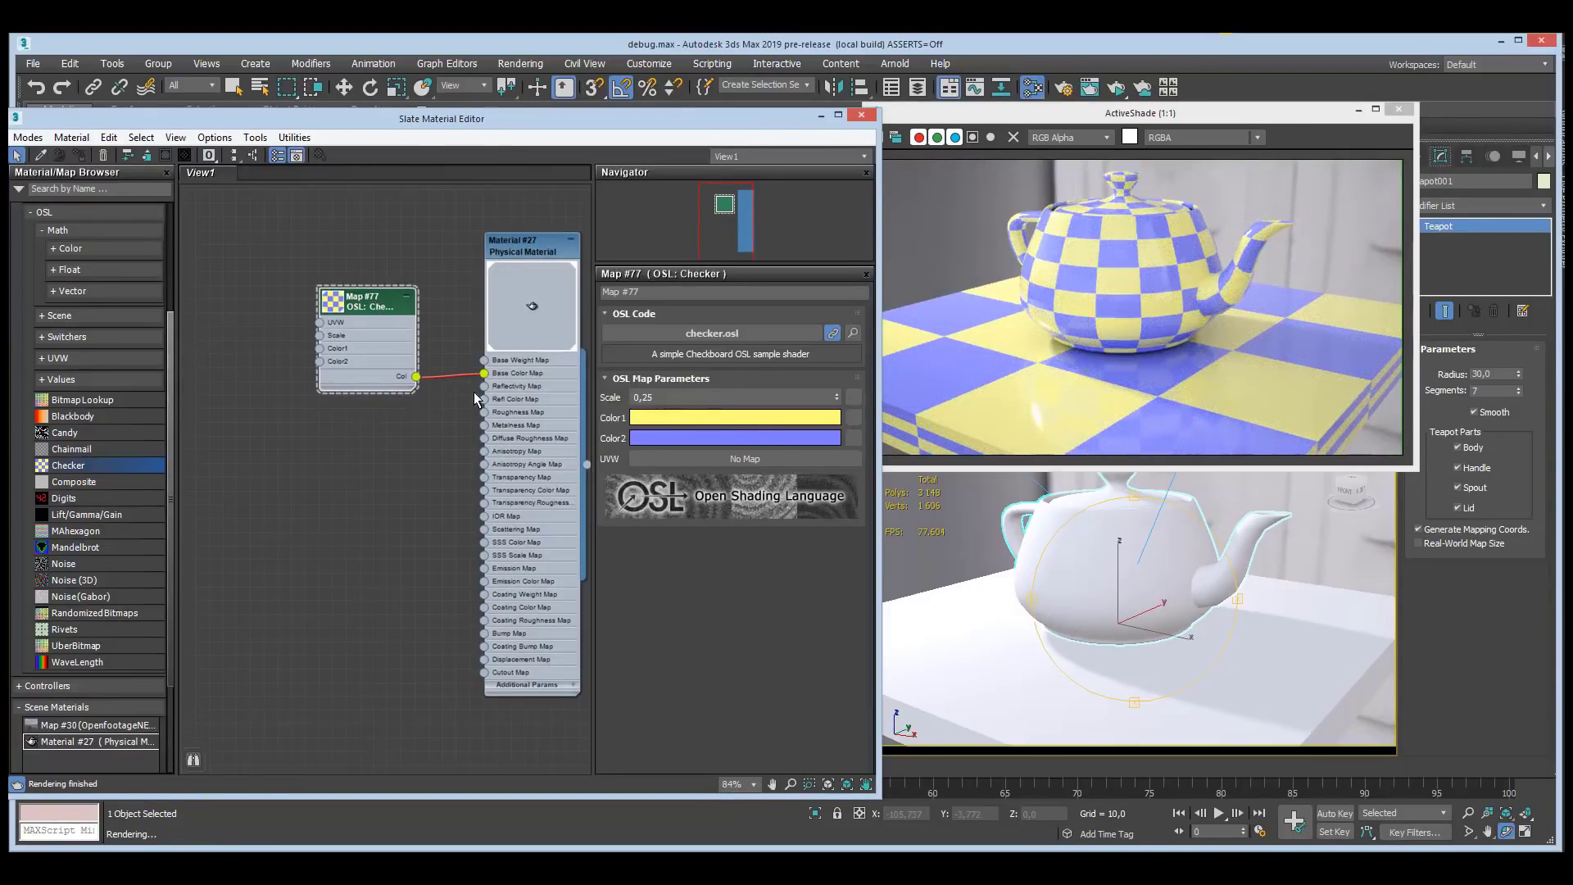
- Change the Checker map's Color1 to a light red with RGB 255, 56, 51
left_click(744, 418)
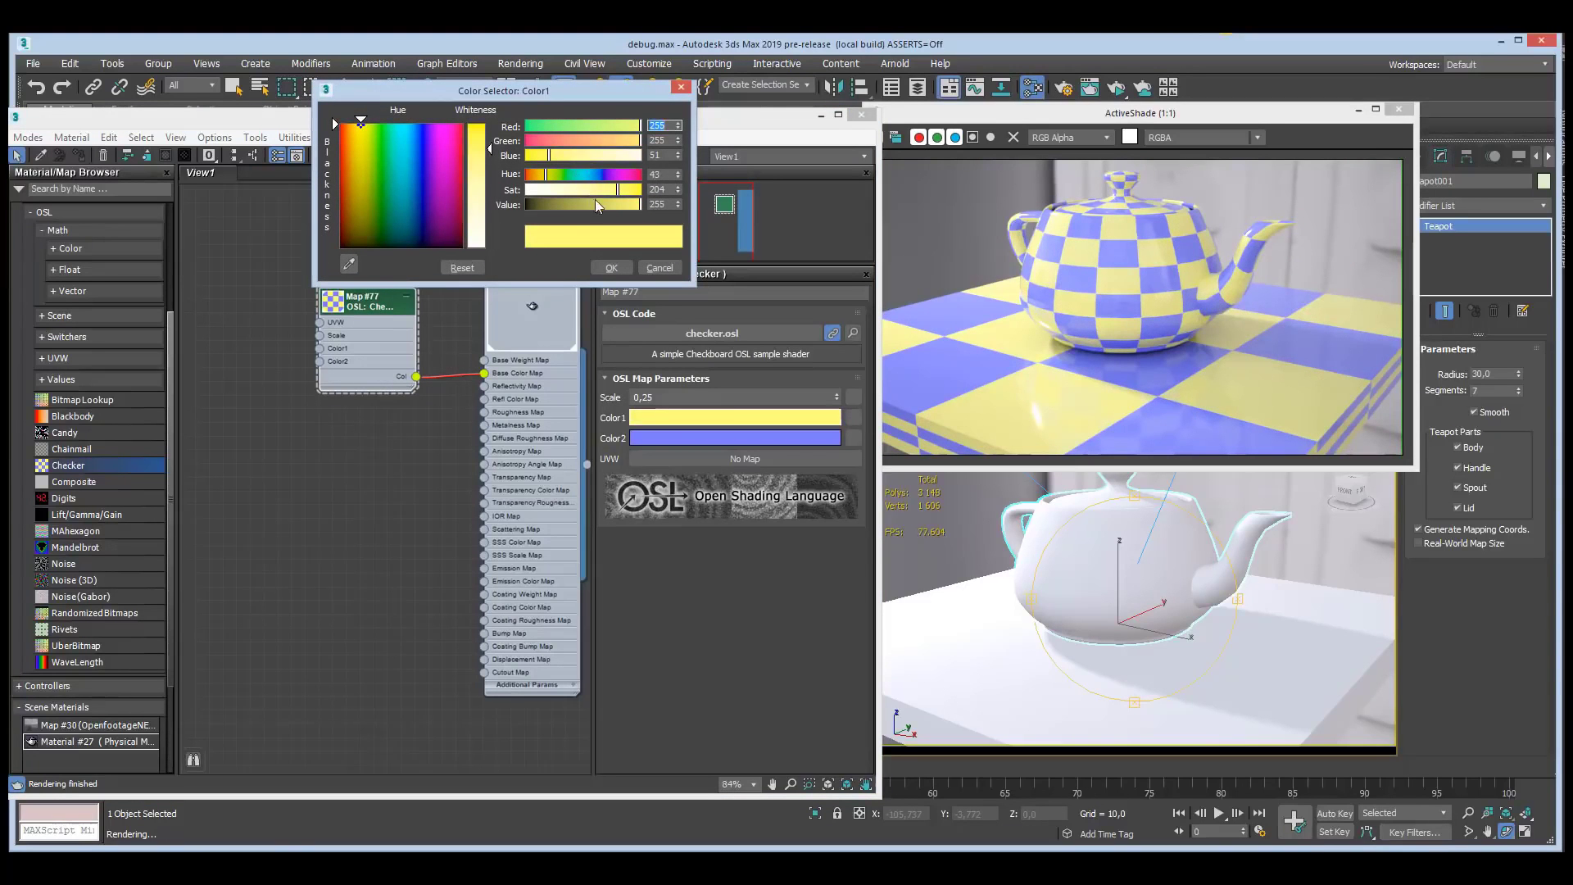
left_click_drag(593, 182, 528, 176)
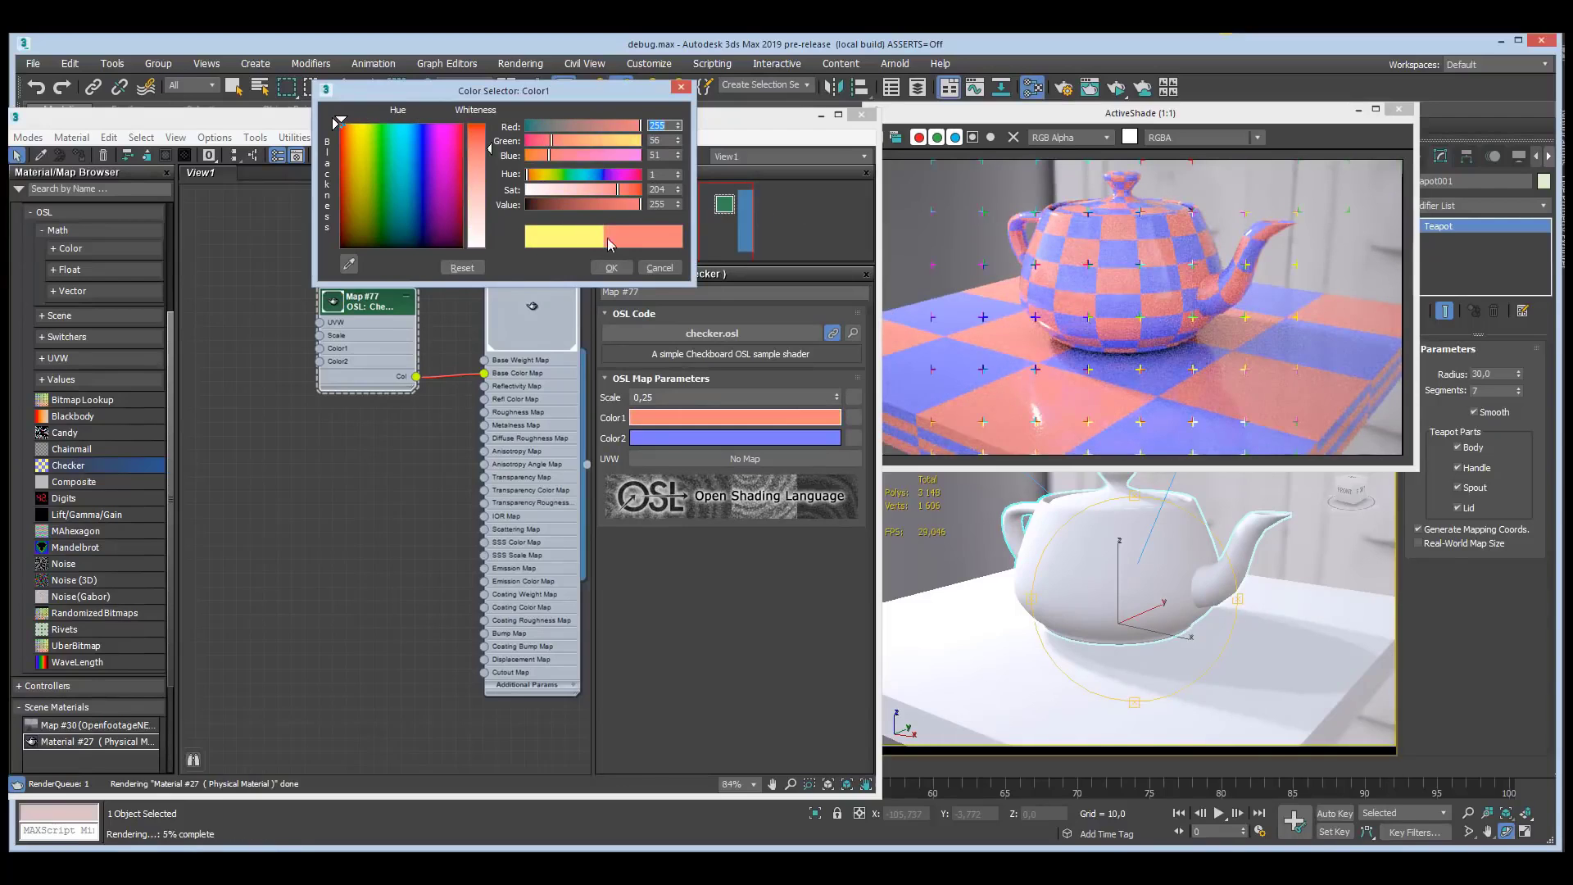
left_click(613, 268)
middle_click_drag(1111, 565, 1122, 600, "alt")
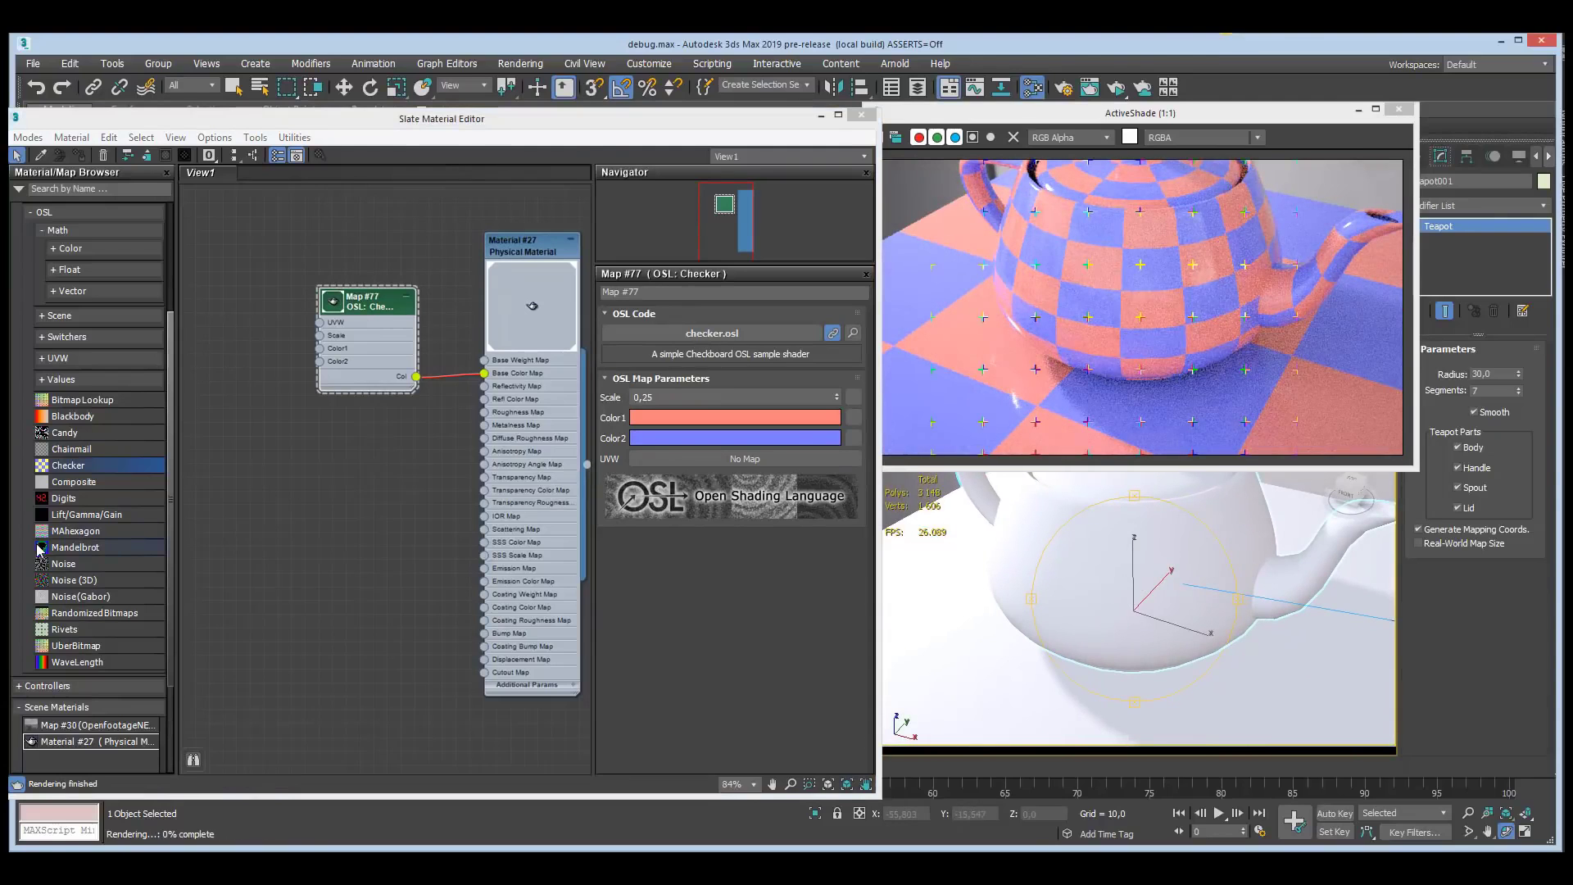
- Add an OSL Mandelbrot map and wire its Col output to the material's Base Color Map
left_click_drag(57, 547, 344, 460)
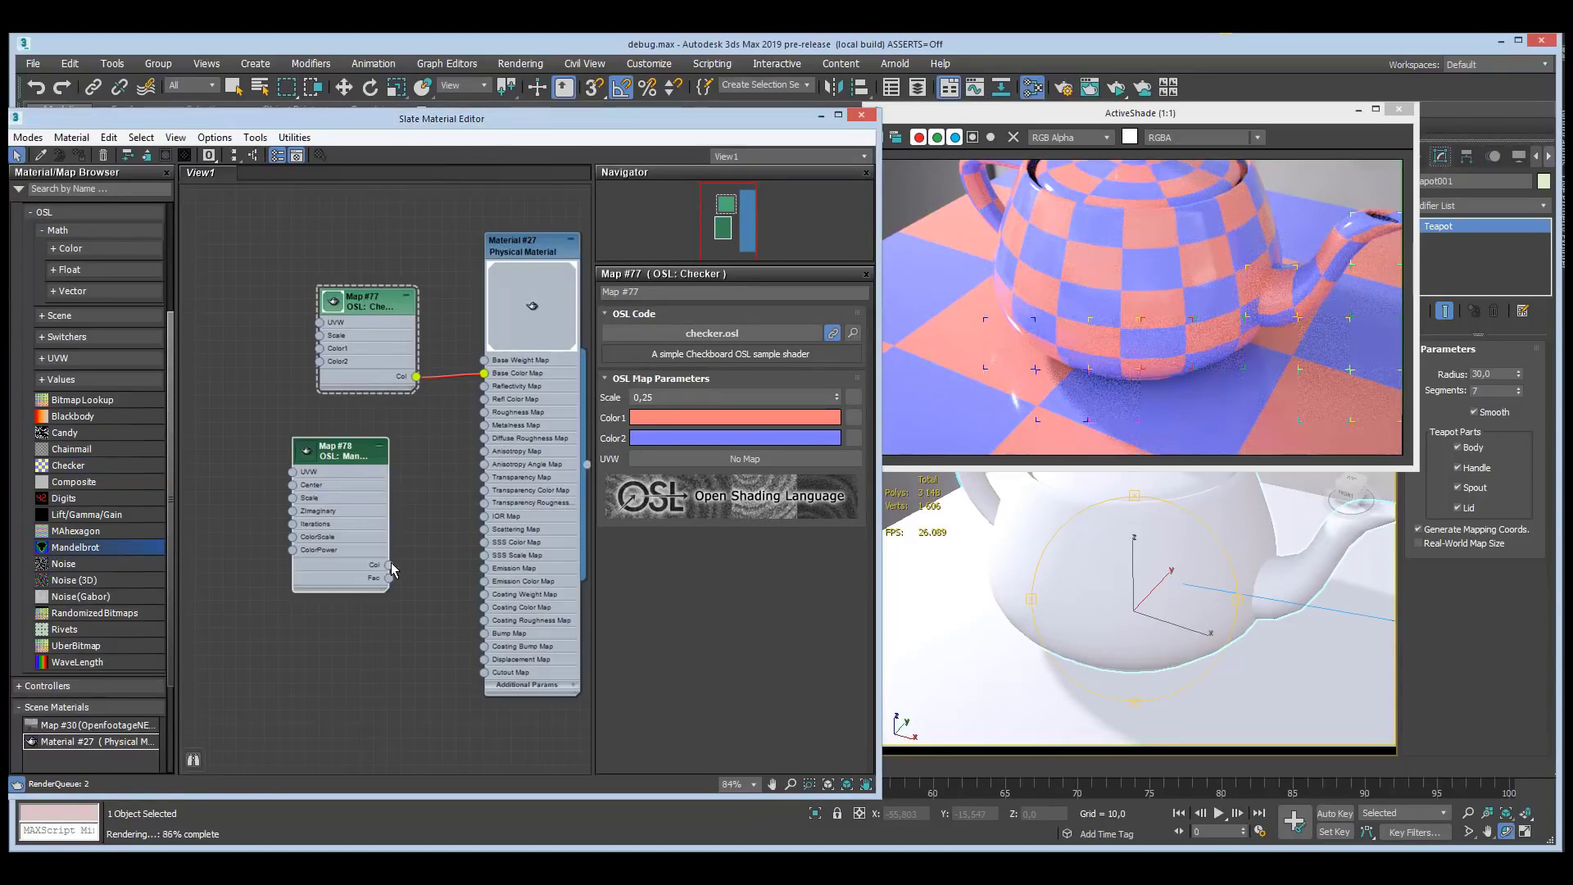
left_click_drag(390, 564, 412, 537)
left_click_drag(484, 373, 485, 372)
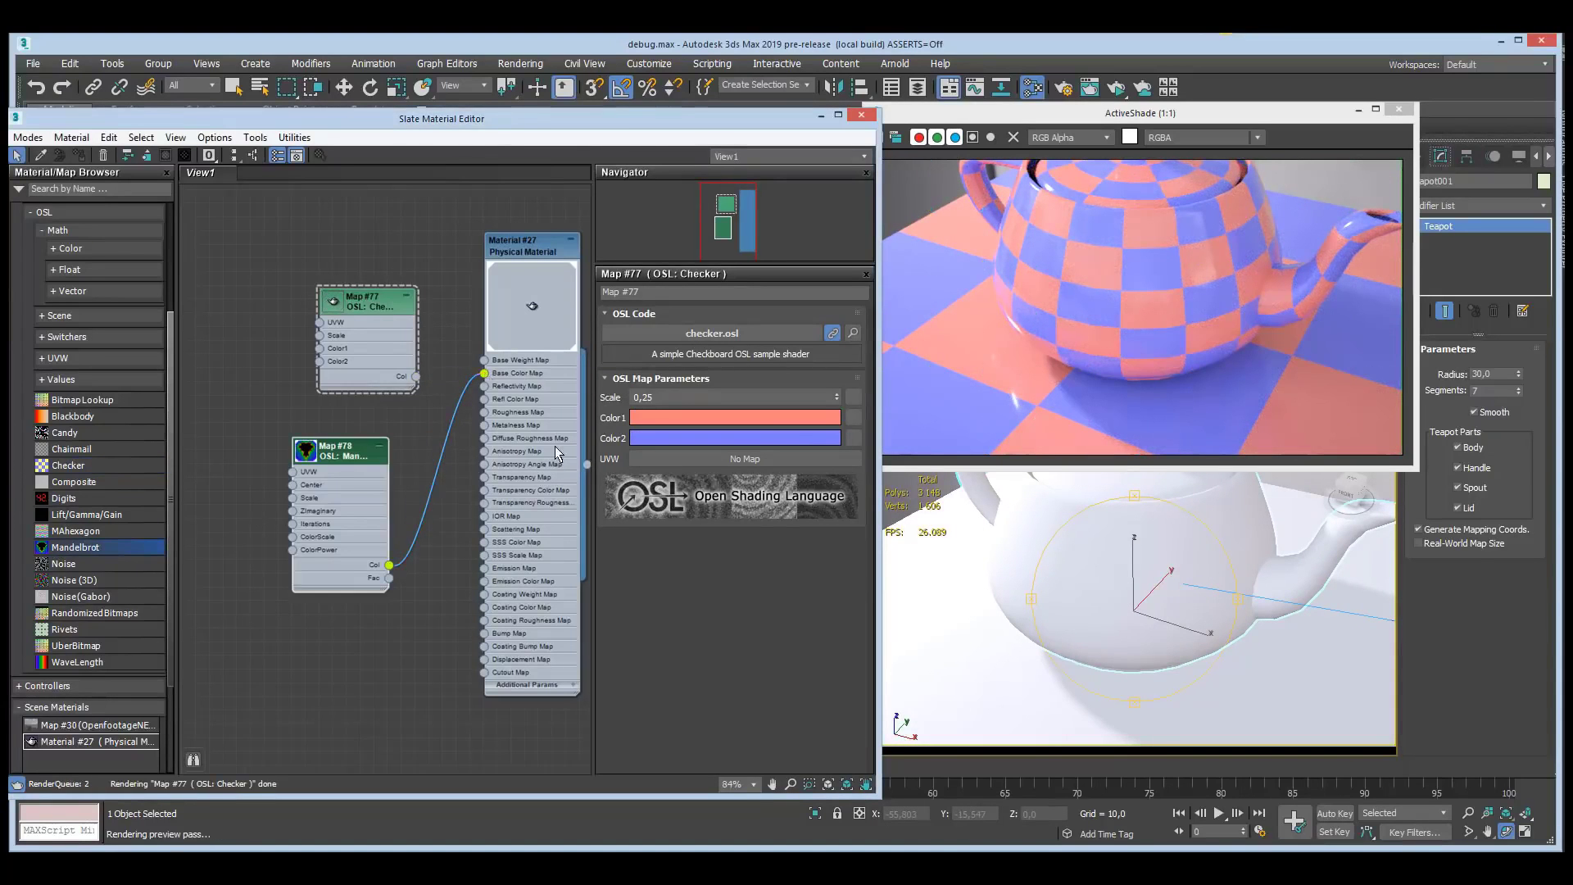
middle_click_drag(1121, 561, 1081, 549, "alt")
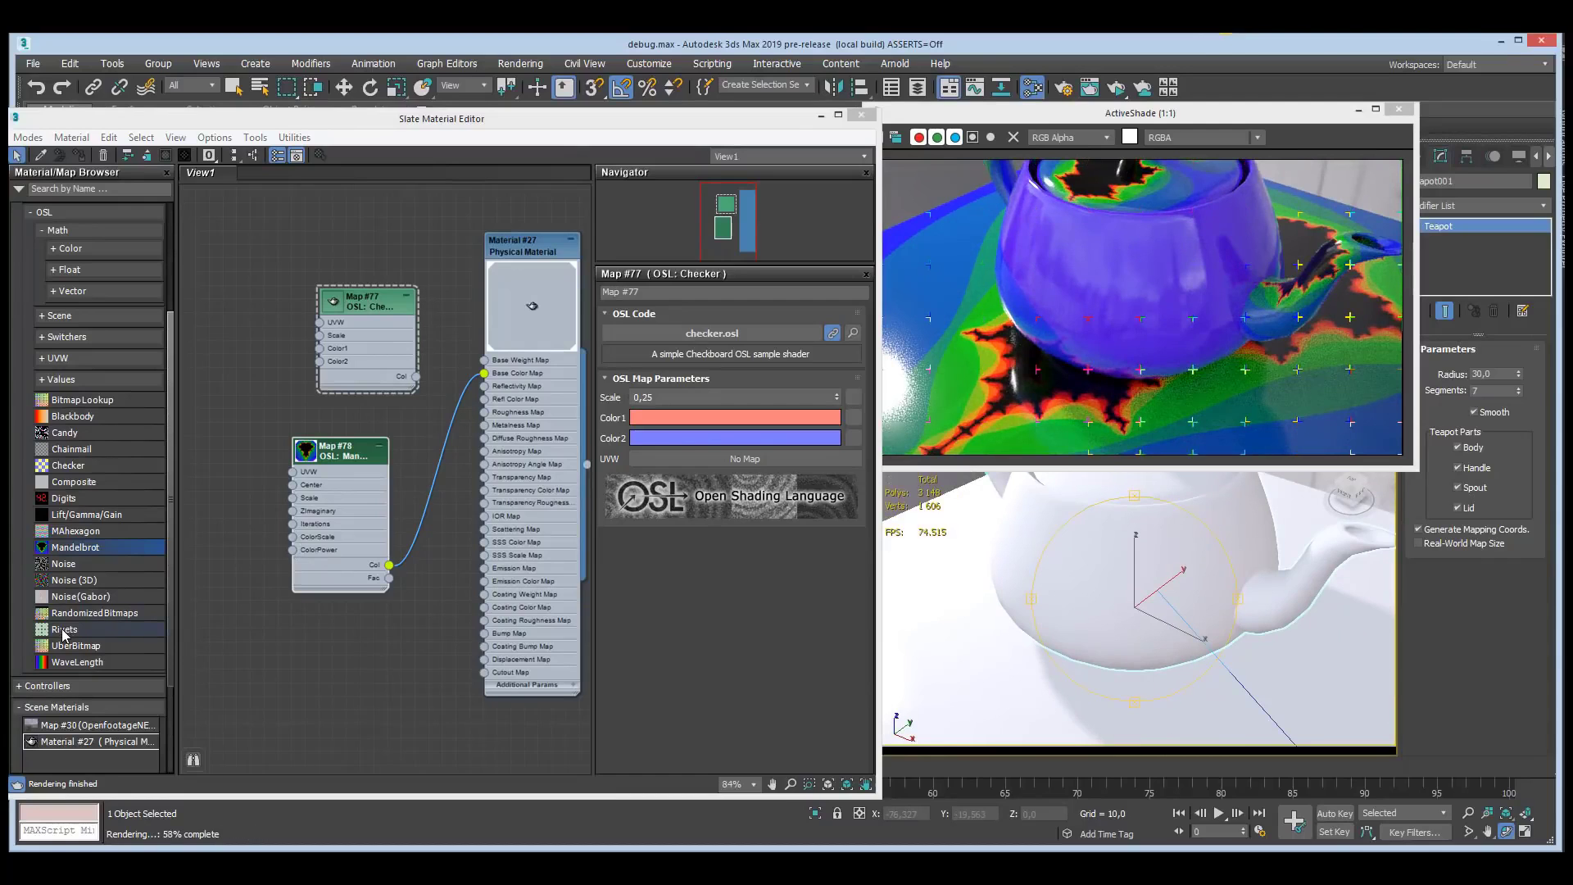
- Add an OSL Rivets map and wire its Col output to the material's Base Color Map
left_click_drag(64, 633, 229, 283)
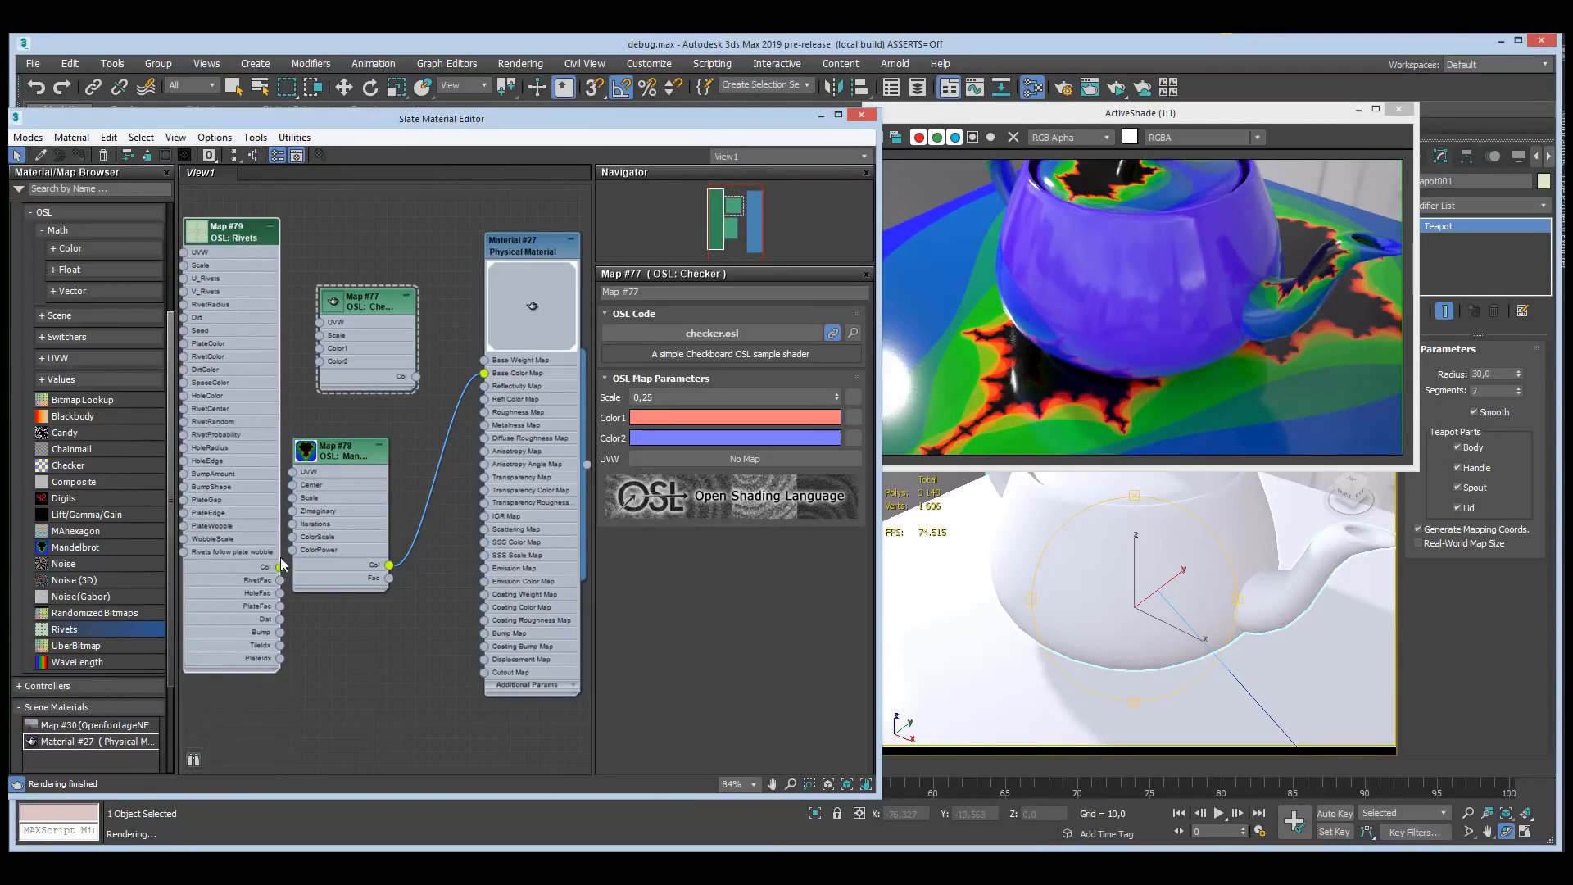
left_click_drag(280, 566, 484, 375)
left_click_drag(1071, 599, 1137, 559)
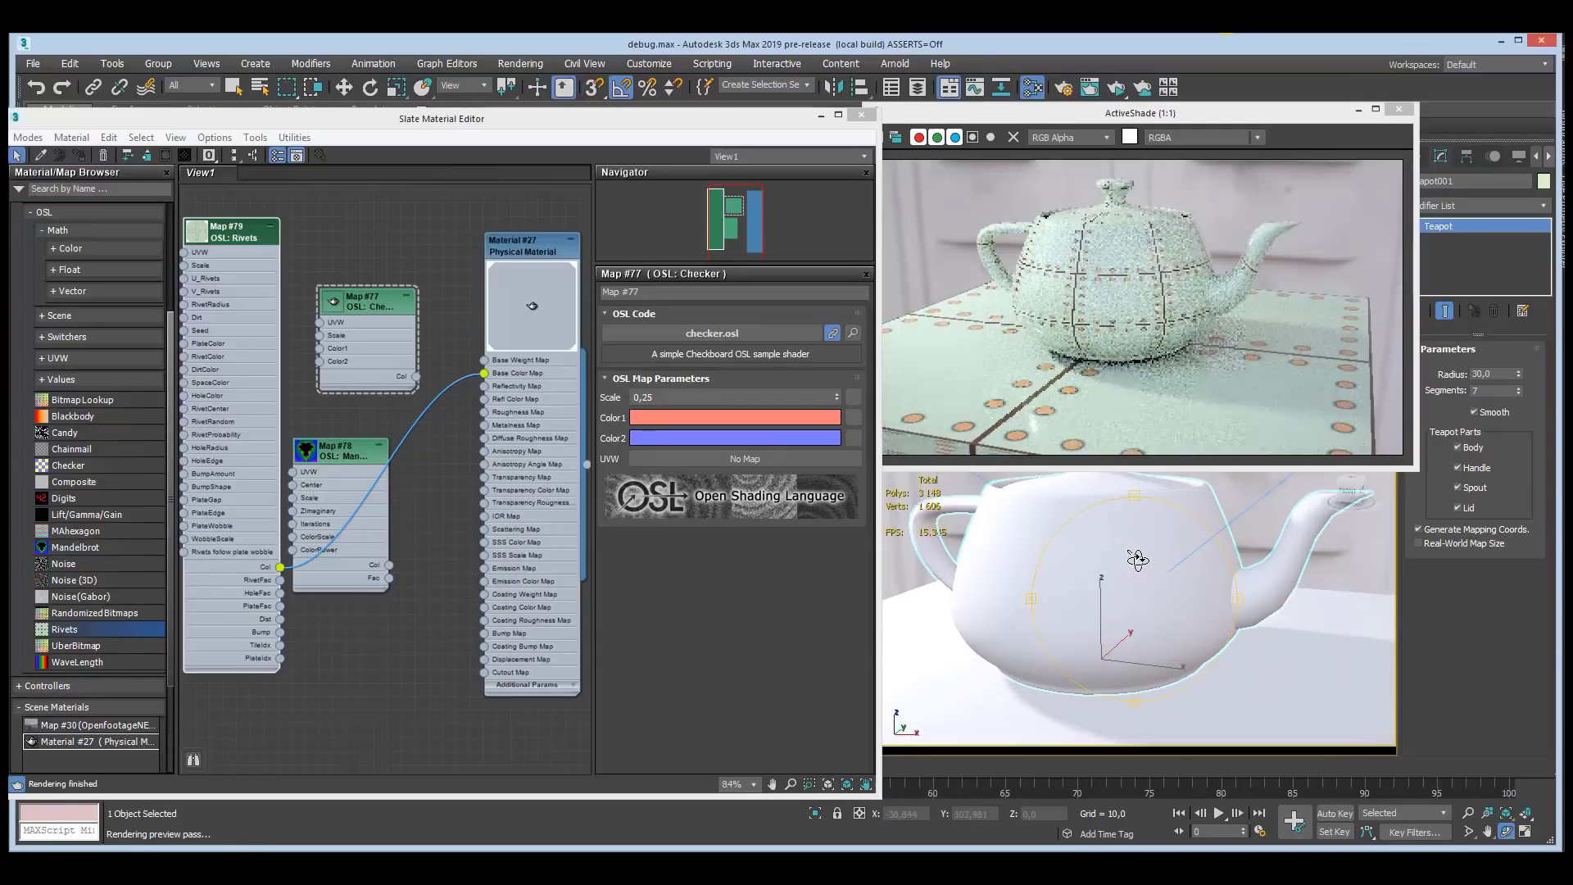
scroll(1136, 566, "down", 3)
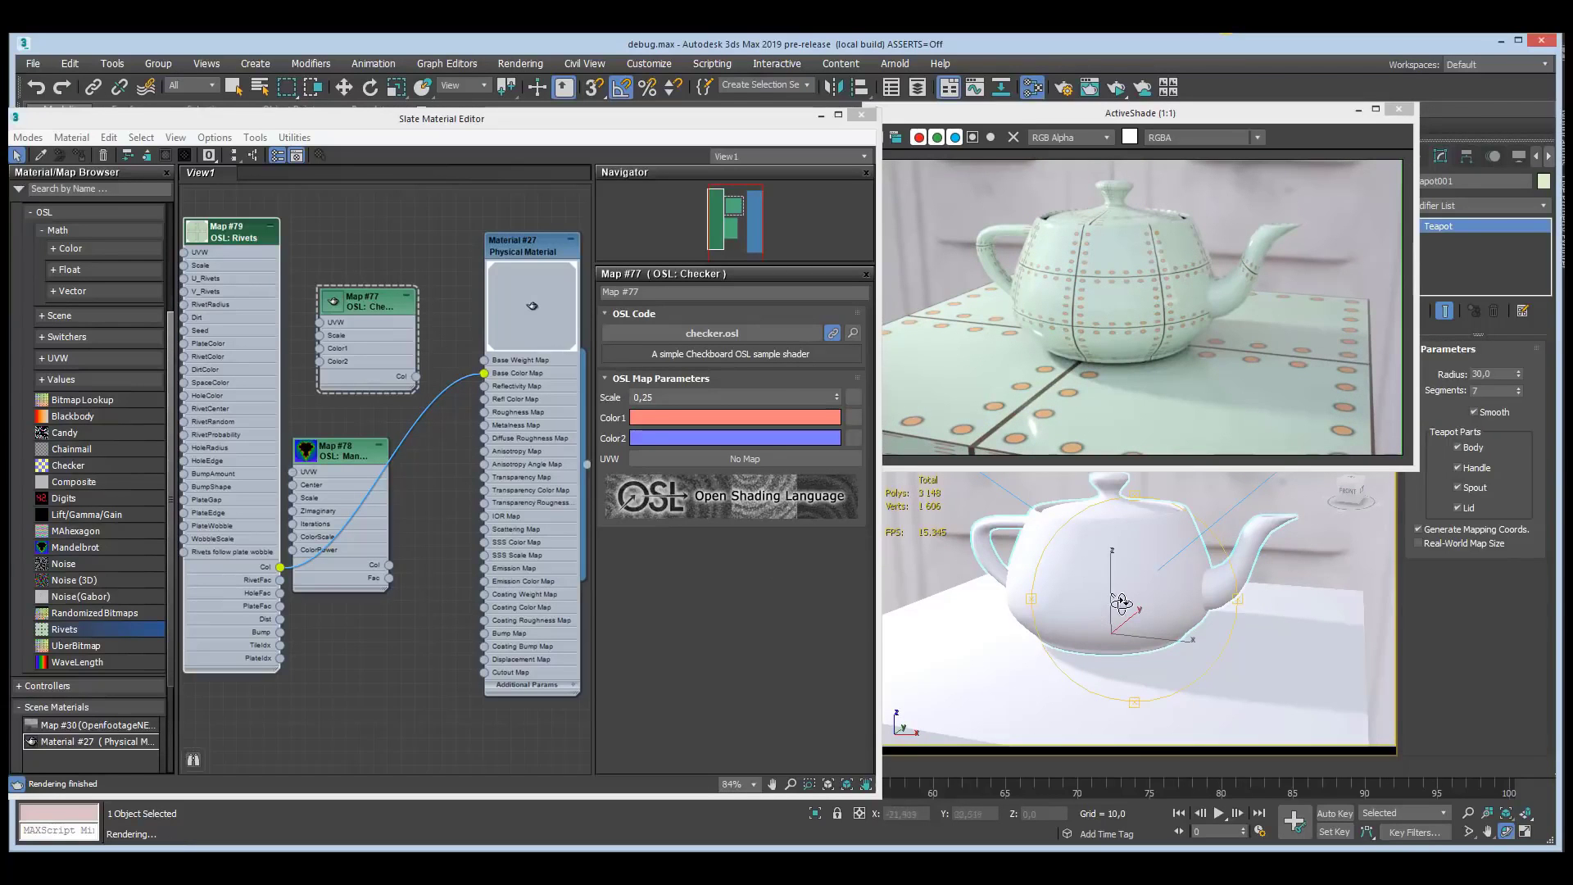
middle_click_drag(1126, 606, 1074, 627, "alt")
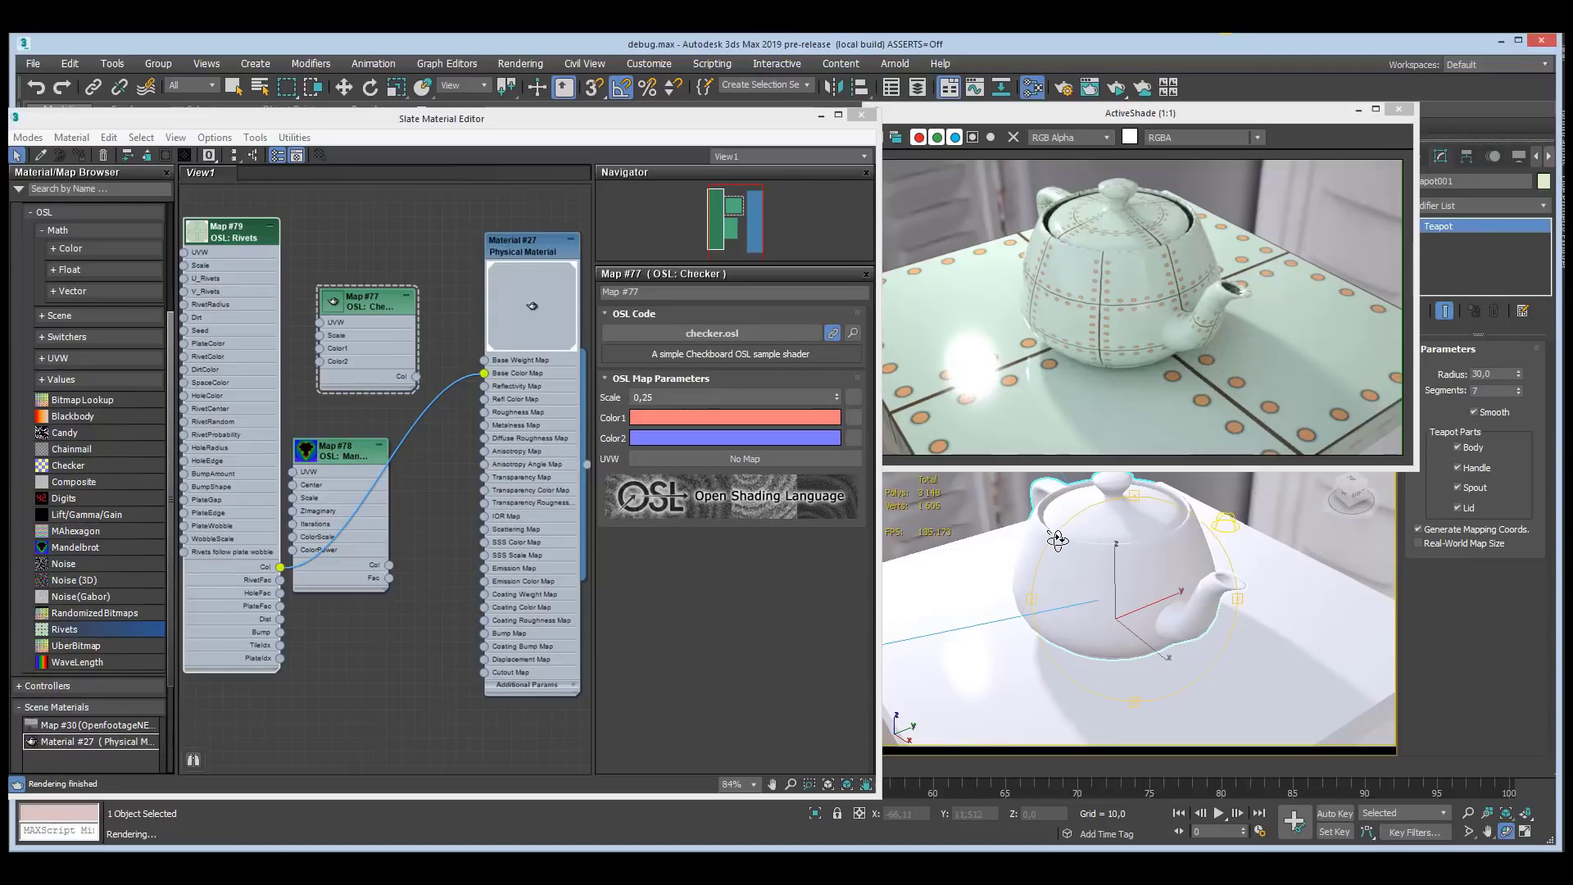
- Render a production frame of the Perspective view, compare it with a restarted ActiveShade render, and close the frame
left_click(1118, 97)
left_click(1115, 136)
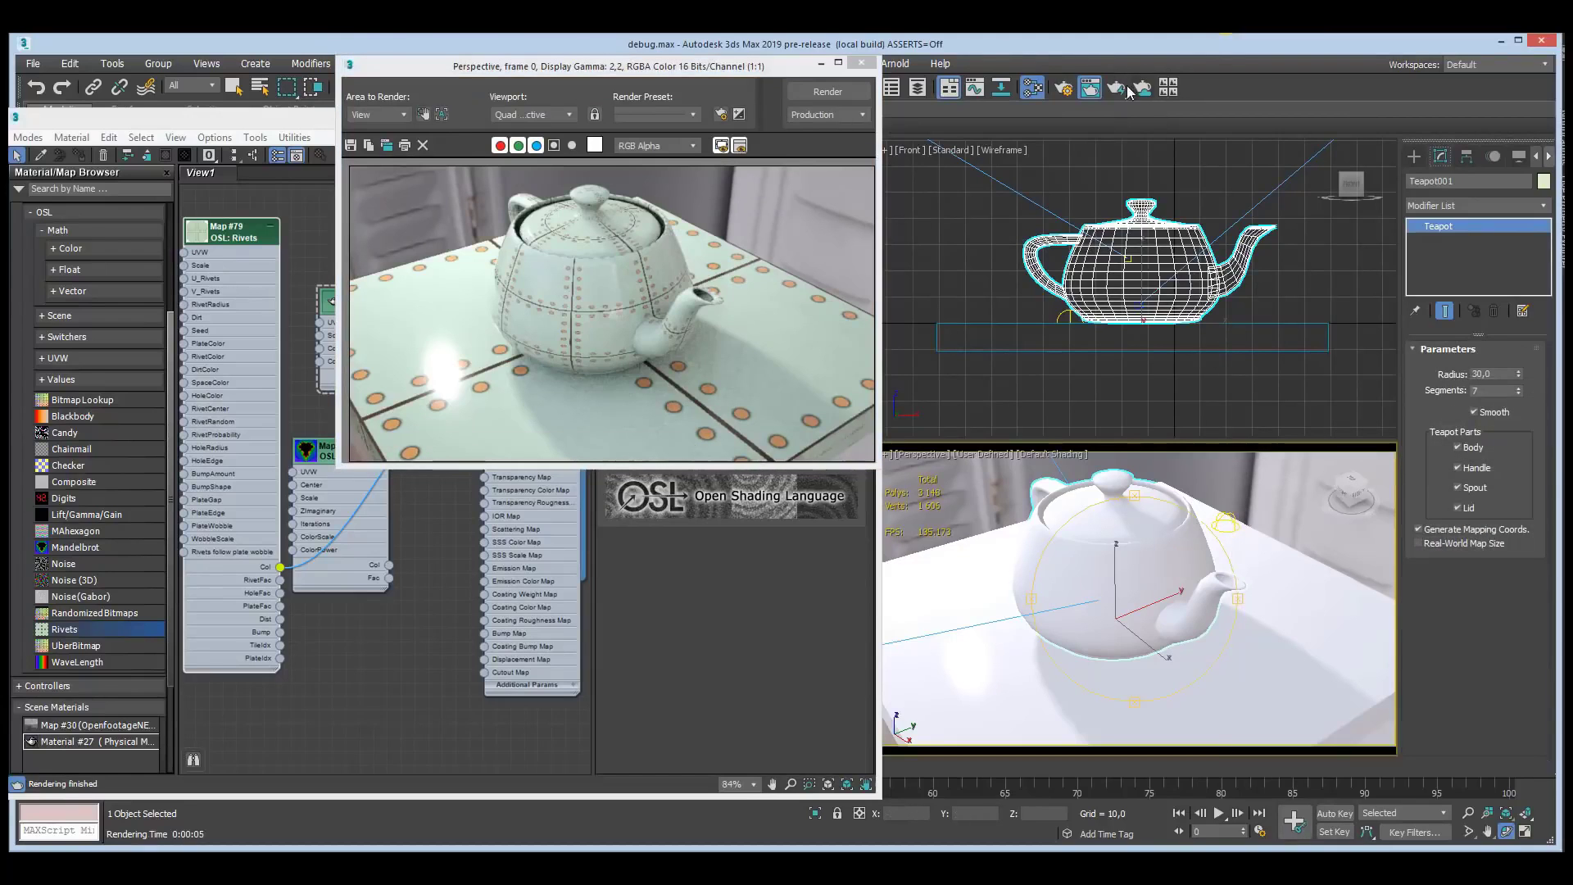
left_click_drag(1116, 87, 1119, 162)
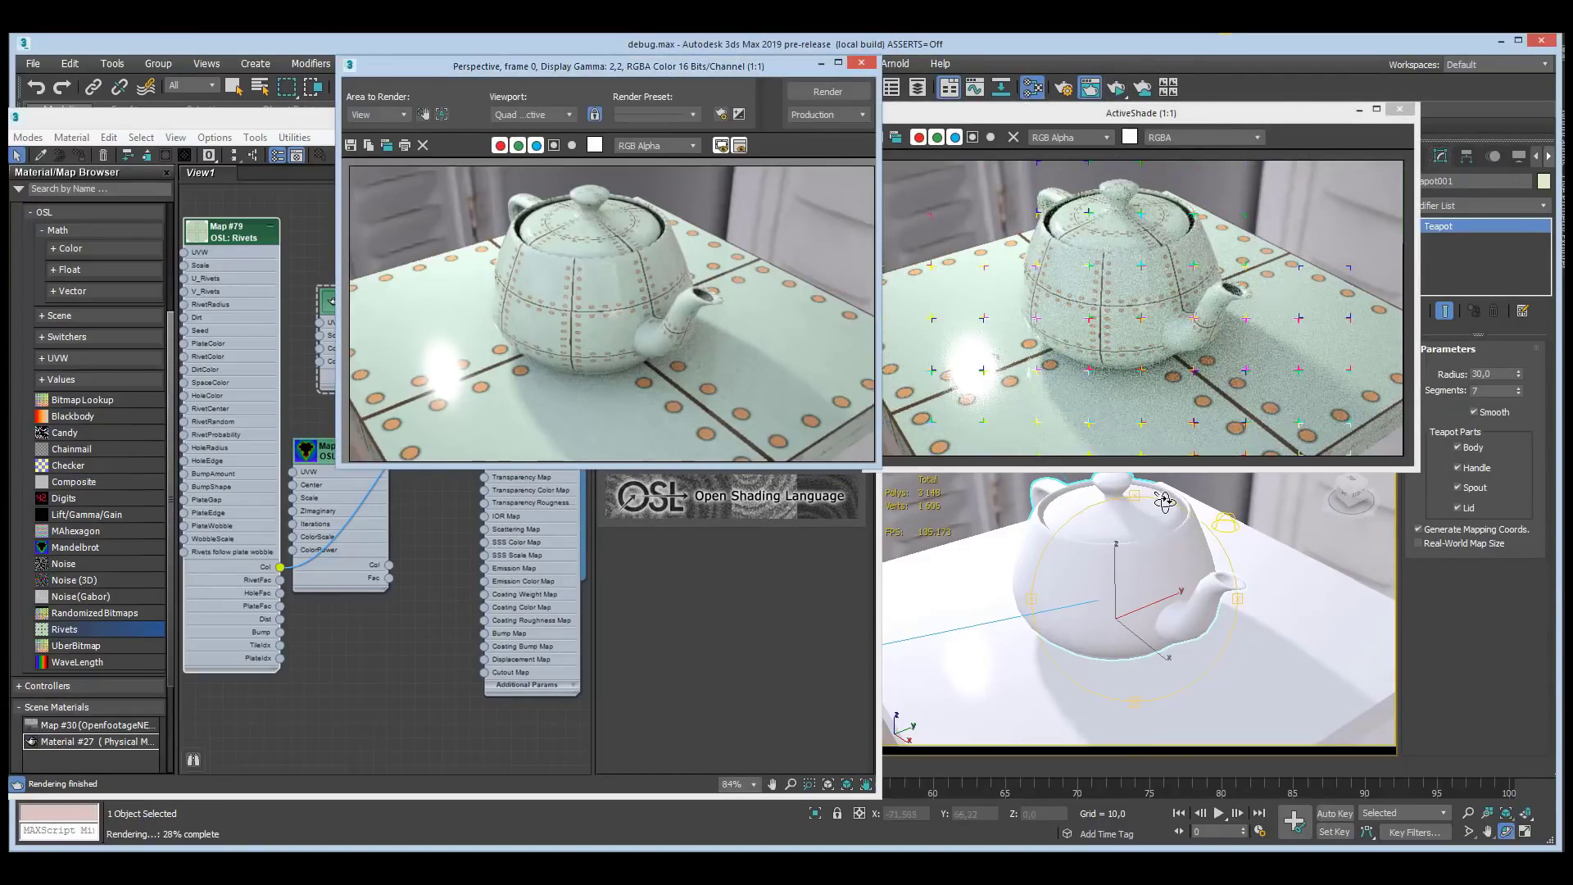
mouse_move(1143, 589)
left_mouse_down()
mouse_move(1081, 586)
mouse_move(1169, 577)
mouse_move(1145, 568)
left_mouse_up()
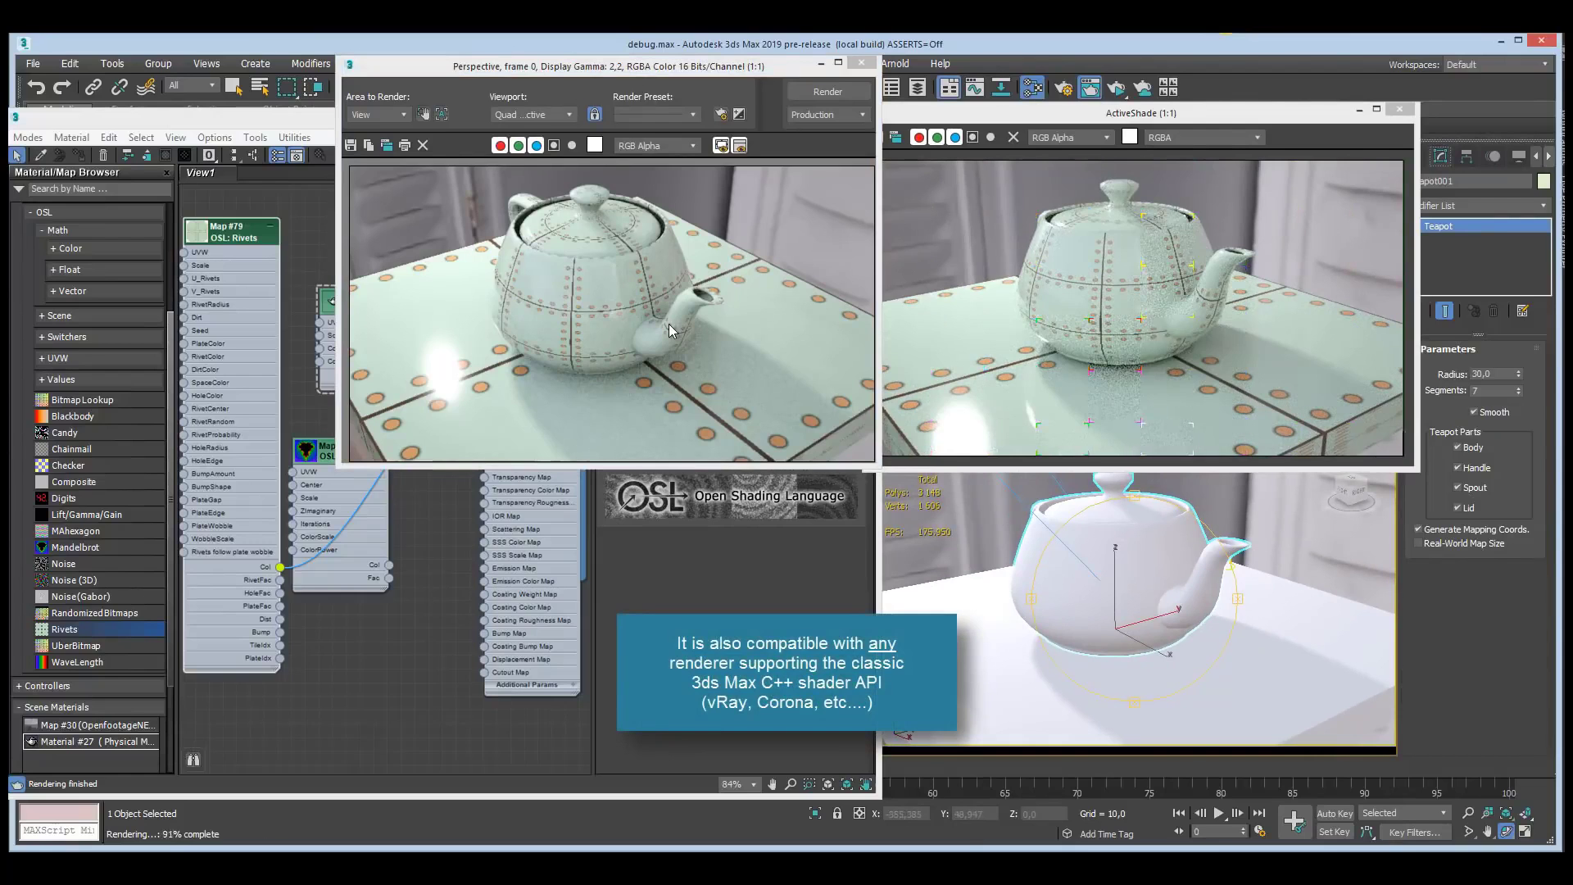
left_click(861, 62)
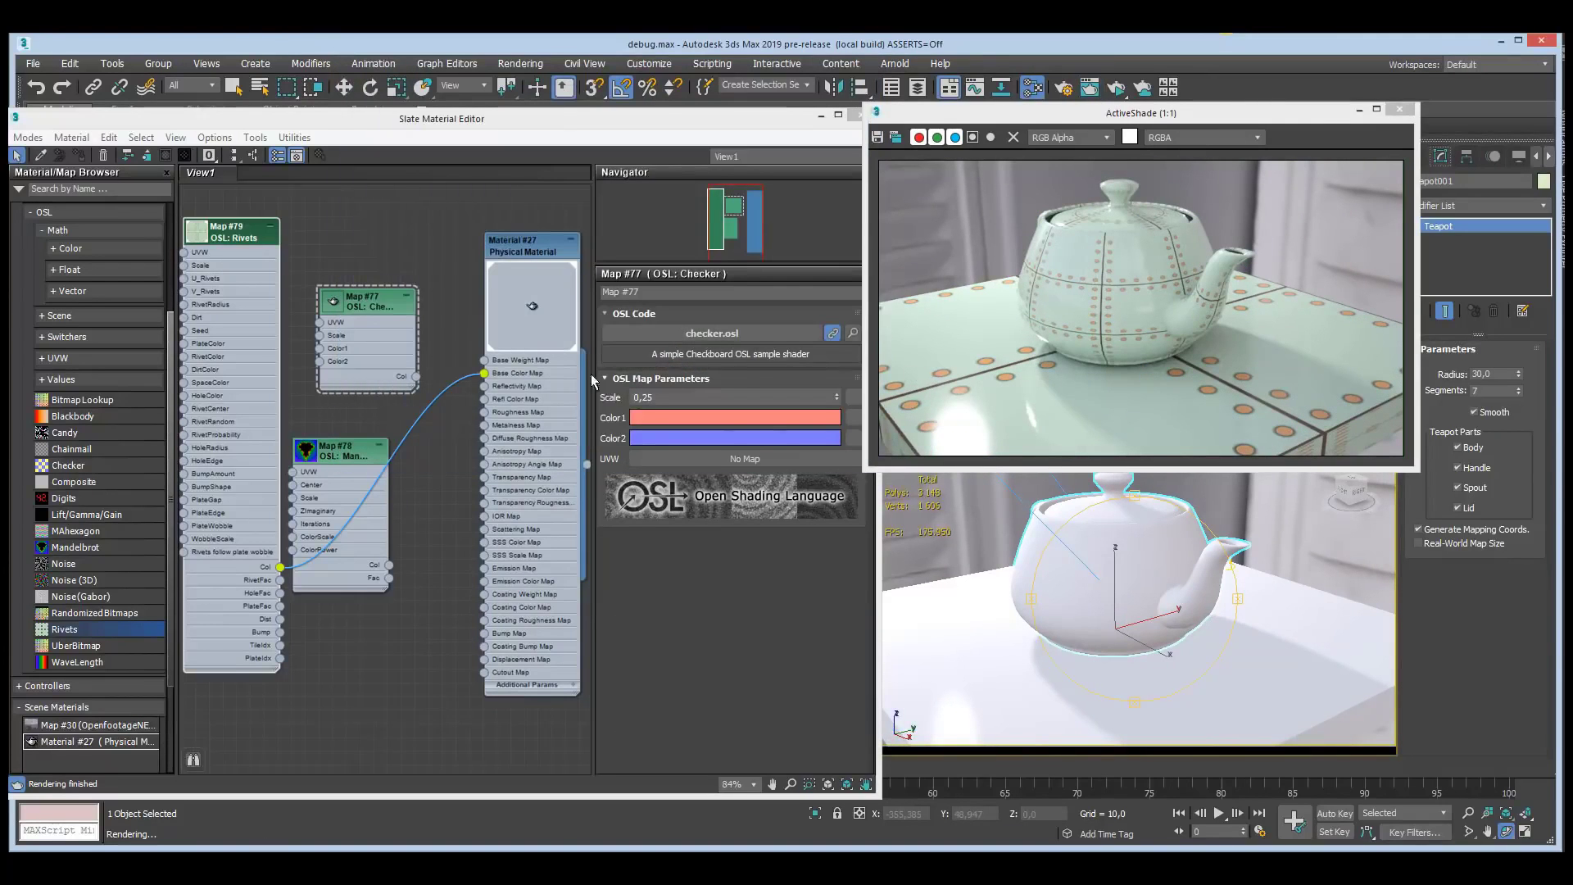
- Enlarge the Rivets node's preview and render that map on its own
double_click(191, 239)
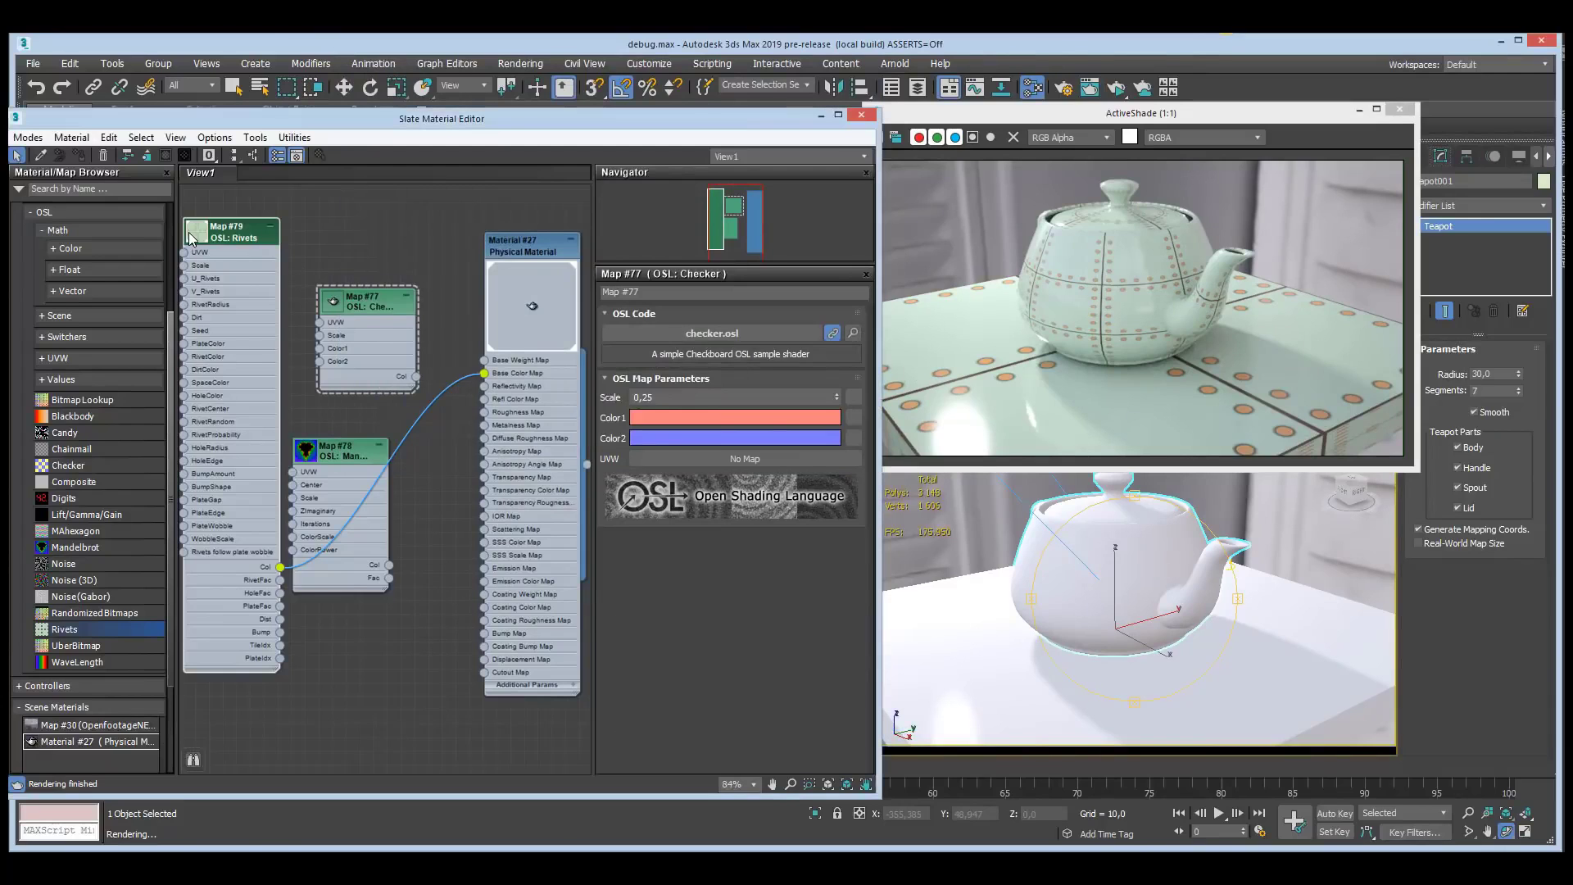
middle_click_drag(345, 224, 446, 245)
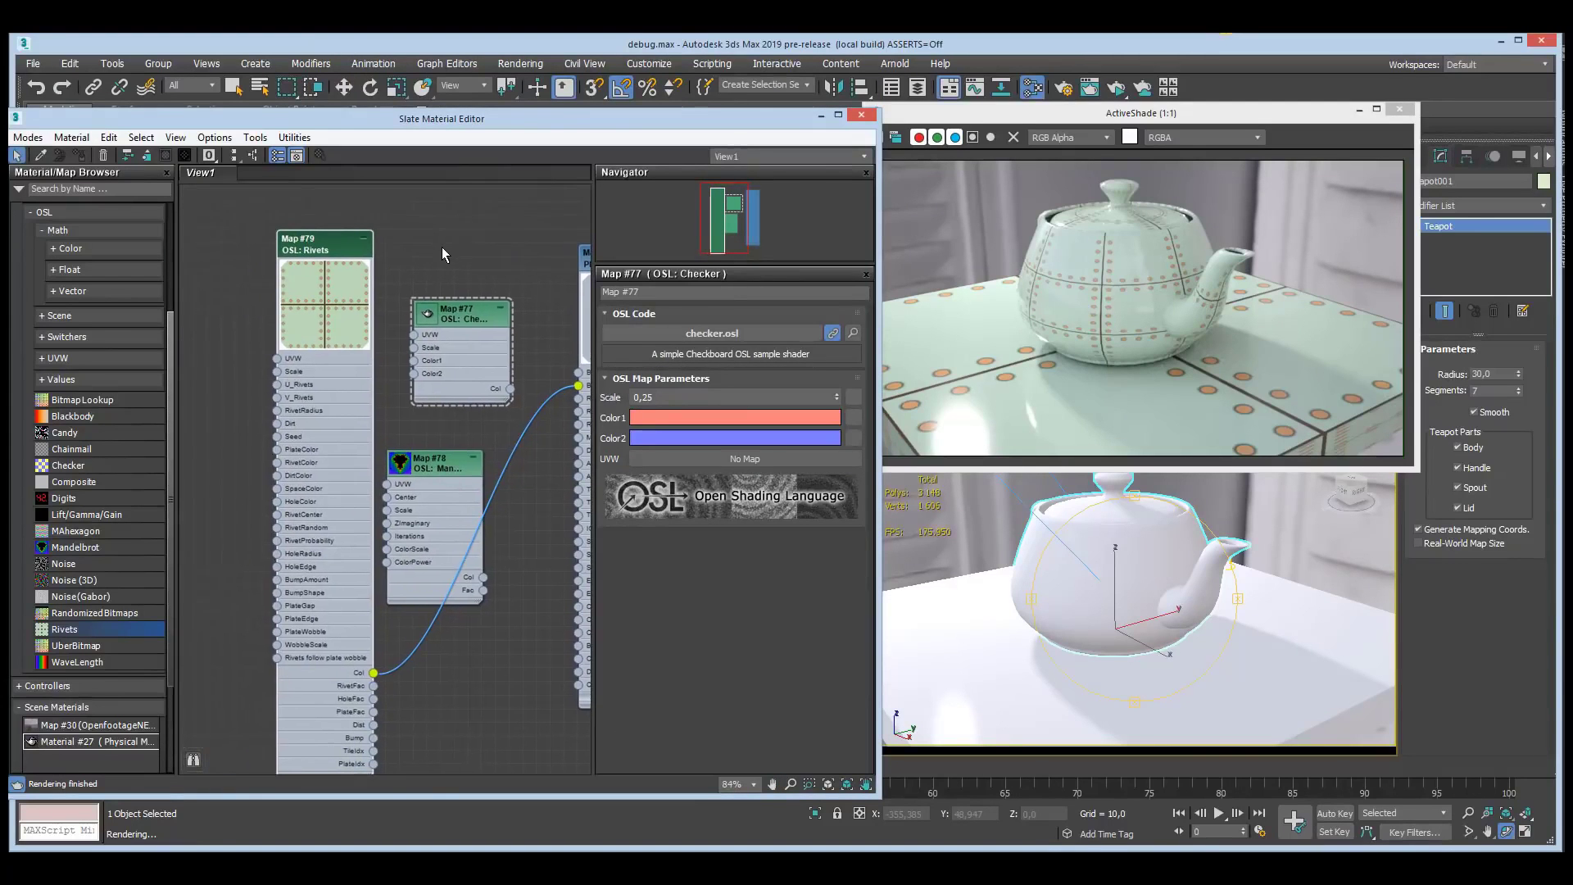
right_click(319, 286)
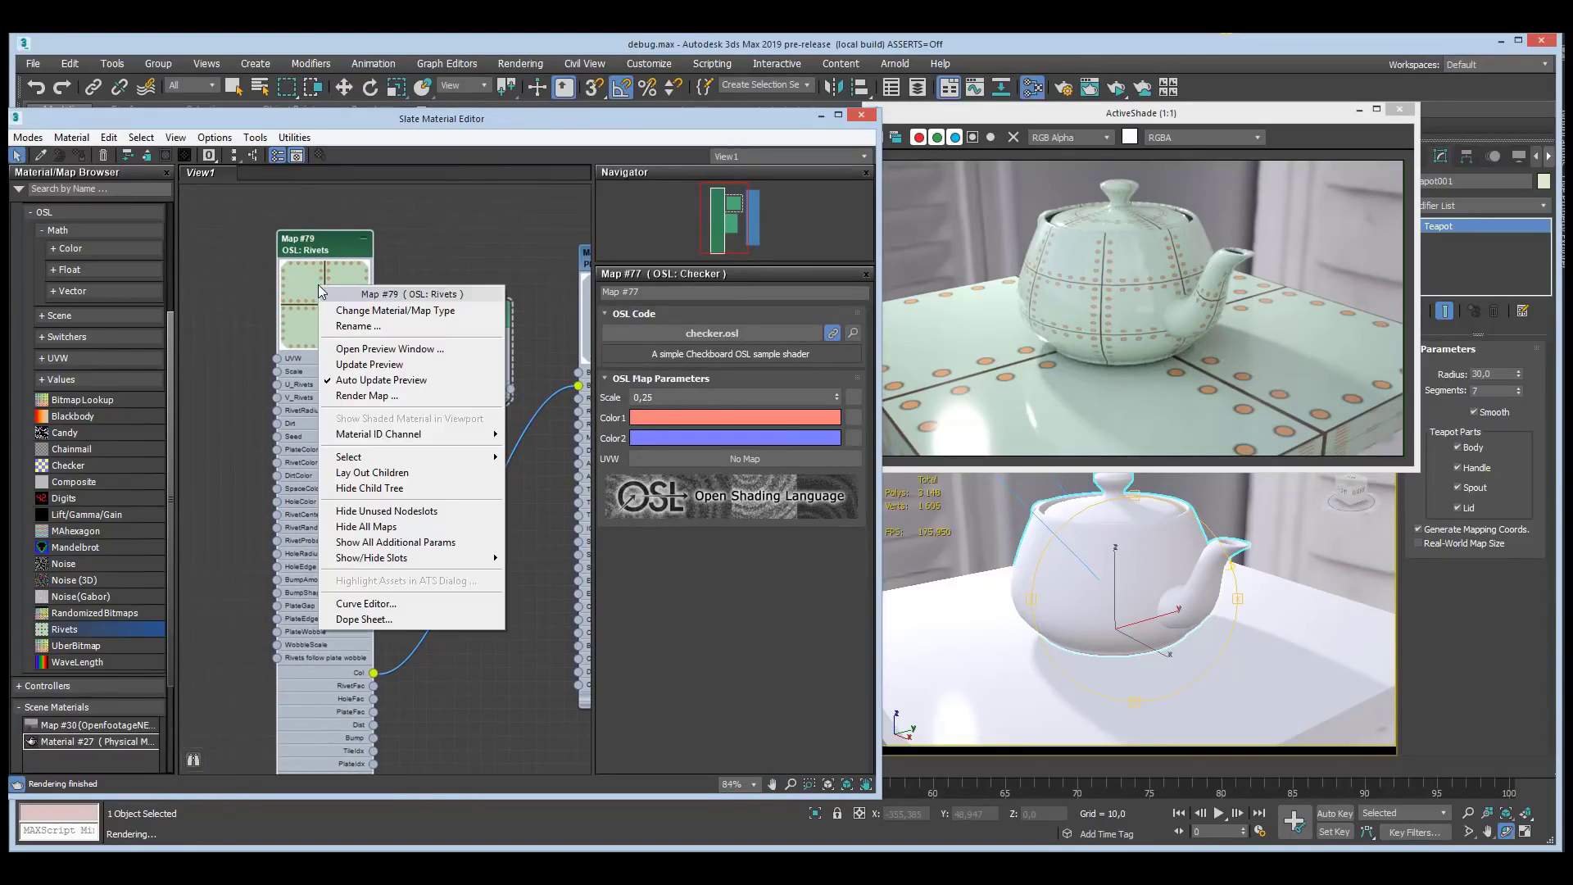
left_click(401, 394)
left_click(506, 557)
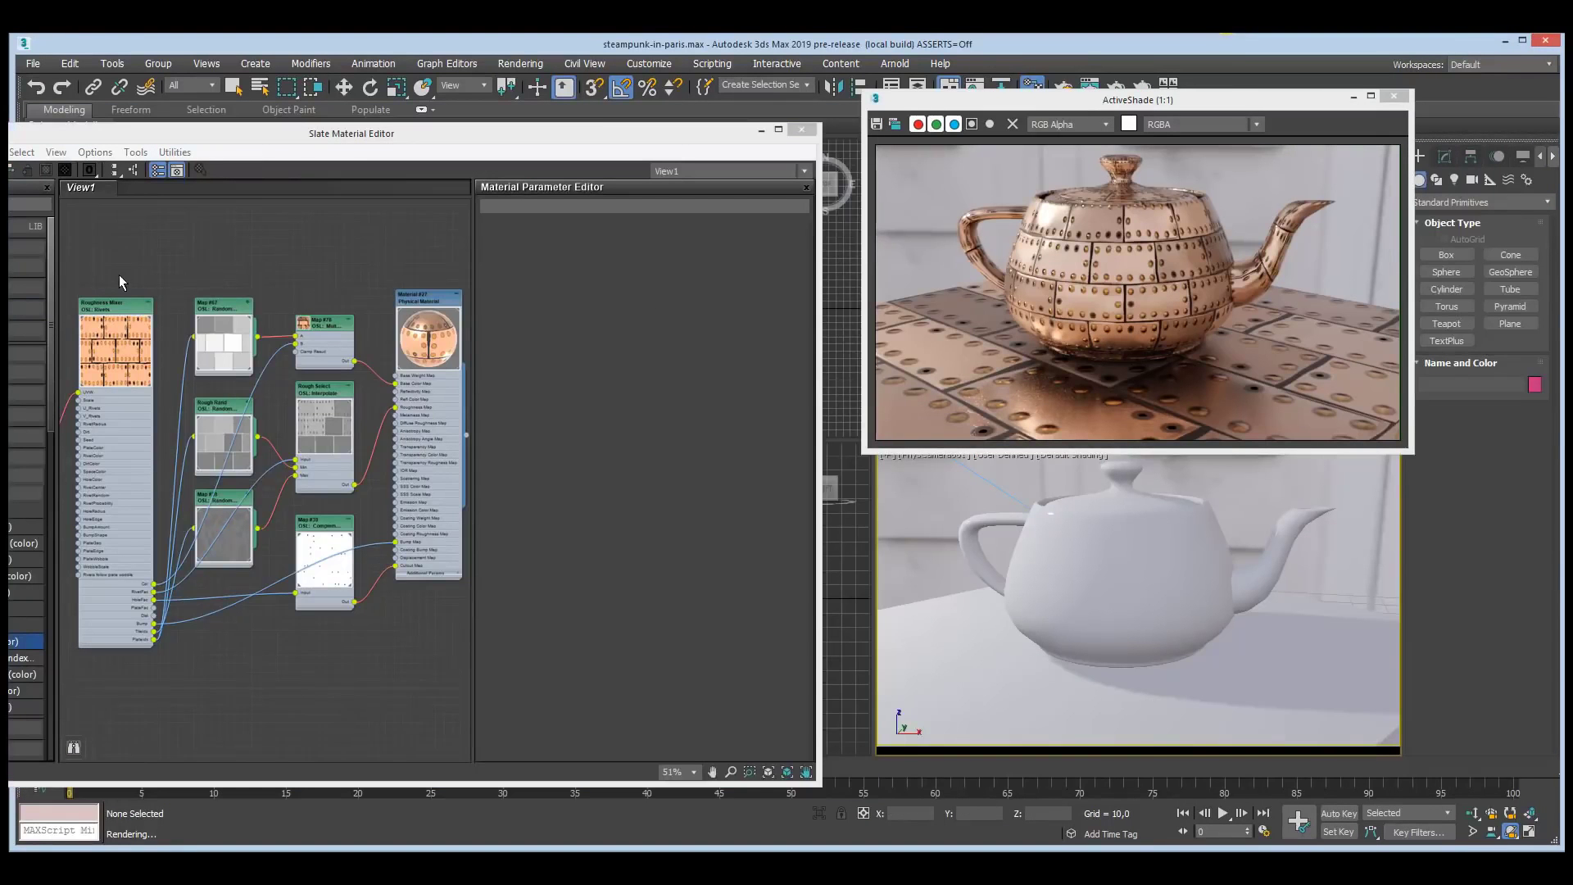
- Examine the steampunk material's UVW Channel, UVW Transform and UVW Row Offset nodes that feed the Rivets map
middle_click_drag(135, 275, 417, 255)
scroll(161, 474, "up", 2)
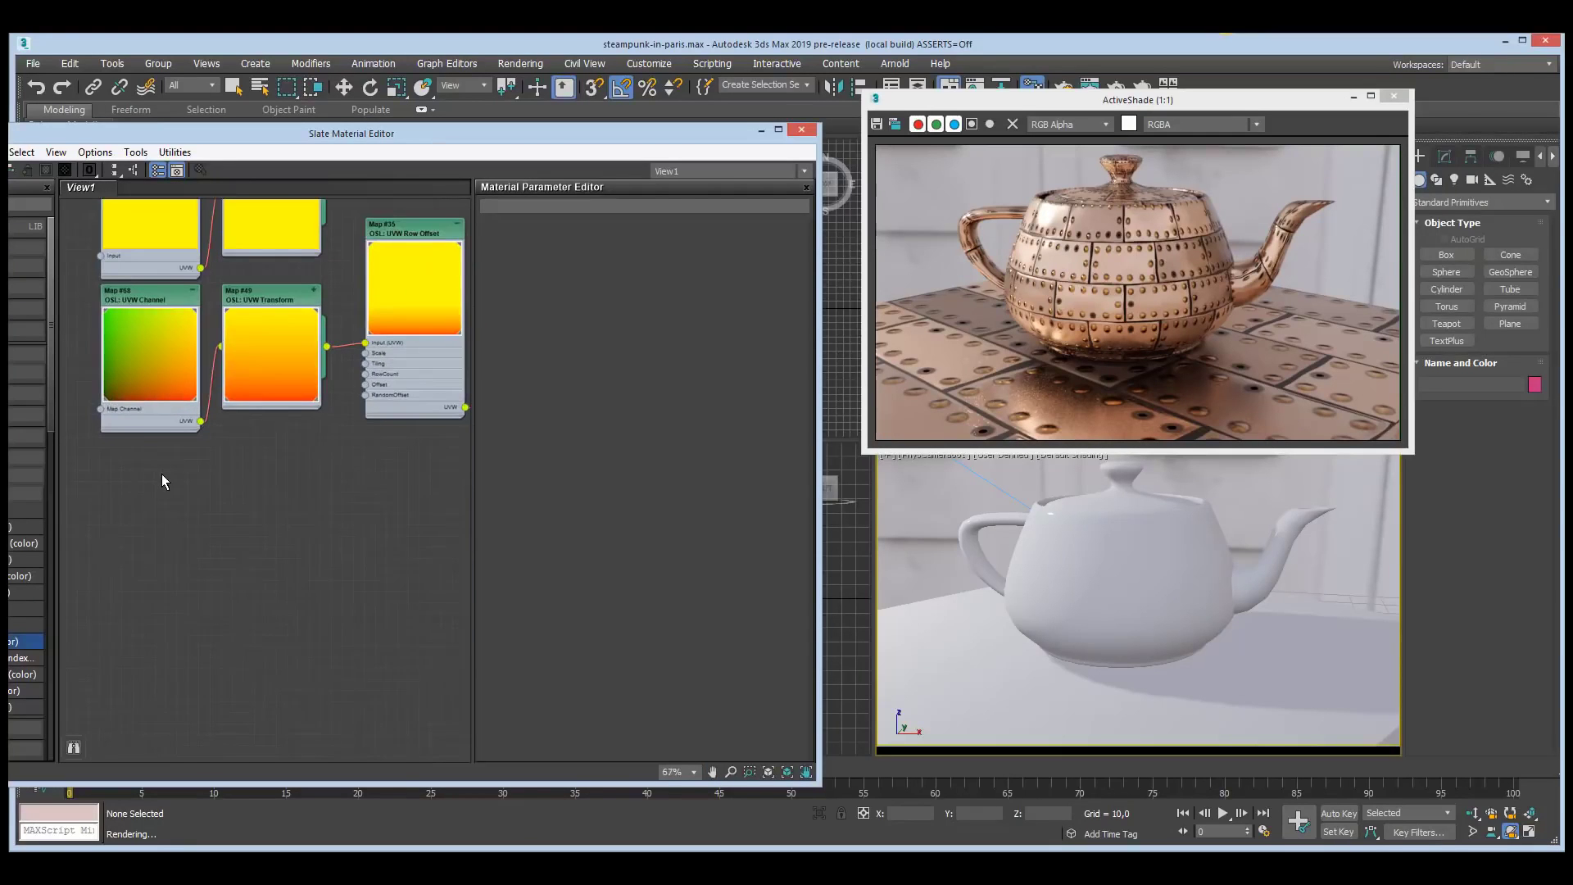
double_click(132, 296)
middle_click_drag(243, 446, 163, 465)
double_click(190, 312)
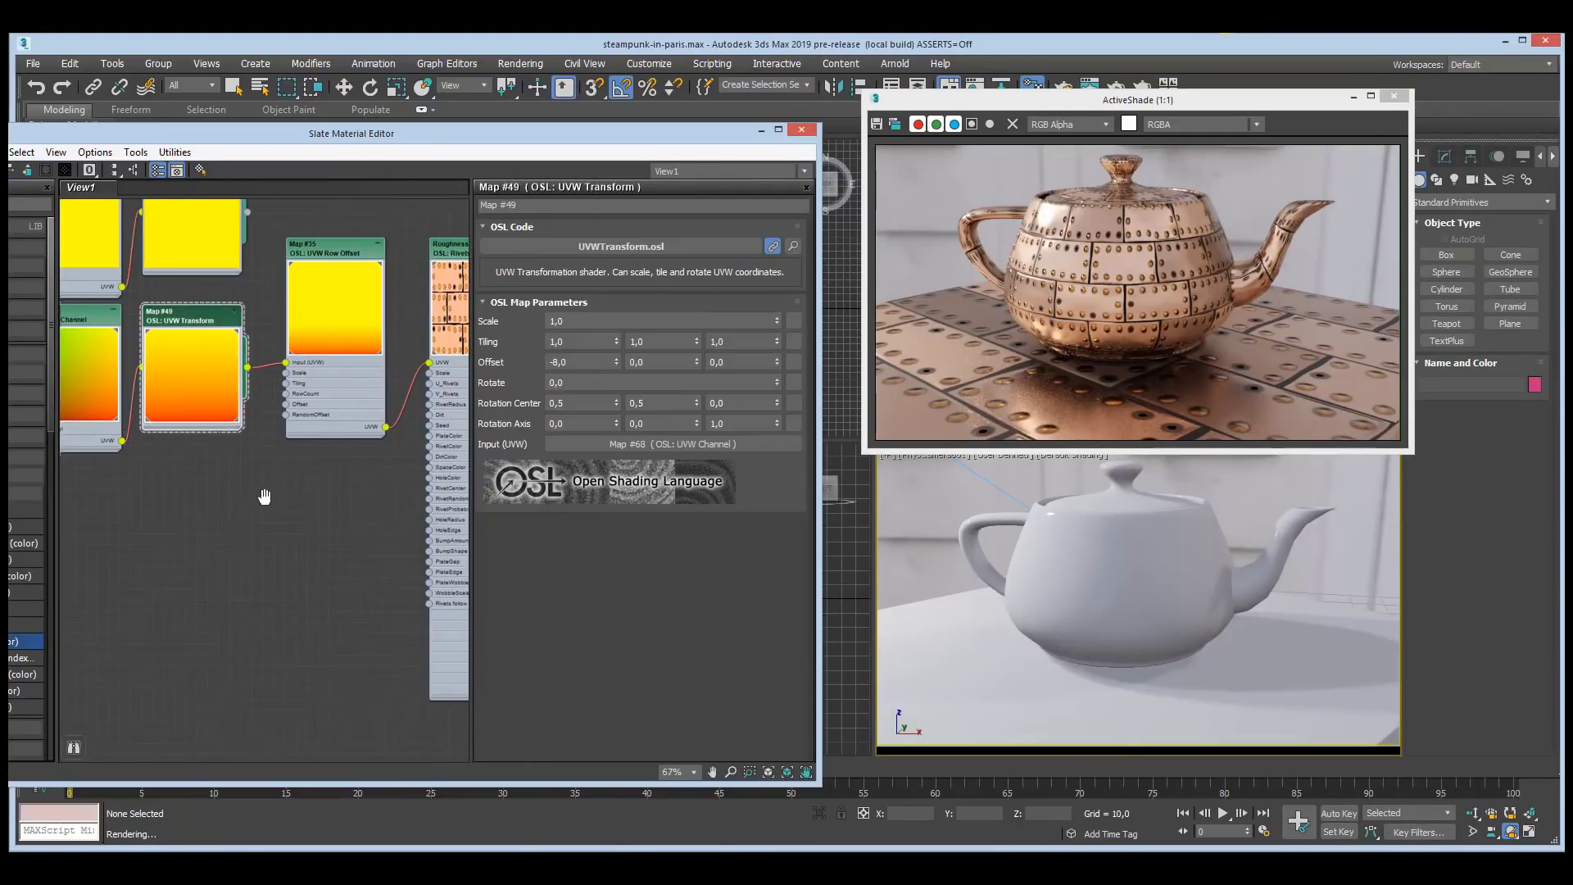
middle_click_drag(271, 476, 157, 503)
double_click(223, 280)
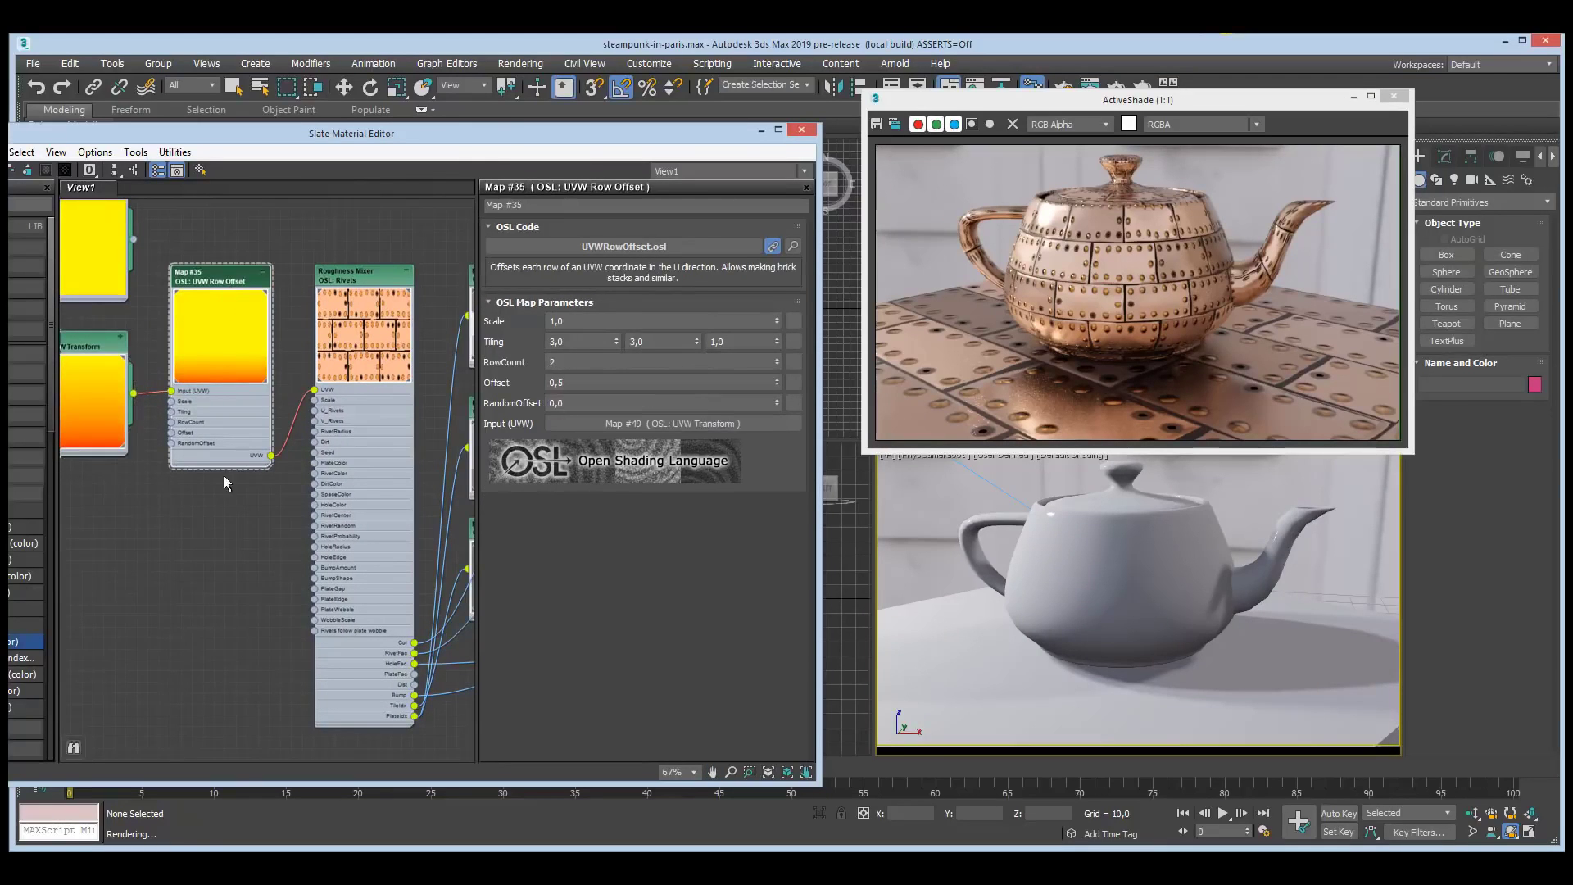
middle_click_drag(234, 541, 219, 554)
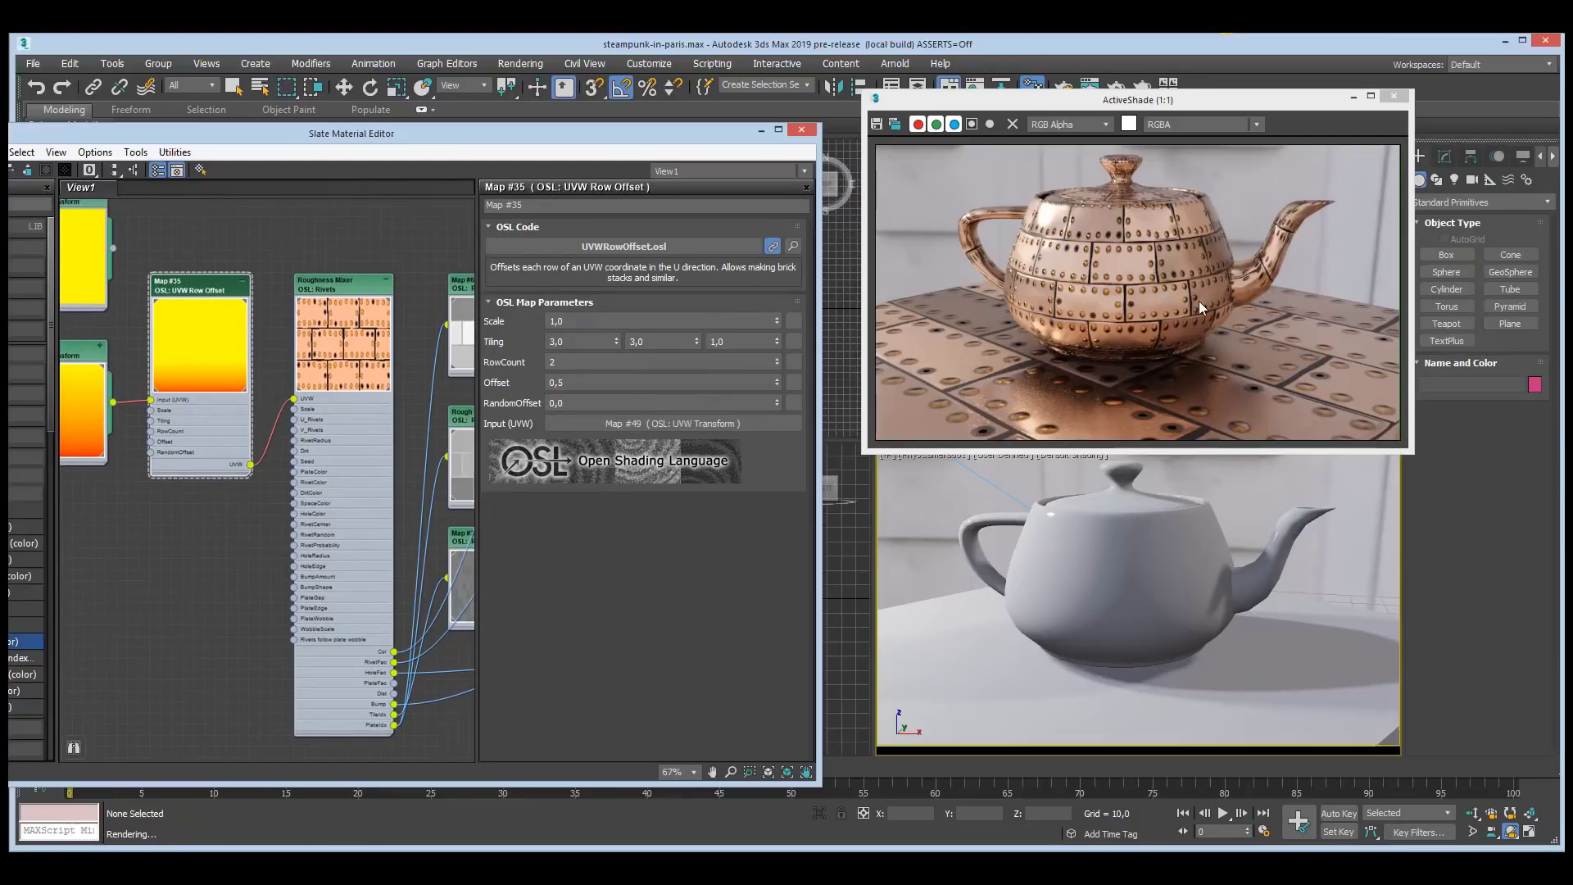
- Set the UVW Row Offset map's RowCount to 3 and its Offset to 0,33
double_click(617, 361)
double_click(622, 383)
type("0,33")
key("Return")
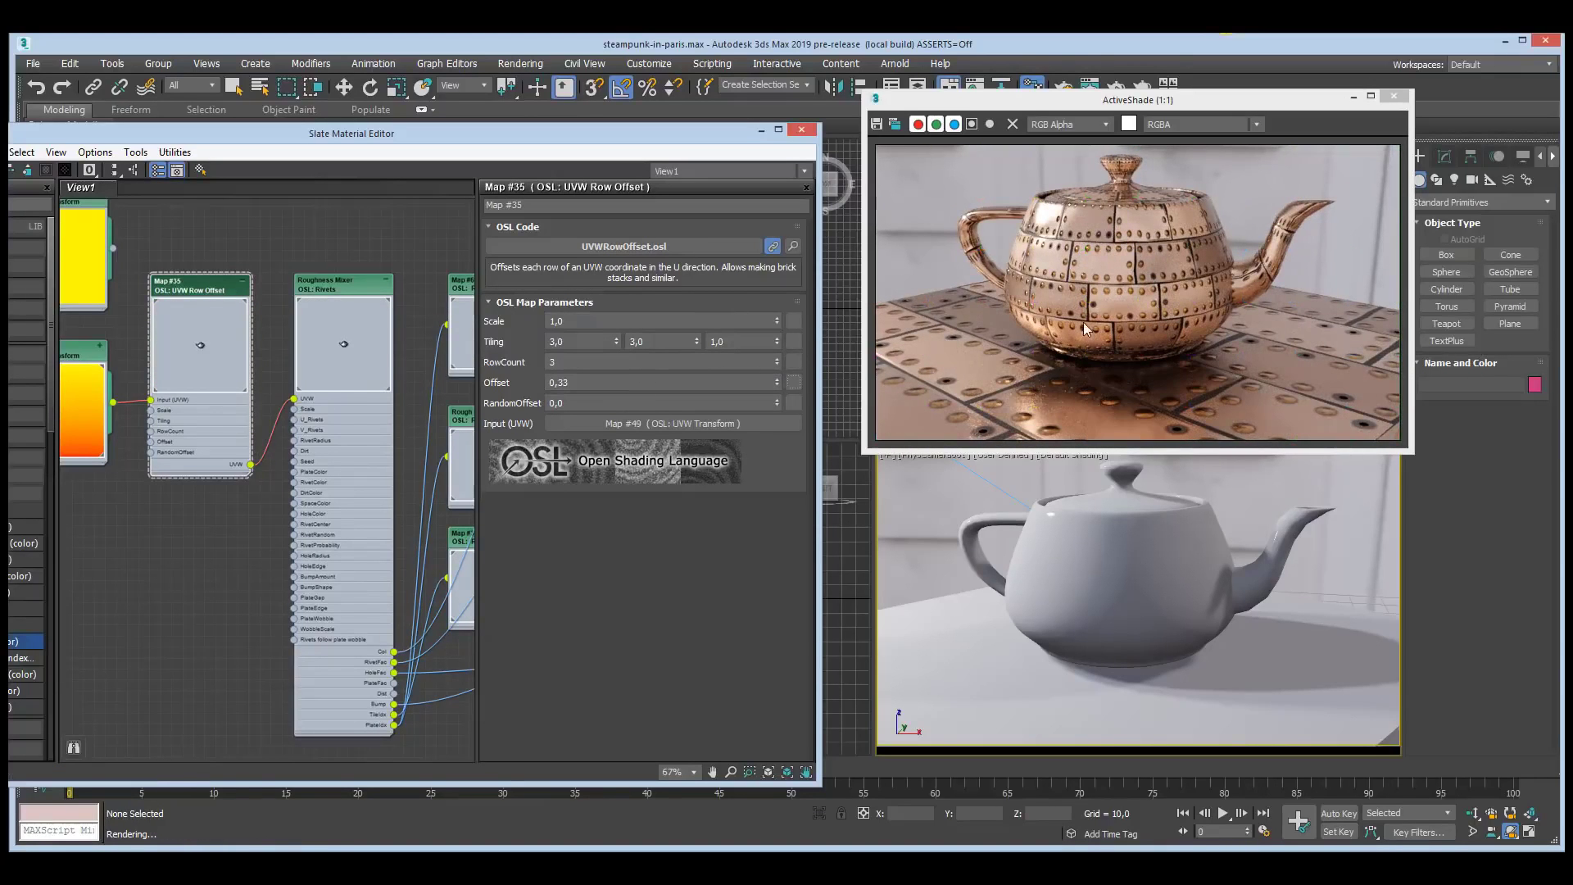
- Move the camera closer to the teapot and set the Rivets map's RivetProbability to 0,4
middle_click_drag(375, 238, 295, 220)
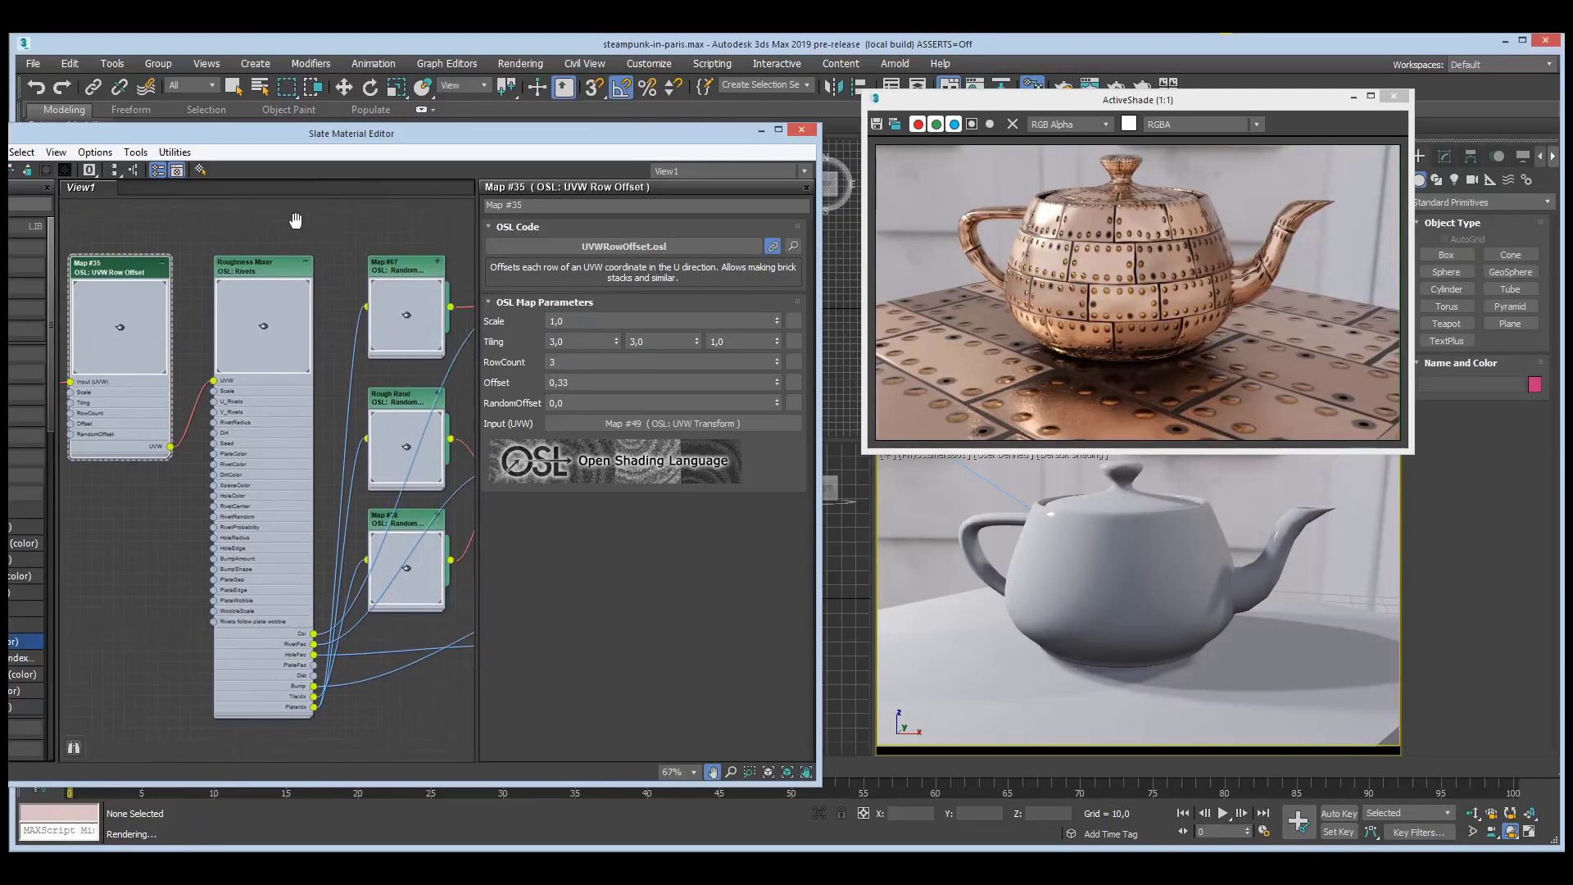
double_click(263, 266)
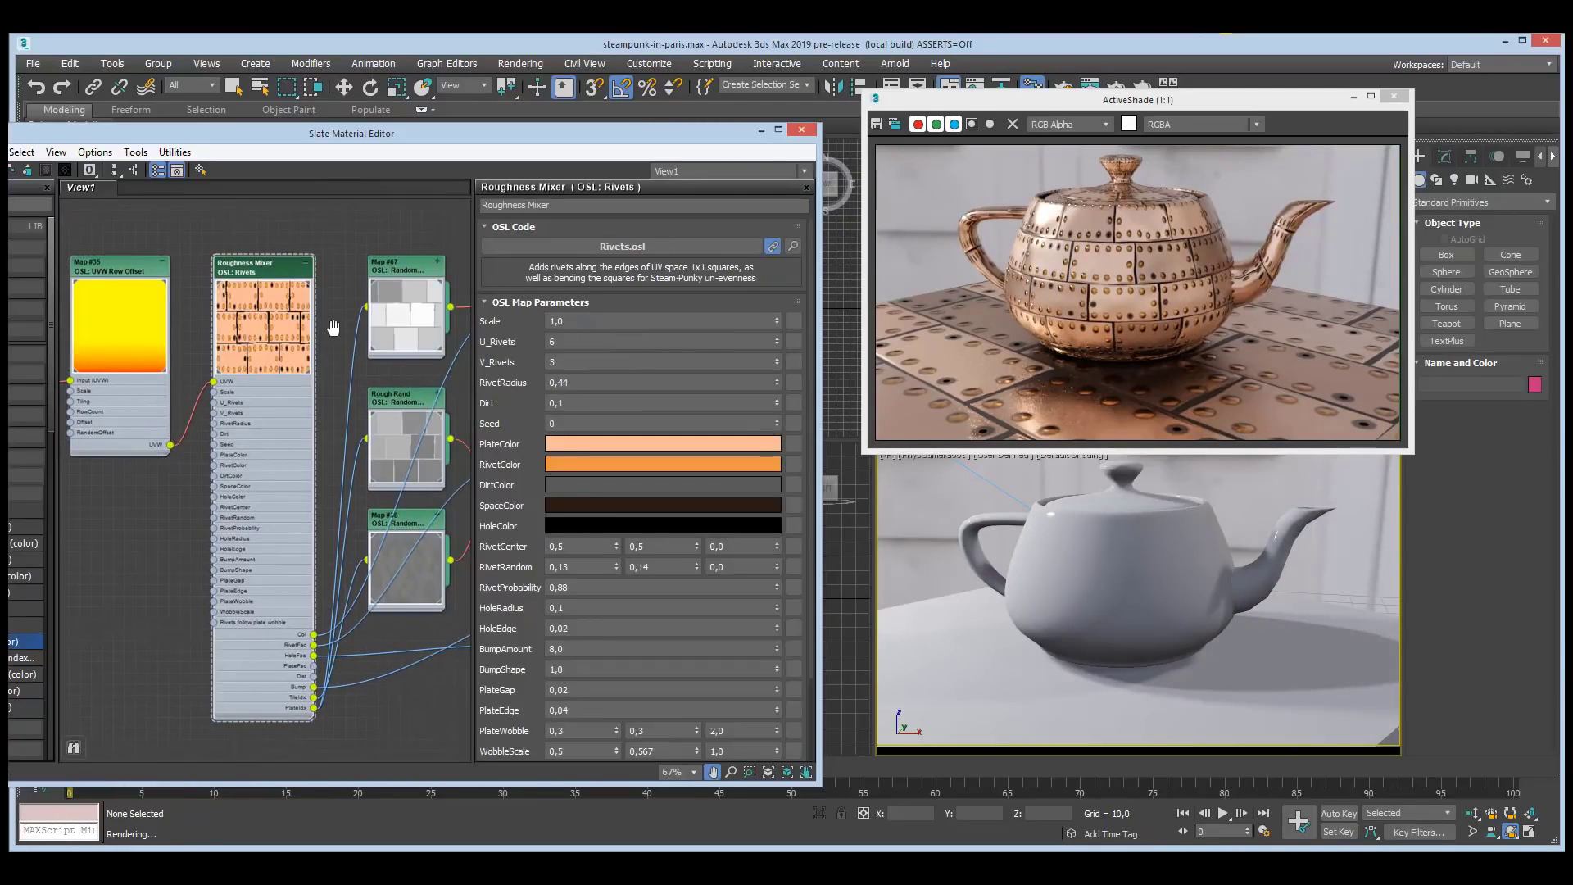
middle_click_drag(330, 329, 314, 292)
scroll(331, 371, "up", 1)
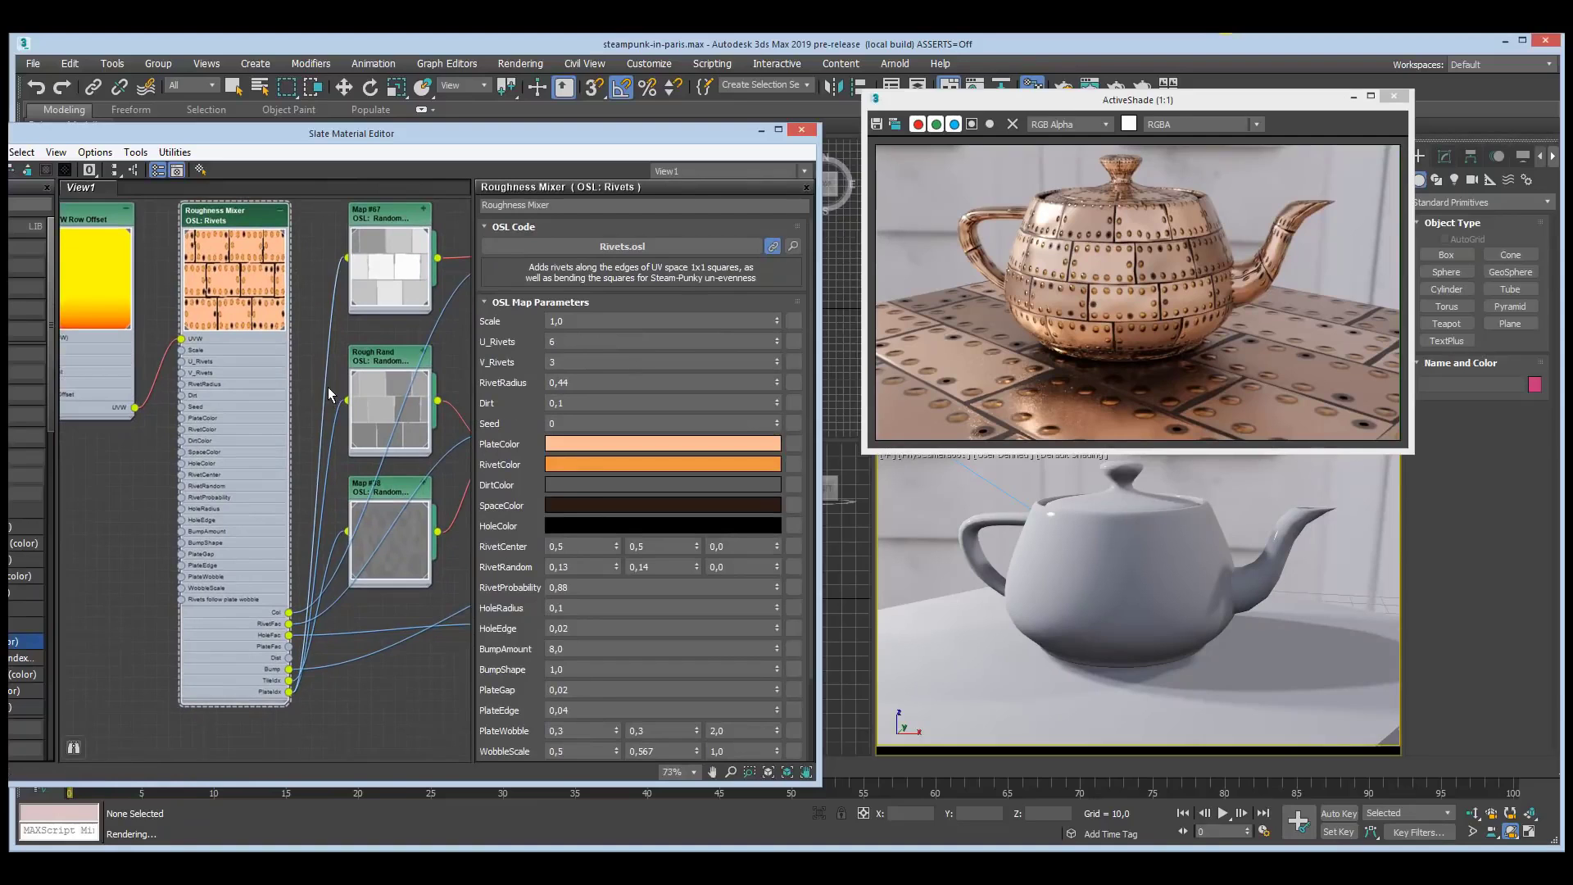
middle_click_drag(329, 393, 333, 434)
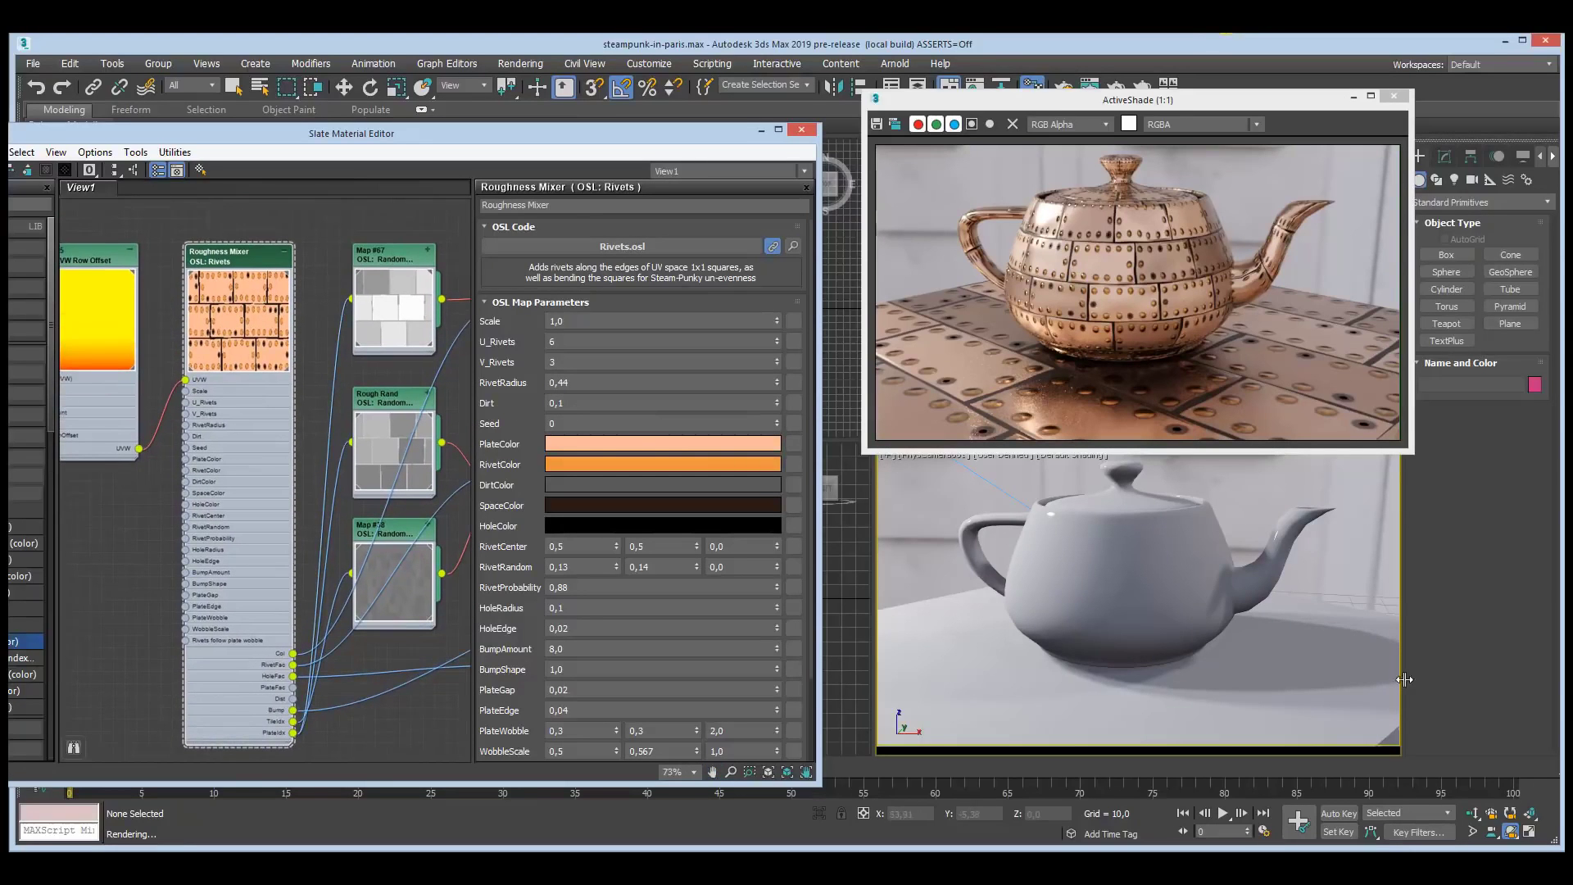
left_click(1478, 814)
left_click_drag(1152, 568, 1152, 547)
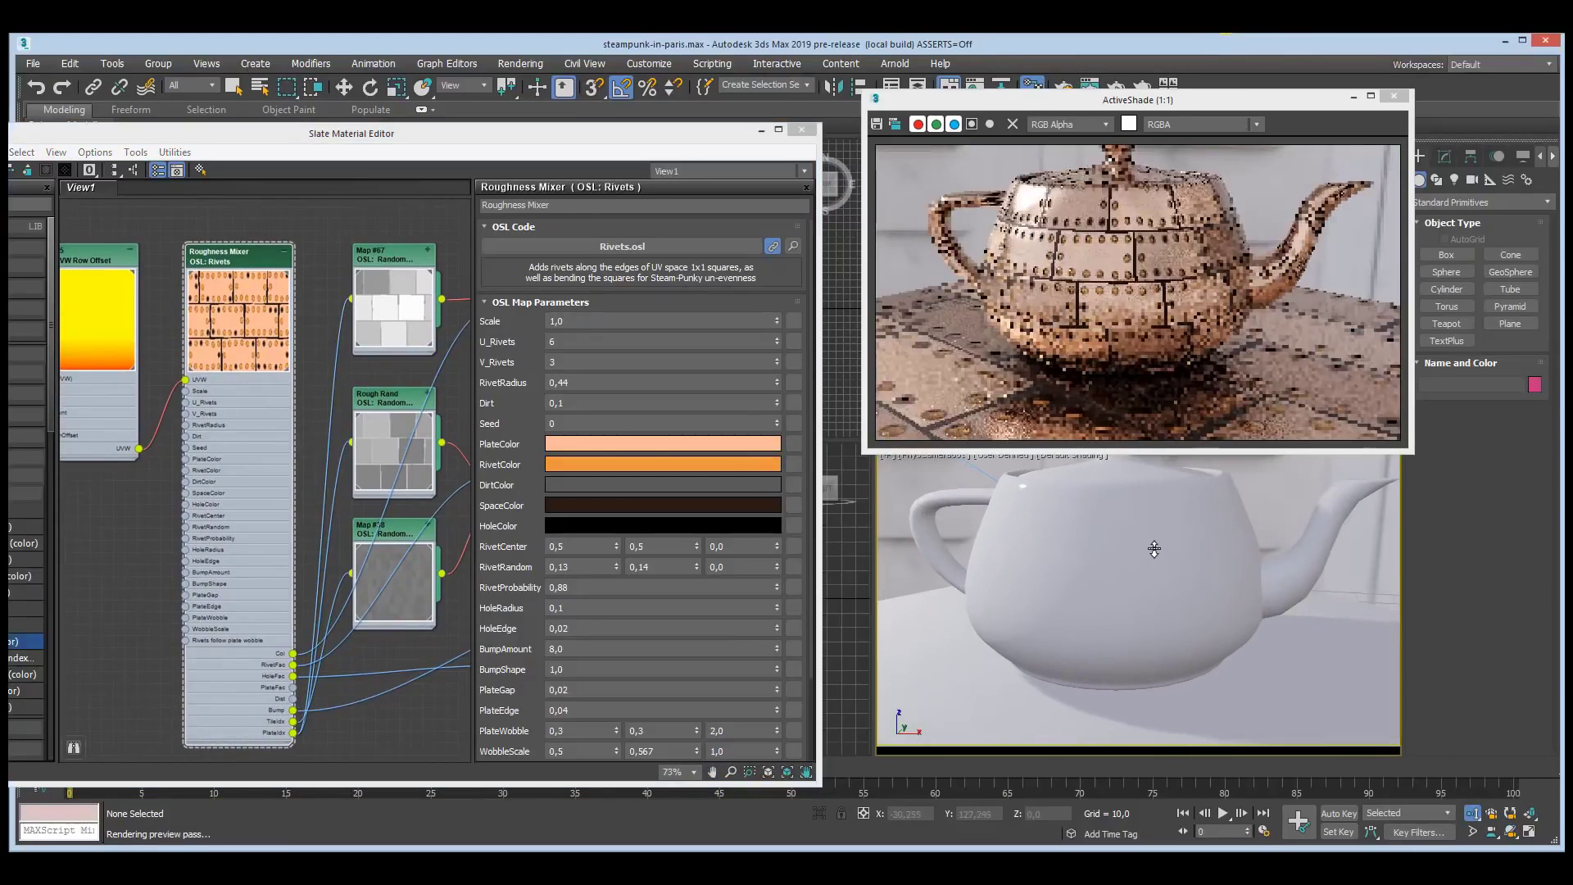
left_click(595, 584)
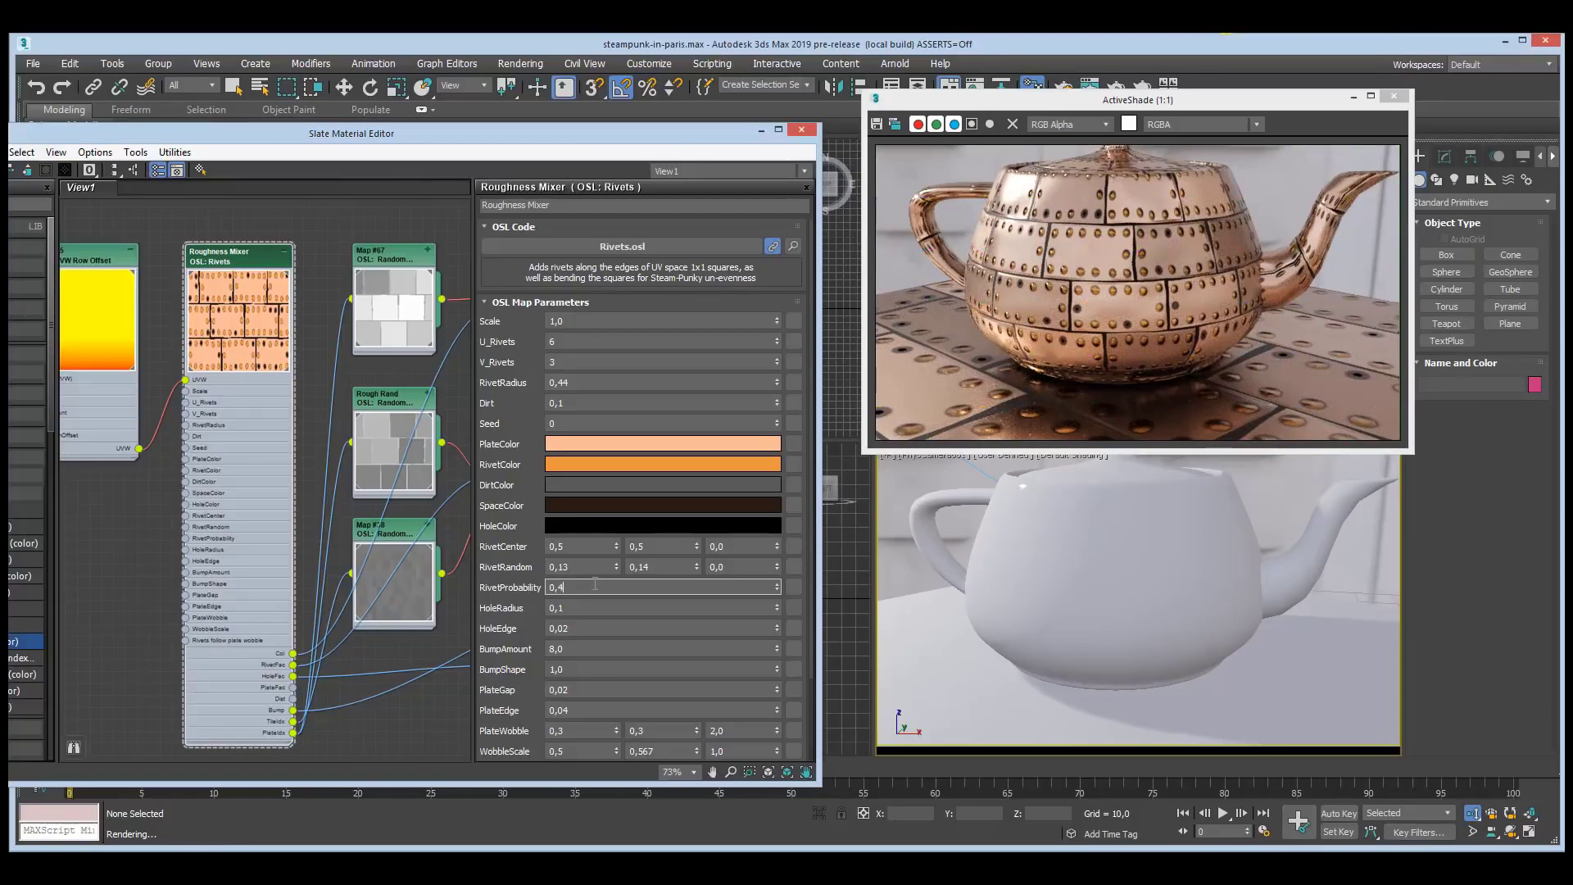
type("4")
key("Return")
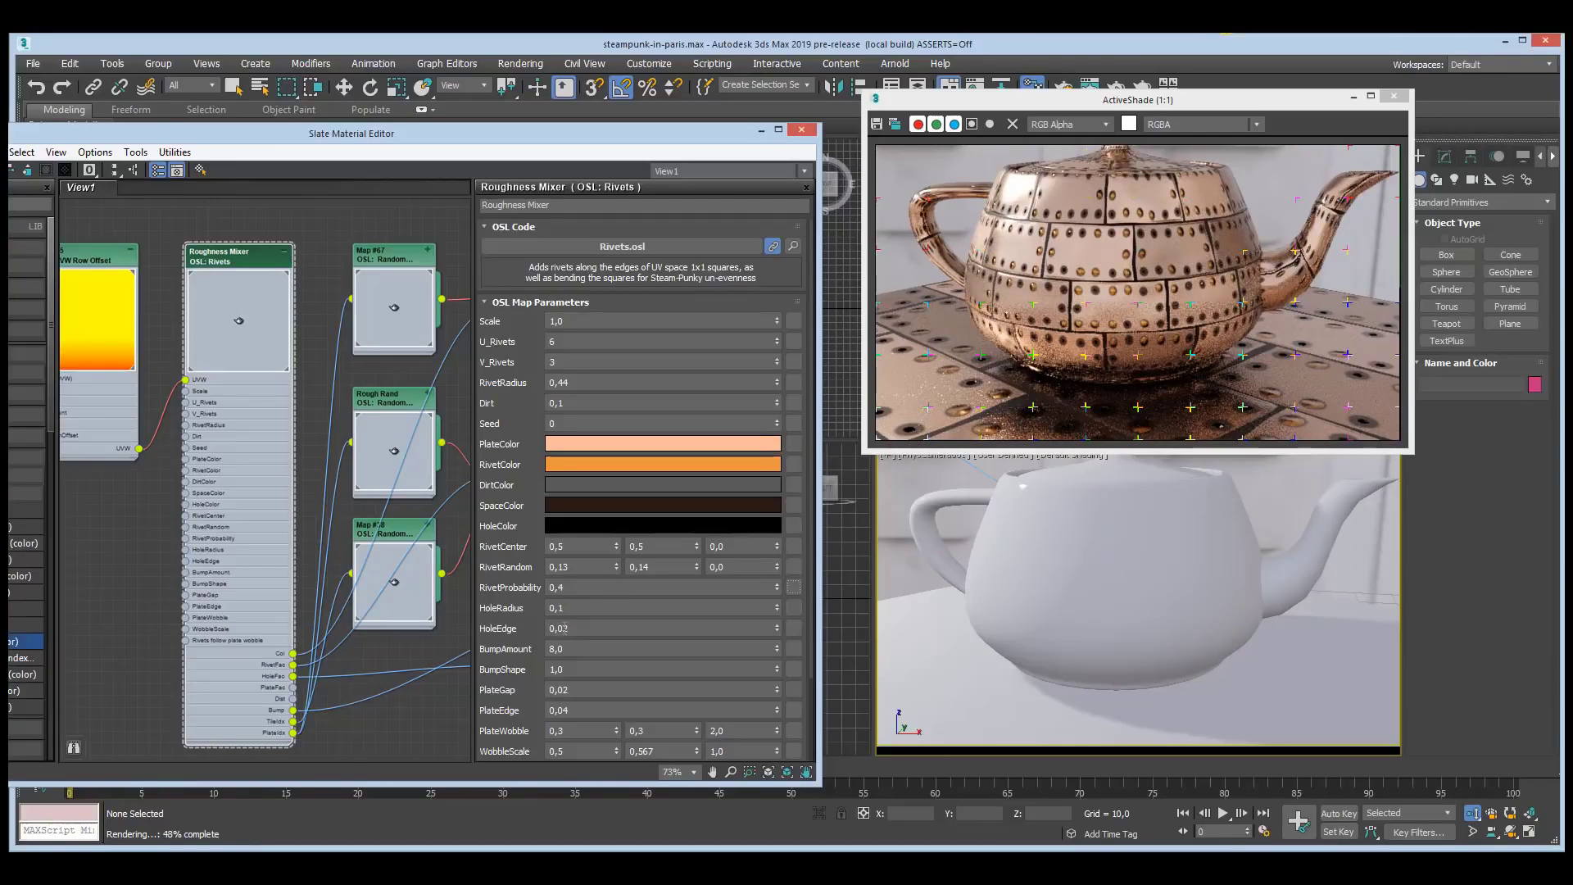
- Set the Rivets map's PlateWobble values to 0,7, 0,7 and 4,0
left_click_drag(513, 645, 514, 567)
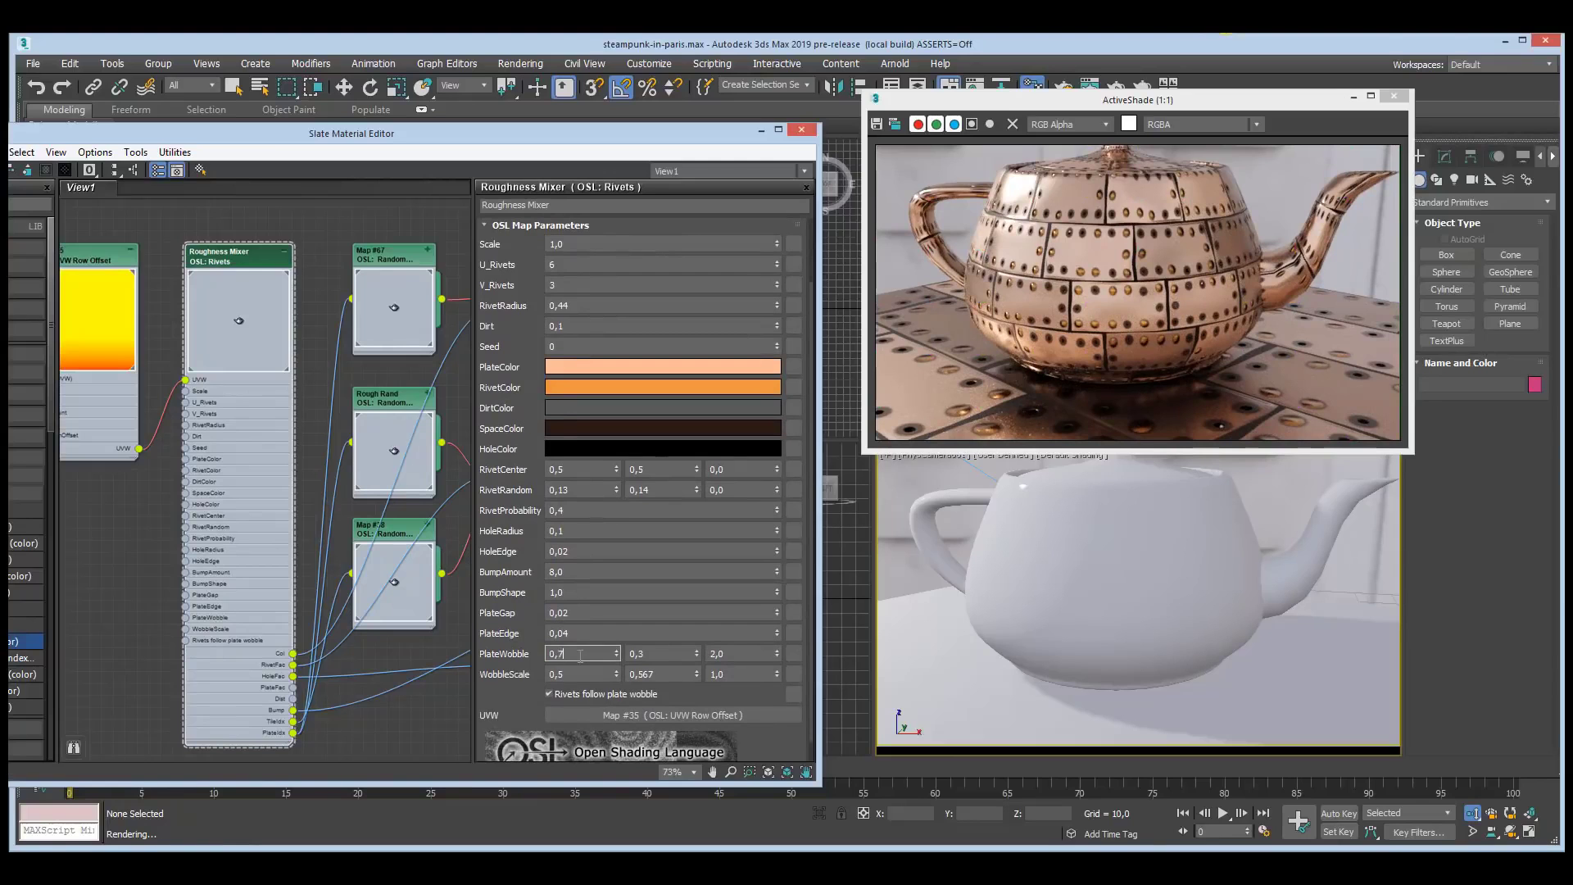
key("Tab")
type("0,7")
key("Tab")
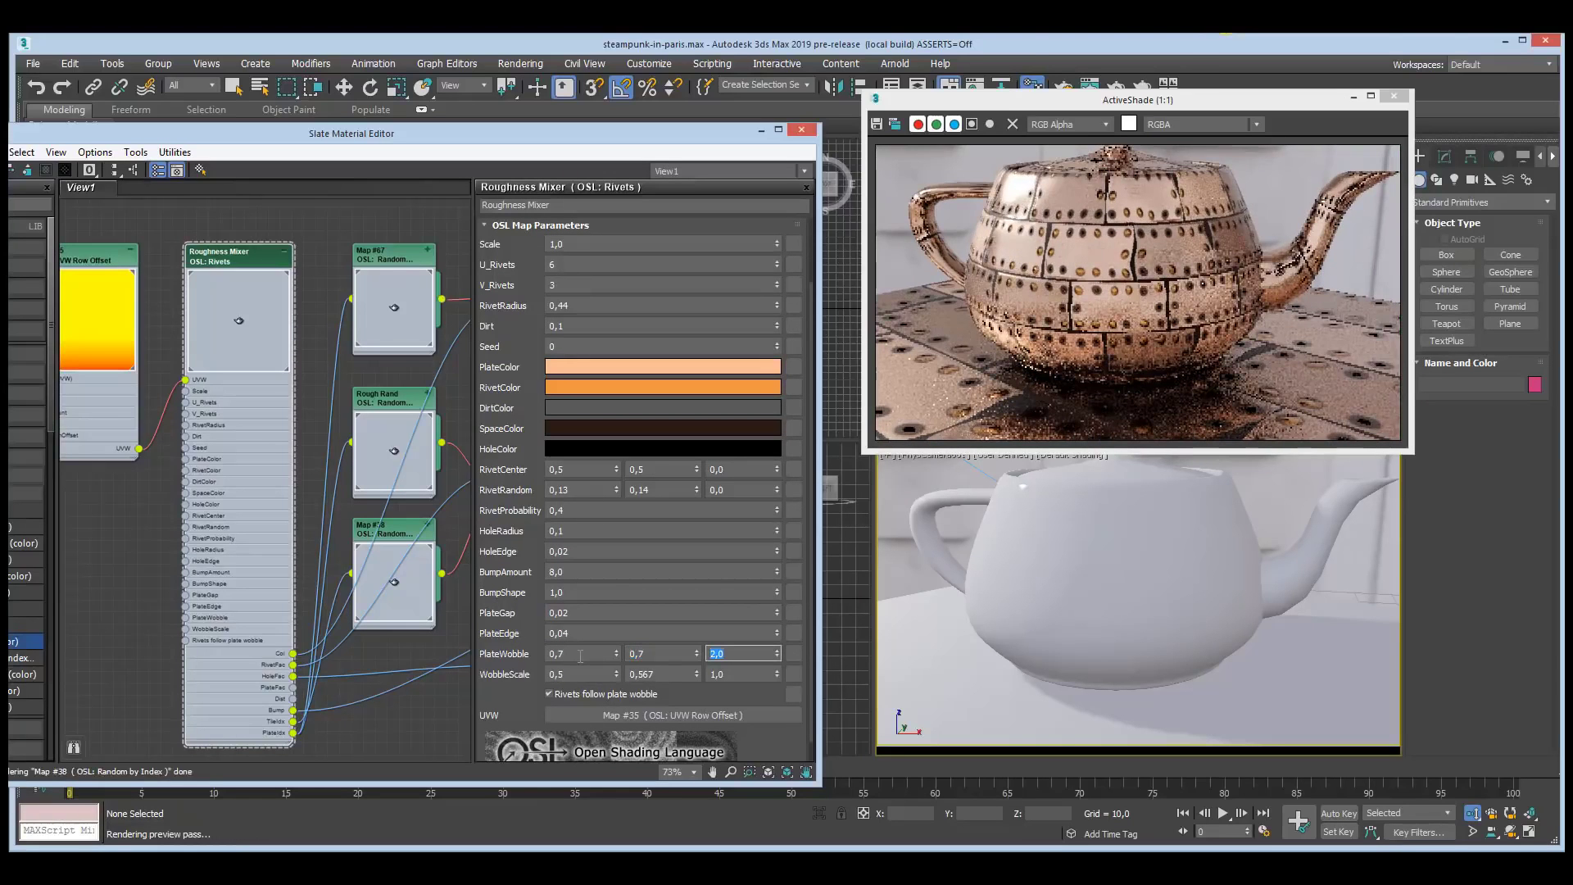
type("4")
key("Return")
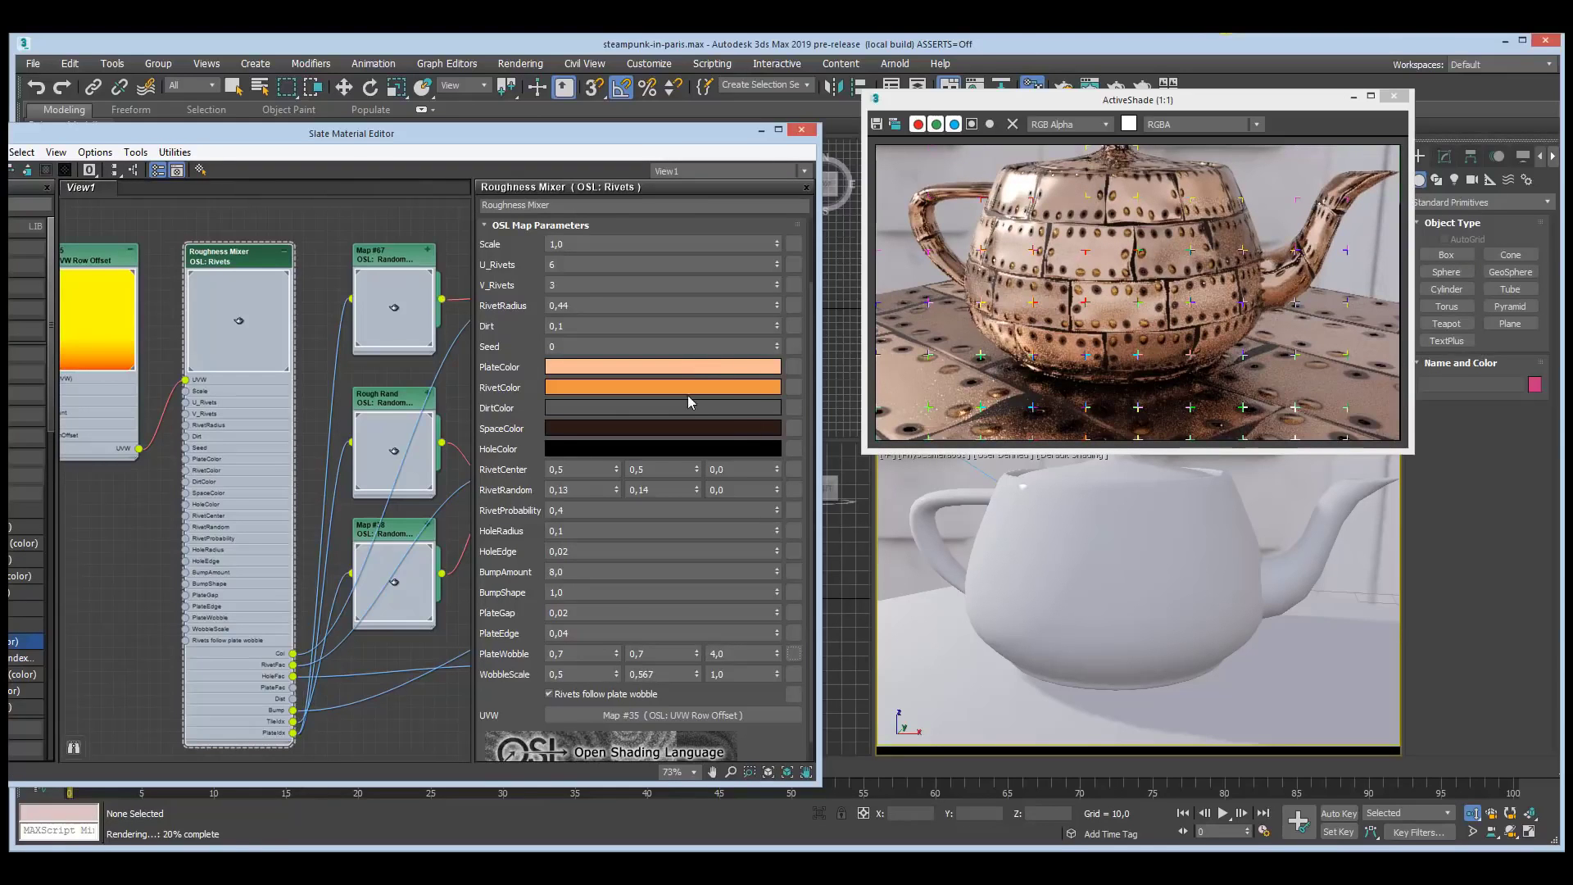
- Change the Rivets map's PlateColor to a muted grey-green
left_click(688, 372)
left_click_drag(367, 204, 378, 226)
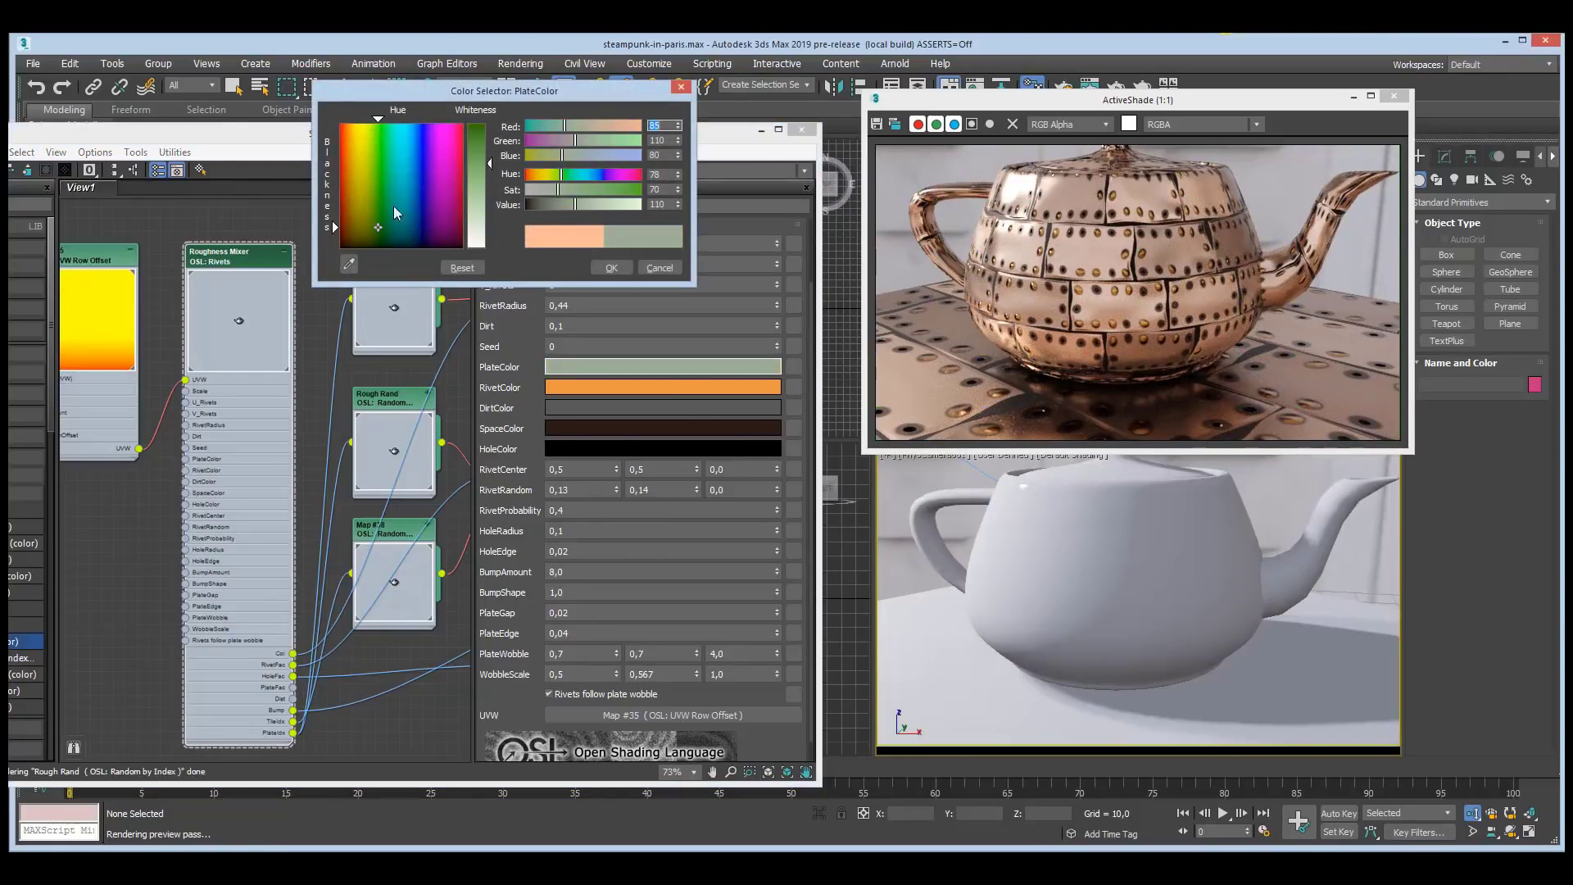
left_click(610, 268)
- Follow the Rivets outputs to the Random by Index map #67 and set its Seed to 7
middle_click_drag(310, 589, 292, 503)
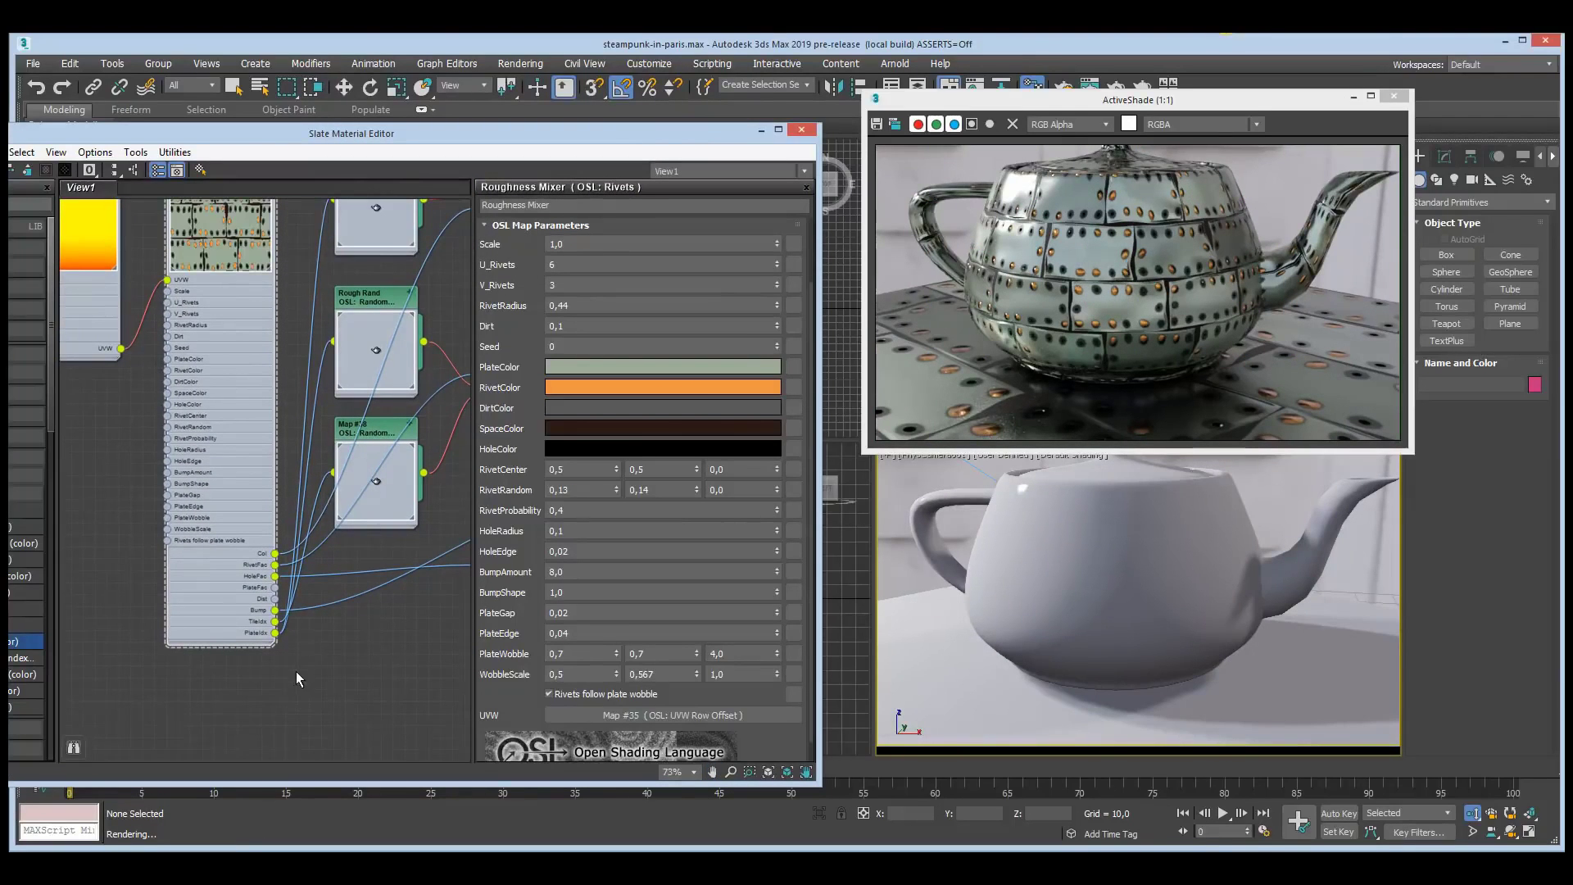
scroll(284, 660, "up", 3)
scroll(282, 652, "up", 1)
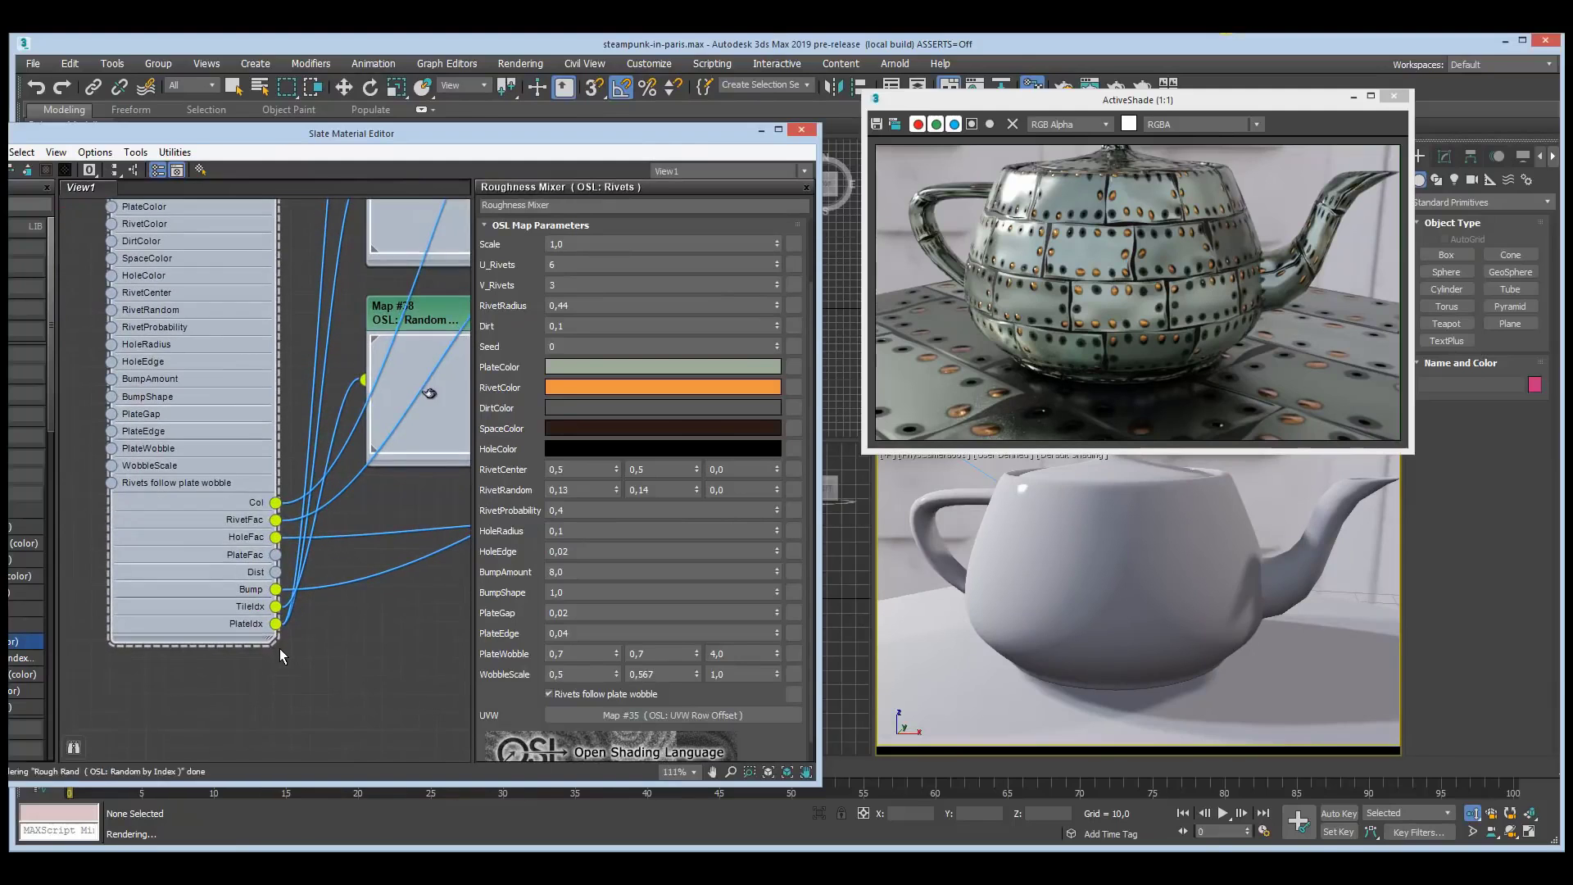
middle_click_drag(361, 639, 299, 762)
middle_click_drag(381, 500, 288, 667)
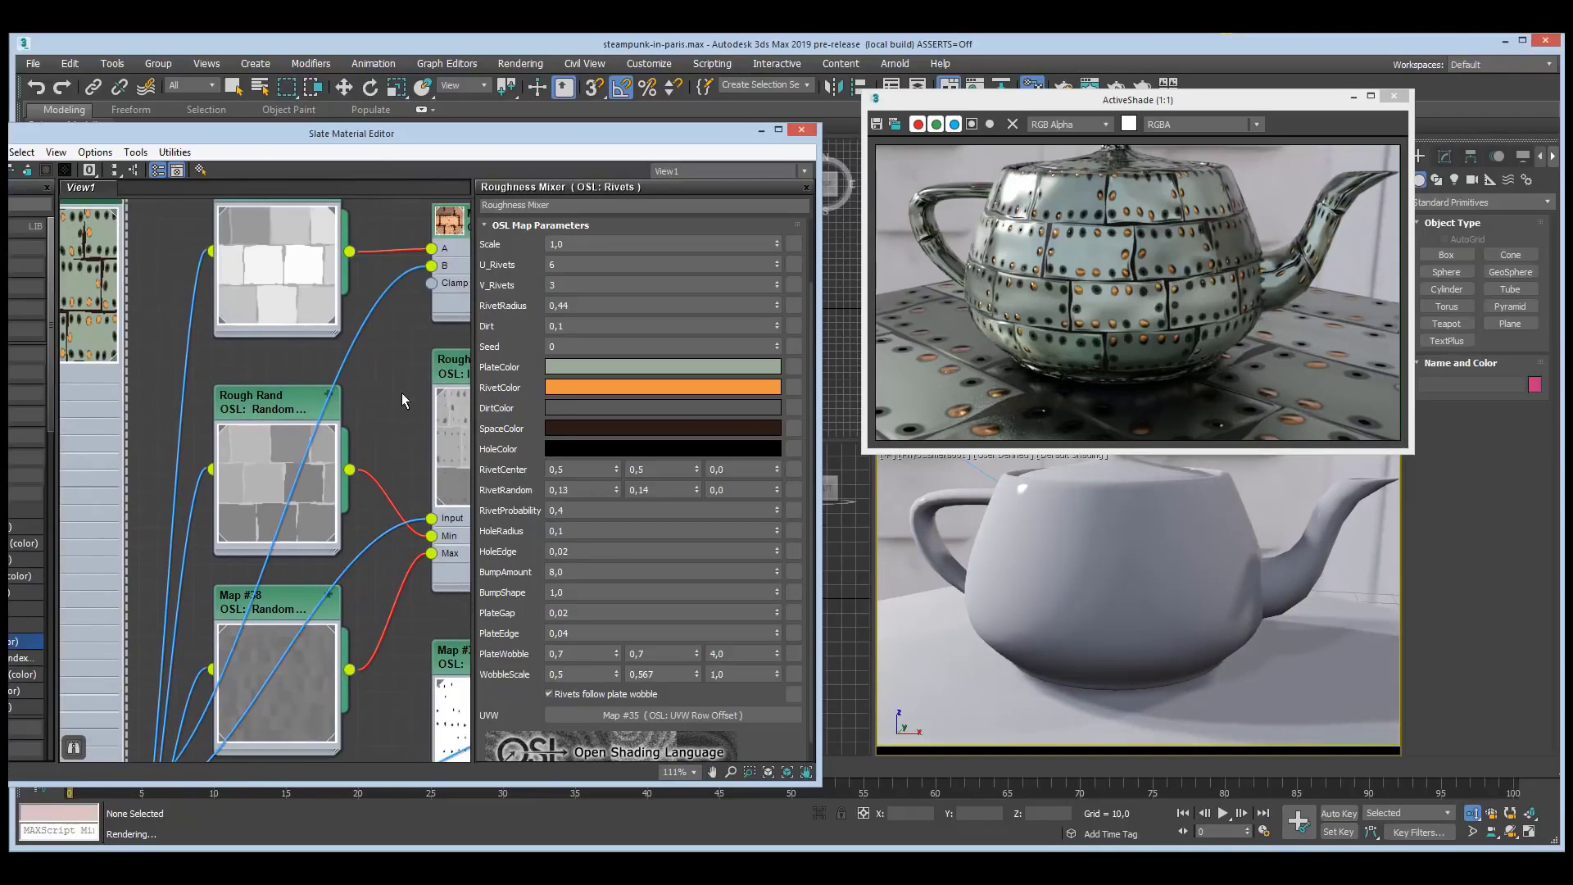
middle_click_drag(395, 393, 366, 461)
double_click(237, 259)
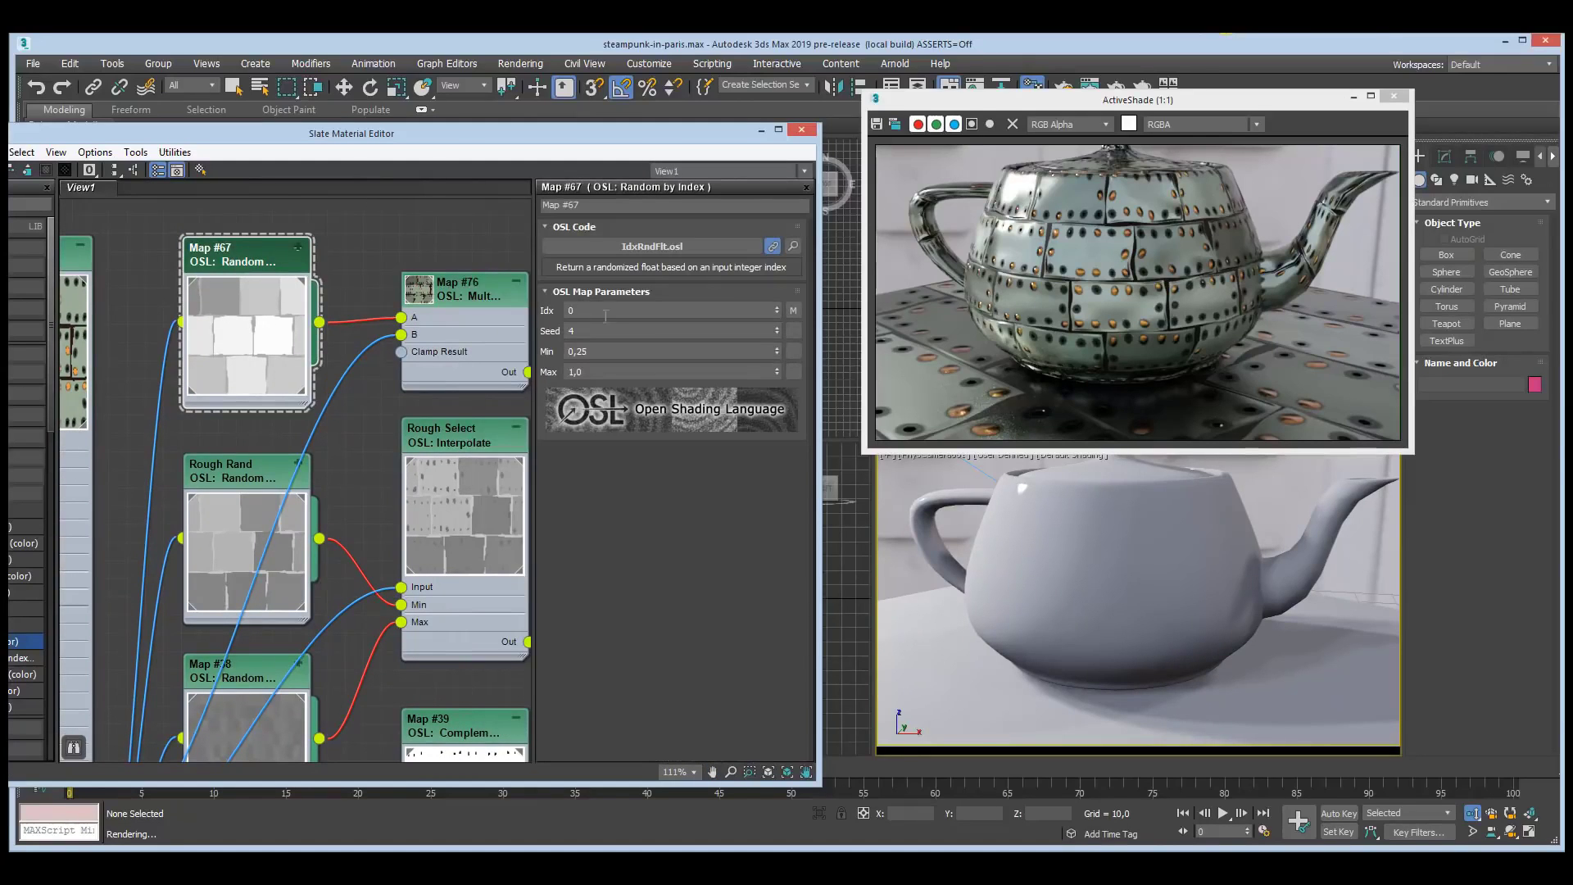
left_click(776, 328)
left_click(777, 327)
left_click(776, 328)
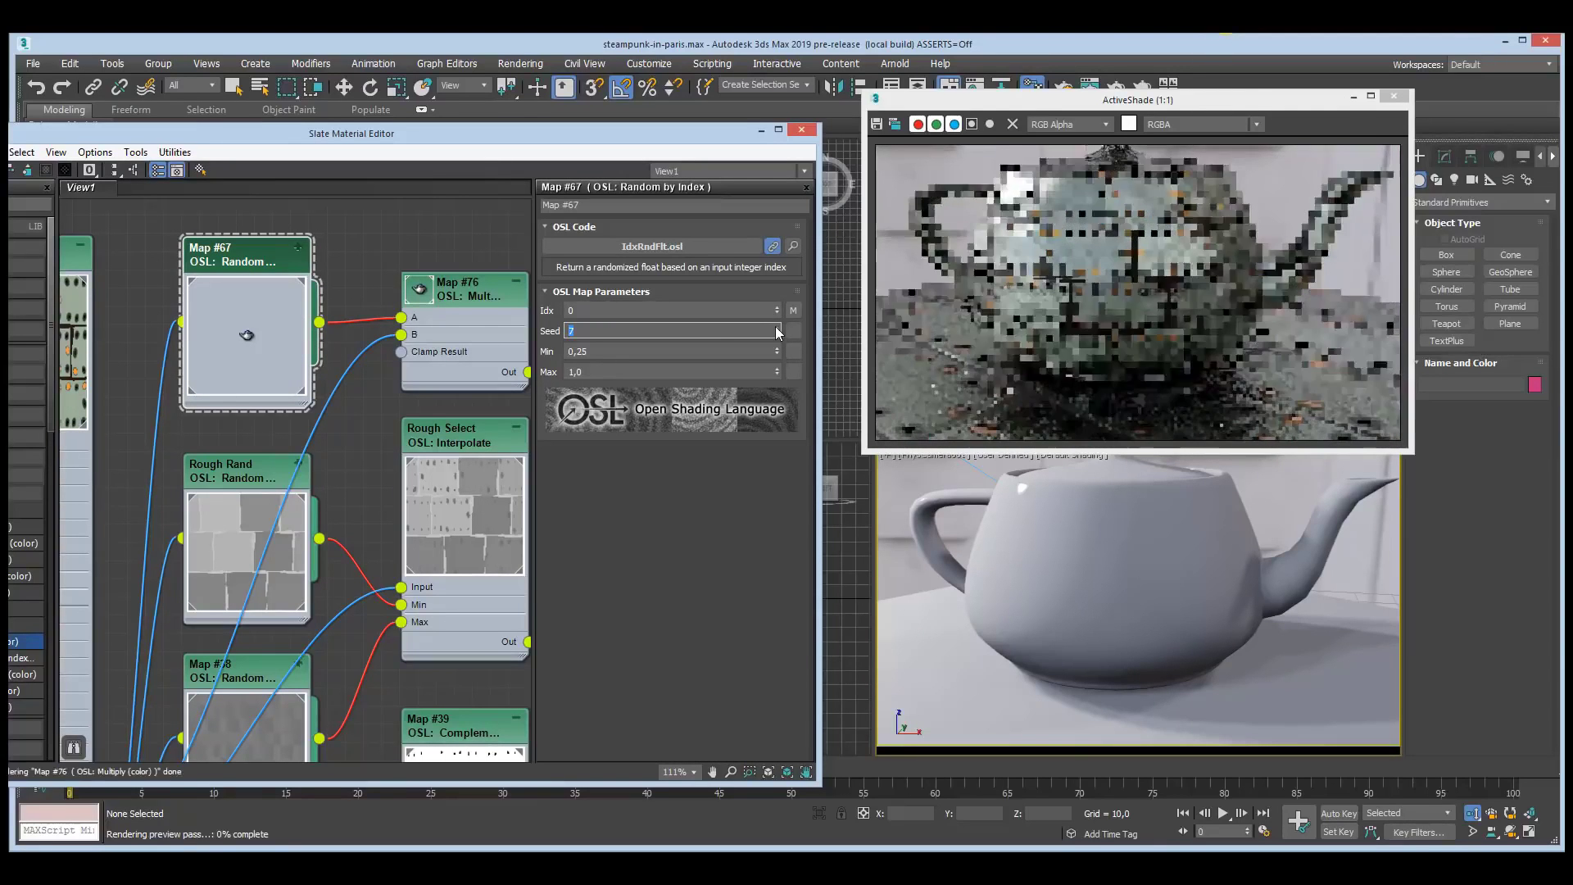
- Try a Min value of 0,0 on the Random by Index map #67 and restore it to 0,25
left_click(694, 354)
key("BackSpace")
key("BackSpace")
key("Tab")
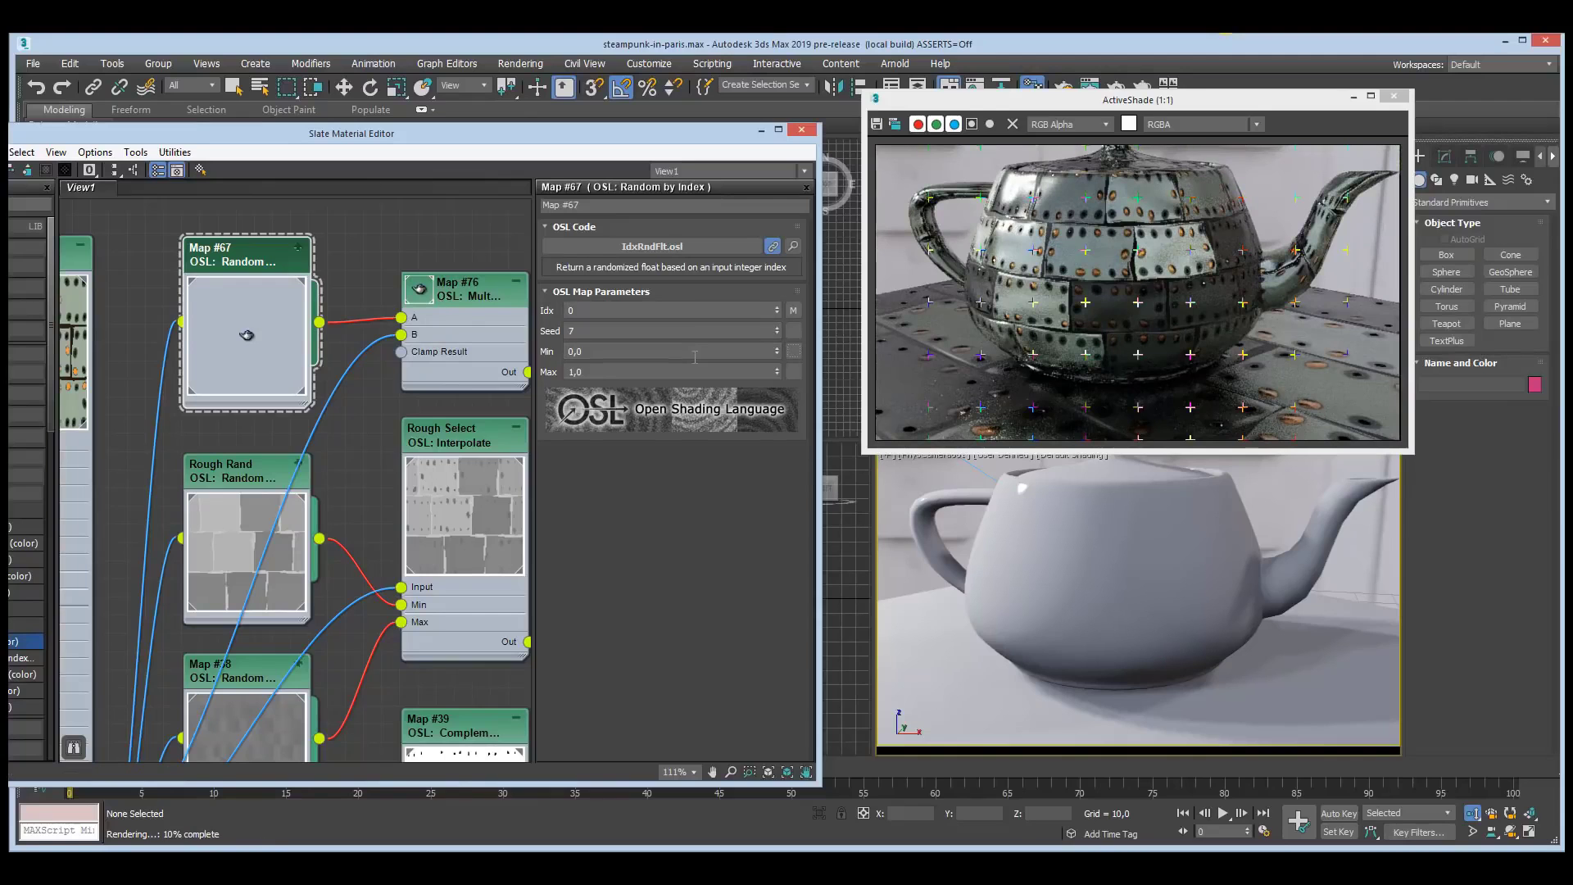
left_click(695, 358)
key("Tab")
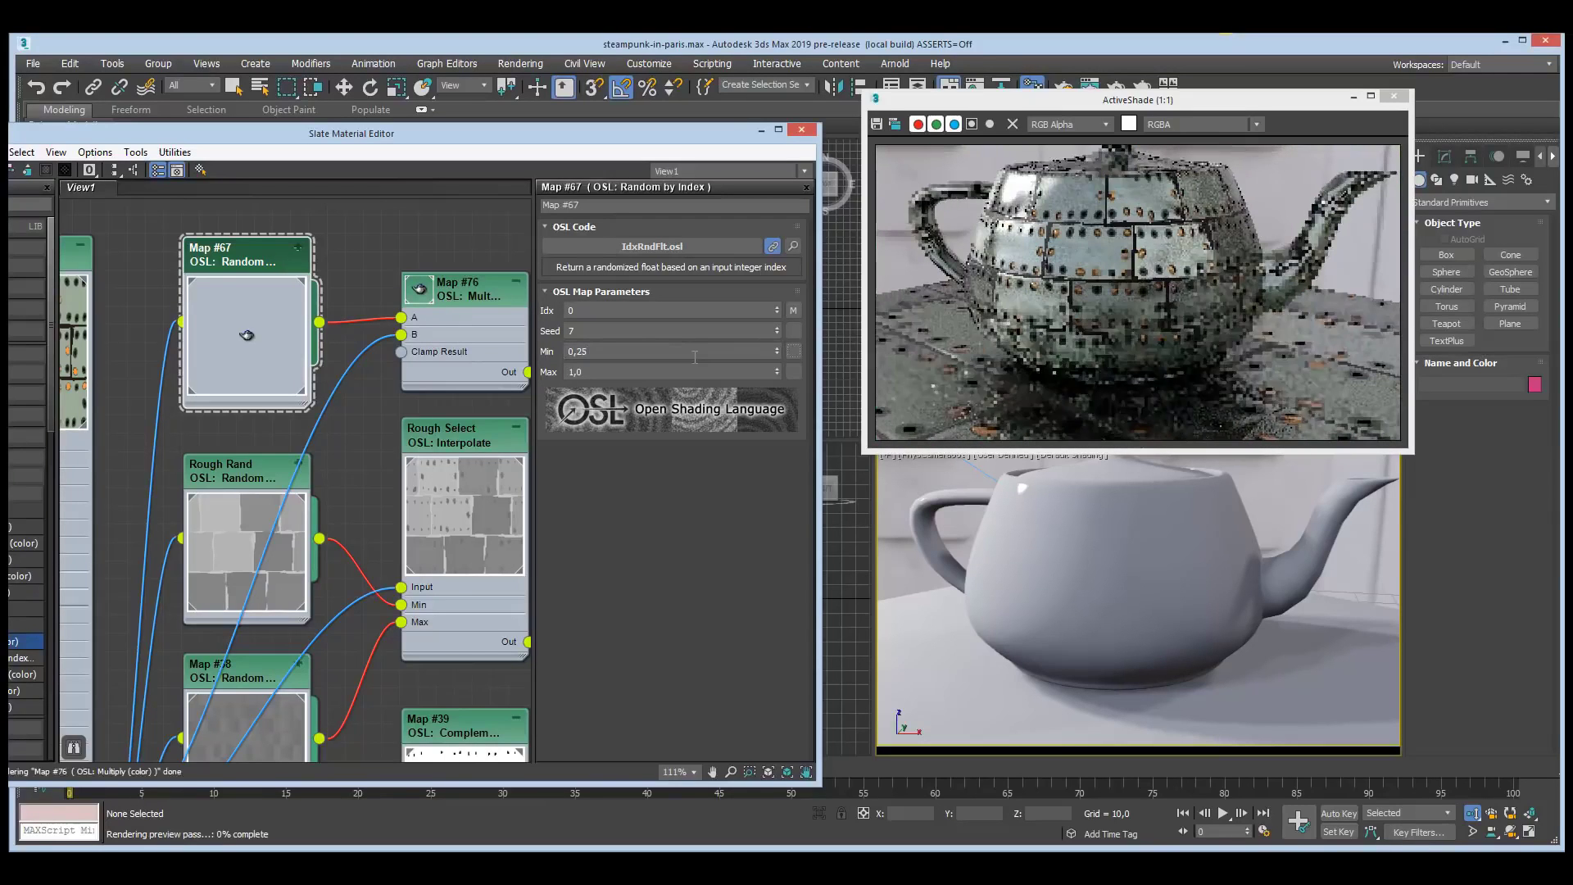
- Examine how the Multiply and Interpolate maps feed the Physical Material, and trace the network back to the UVW nodes
middle_click_drag(373, 430, 223, 389)
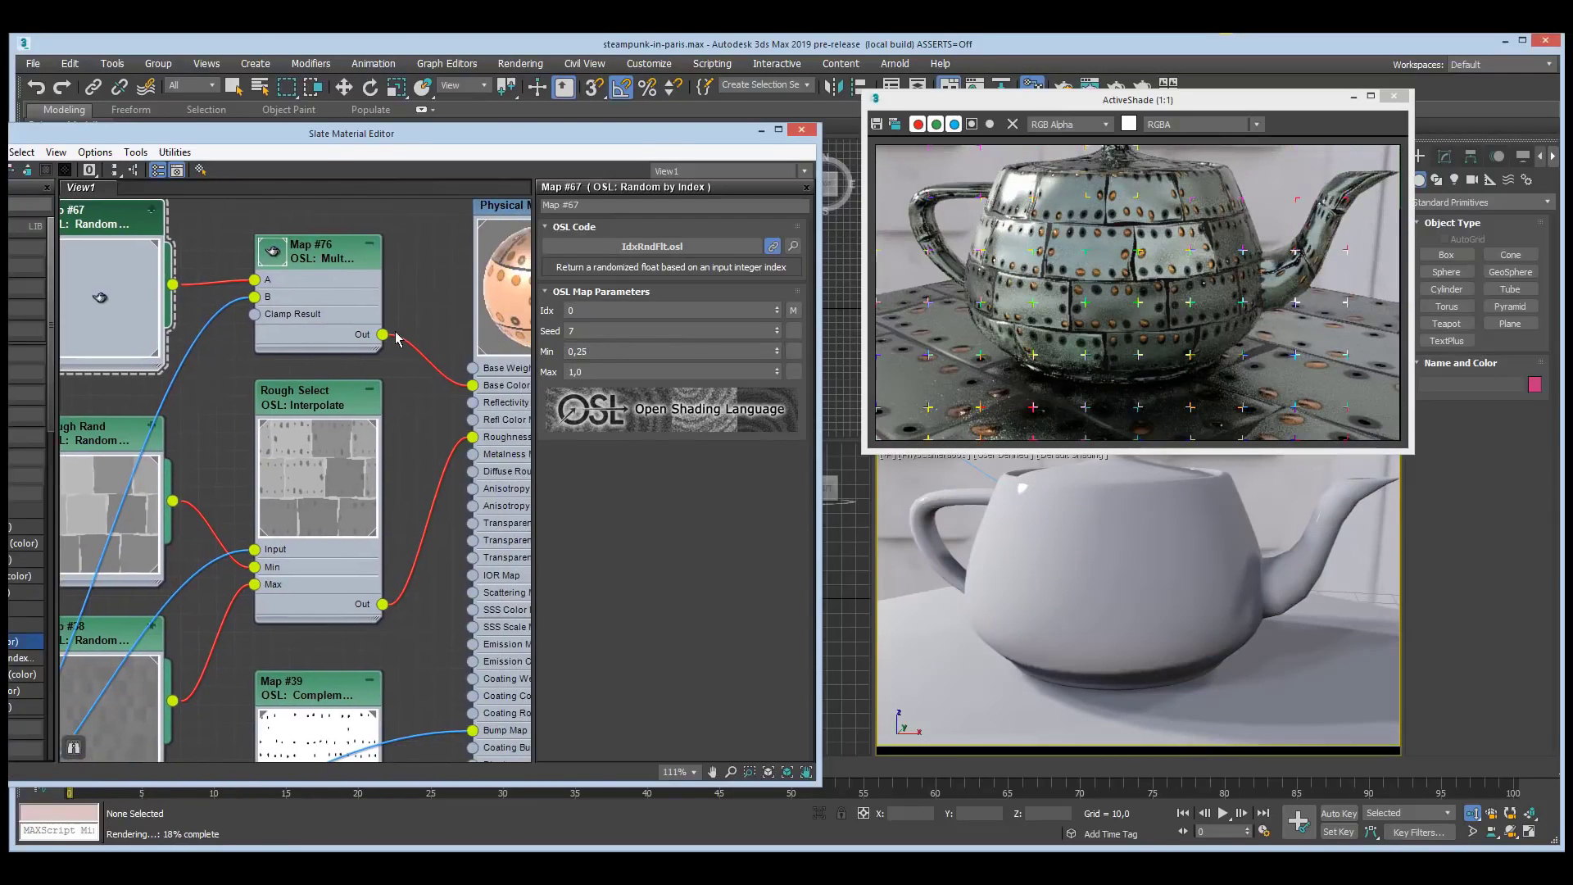
middle_click_drag(529, 415, 404, 392)
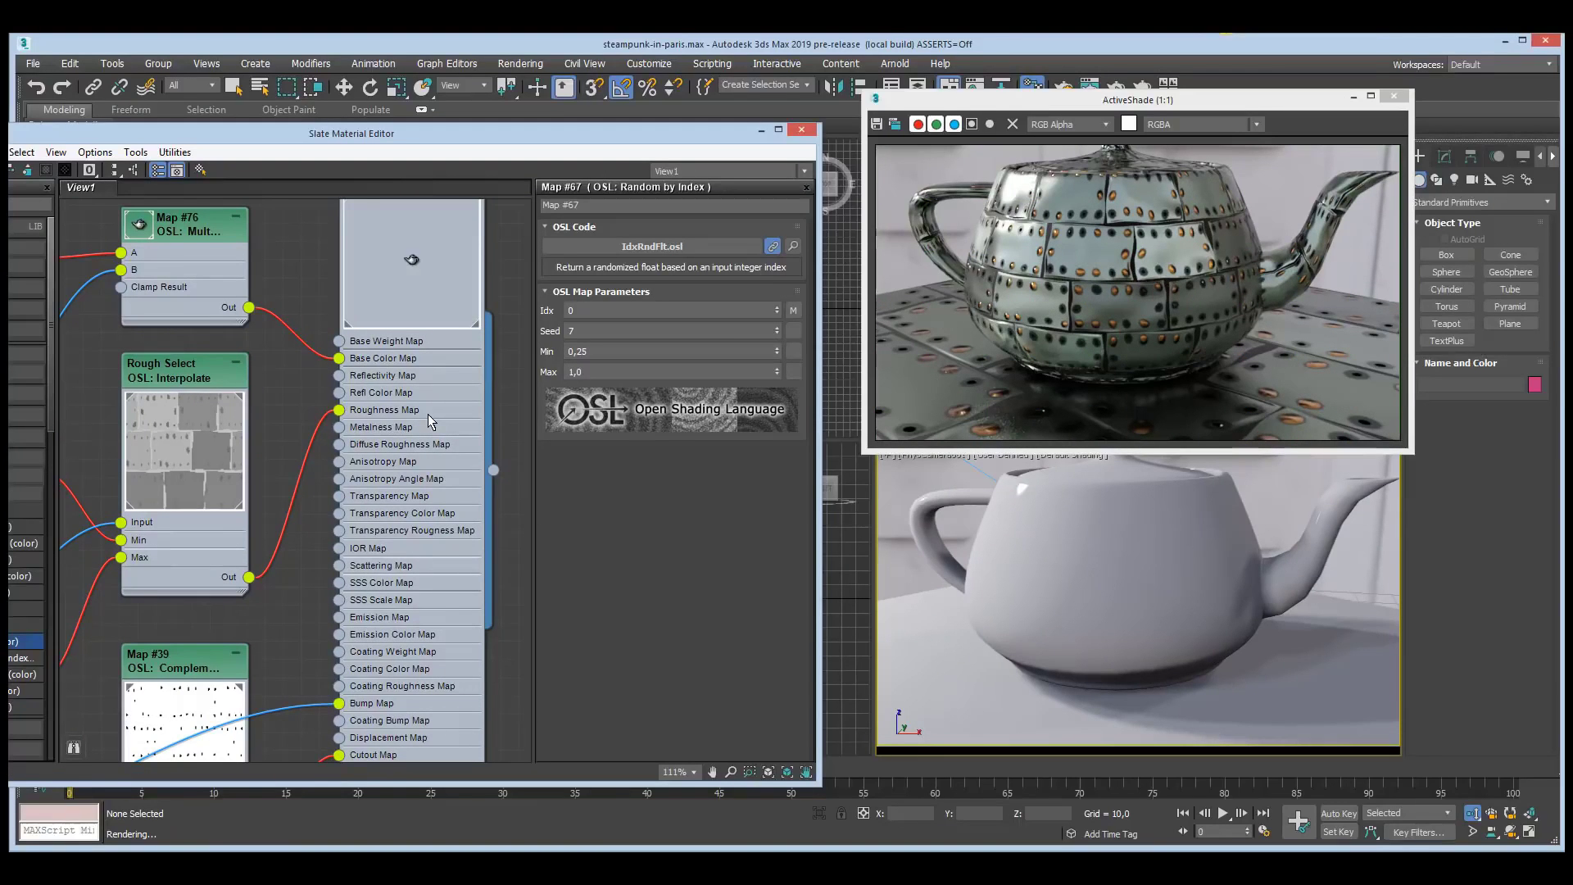
middle_click_drag(523, 336, 508, 371)
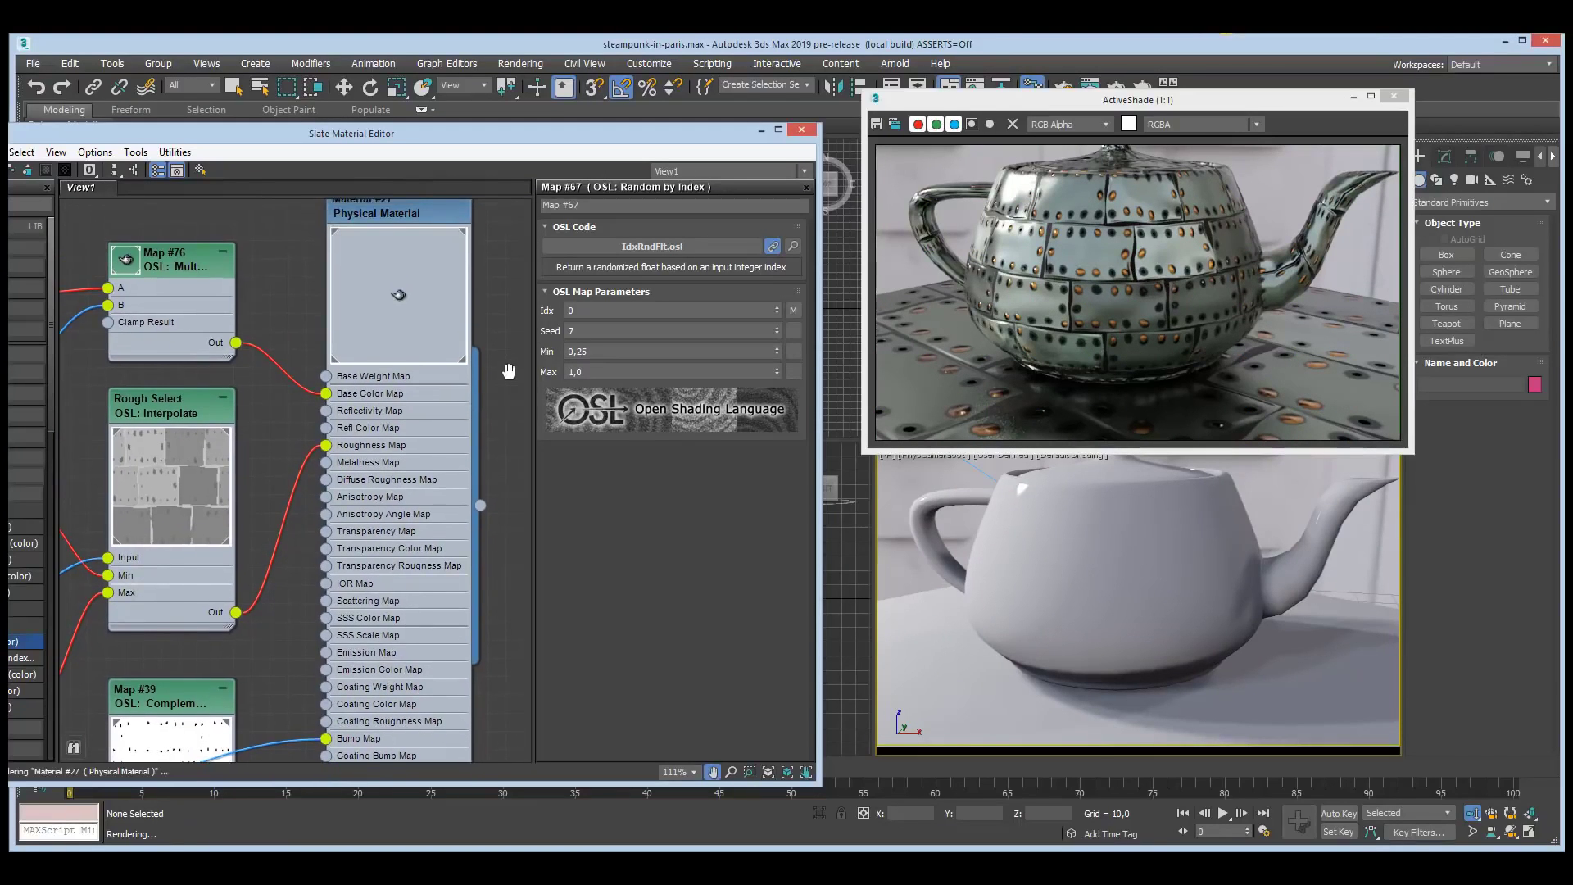
scroll(370, 421, "down", 2)
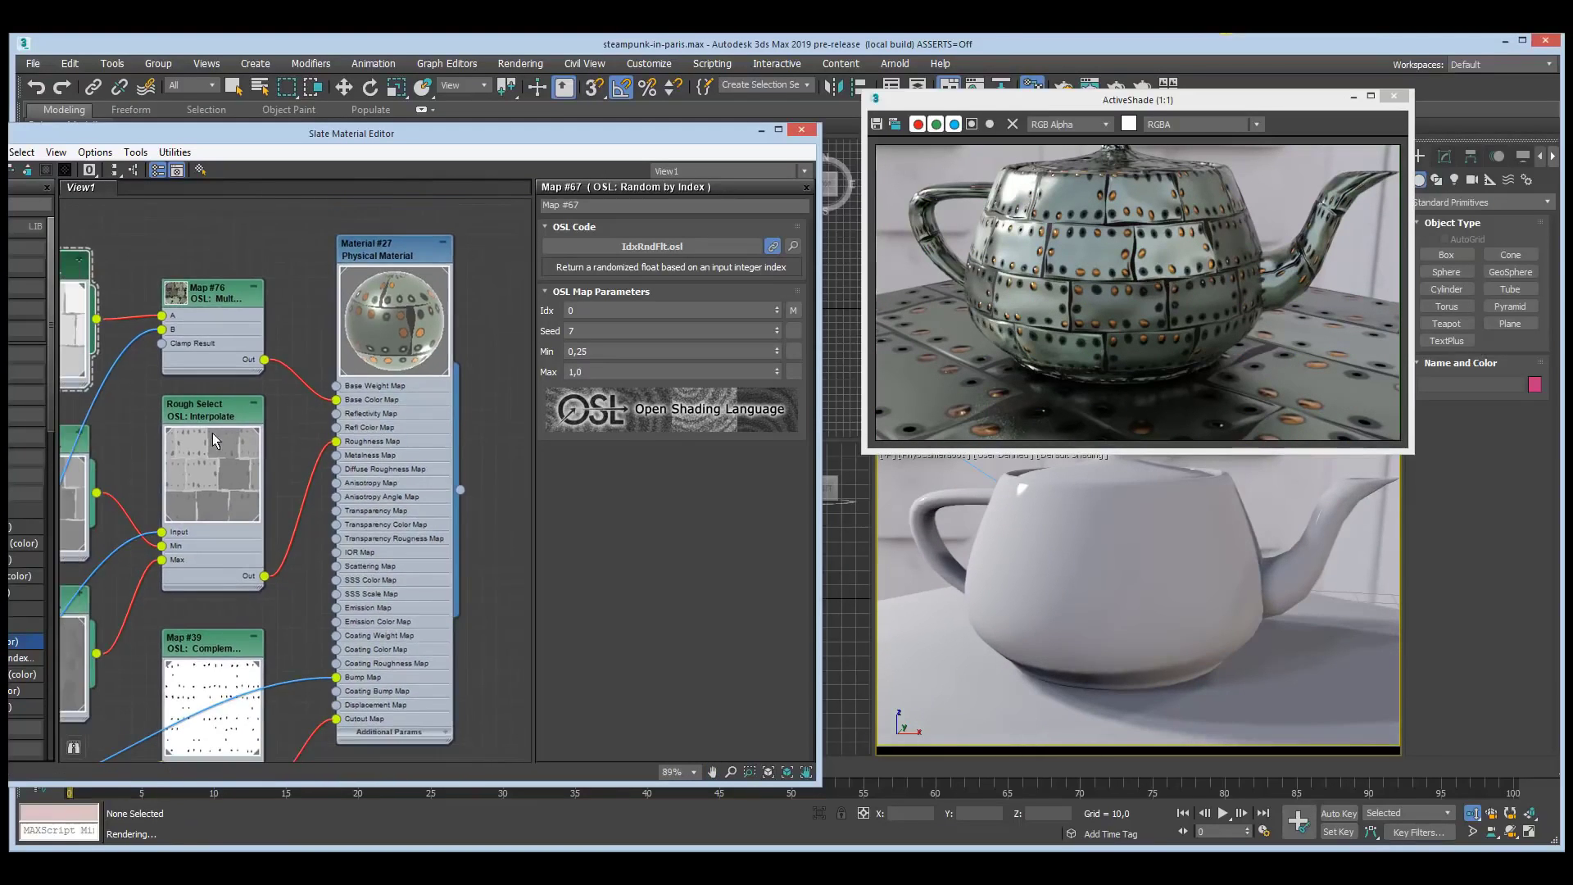
middle_click_drag(111, 430, 424, 436)
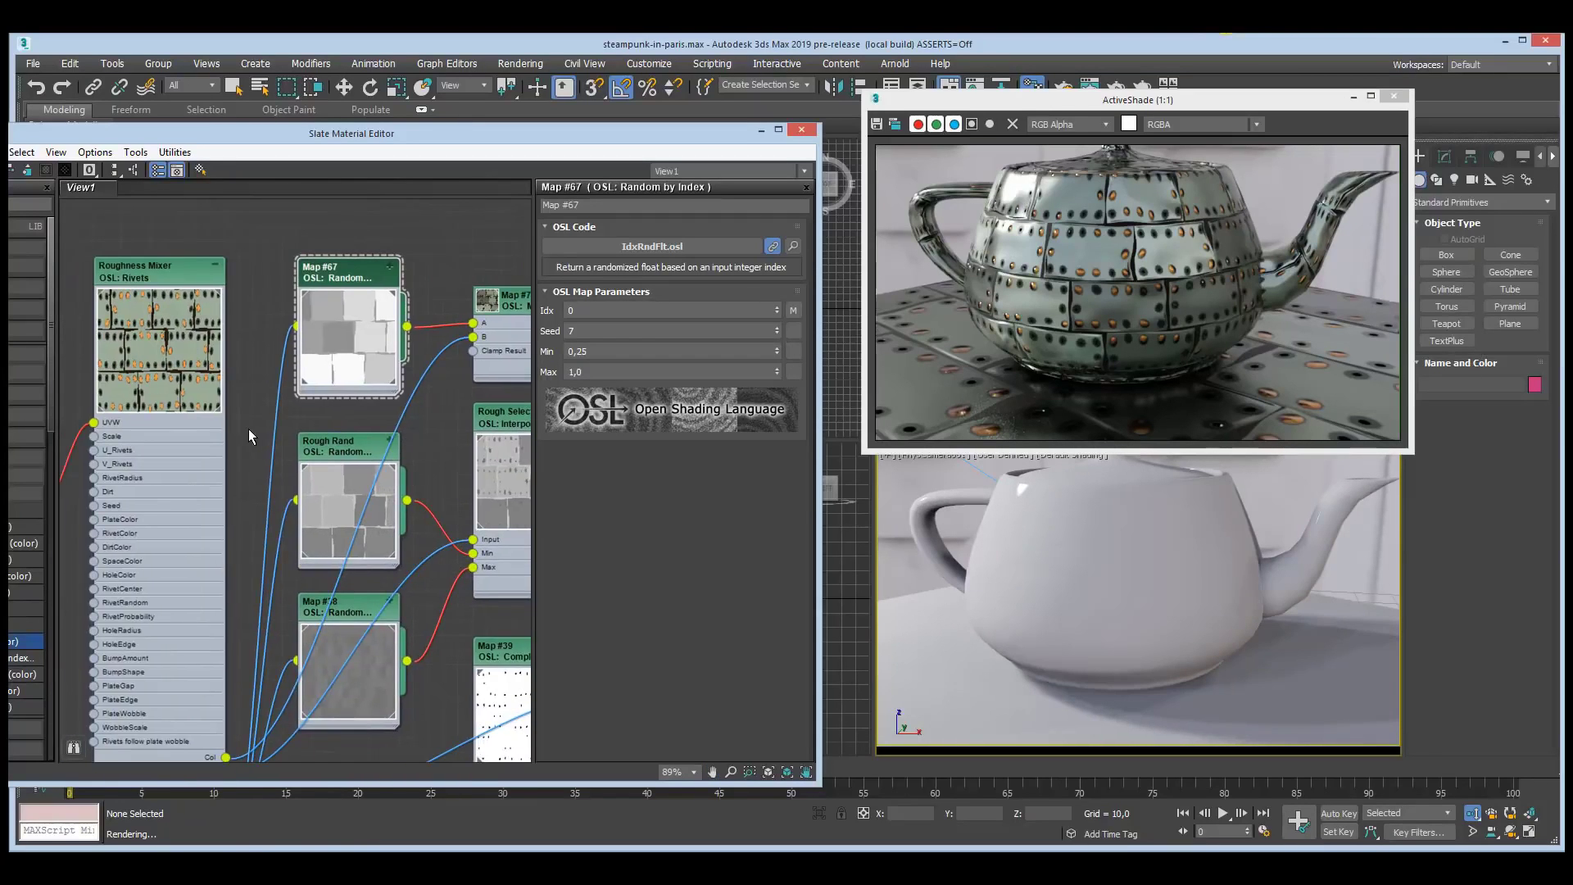
mouse_move(73, 431)
middle_mouse_down()
mouse_move(300, 432)
mouse_move(454, 478)
middle_mouse_up()
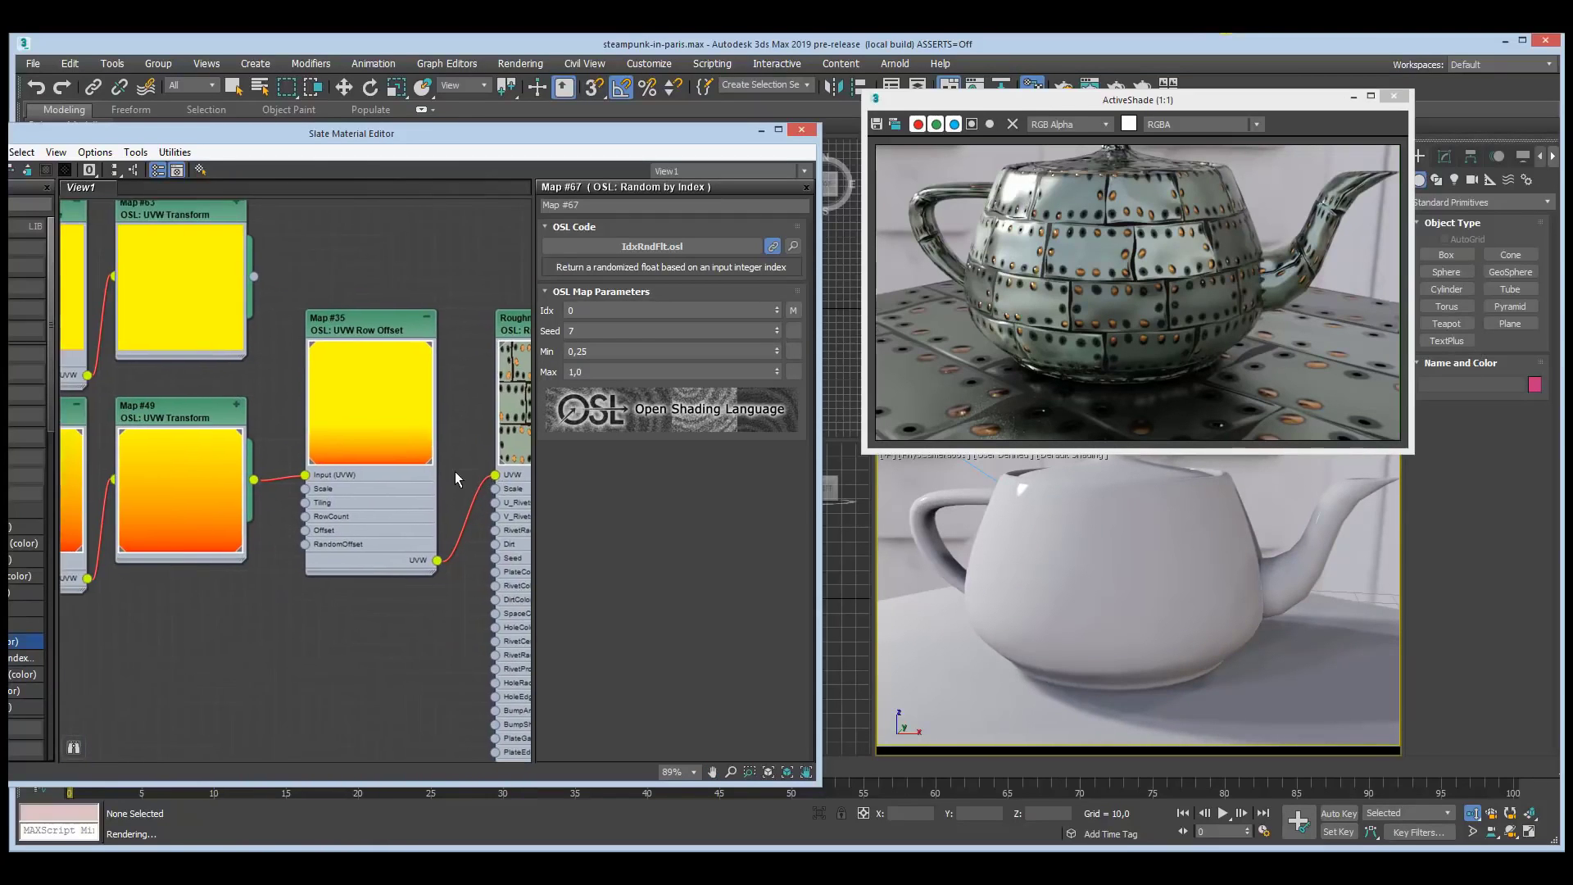
middle_click_drag(287, 395, 351, 423)
scroll(347, 429, "down", 2)
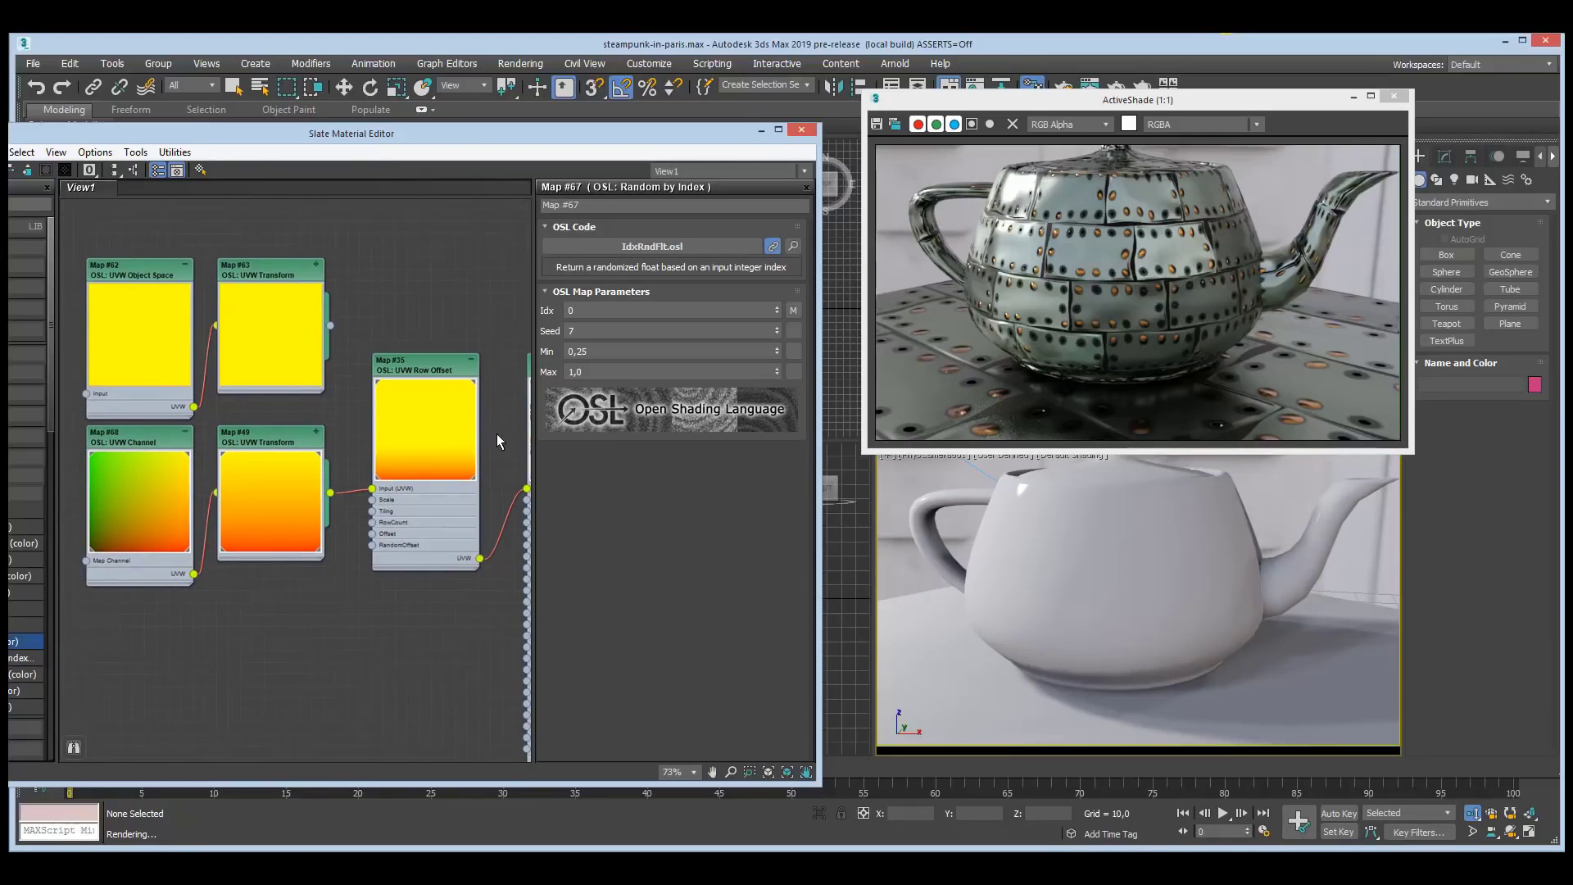
- Try the Rivets map without its UVW input, viewing the teapot from above, and reconnect the UVW Row Offset output
middle_click_drag(496, 441, 489, 467)
left_click_drag(506, 485, 490, 485)
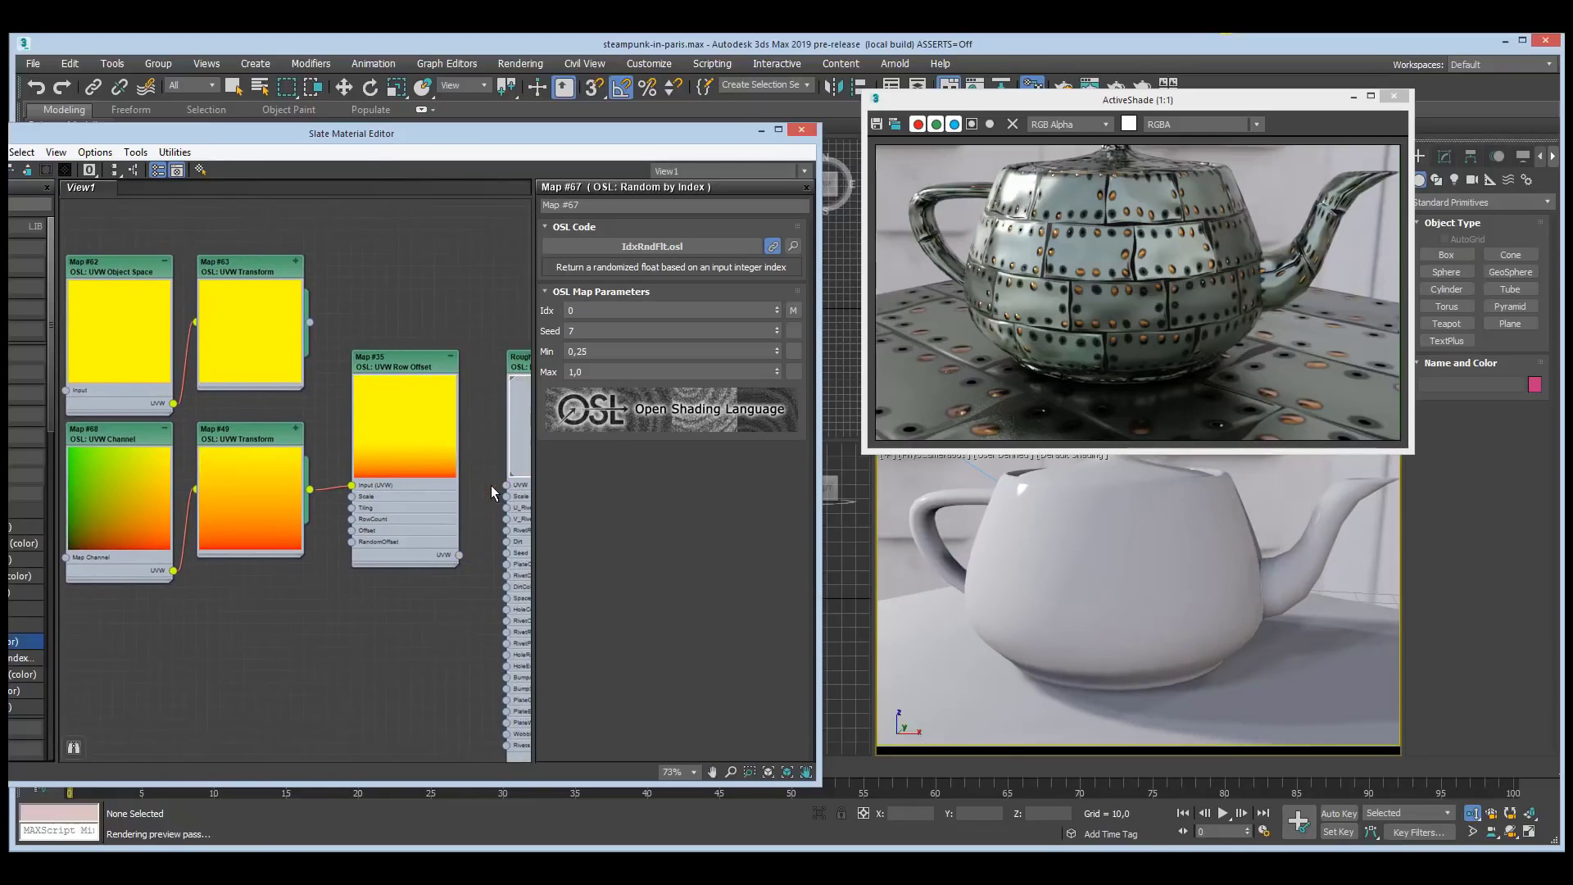
left_click(1510, 832)
left_click_drag(1165, 603, 1053, 629)
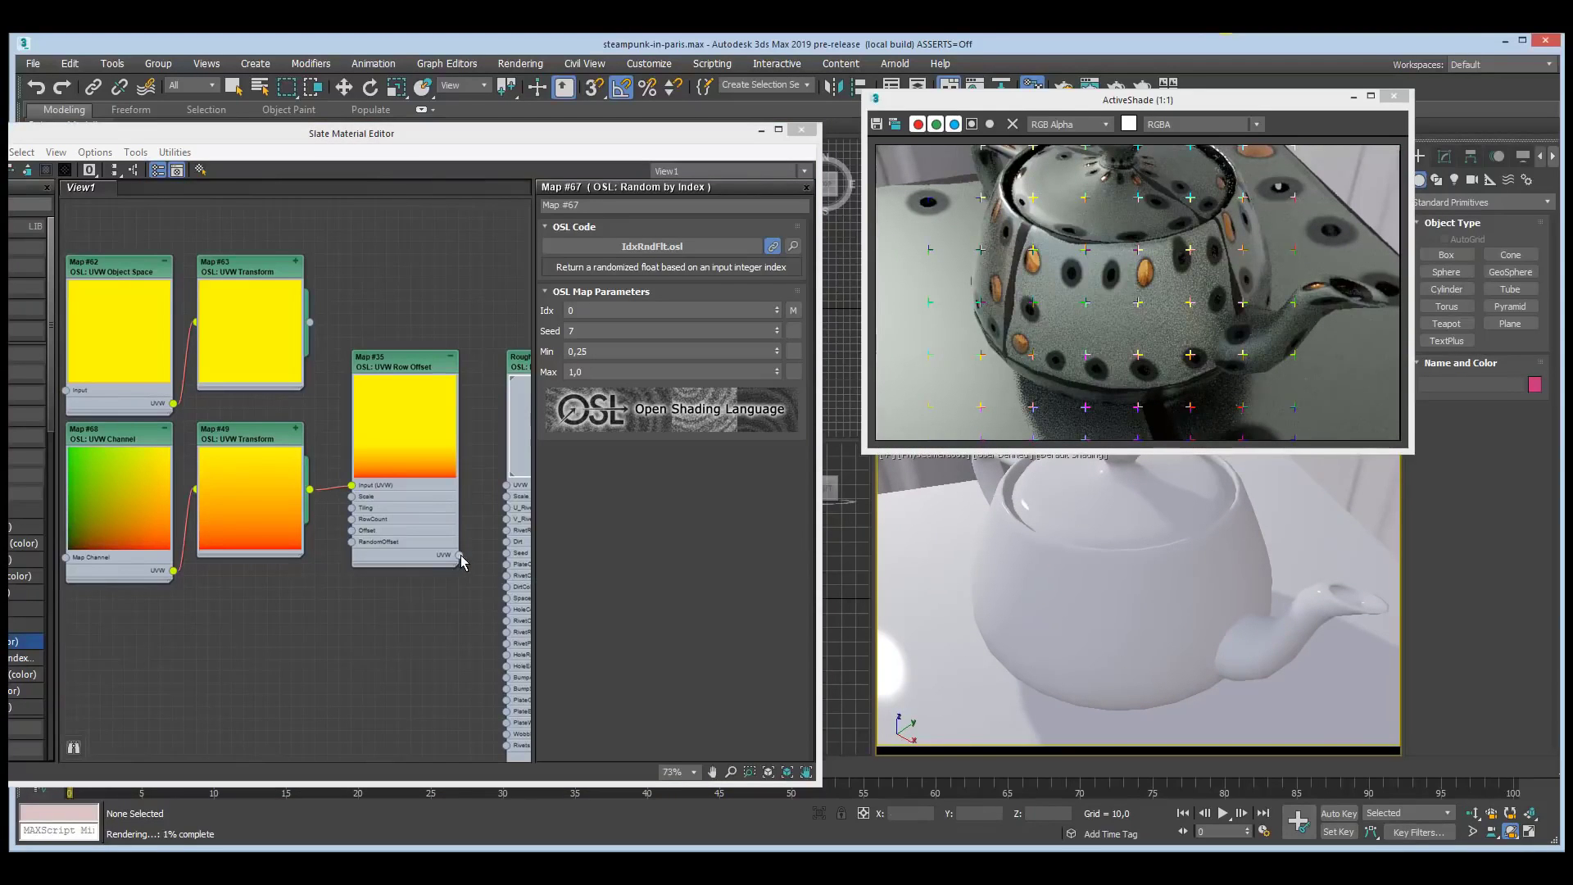
left_click_drag(459, 555, 483, 524)
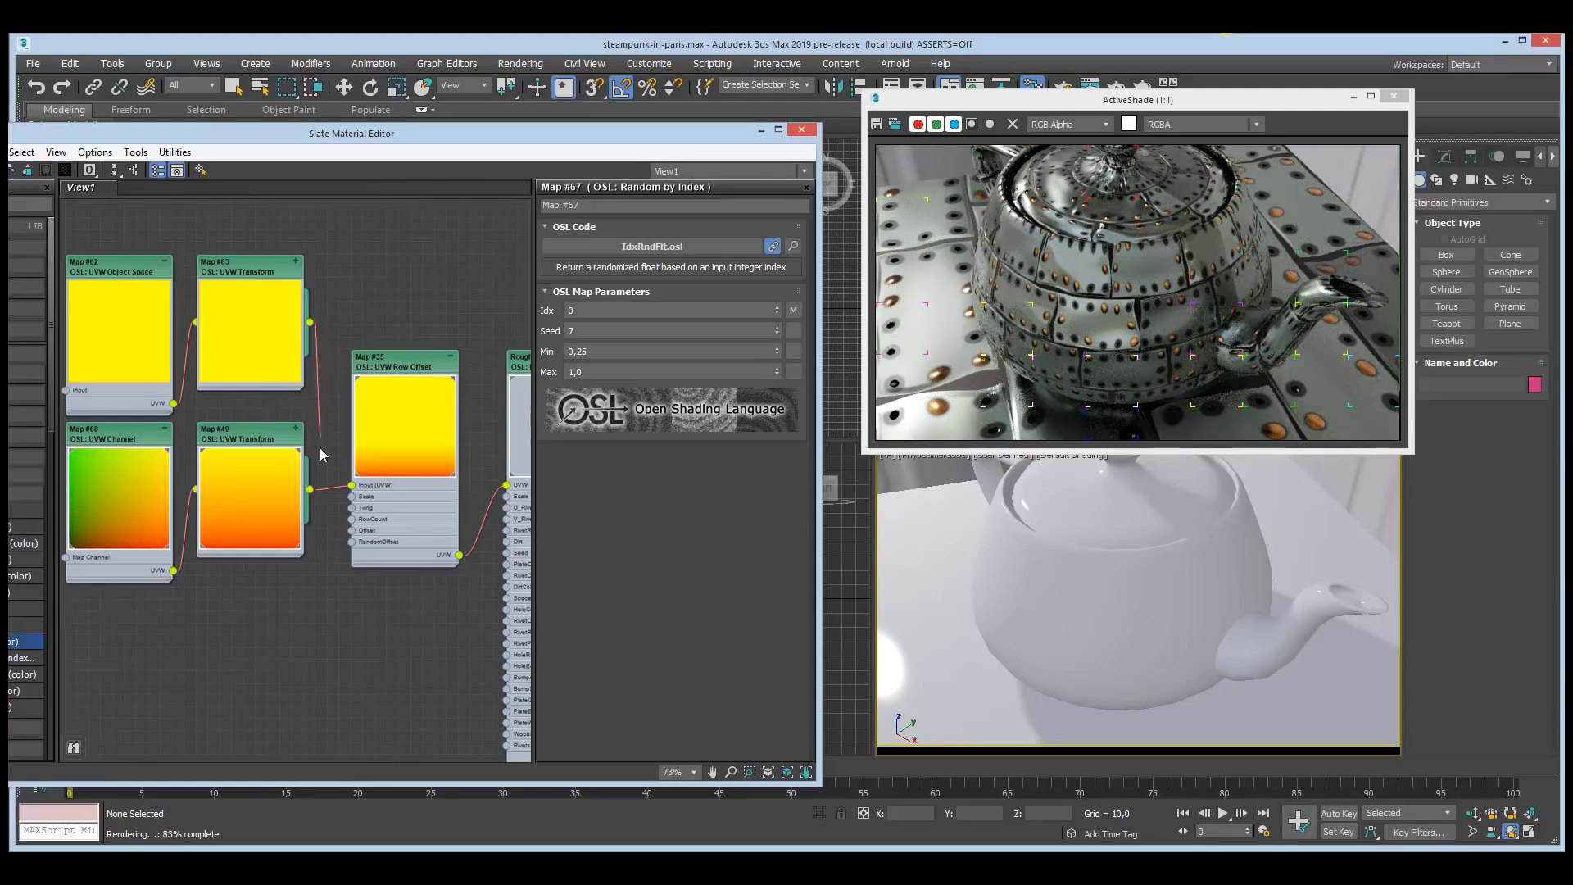
- Wire the object-space UVW Transform (Map #63) into the UVW Row Offset's Input and view the whole teapot from above
left_click_drag(320, 452, 349, 489)
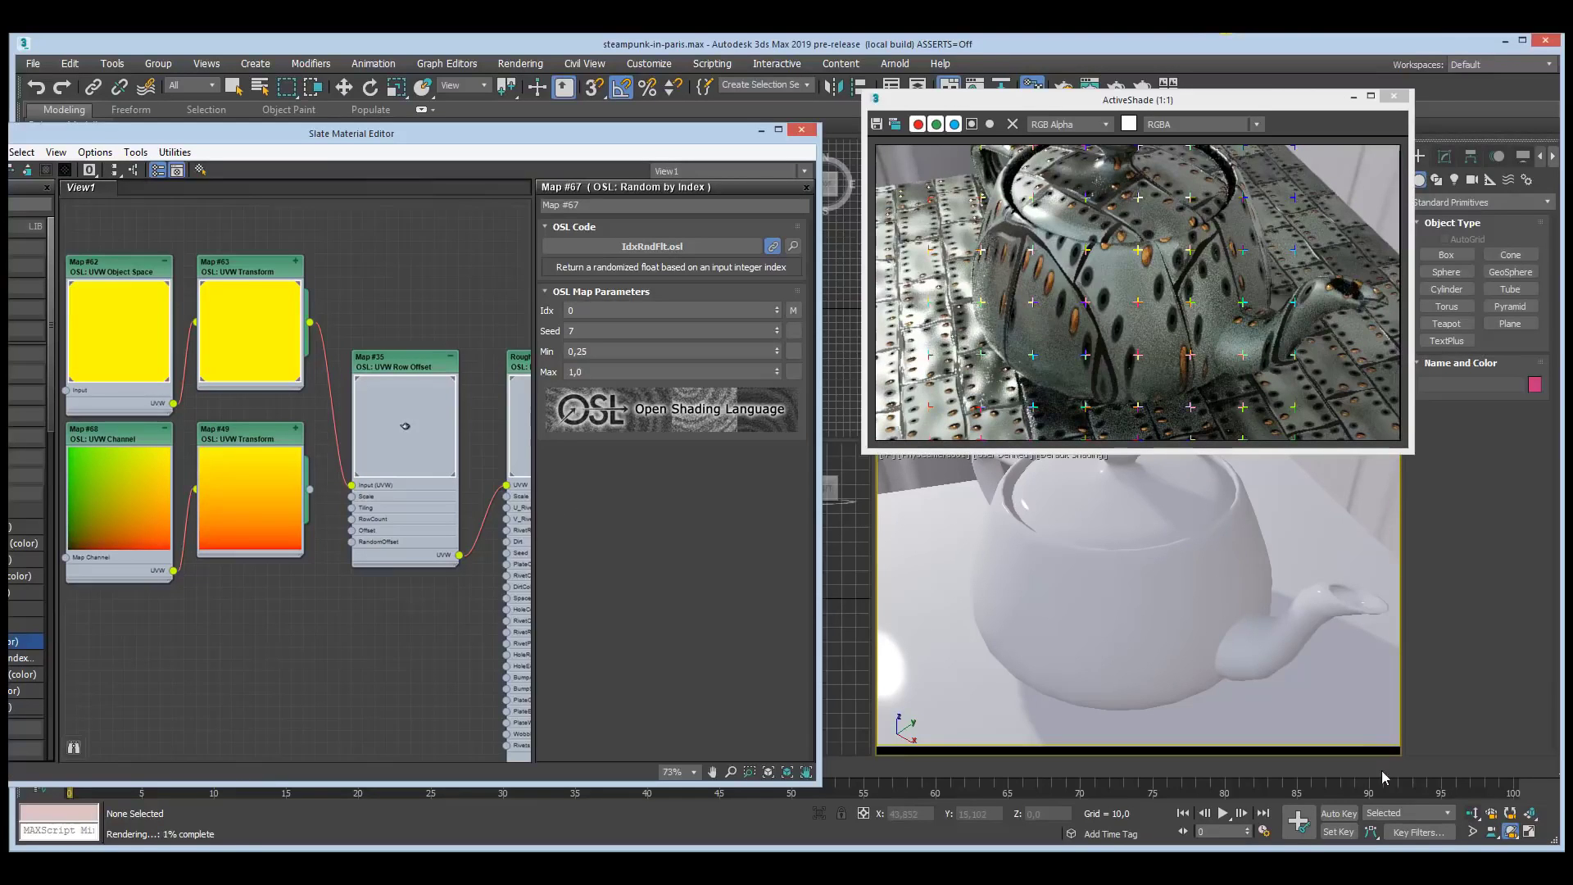
middle_click_drag(1135, 573, 1155, 608, "alt")
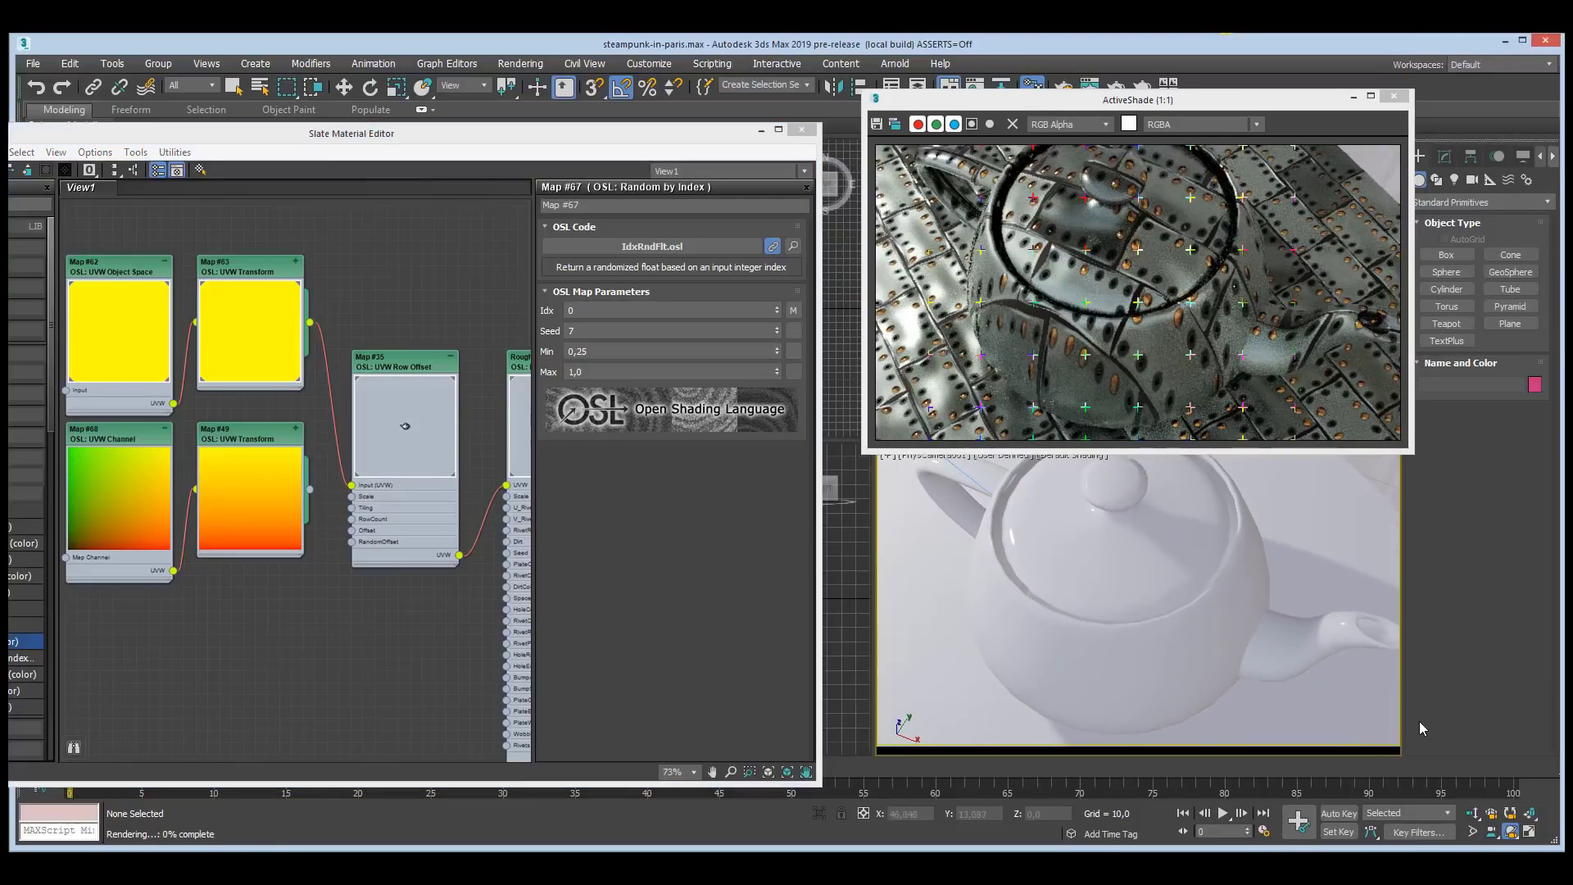
left_click(1473, 813)
left_click_drag(1150, 612, 1154, 628)
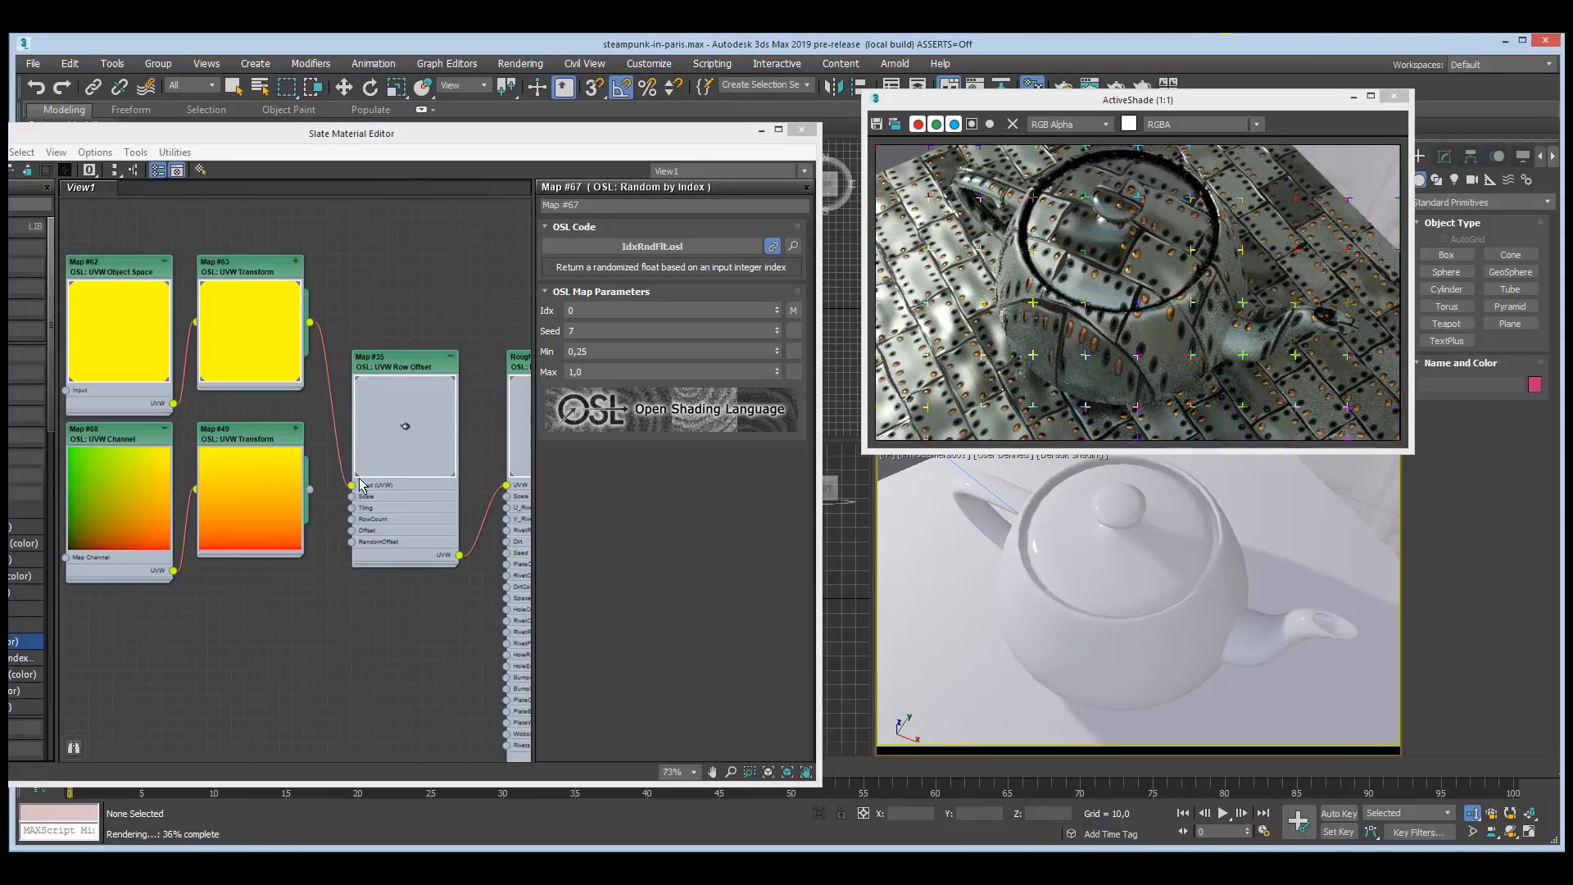
middle_click_drag(497, 491, 395, 455)
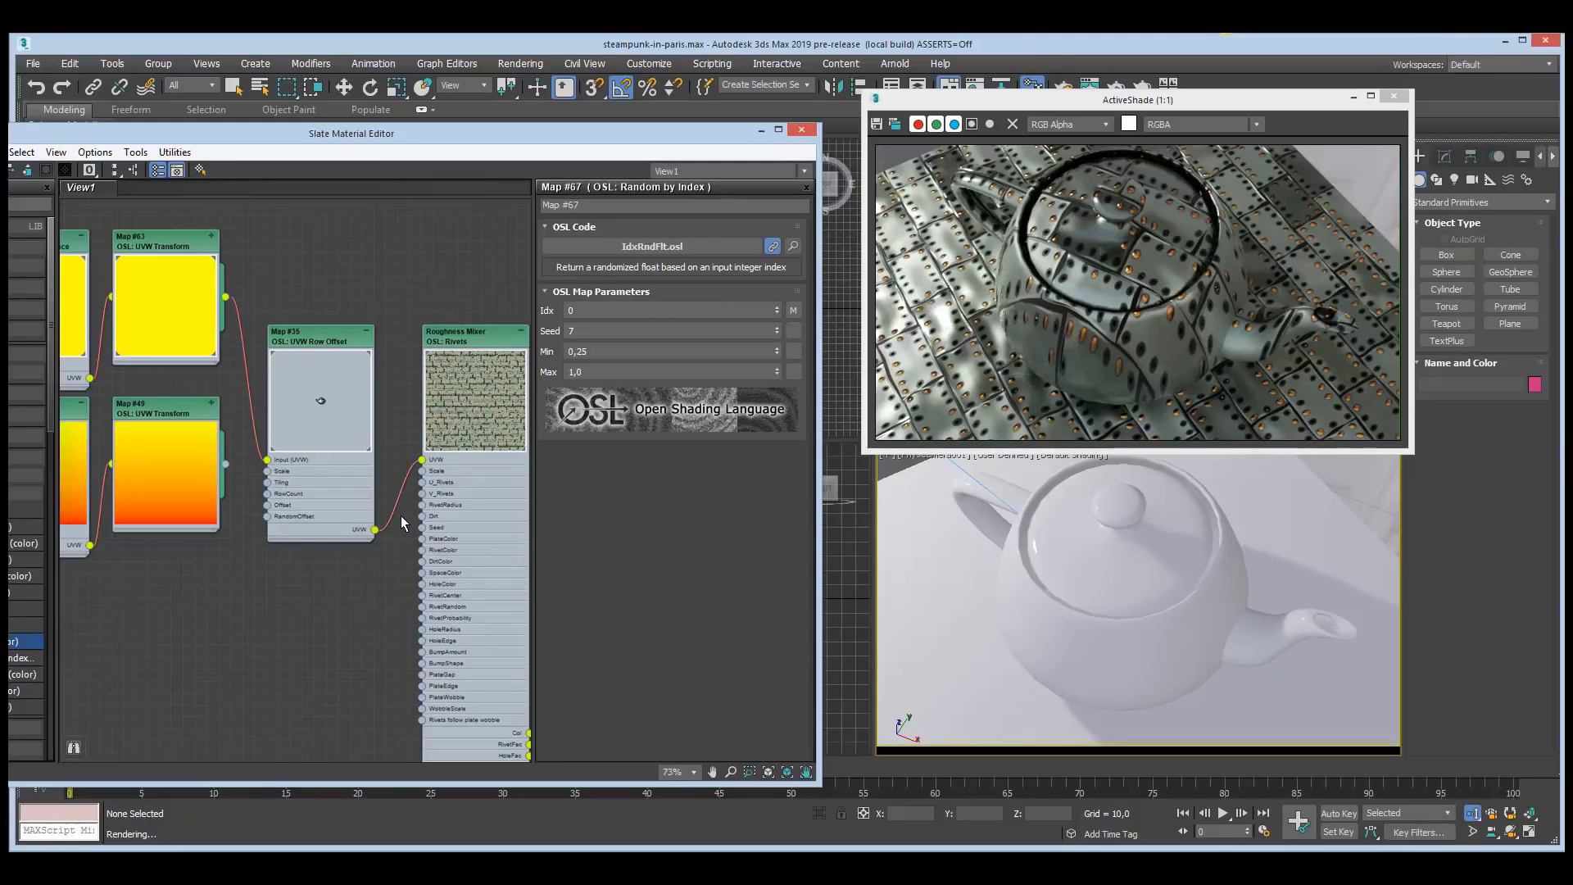
- Examine the Flower Chunks Randomized Bitmaps map in the floral teapot material
middle_click_drag(405, 589, 236, 496)
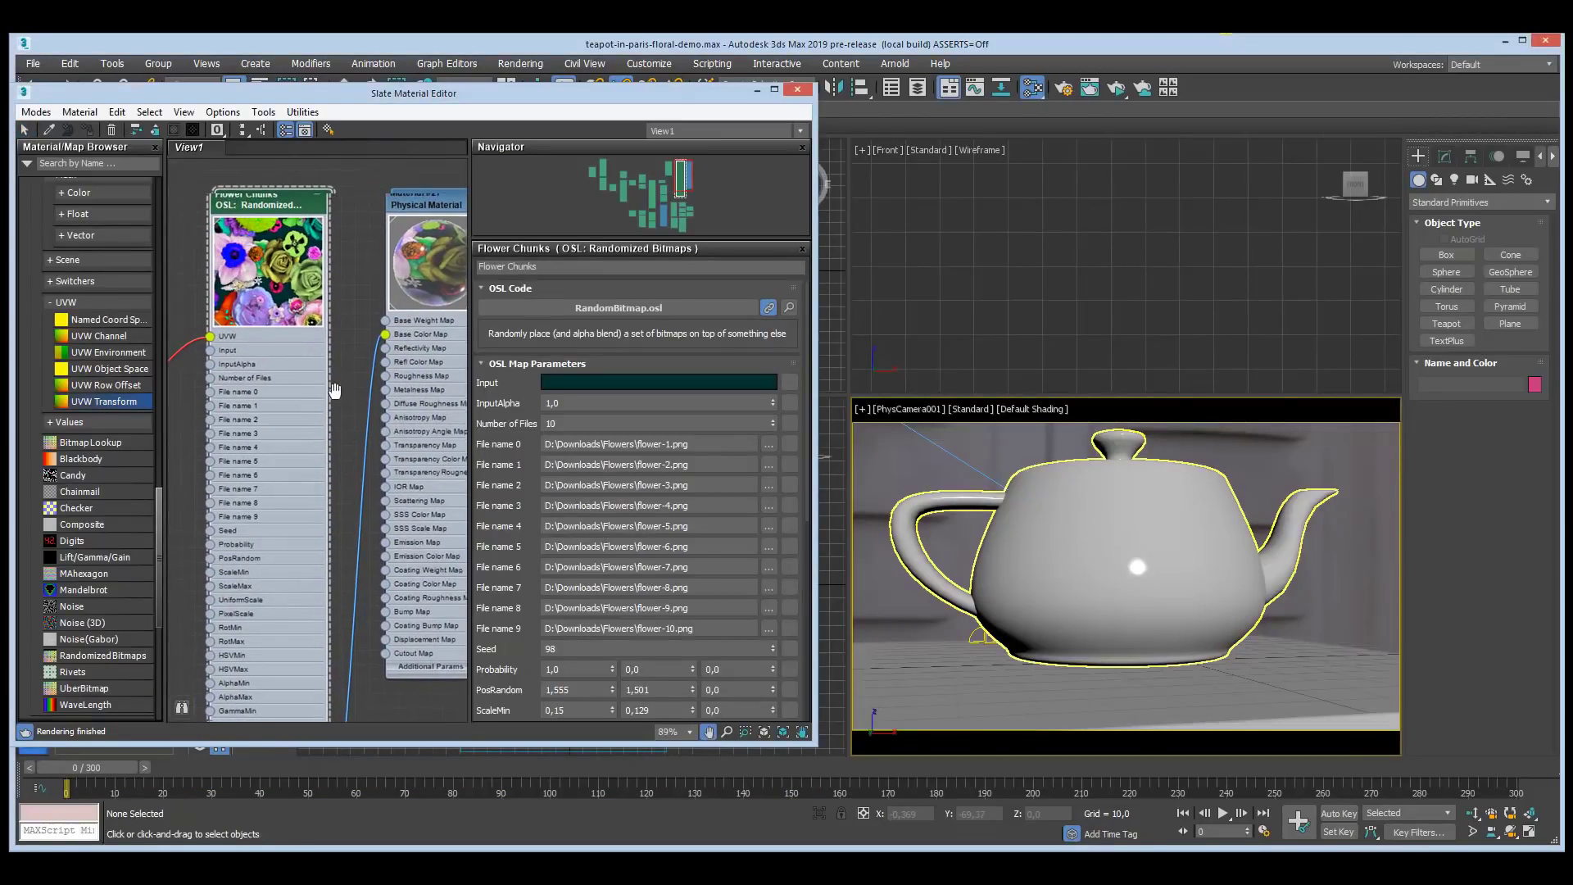
middle_click_drag(334, 390, 346, 399)
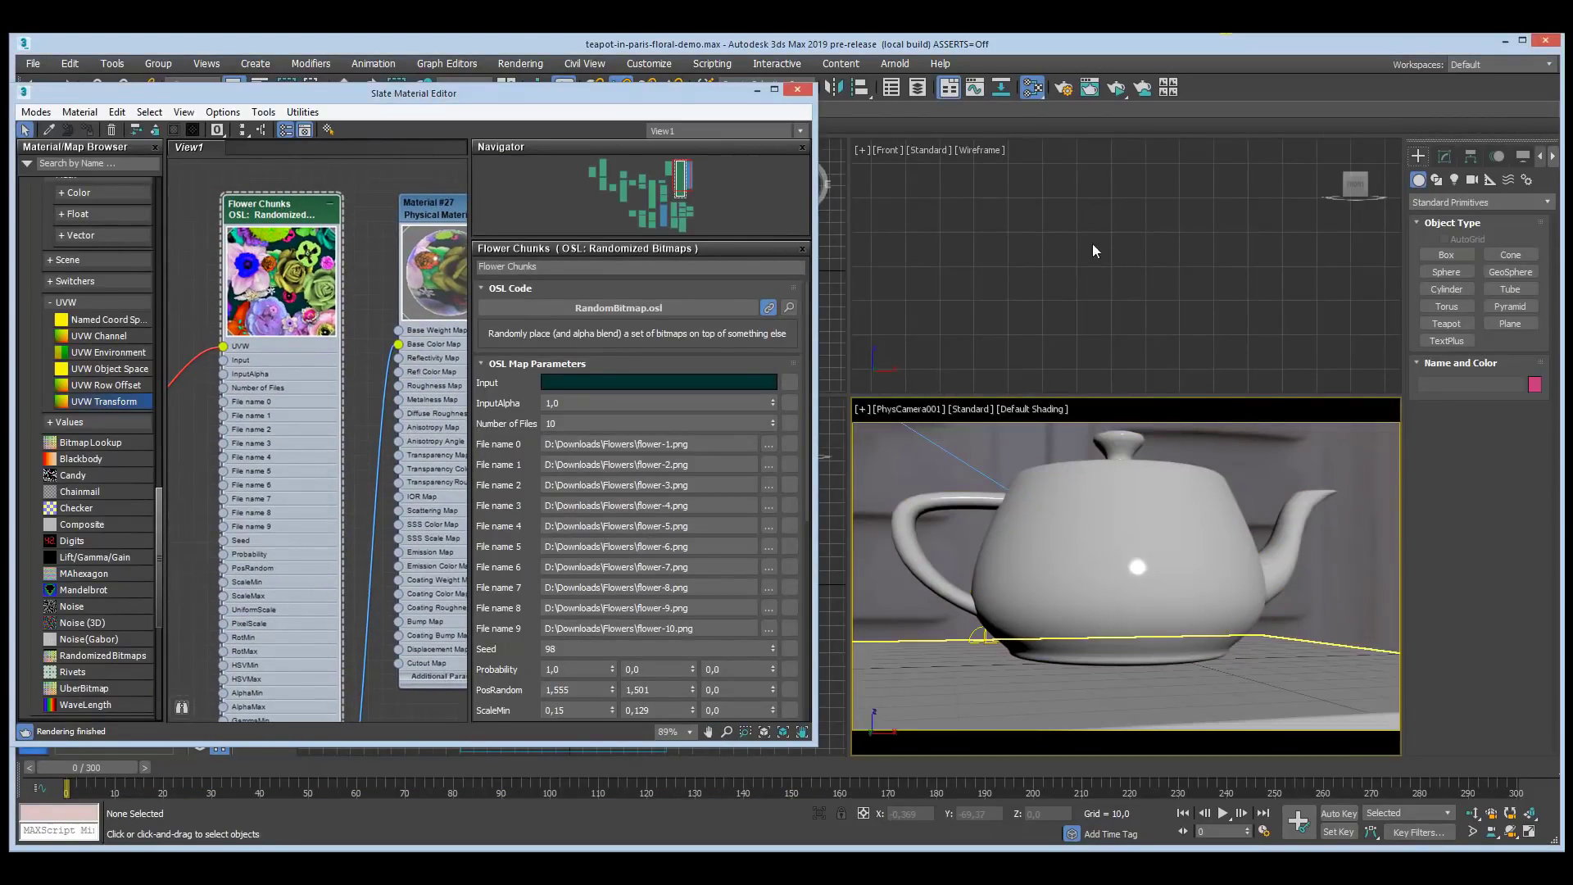
- Start an ActiveShade render of the floral teapot and browse the Flowers folder for File name 0 without changing the image
left_click(1118, 91)
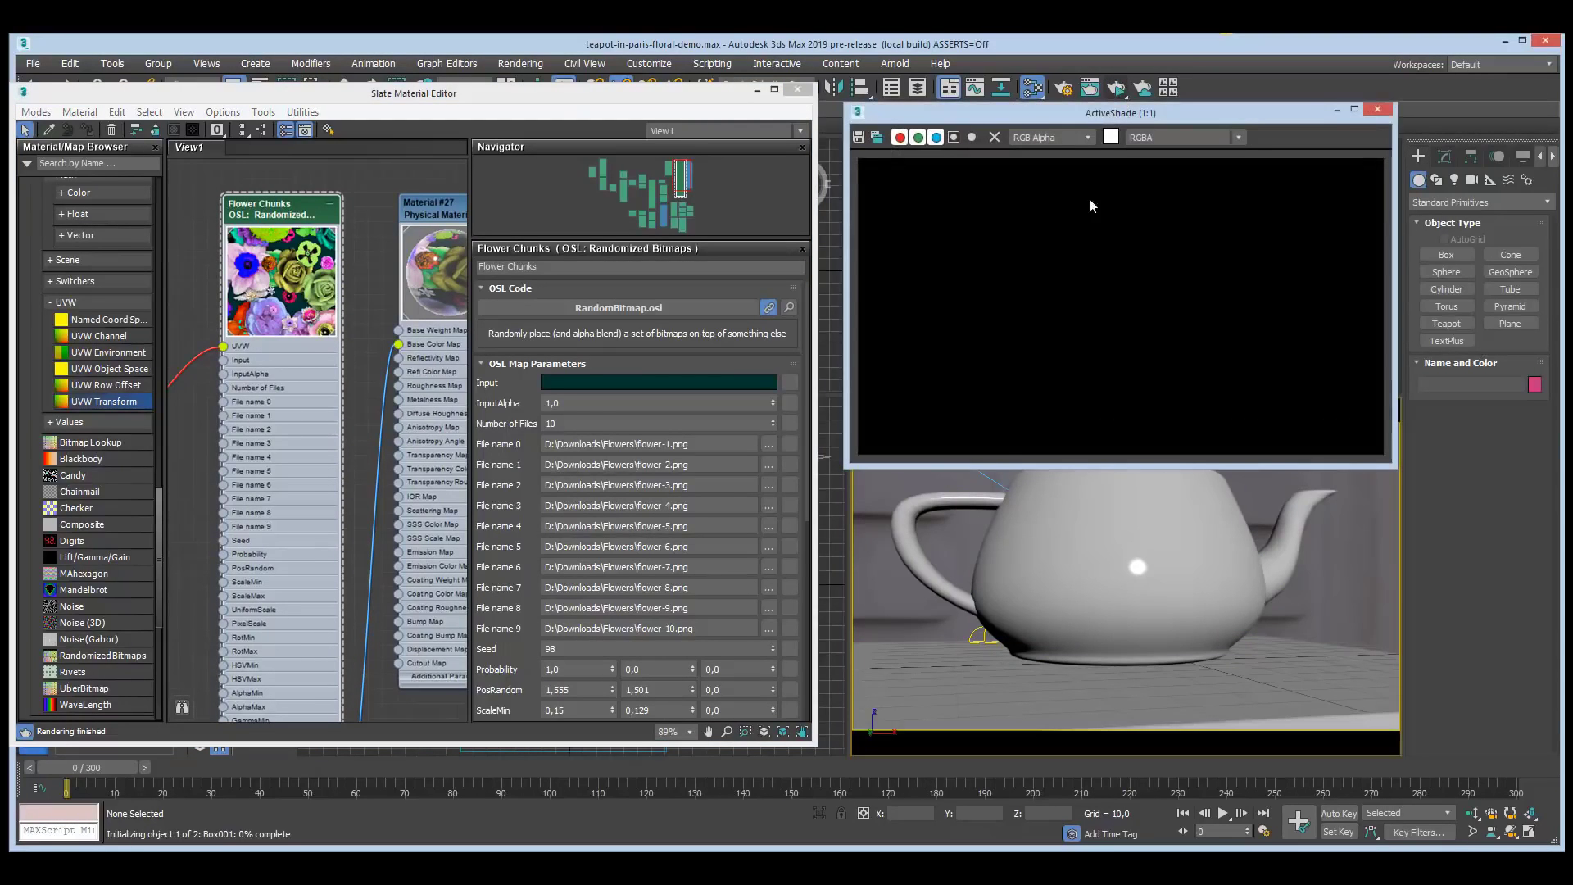
left_click(768, 446)
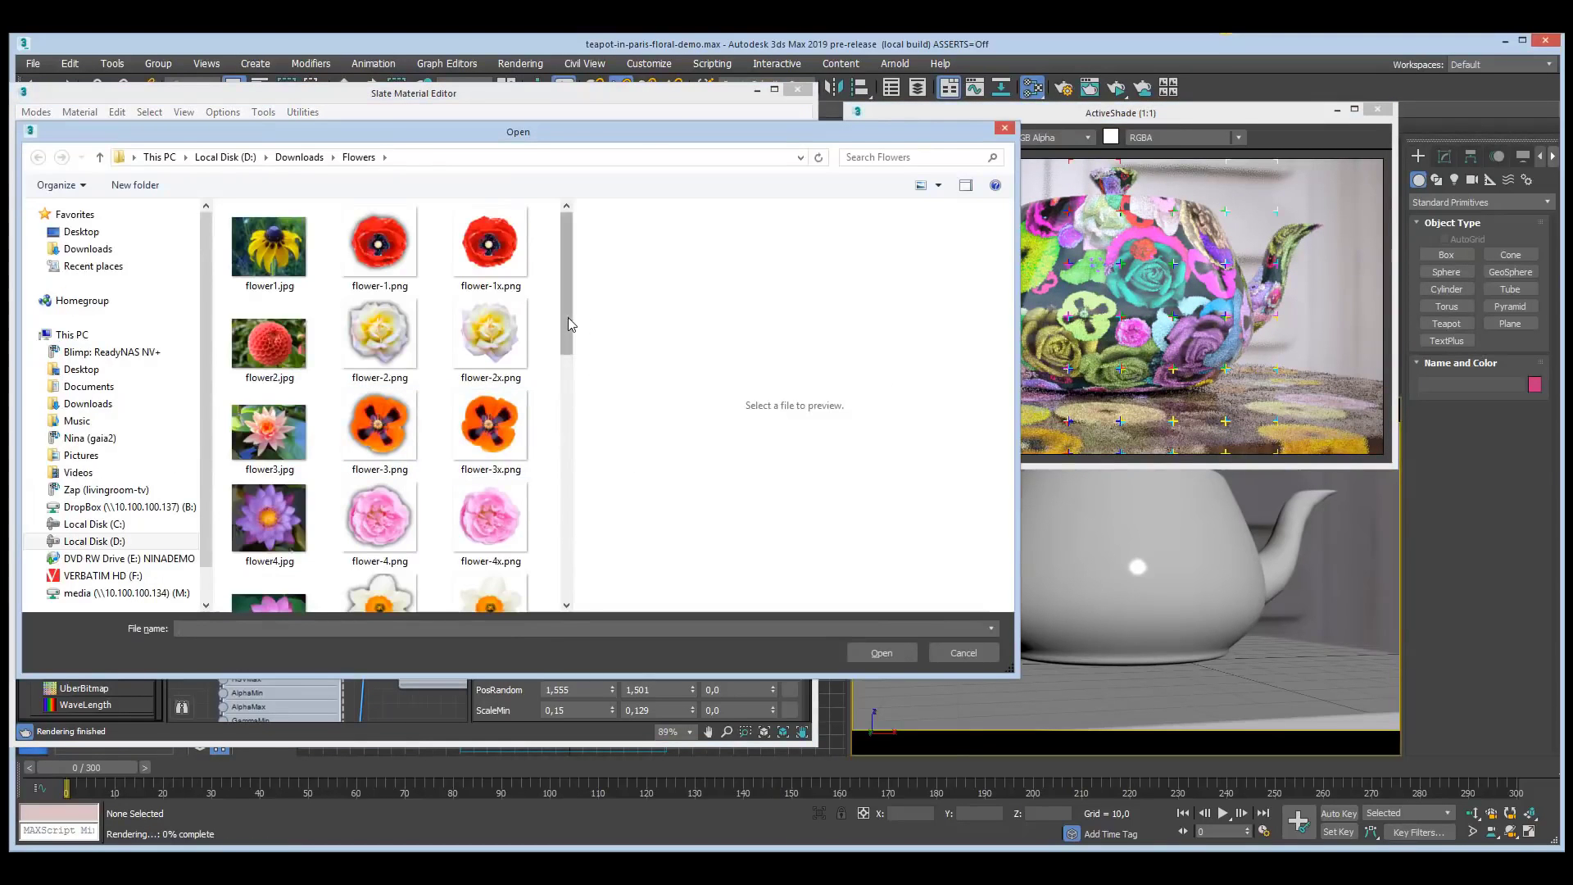
left_click(963, 652)
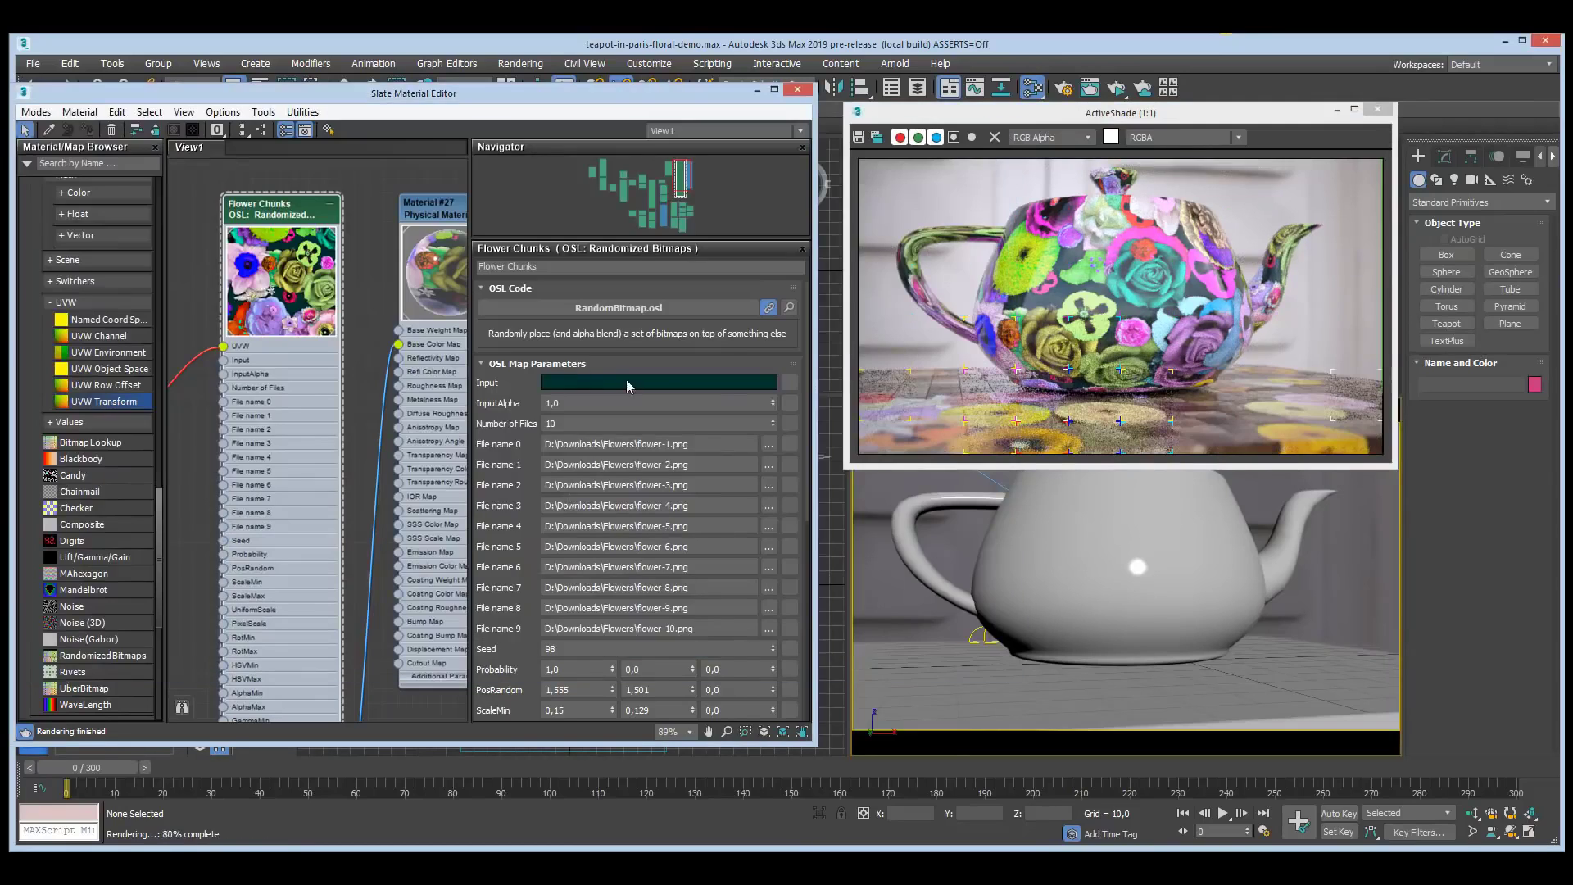
- Set the Number of Files of the Flower Chunks map to 1
scroll(499, 505, "down", 3)
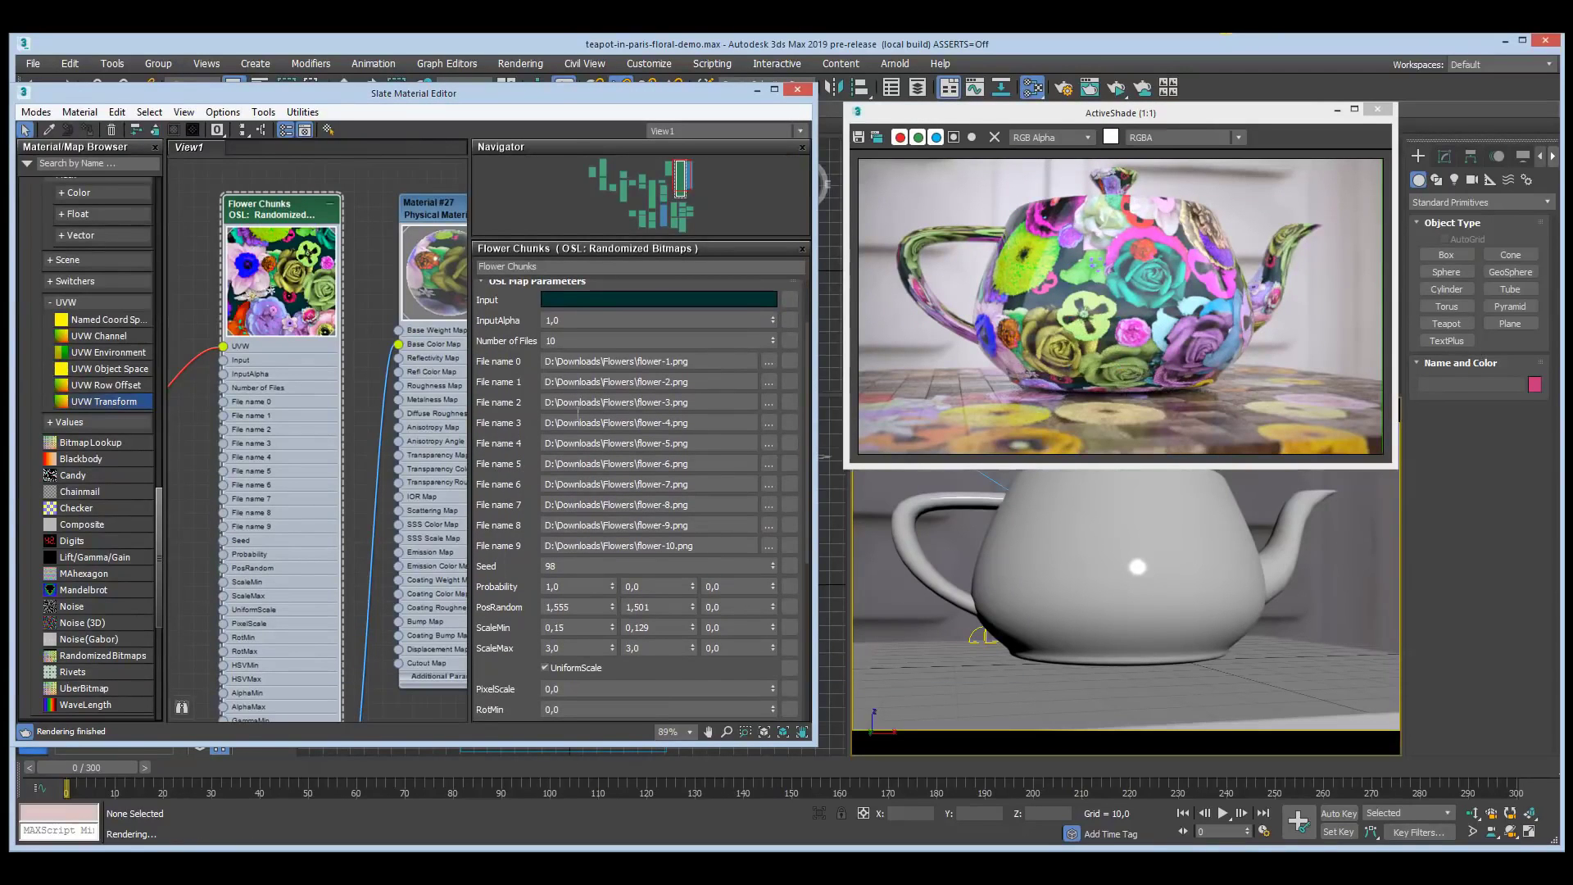
left_click(616, 342)
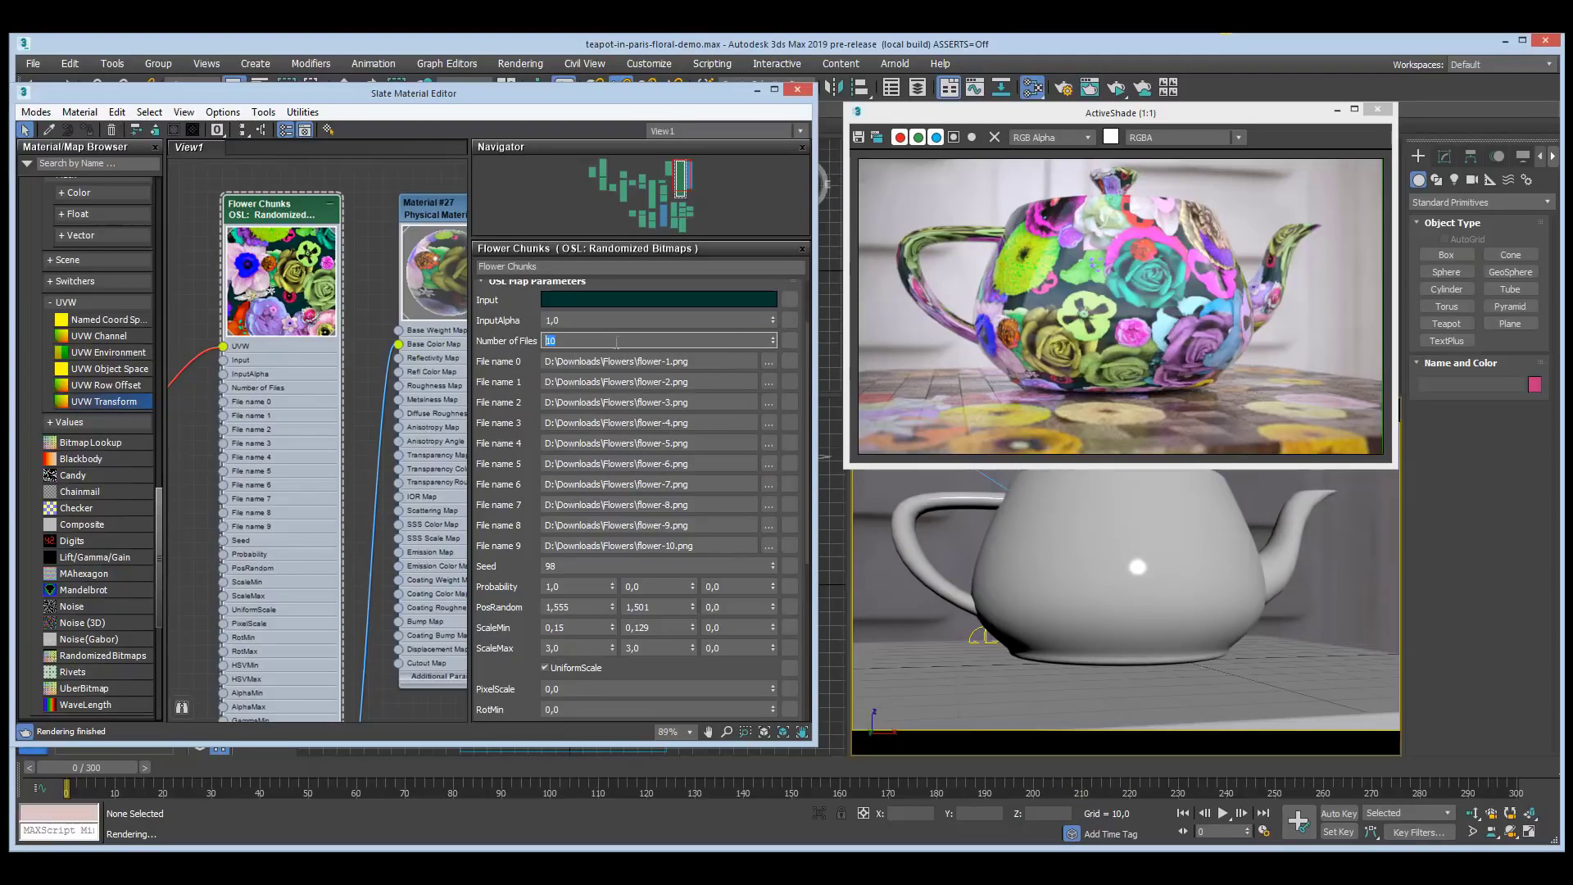
type("1")
key("Return")
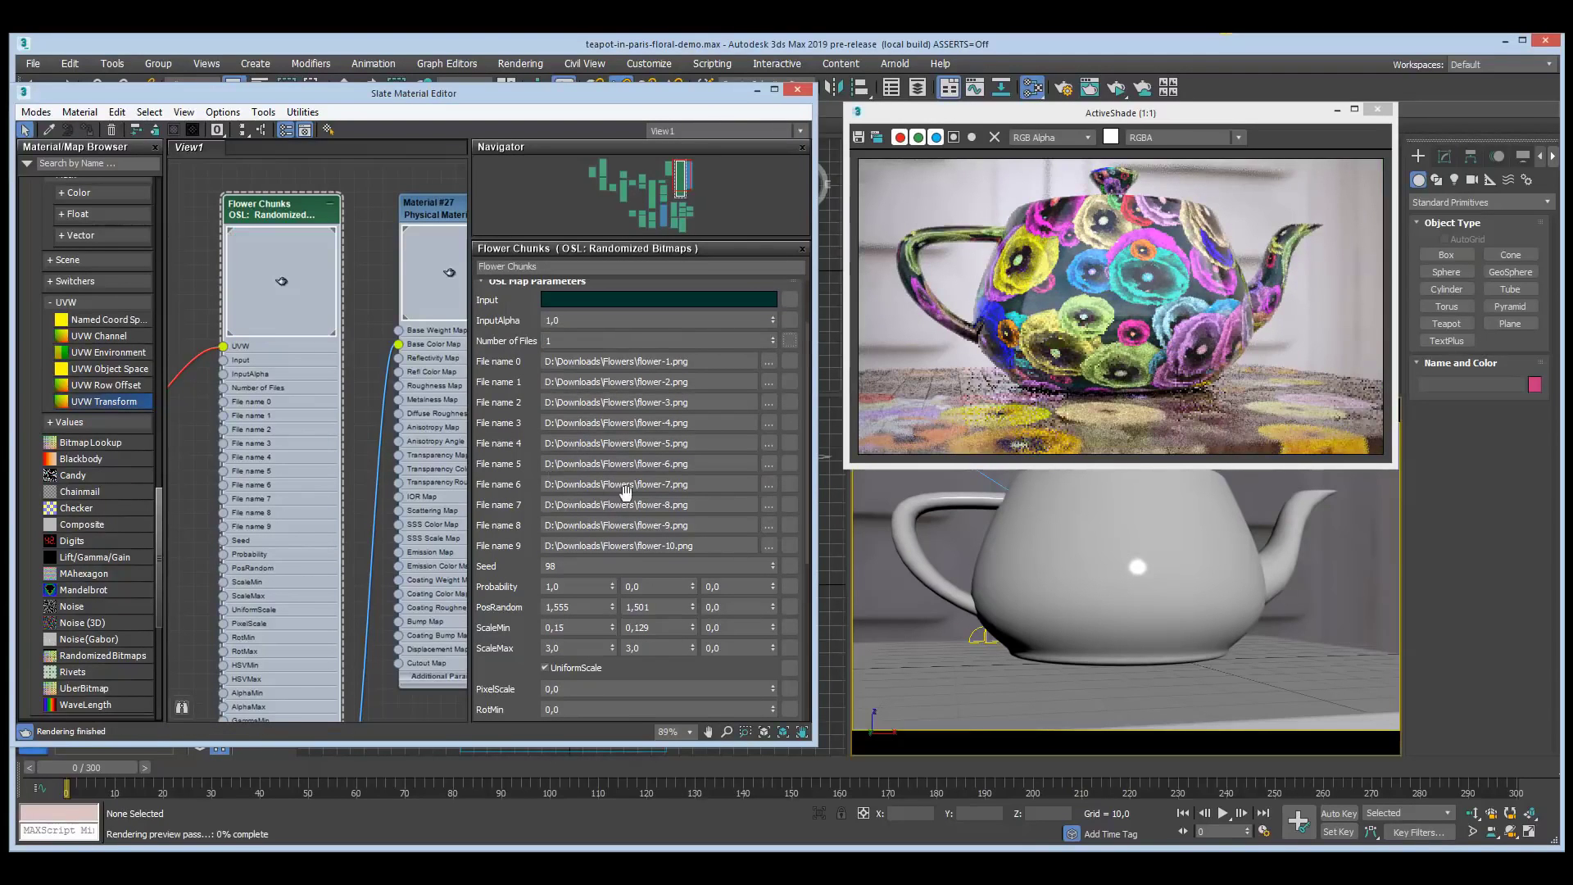
- Remove the flowers' colour variation by setting hue to 0 and saturation to 1 in both HSVMin and HSVMax
scroll(610, 560, "down", 9)
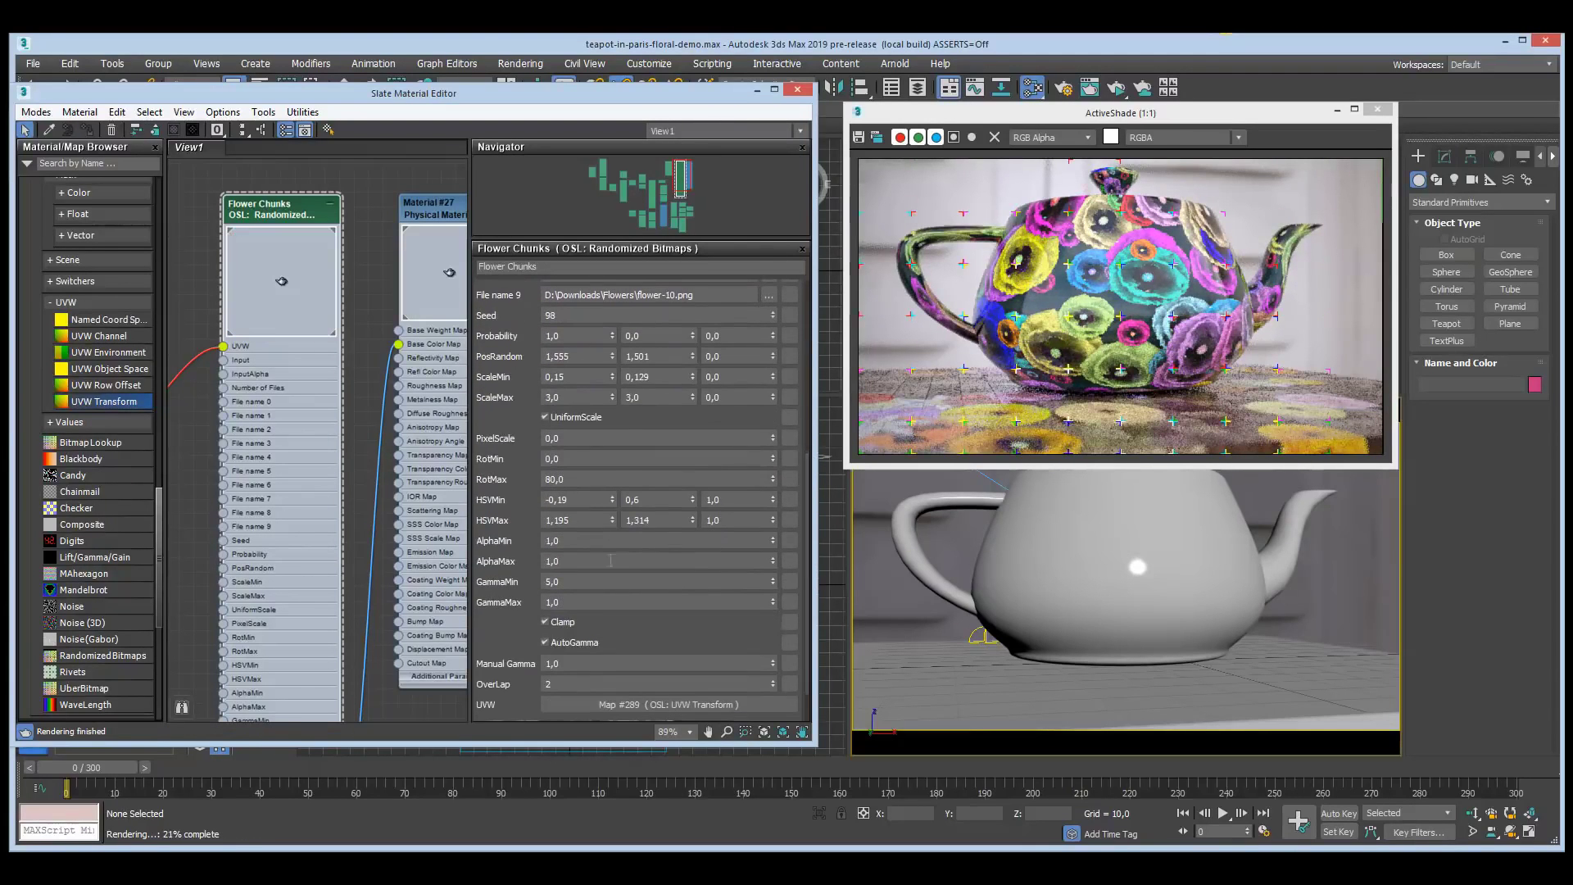
left_click(578, 502)
type("0")
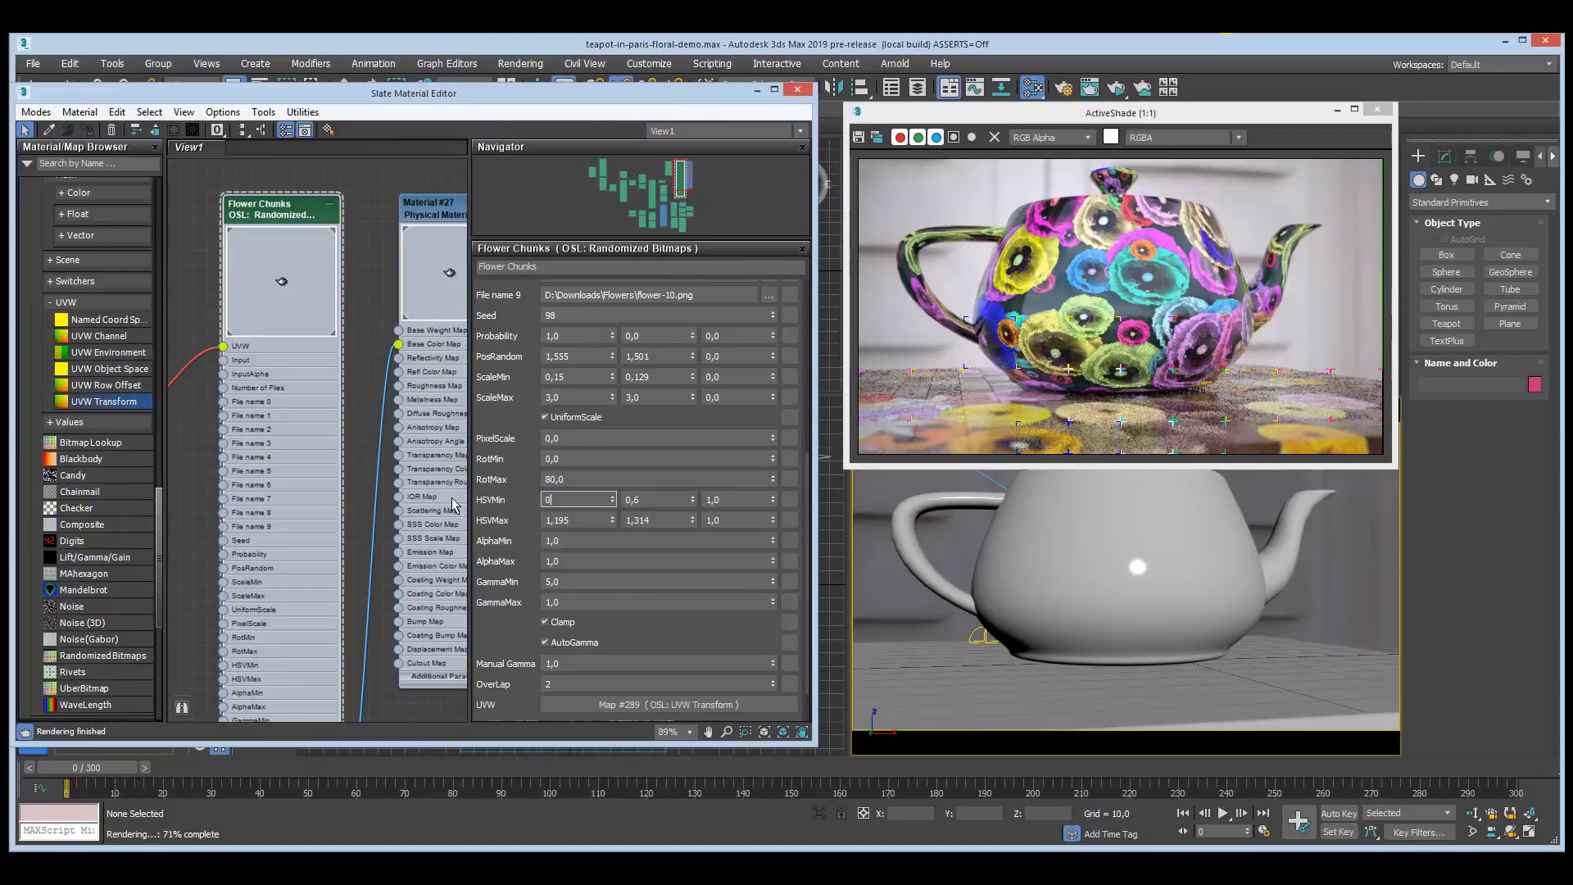
key("Tab")
key("Tab")
key("Tab")
type("0")
key("Tab")
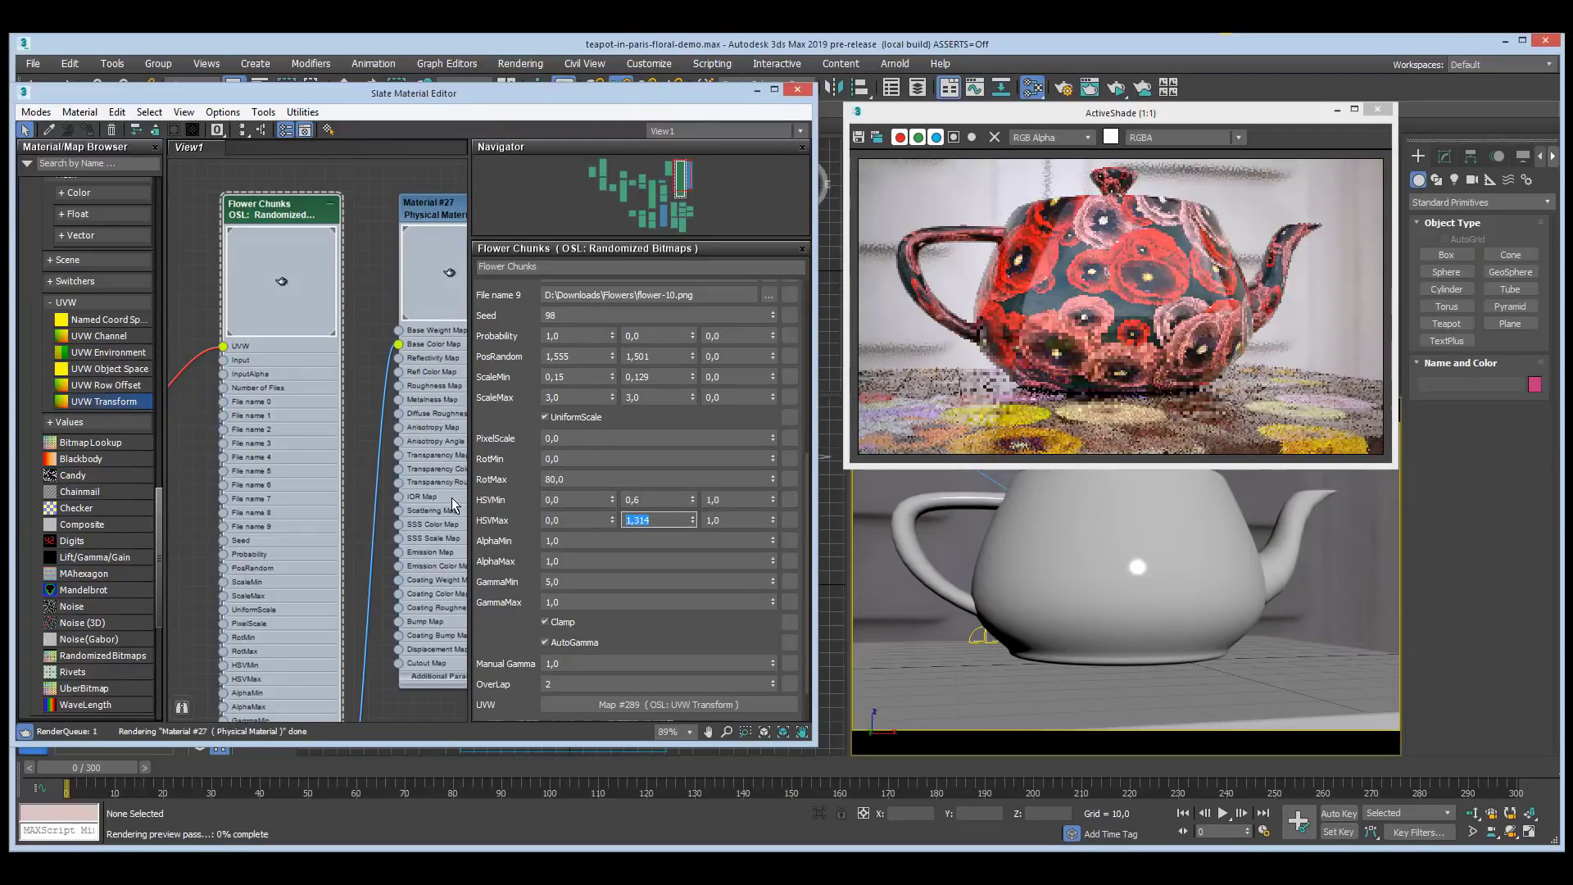
type("1")
key("shift+Tab")
key("shift+Tab")
key("shift+Tab")
type("1")
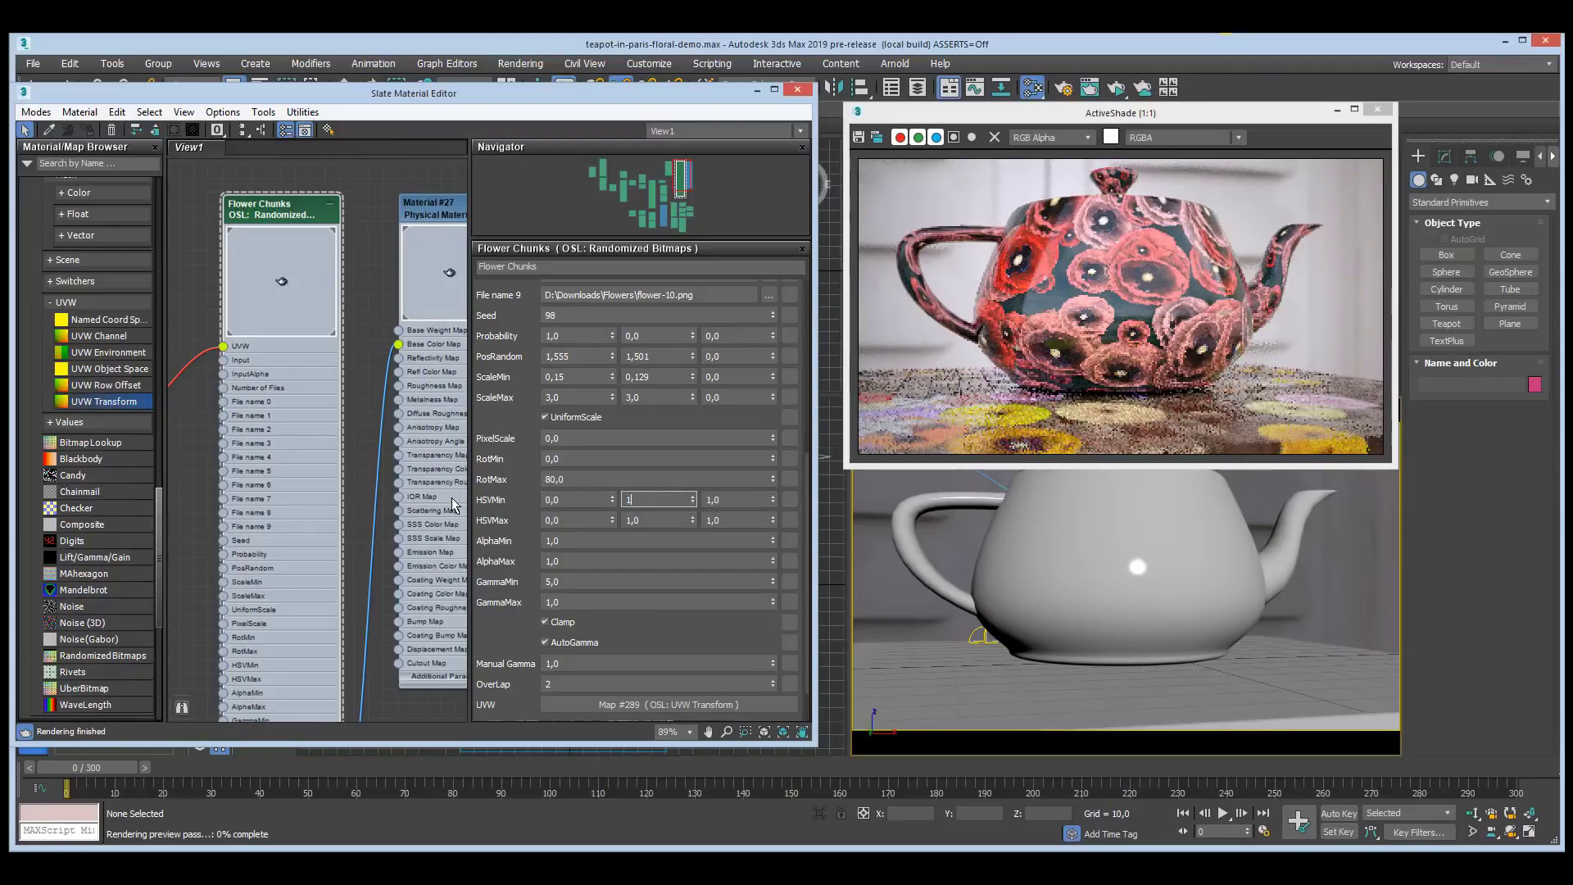
key("Tab")
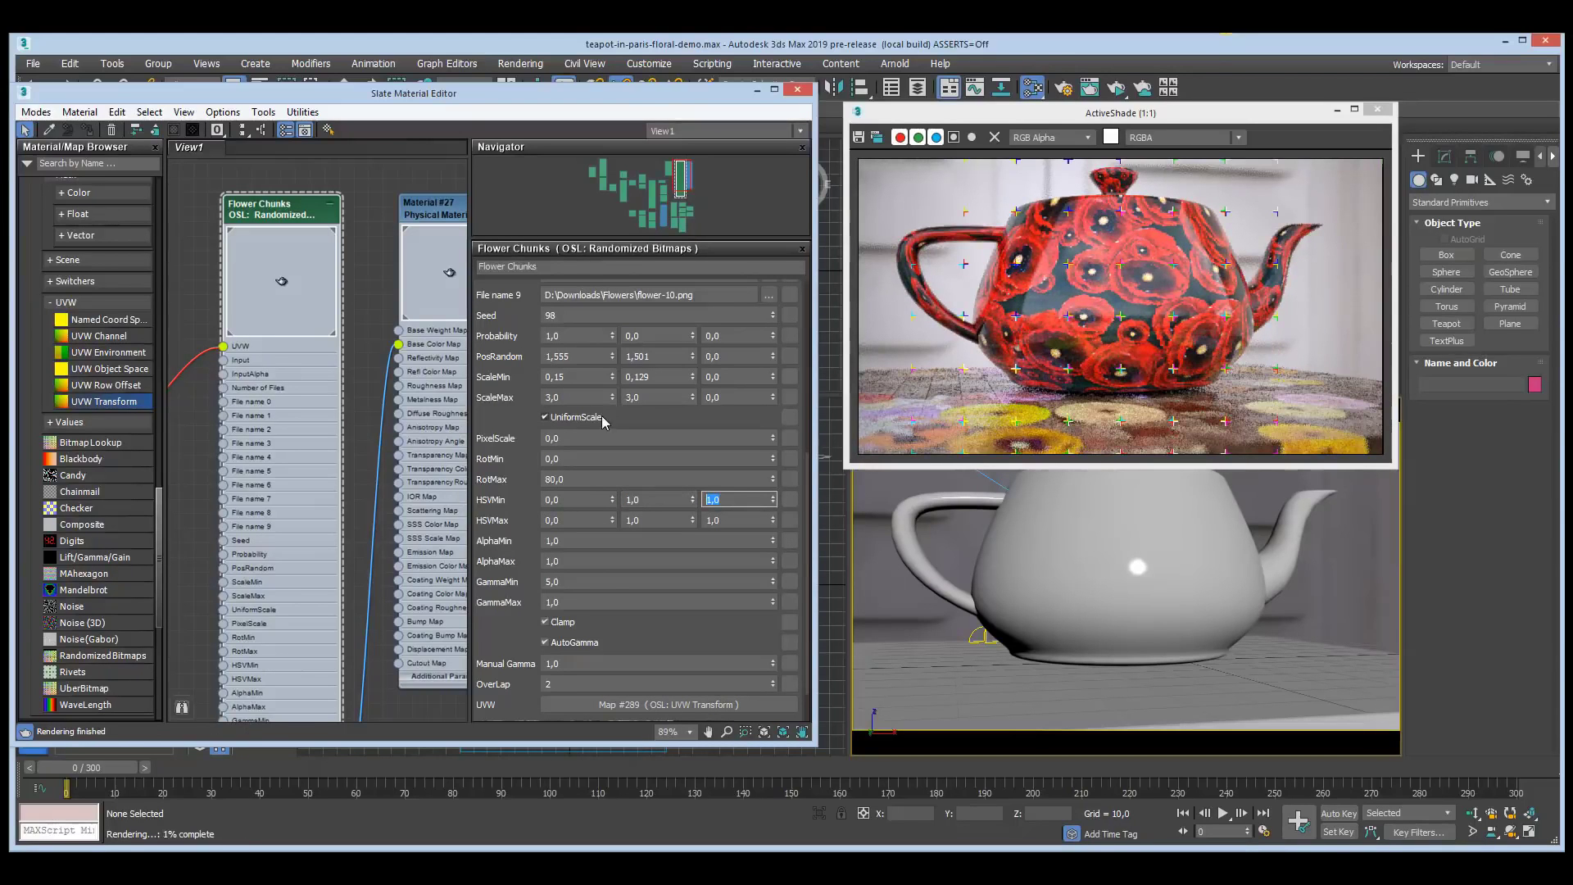
- Set the Number of Files of the Flower Chunks map to 5
scroll(527, 337, "up", 5)
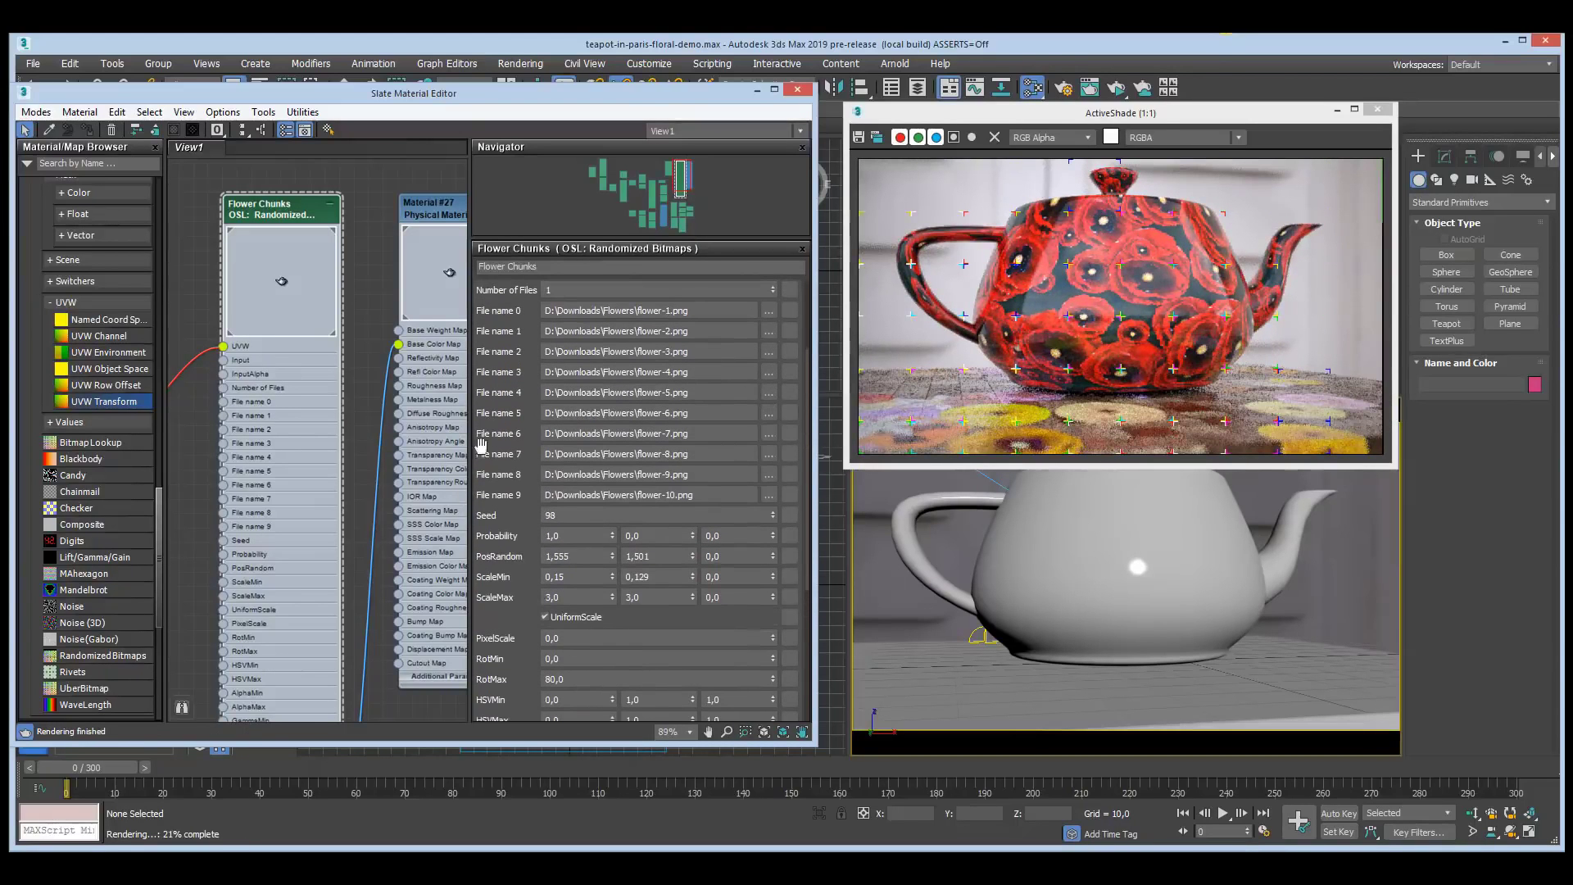
double_click(708, 295)
type("5")
key("Return")
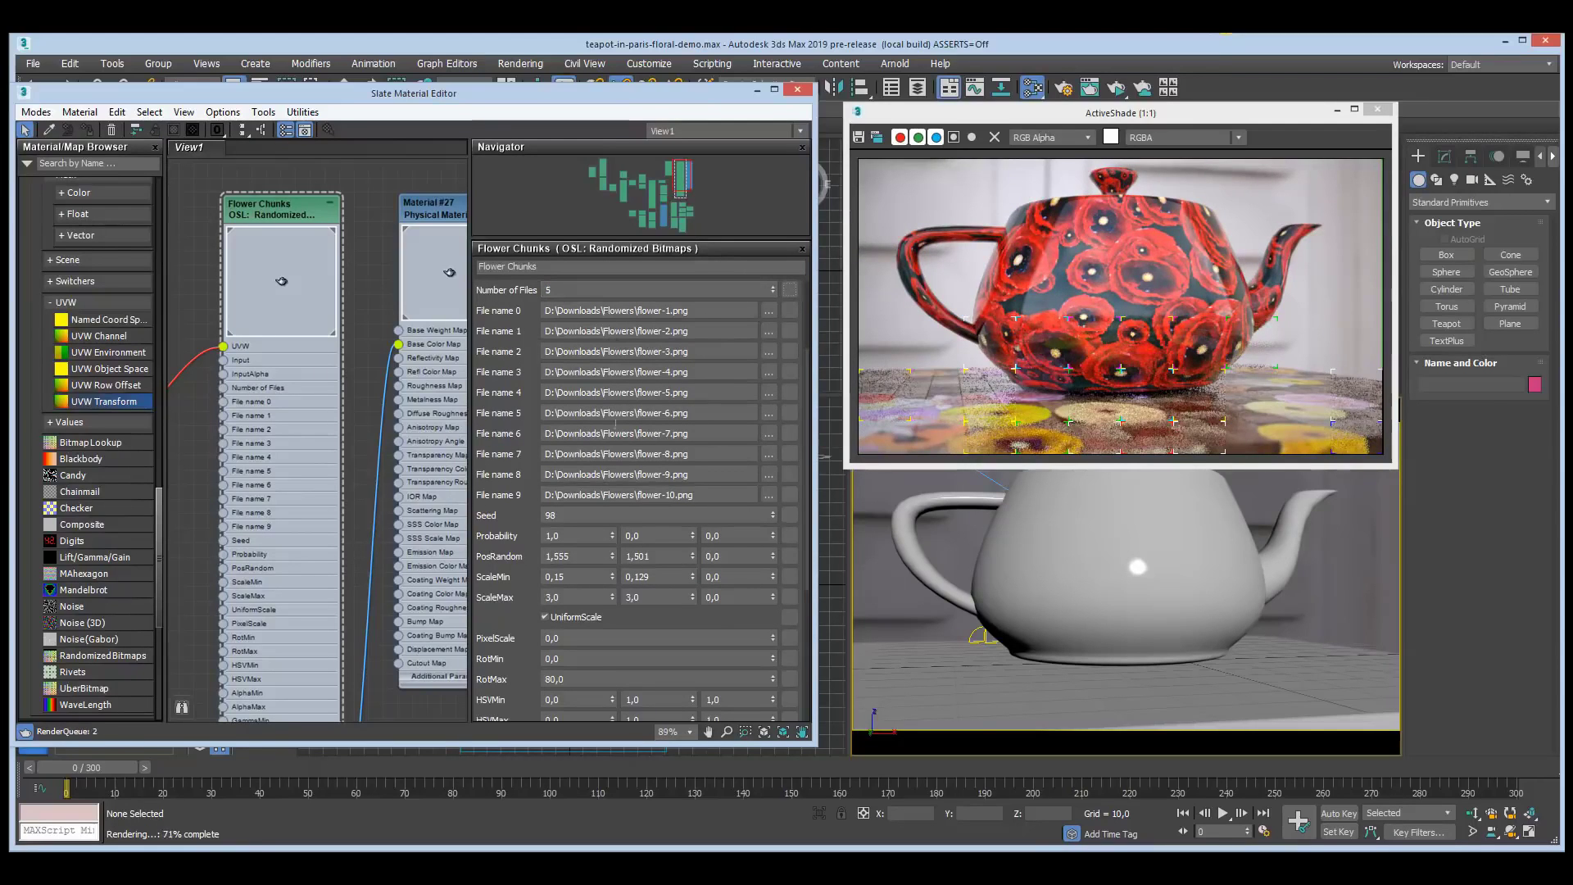
- Try successive random layouts of the flowers, raising the Seed to 103
scroll(500, 571, "down", 2)
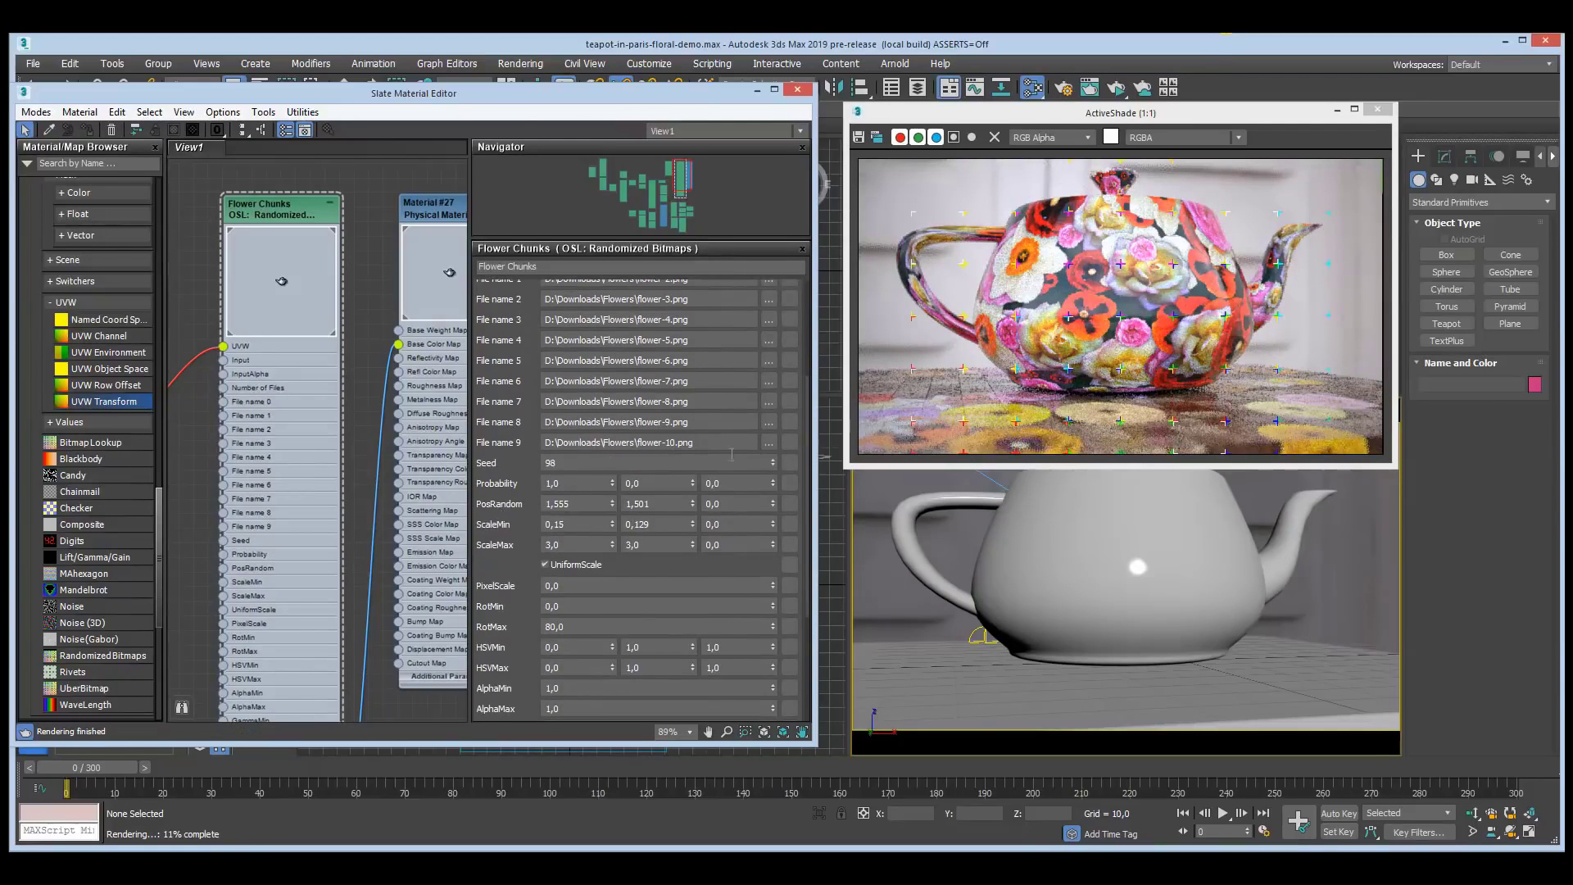
left_click(774, 461)
left_click(773, 461)
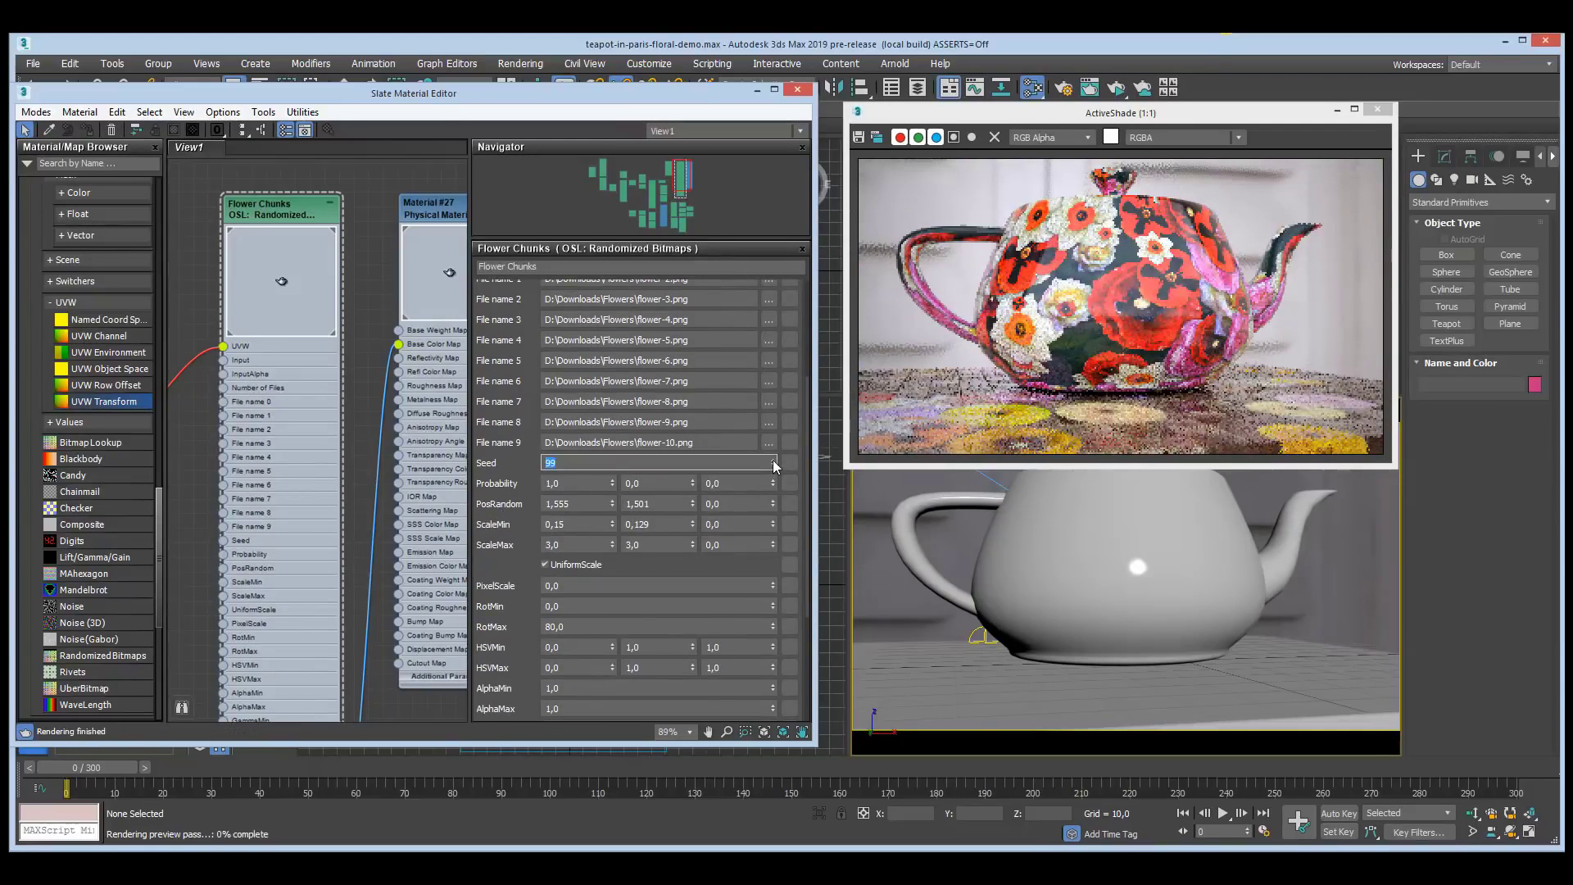
left_click(774, 461)
left_click(773, 461)
left_click(774, 461)
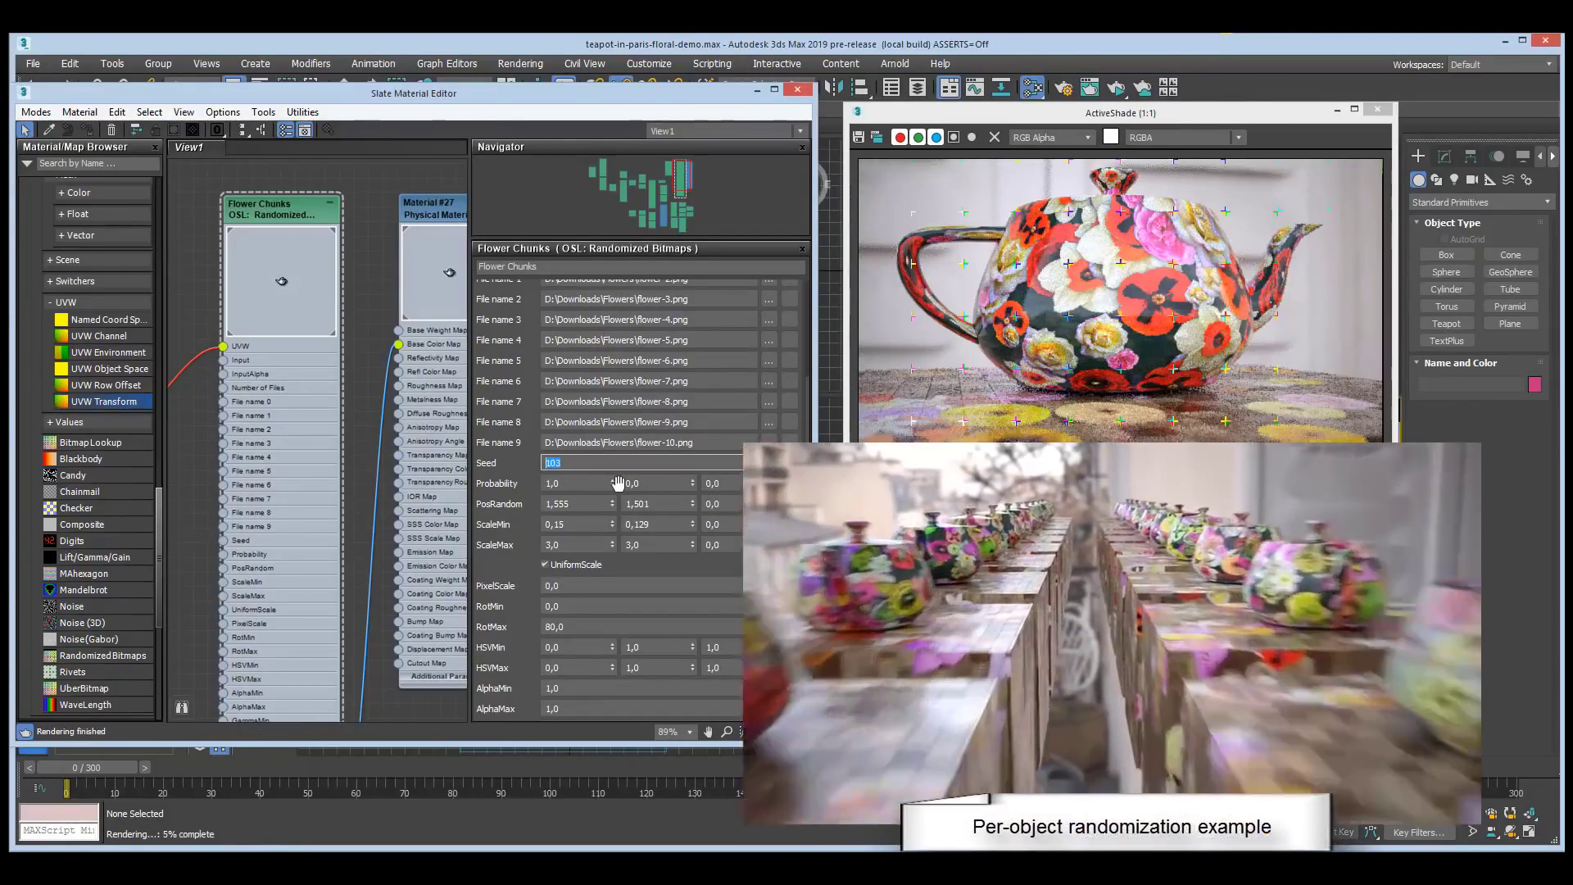
- Lower the first Probability value to 0.23 and set the first two ScaleMax values to 1
left_click_drag(612, 483, 611, 546)
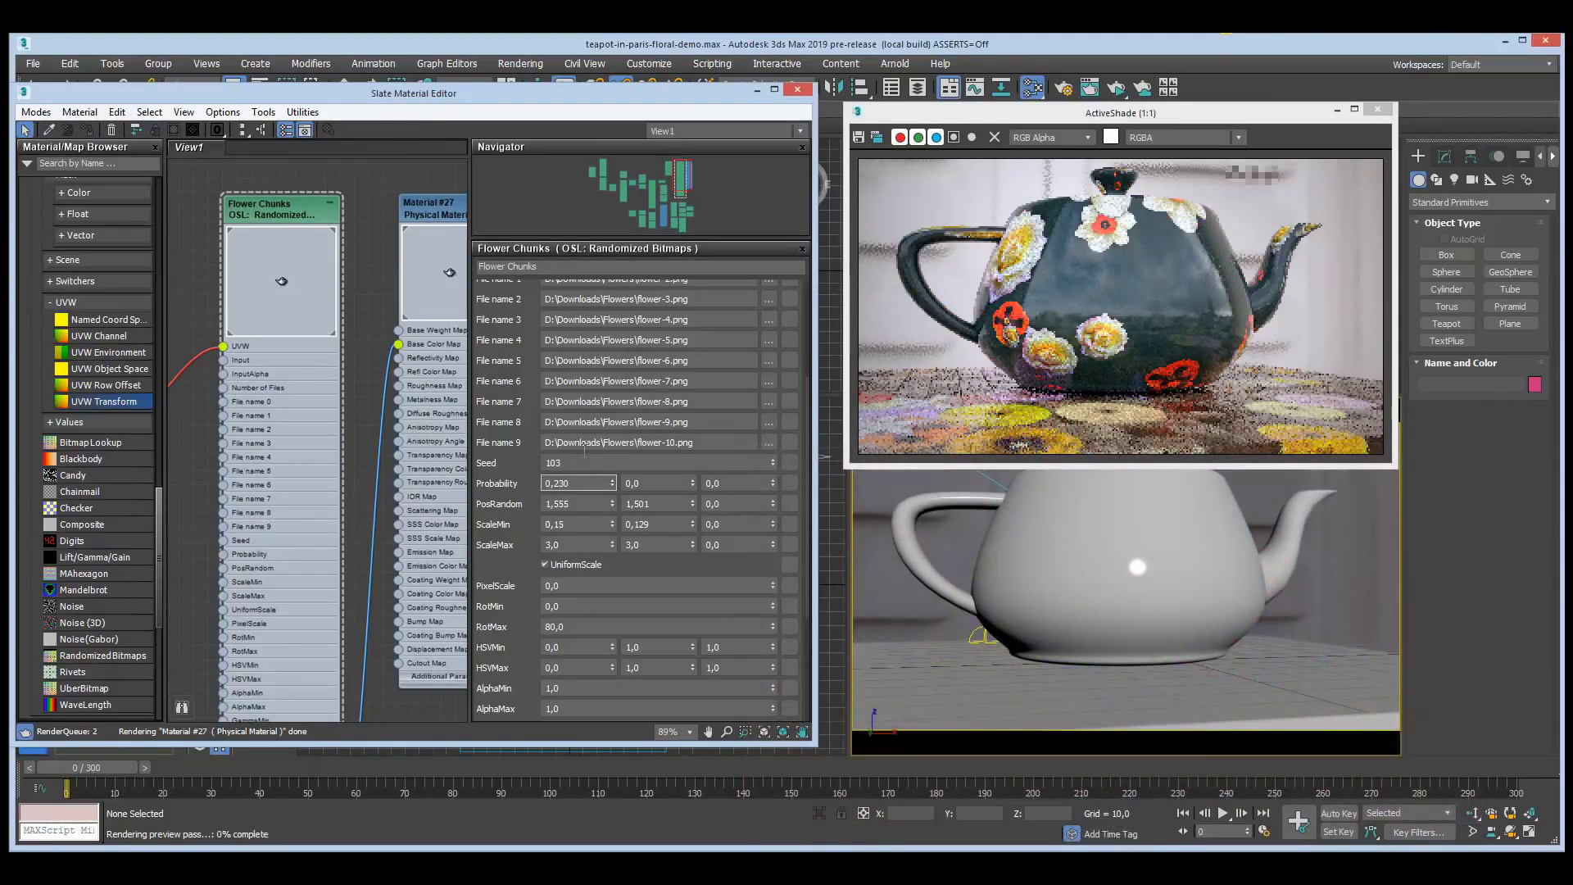
left_click(580, 545)
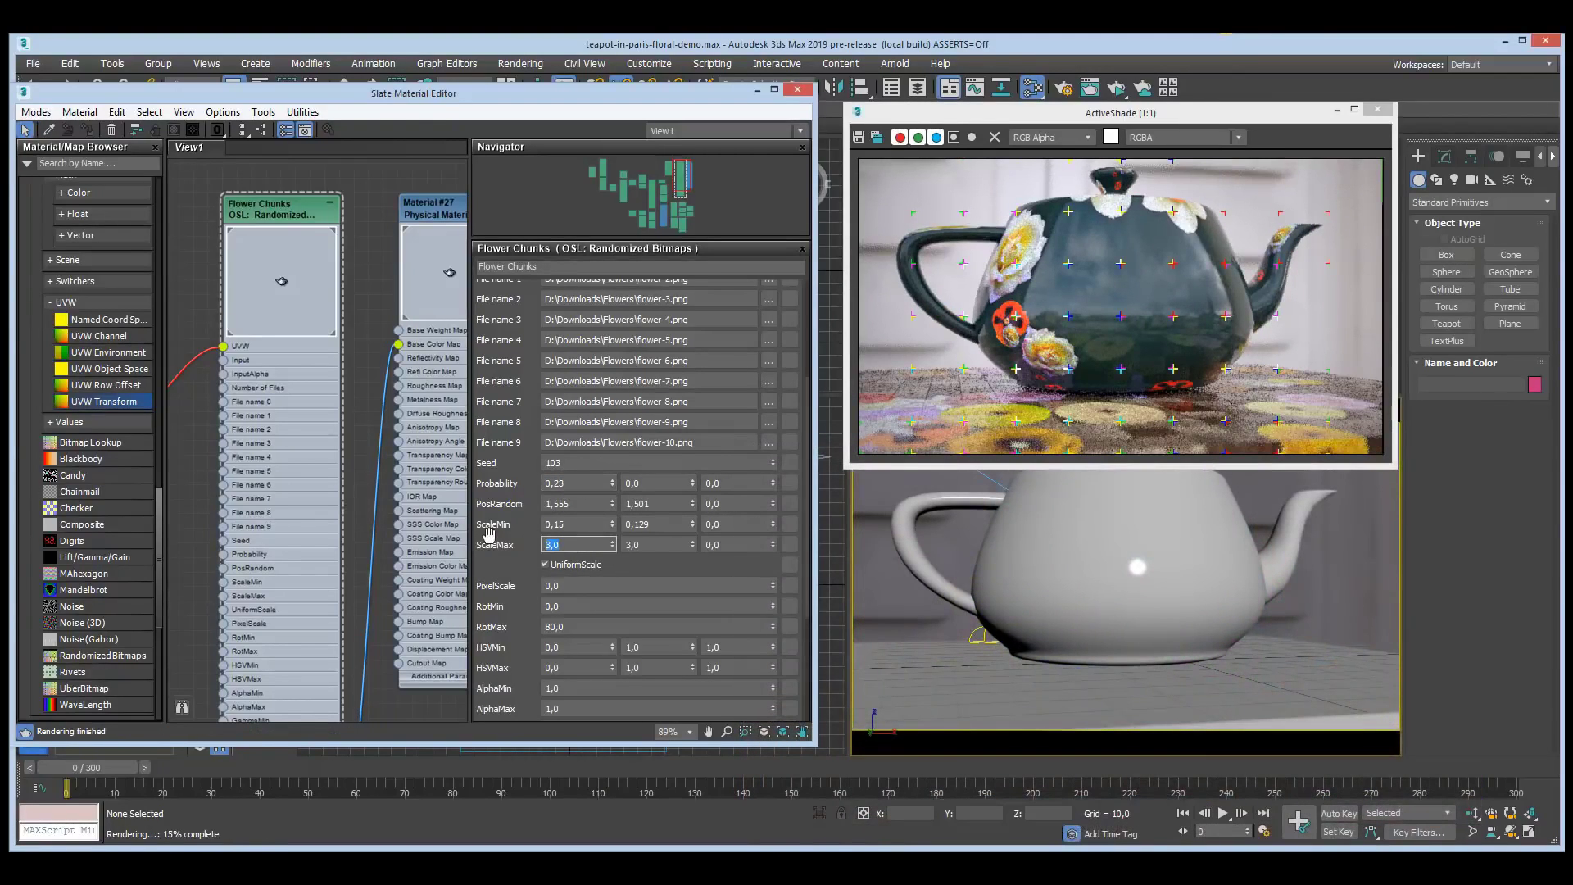
key("Tab")
type("1")
key("Tab")
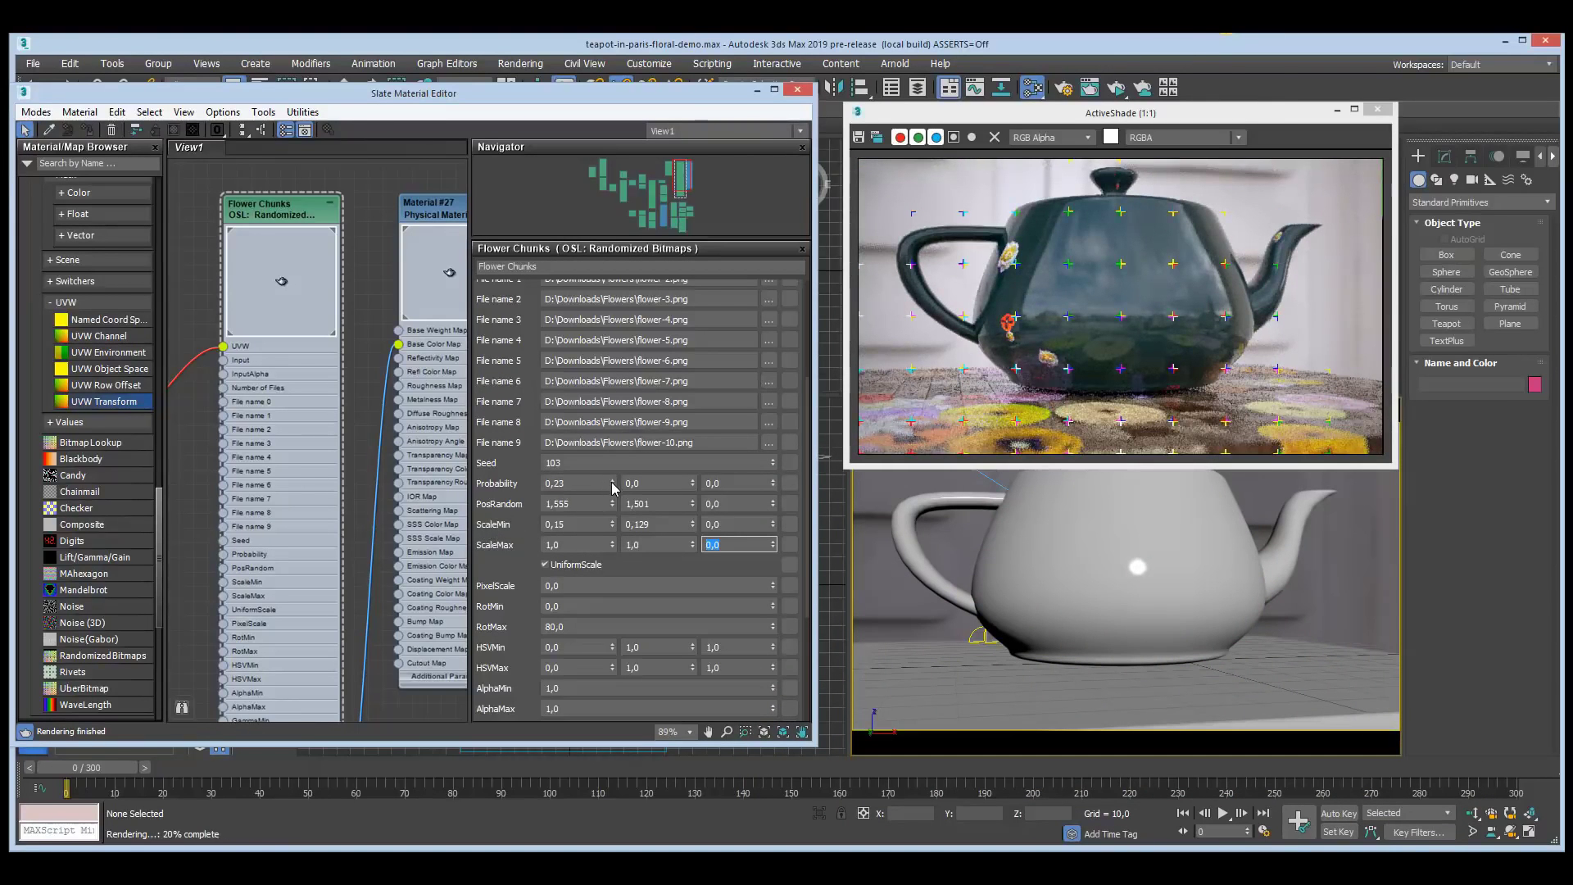
- Raise the first Probability value to 1.0 and orbit the camera to see the teapot from above
left_click_drag(612, 485, 611, 451)
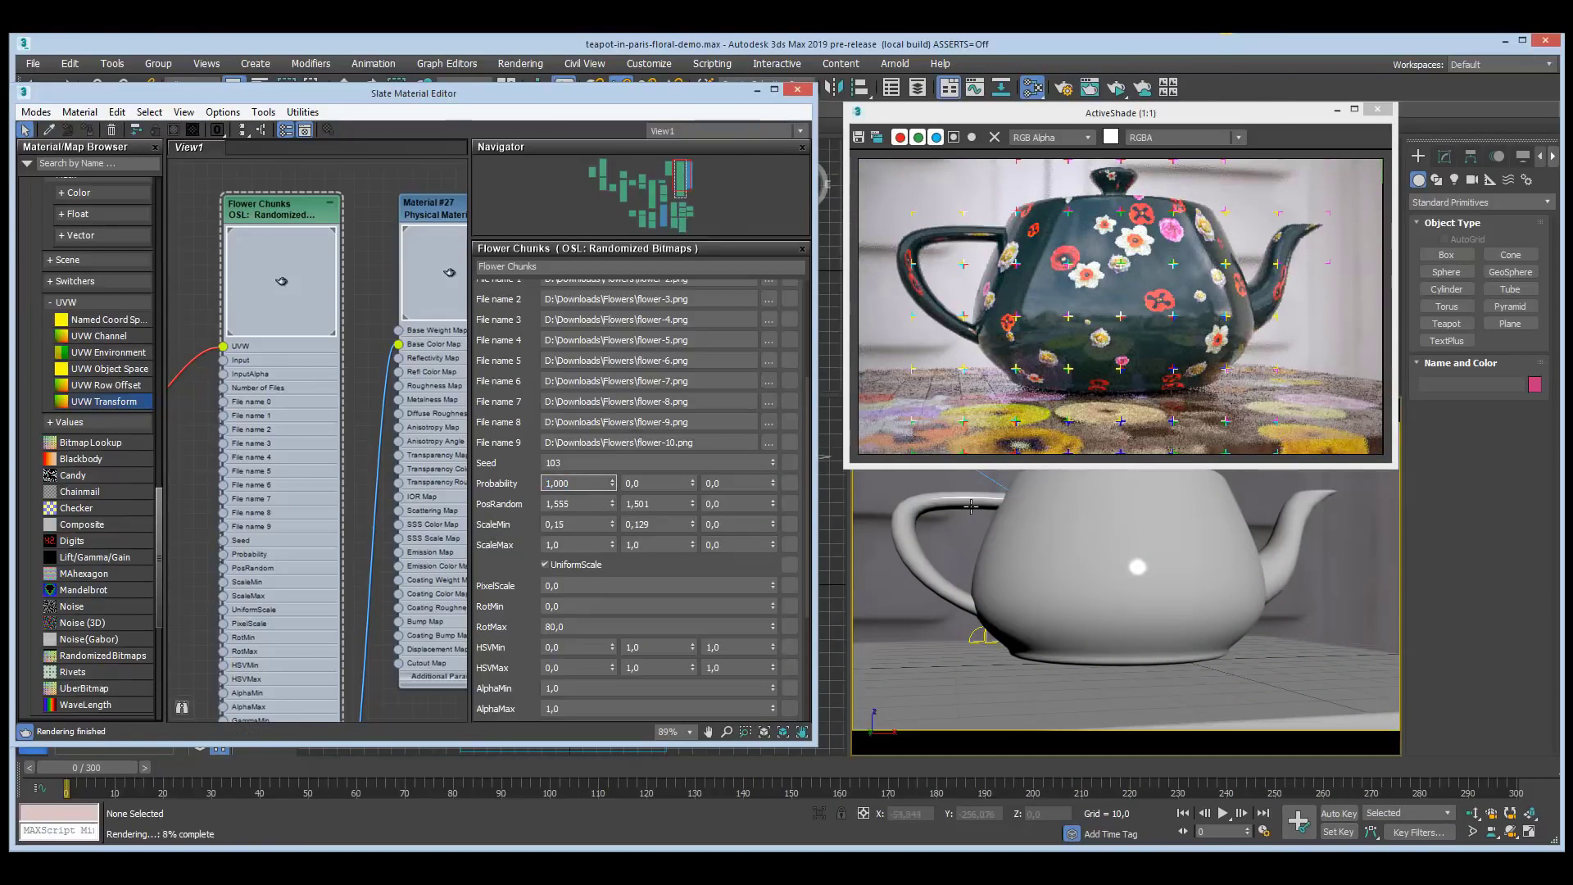
left_click(1513, 833)
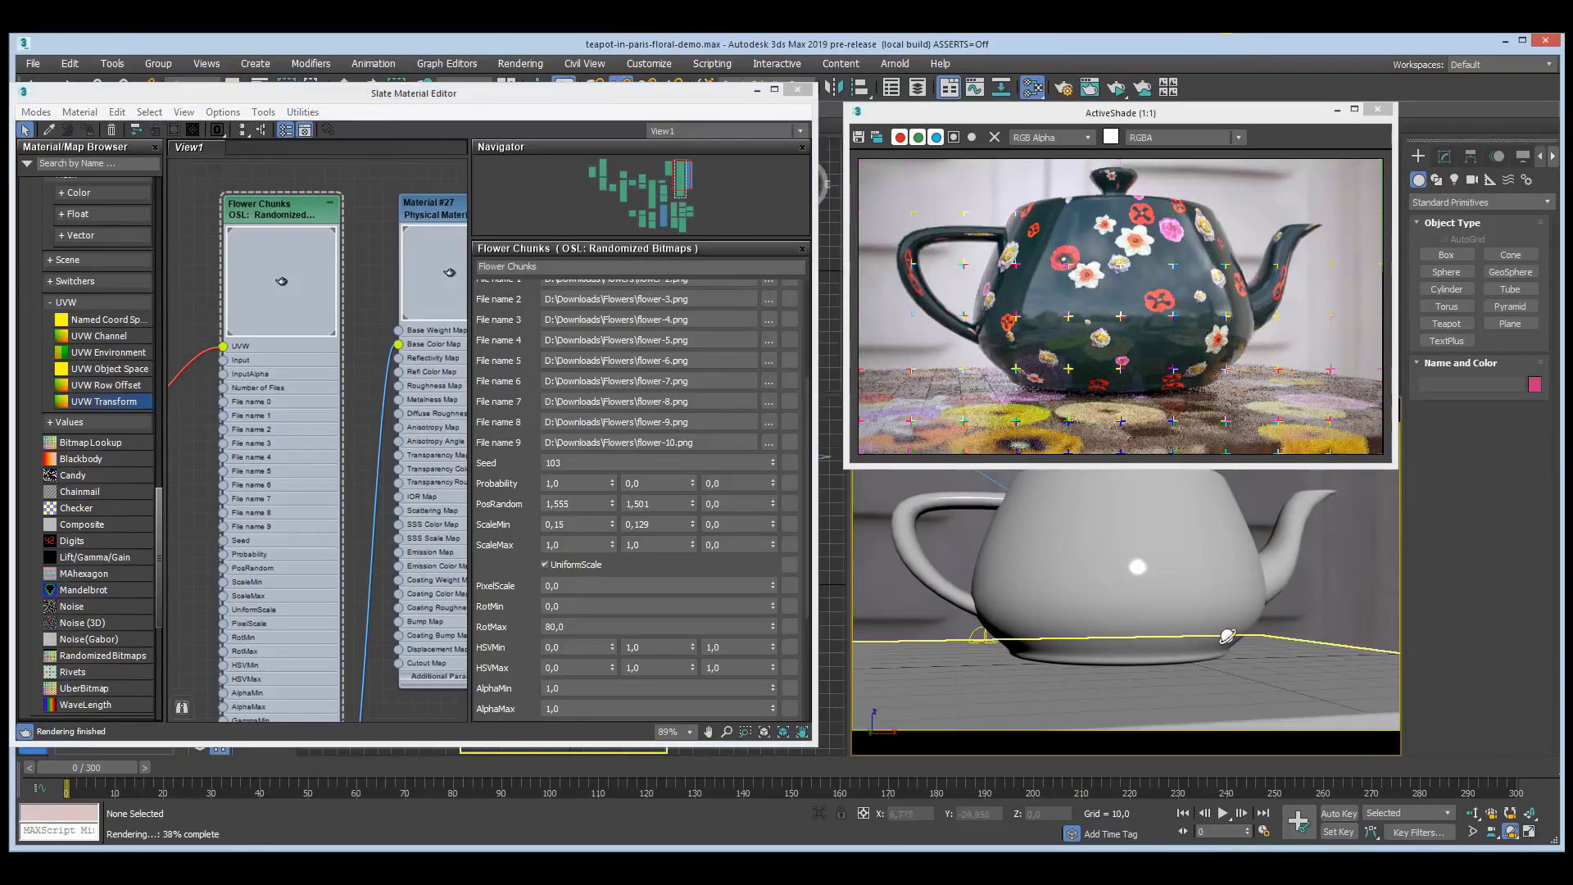
left_click_drag(1141, 572, 1161, 619)
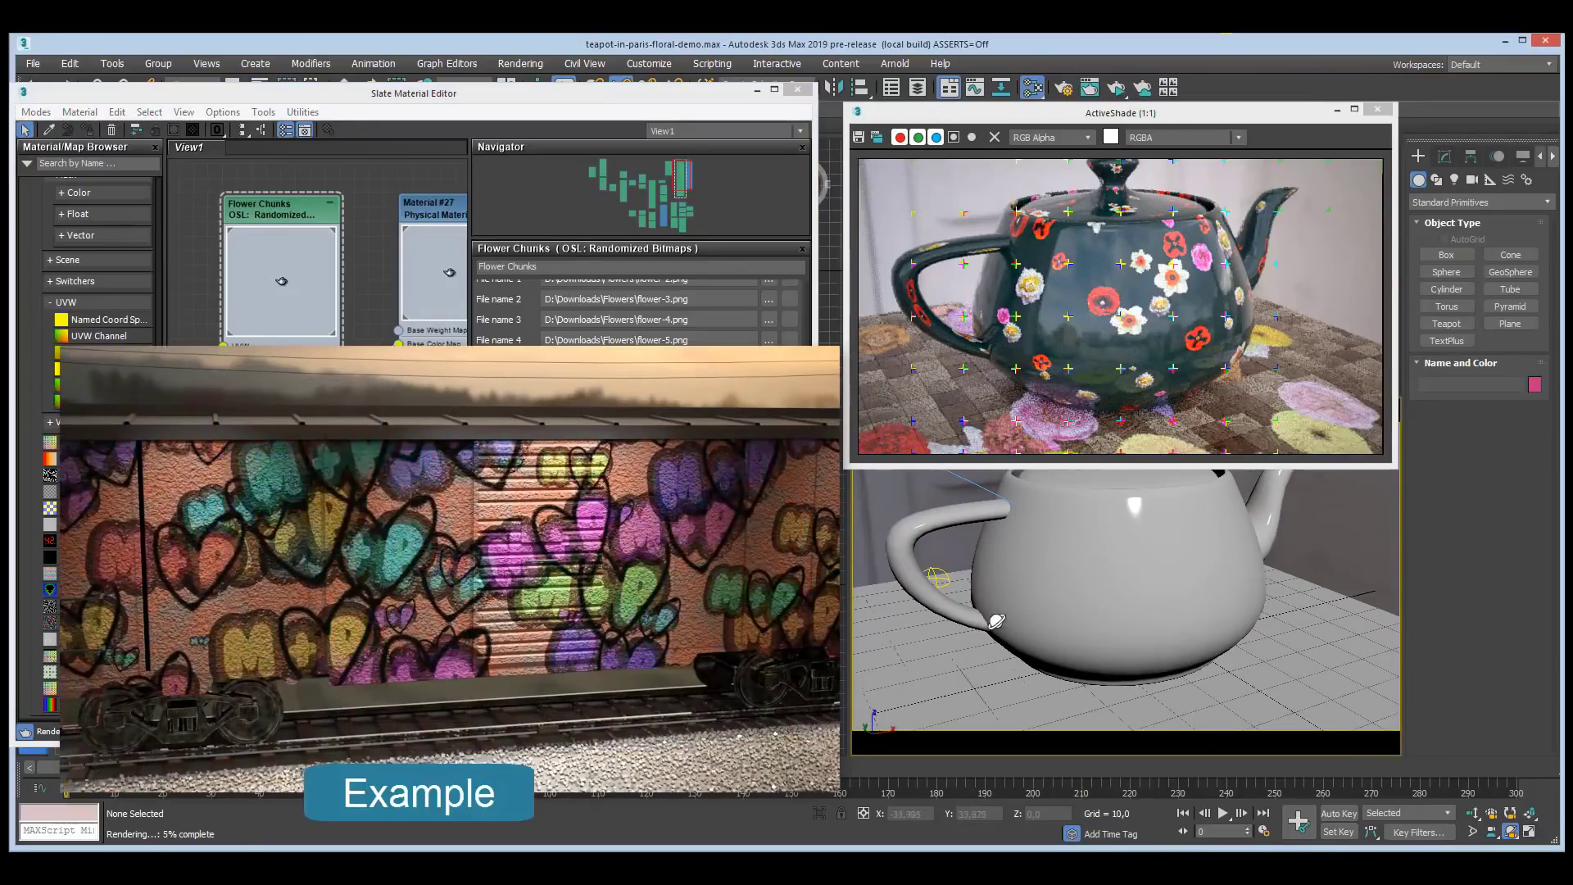
- Set RotMax to 360, AlphaMin to 0.2 and the first two ScaleMax values to 3 in the Flower Chunks map
scroll(639, 313, "down", 2)
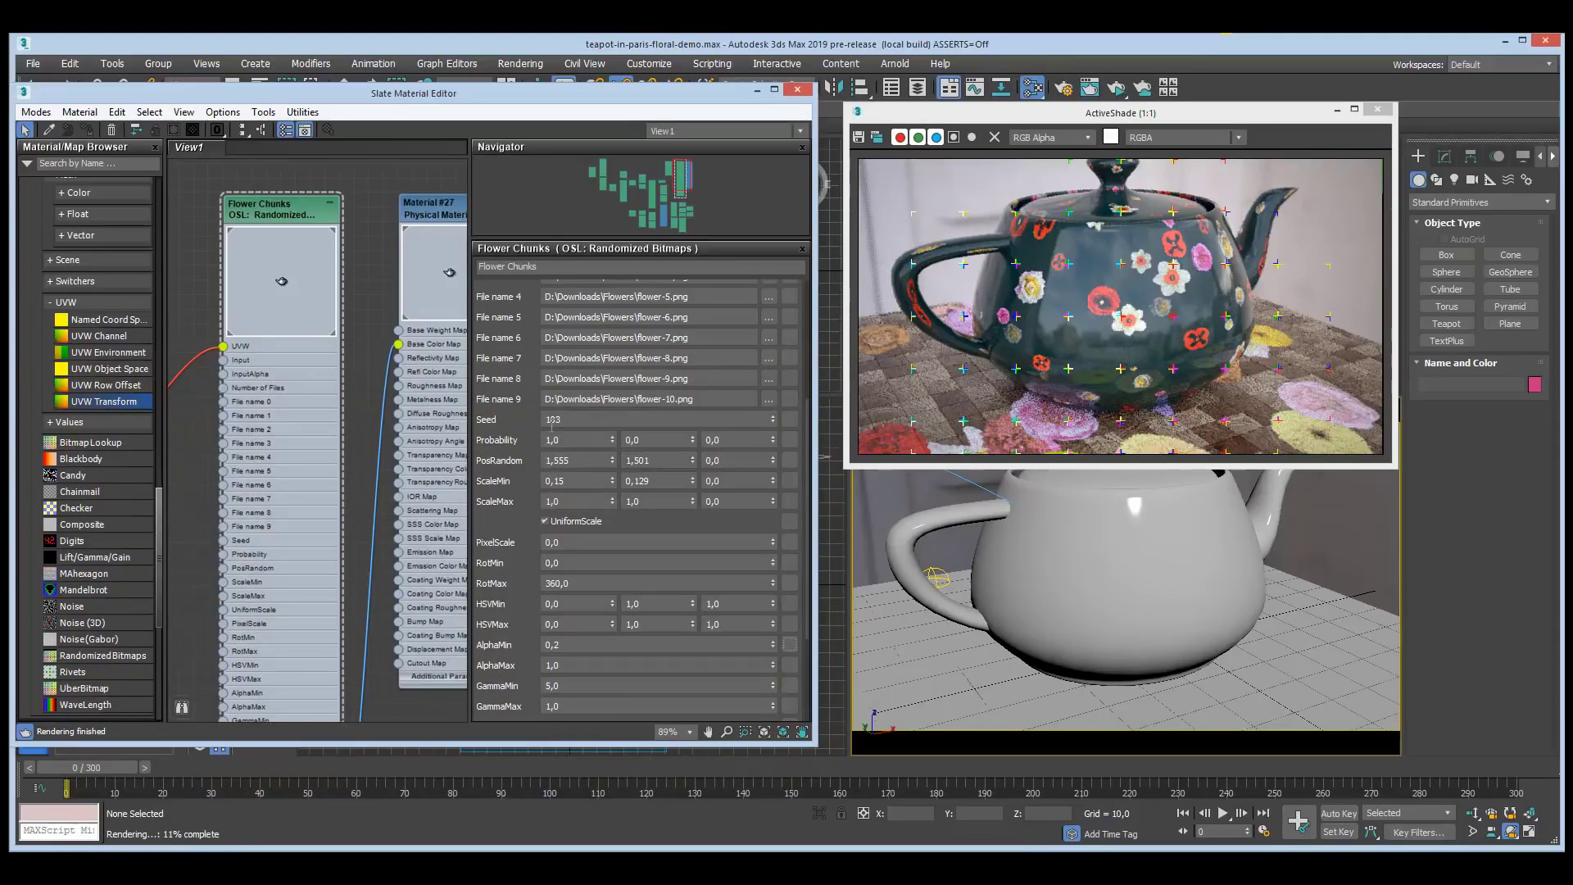
key("Tab")
key("Tab")
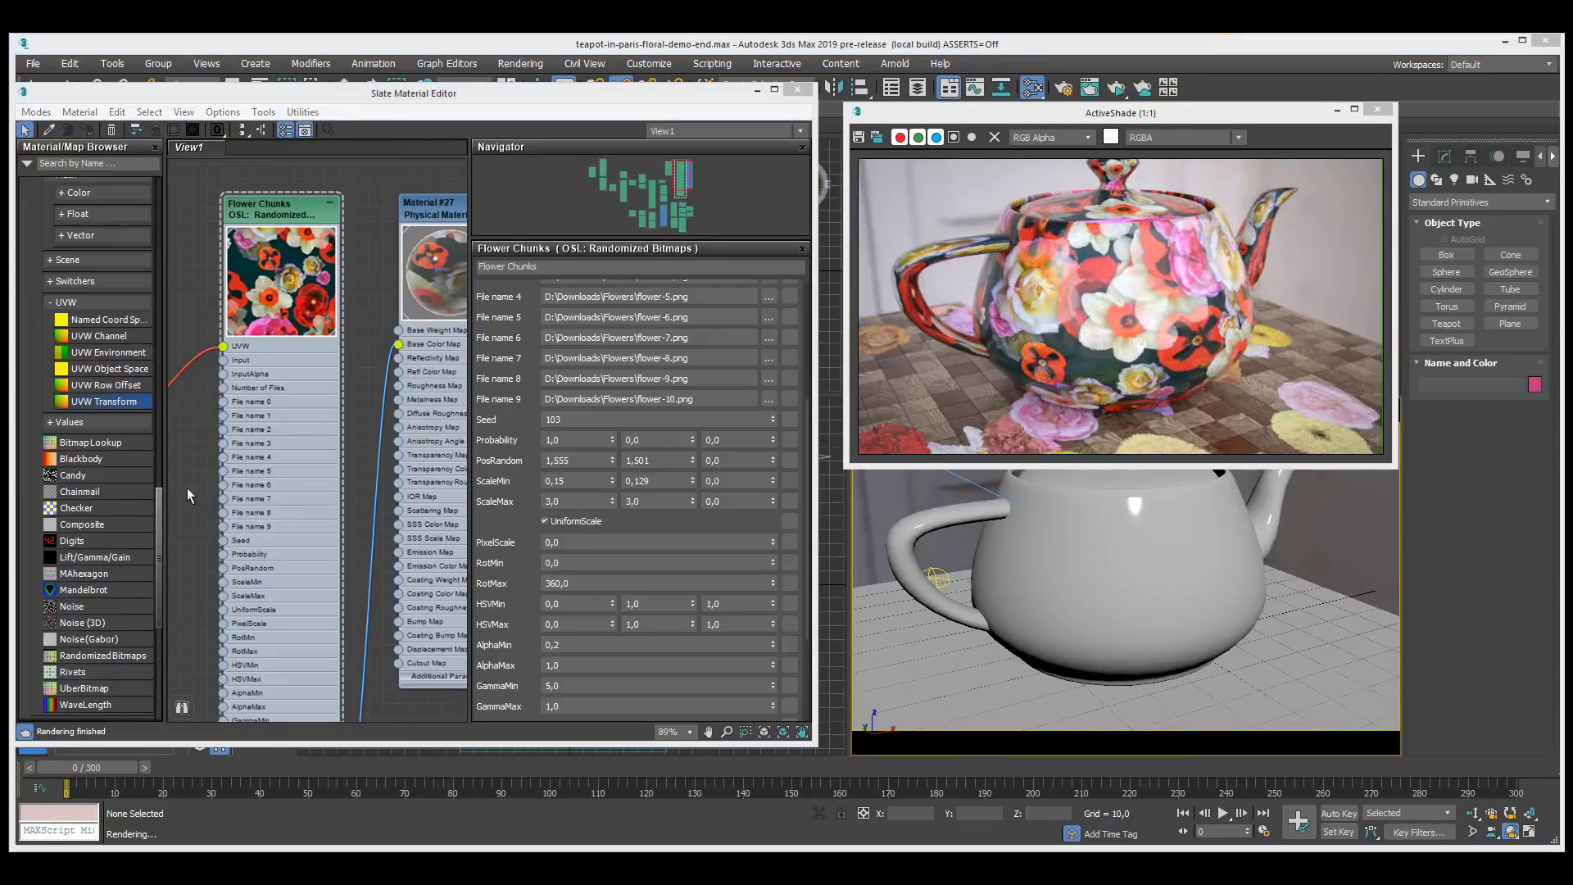
- Look through the OSL map library, expanding the Switchers and Scene groups and the Vector, Float and Color math groups
left_click_drag(155, 509, 159, 537)
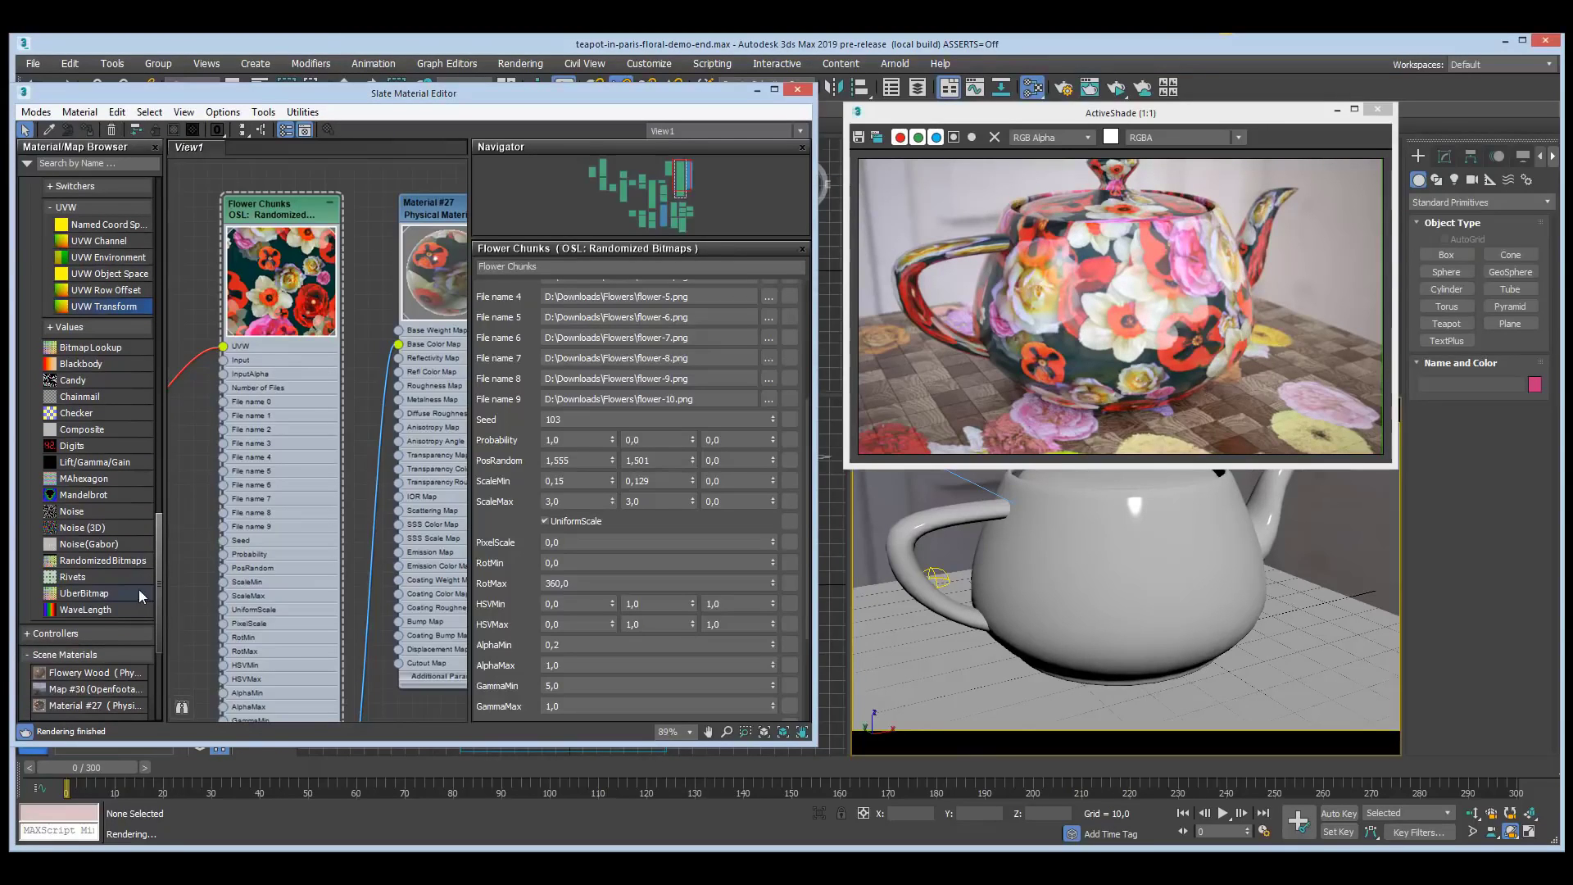
left_click_drag(161, 593, 161, 587)
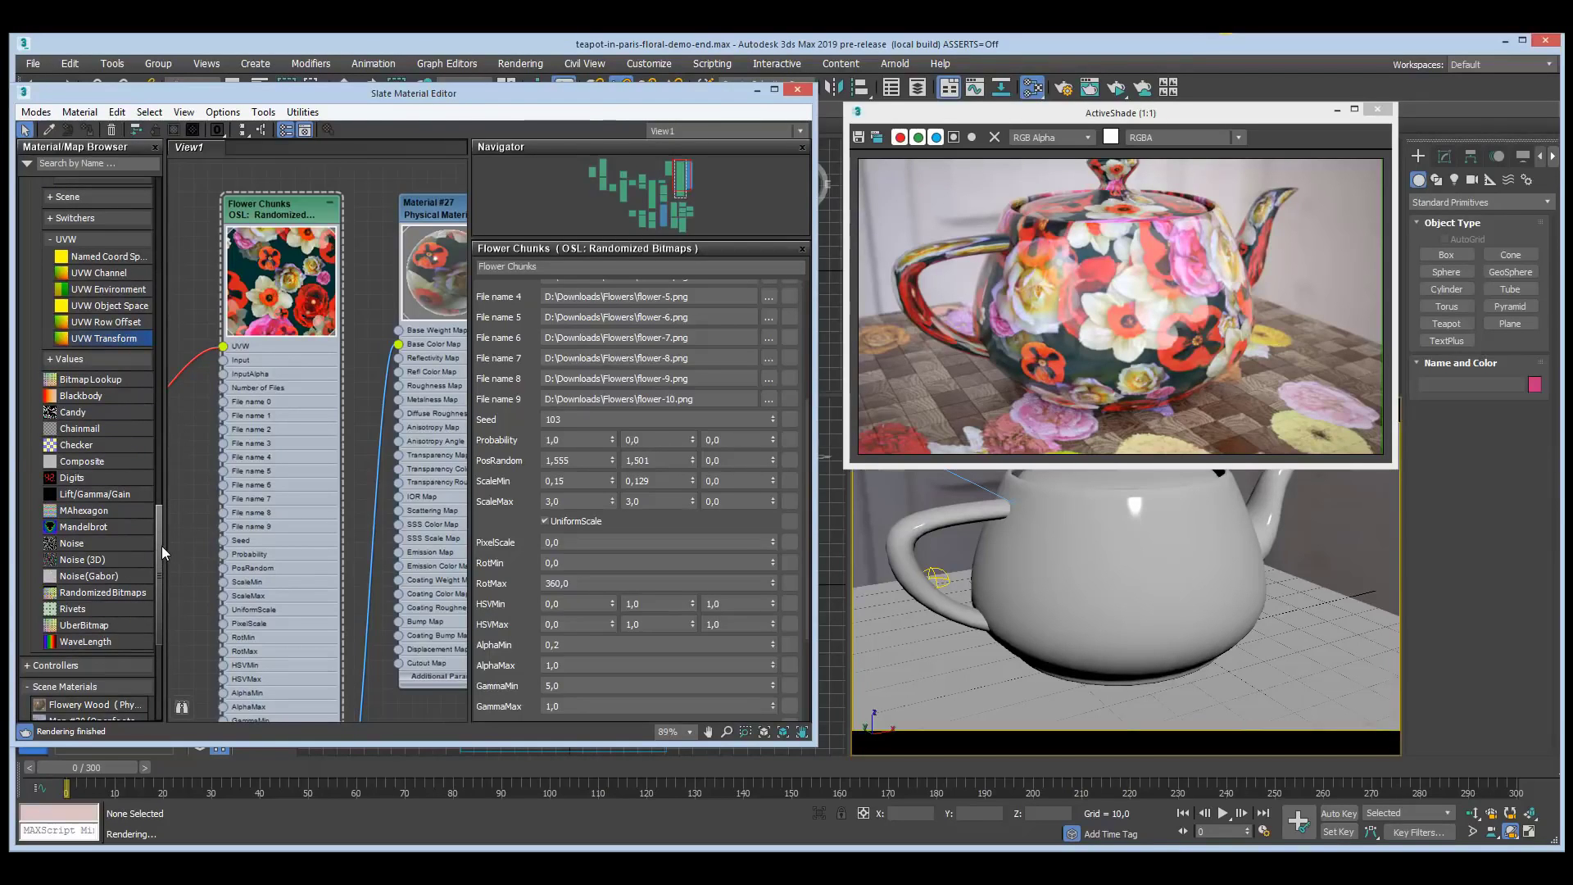
left_click_drag(160, 546, 165, 513)
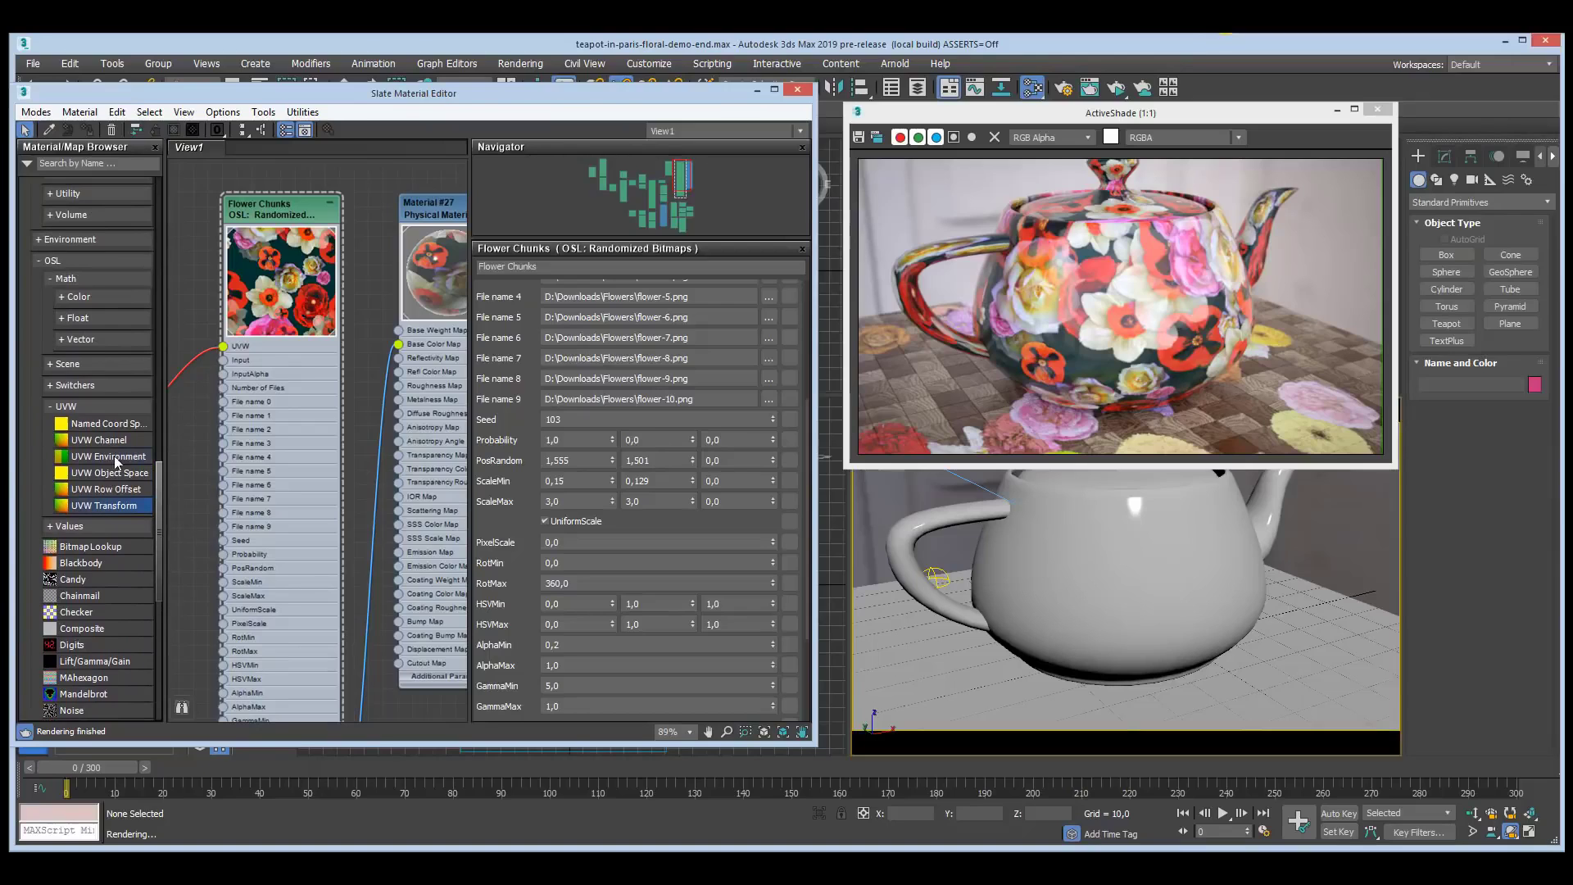
left_click(80, 385)
left_click(80, 365)
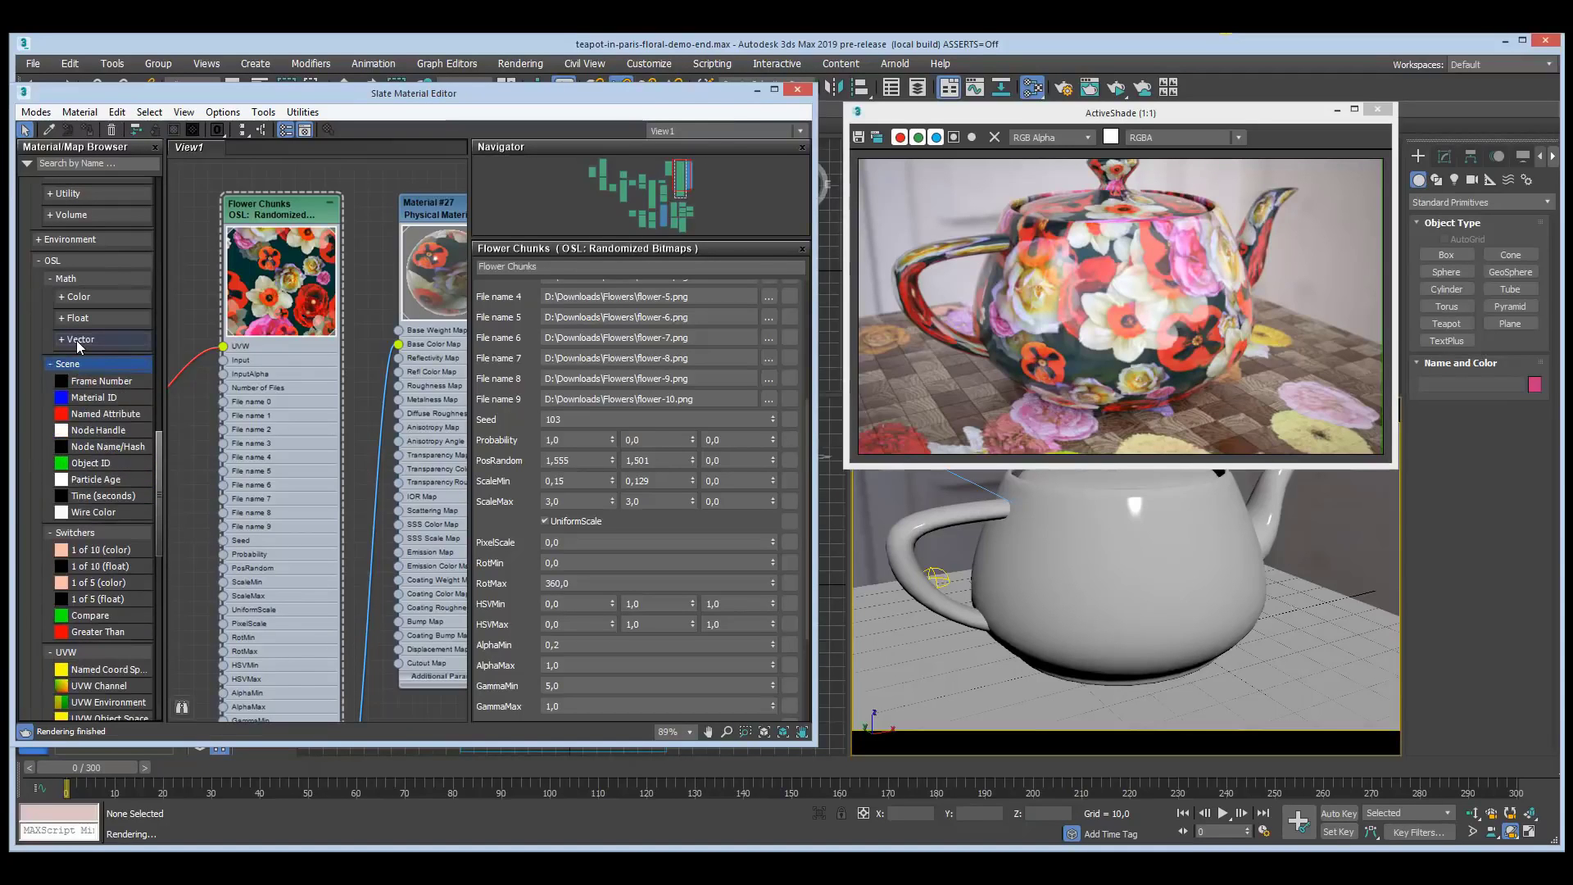
left_click(79, 338)
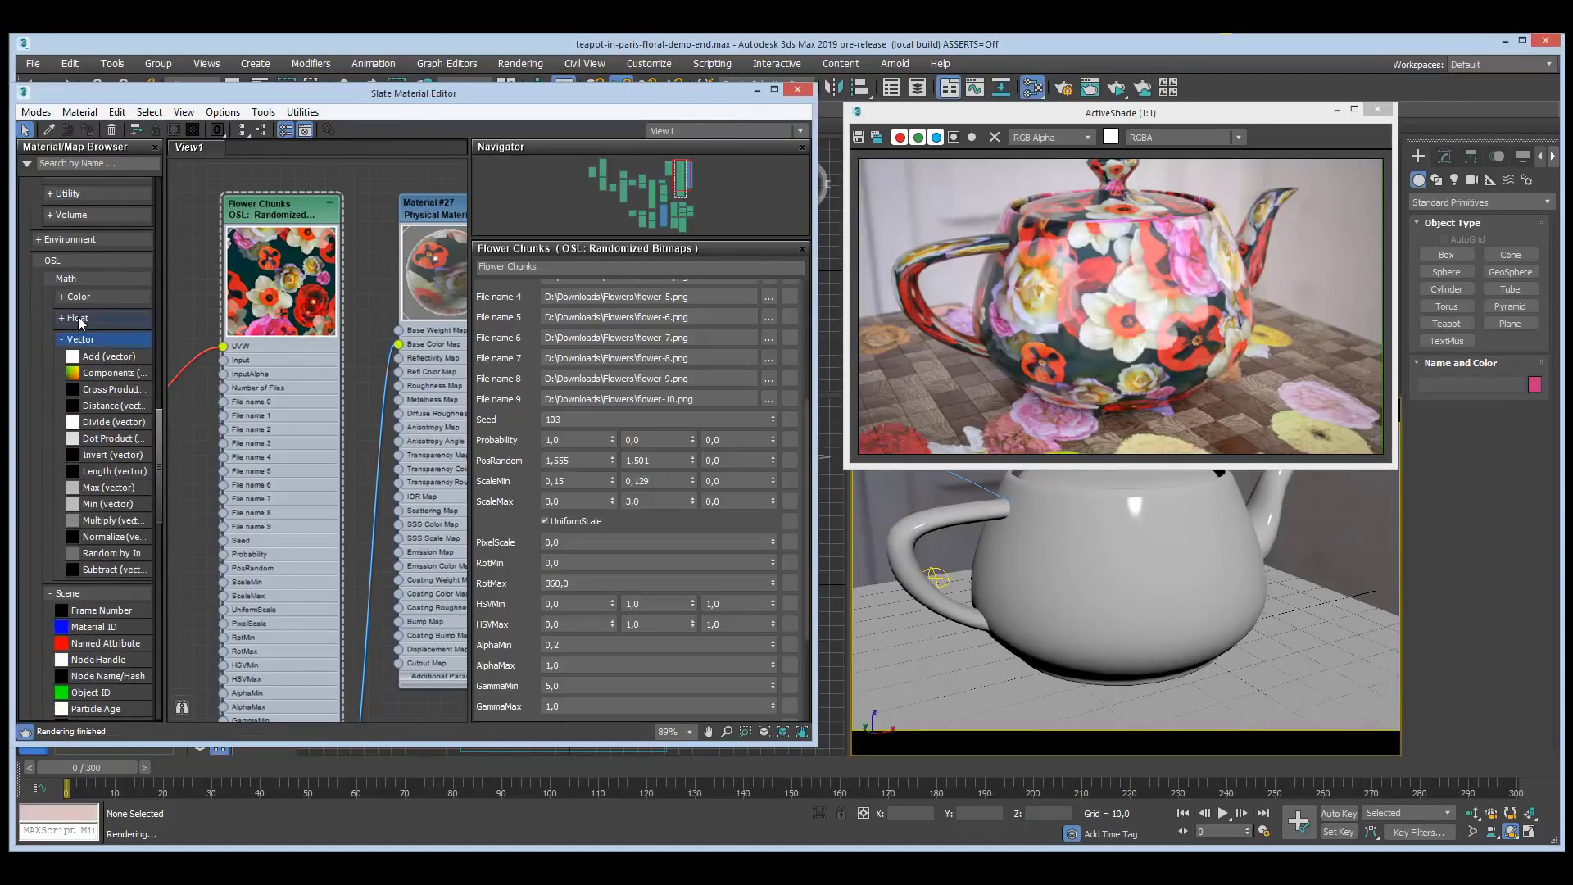
left_click(77, 319)
left_click(77, 298)
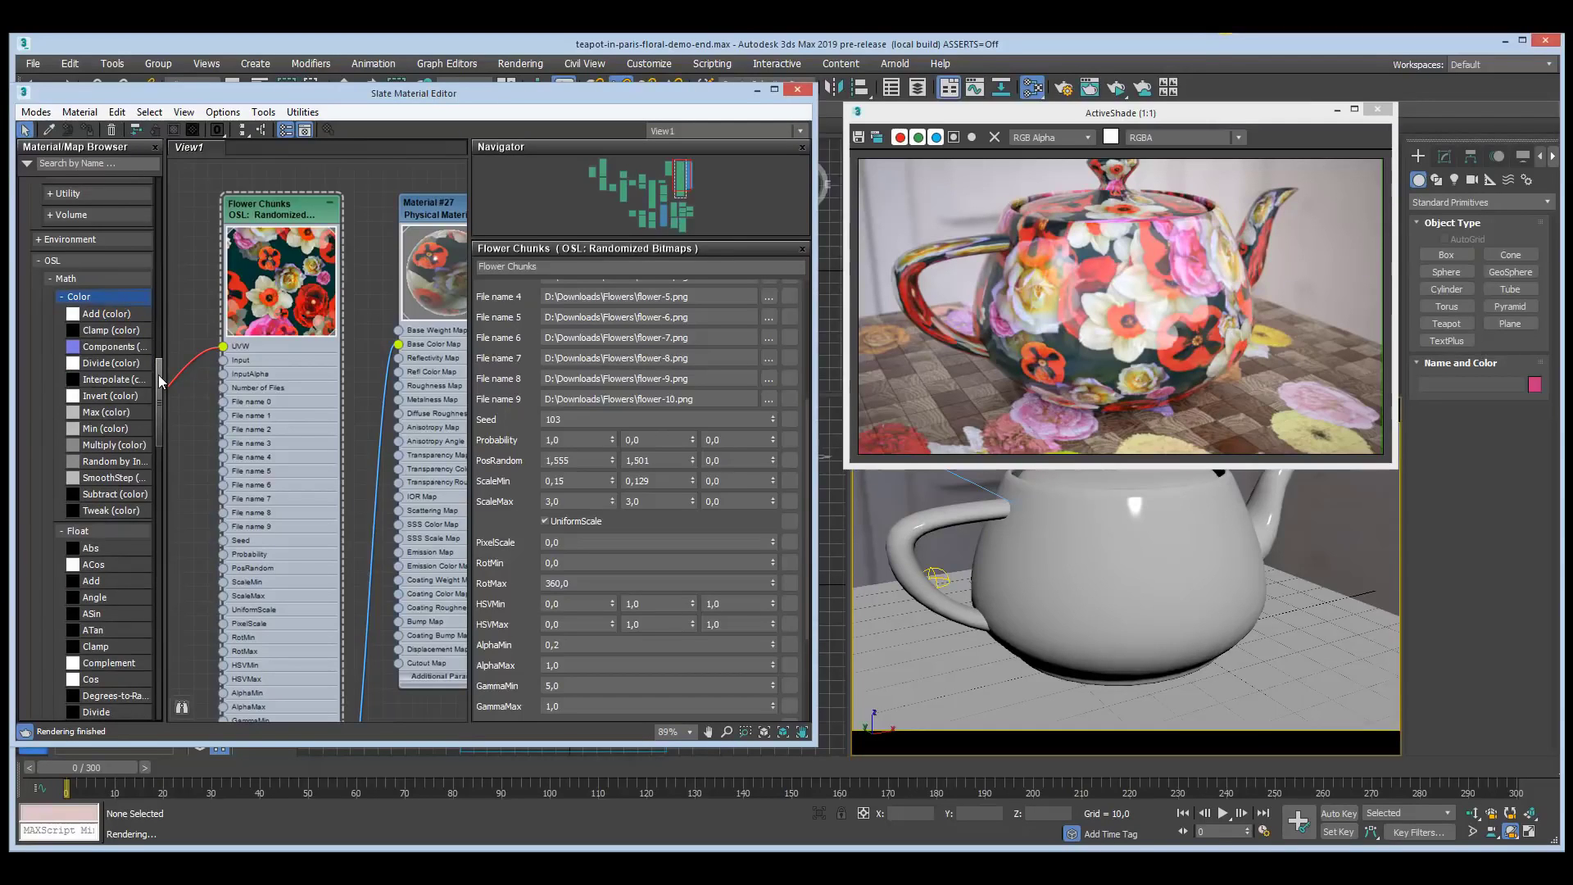
- Examine the expanded OSL maps, from the math groups through Scene, Switchers and UVW to the general texture maps
left_click_drag(159, 375, 179, 524)
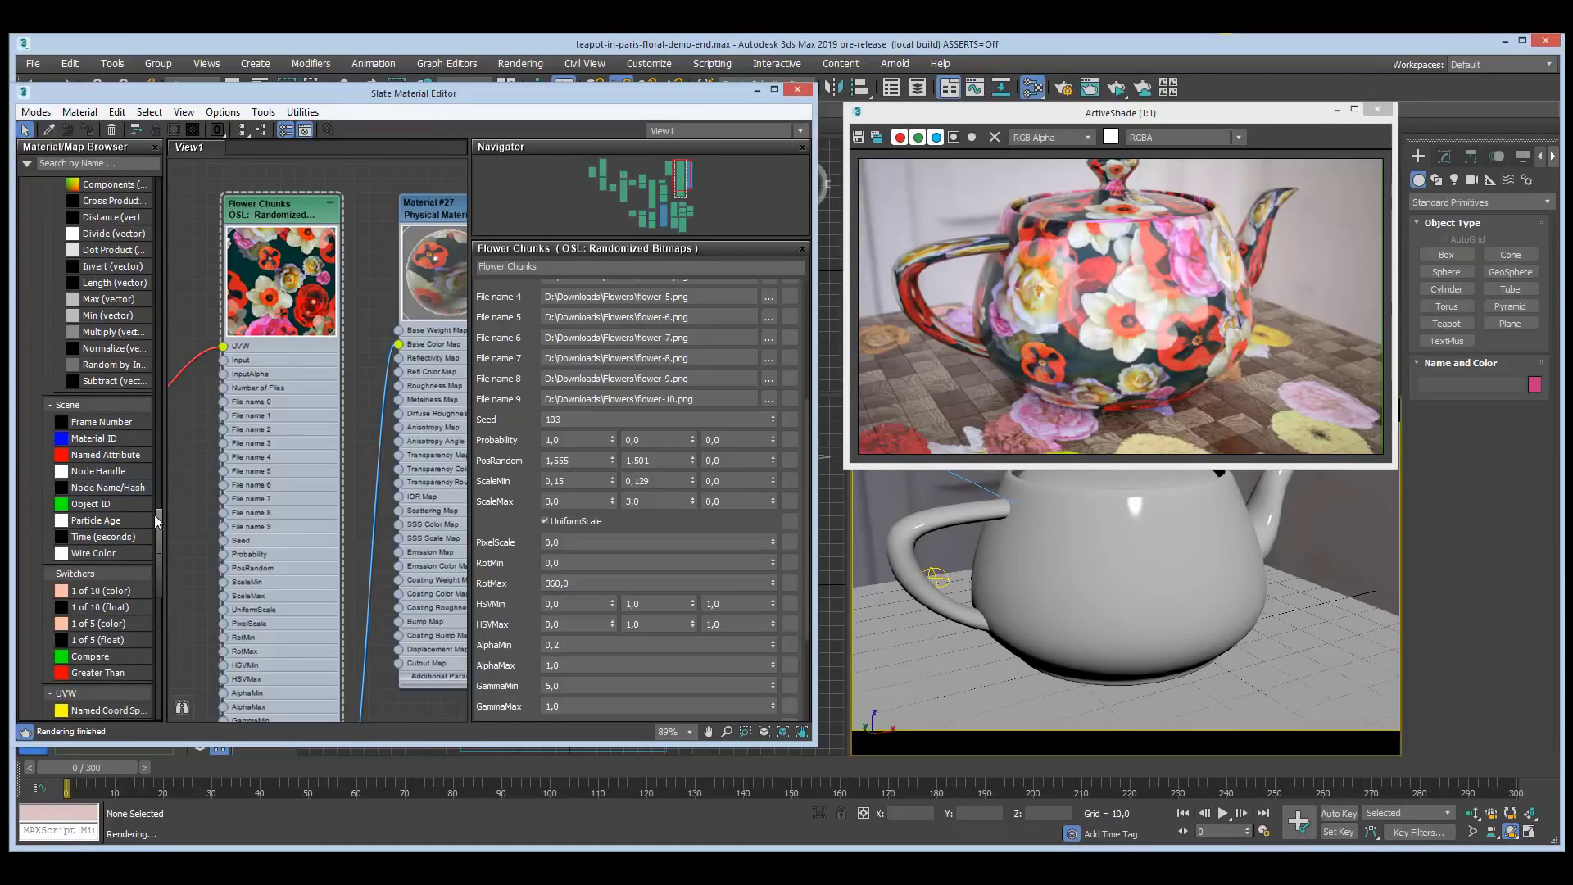
left_click_drag(161, 525, 159, 566)
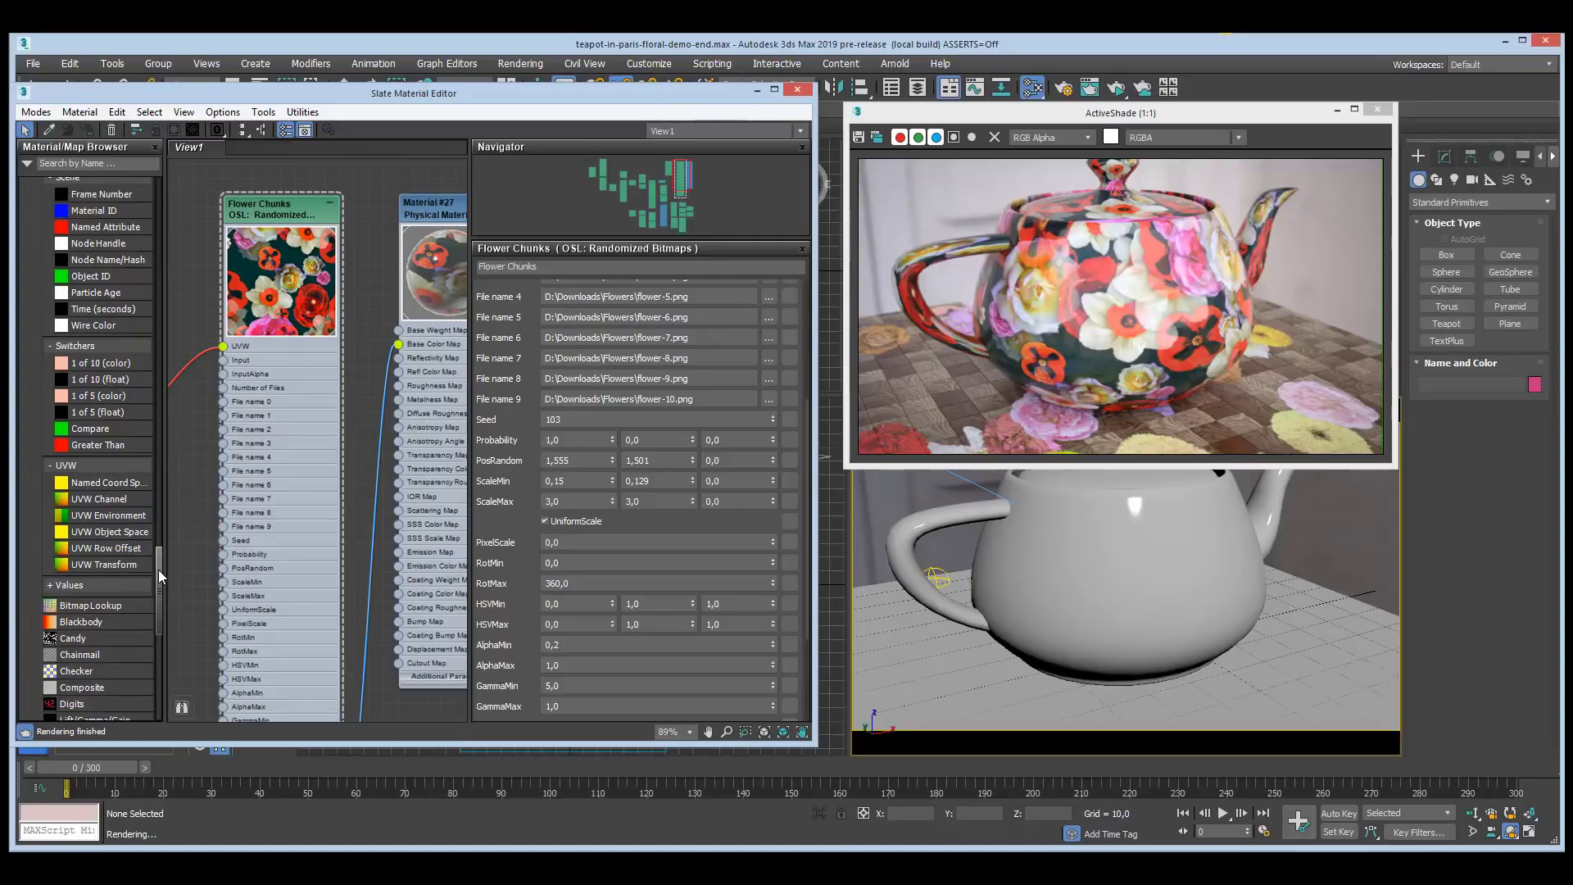
mouse_move(159, 568)
left_mouse_down()
mouse_move(170, 498)
mouse_move(164, 576)
left_mouse_up()
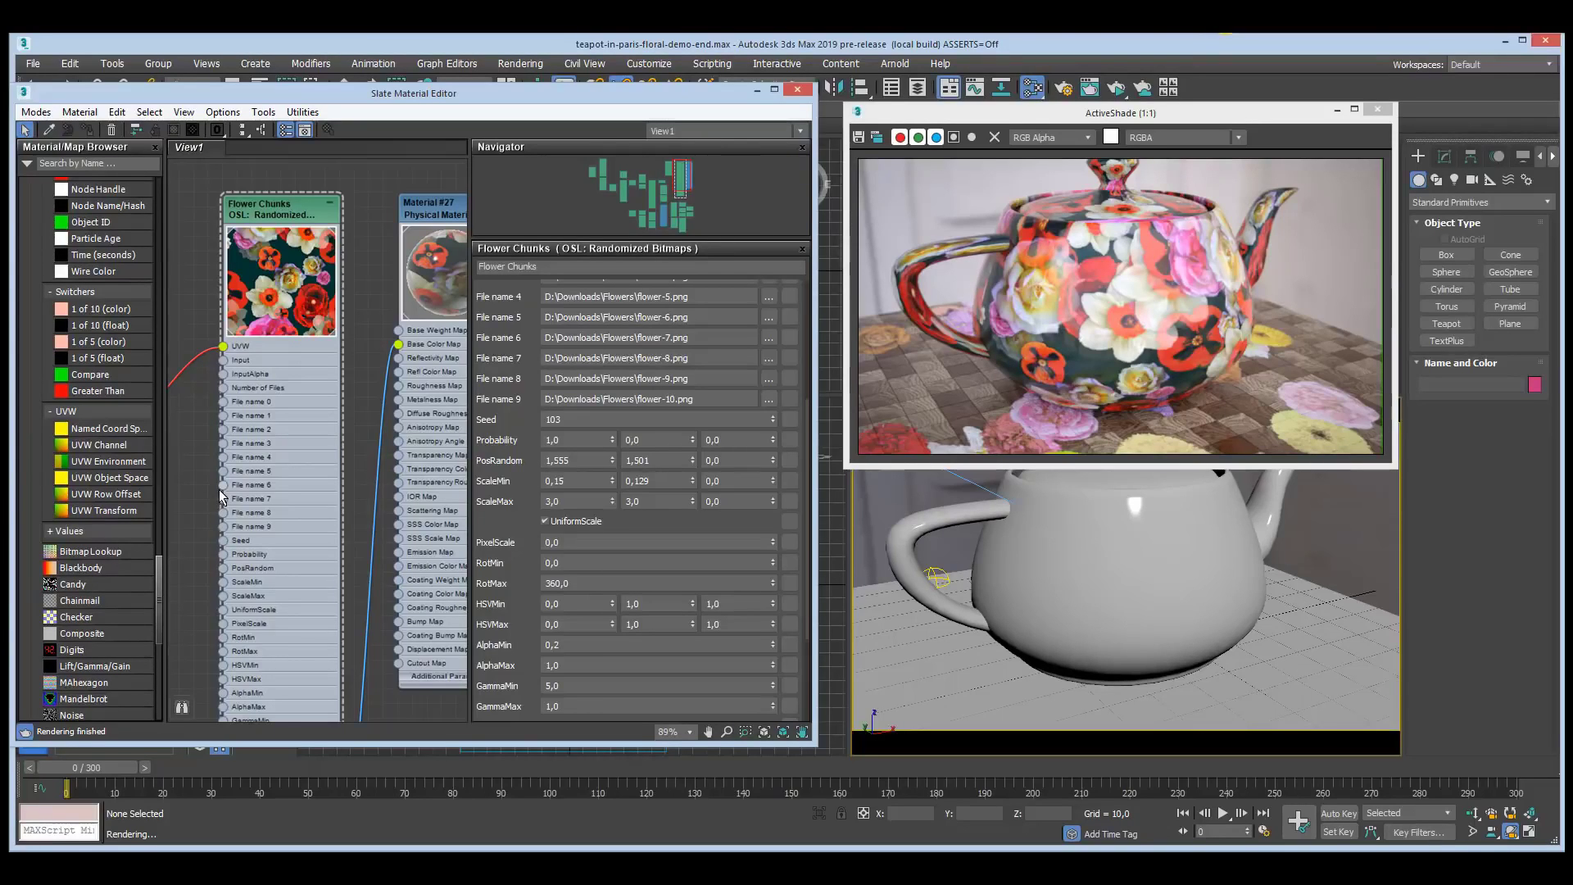
mouse_move(164, 568)
left_mouse_down()
mouse_move(159, 592)
mouse_move(168, 542)
left_mouse_up()
middle_click_drag(205, 515, 205, 530)
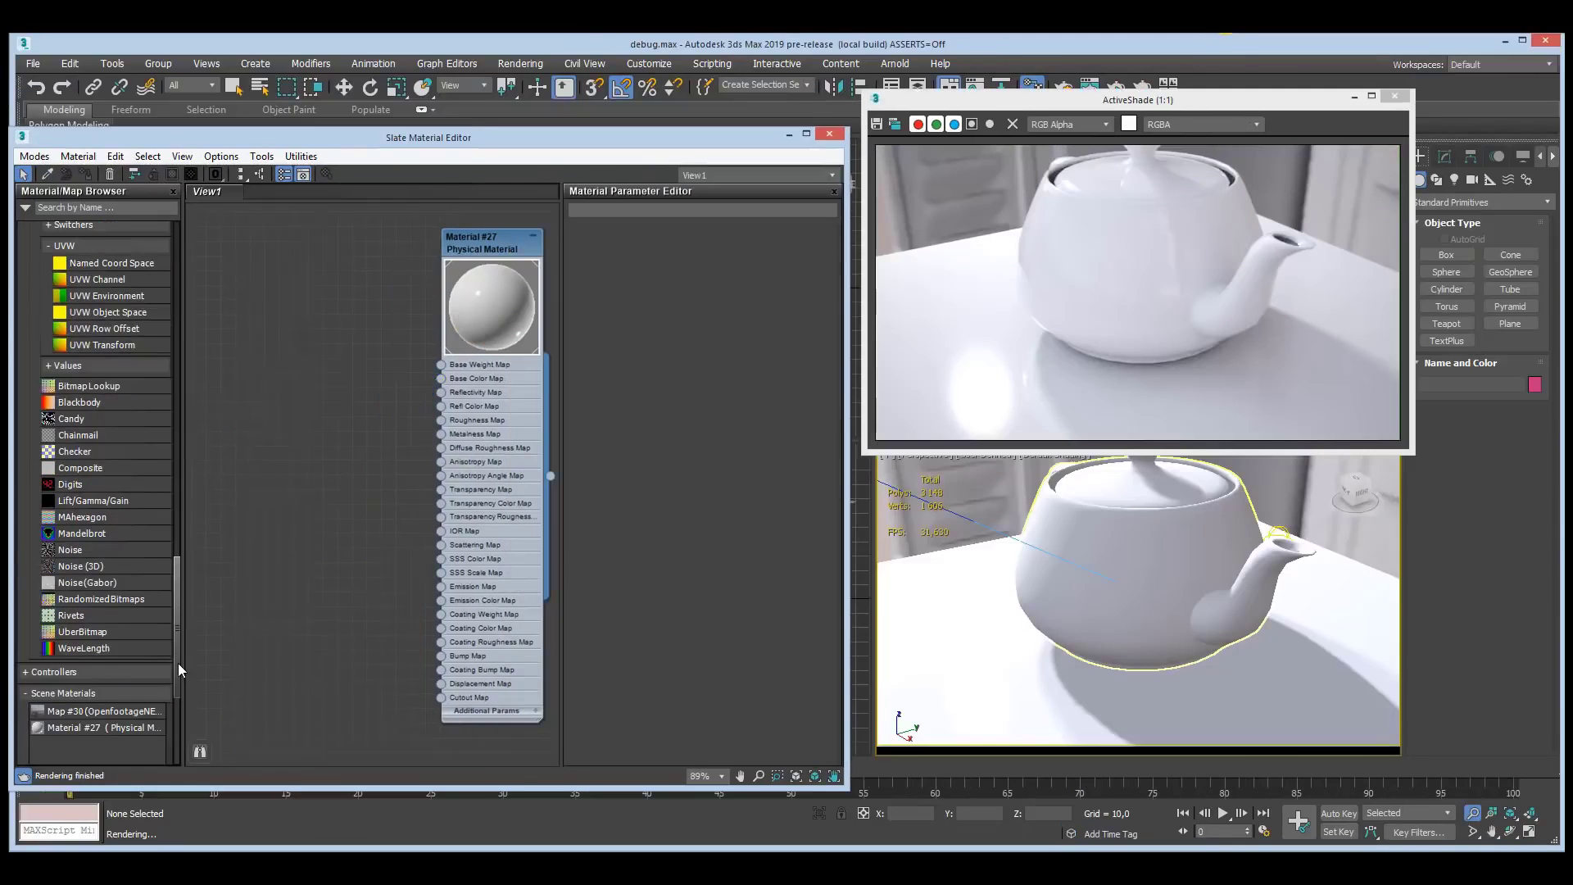
- Add an OSL Map node beside the Physical Material and load wiggles.osl from the osl-shaders-master folder into it
scroll(178, 661, "up", 3)
scroll(177, 657, "up", 2)
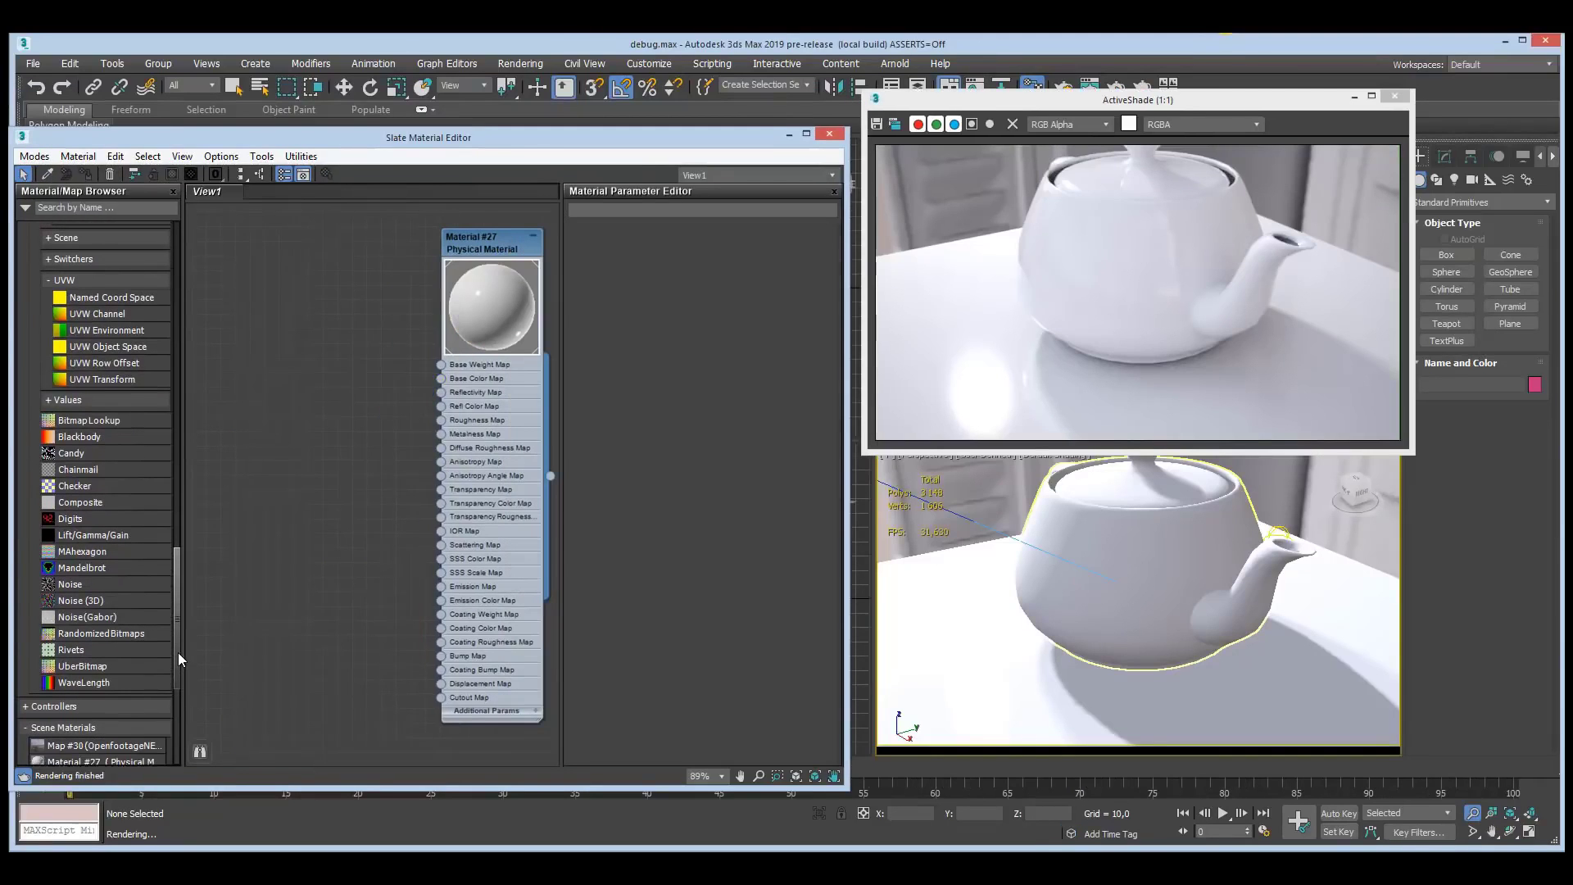
left_click_drag(178, 652, 319, 282)
double_click(278, 285)
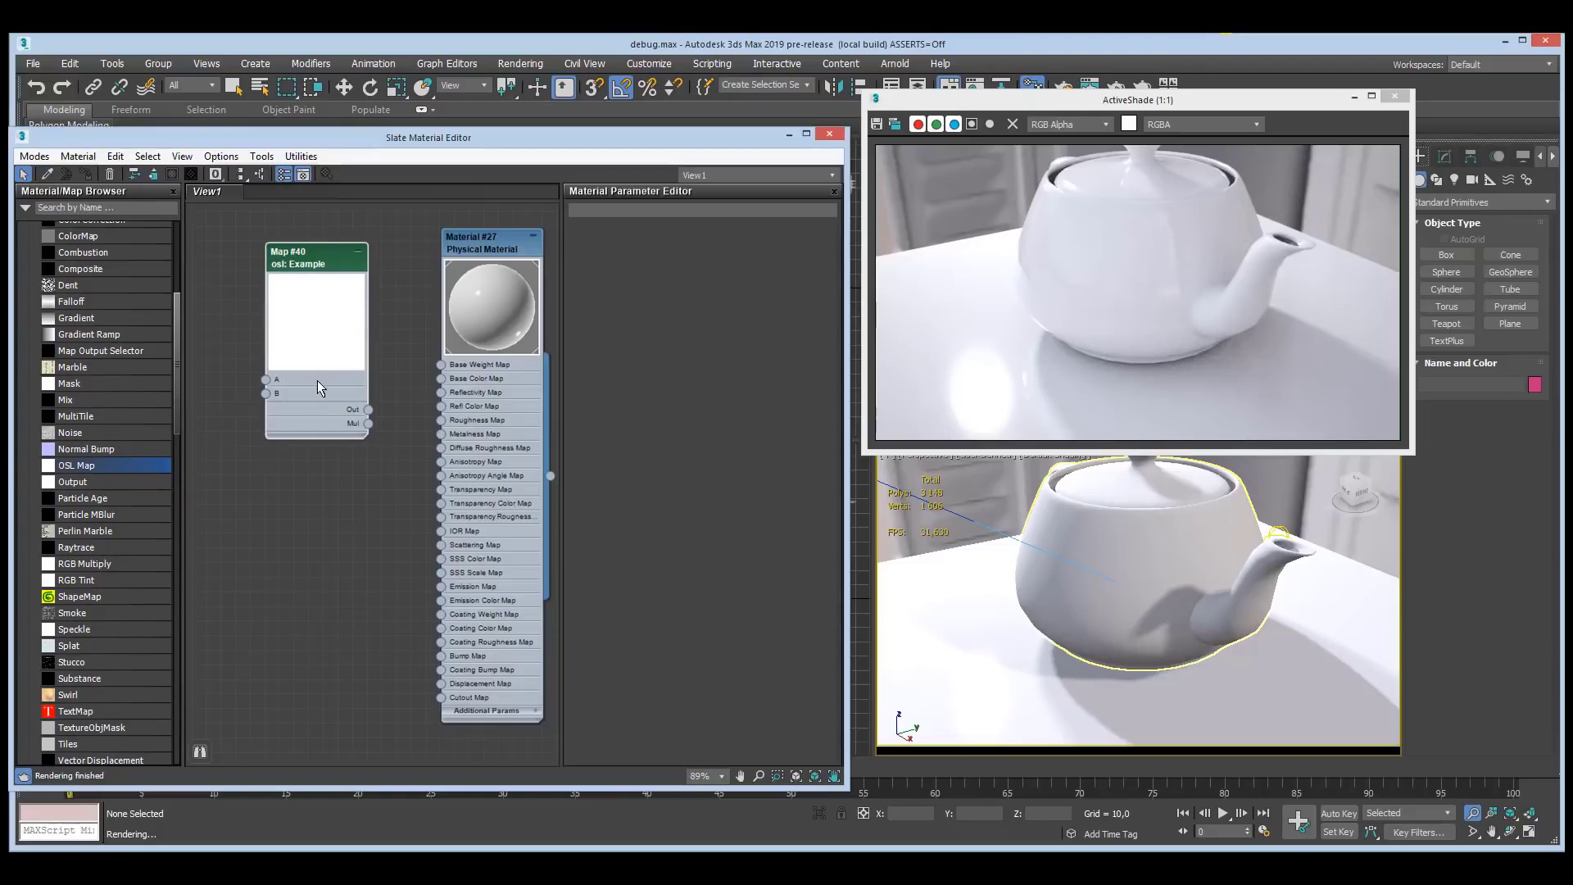
double_click(307, 261)
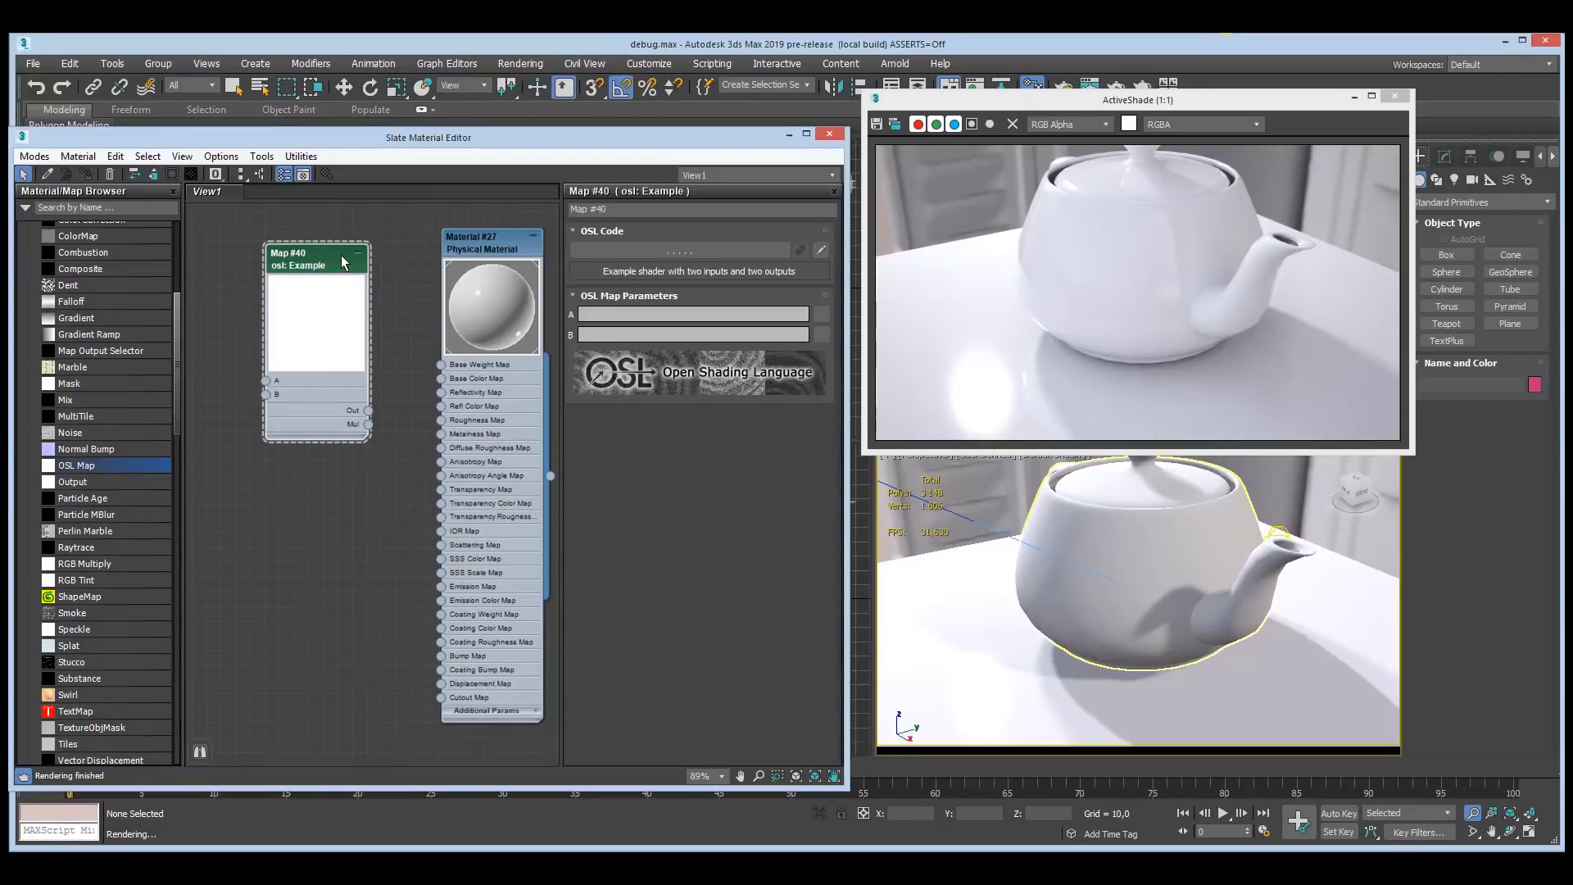
left_click(664, 273)
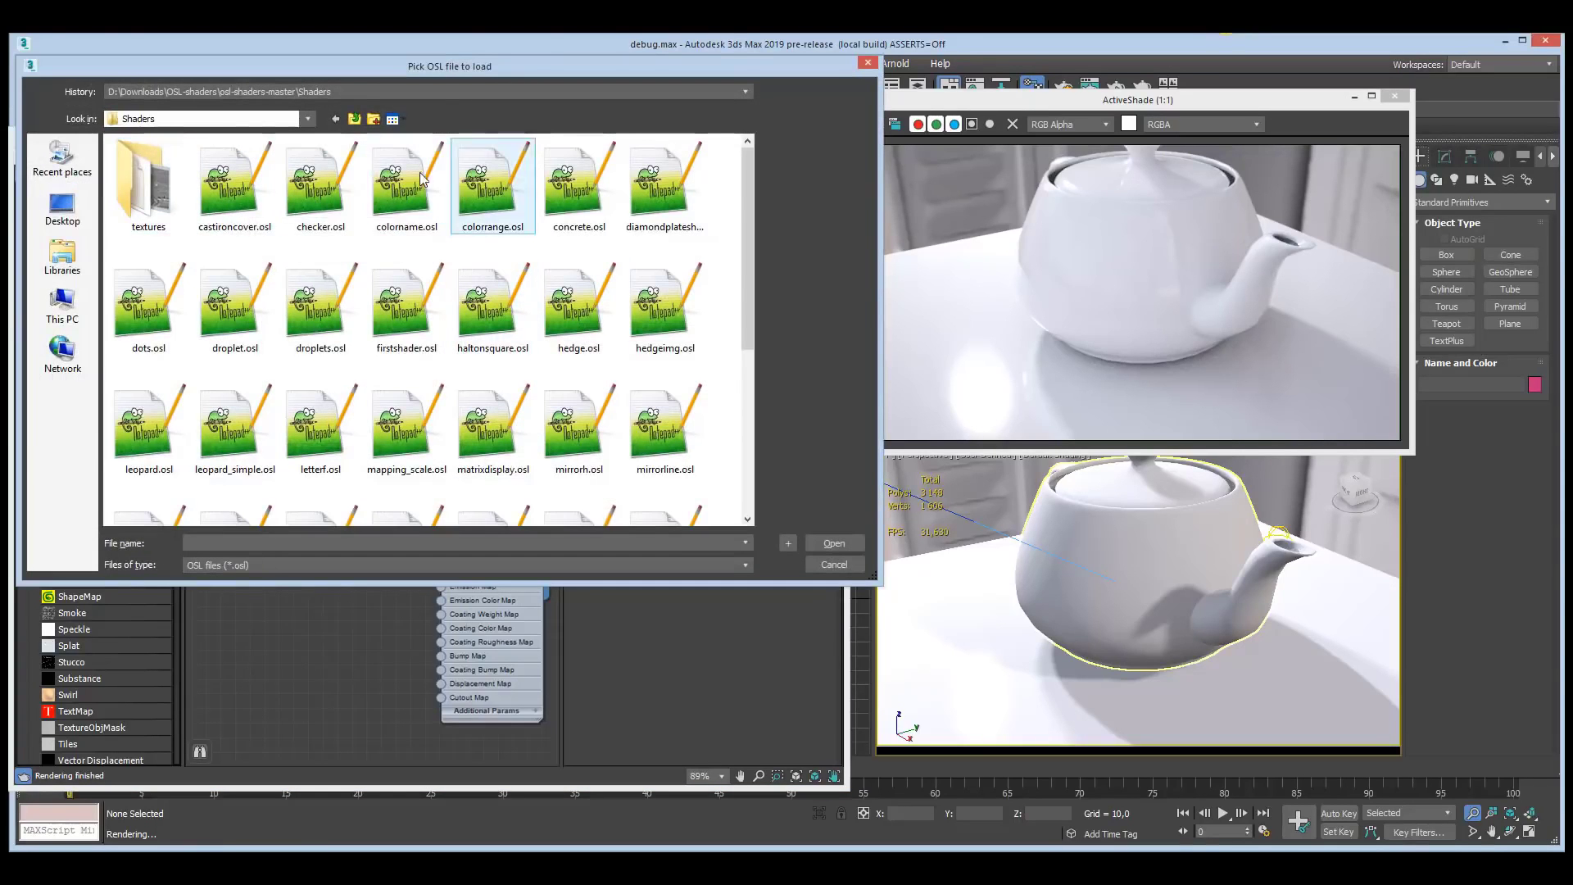
left_click(355, 120)
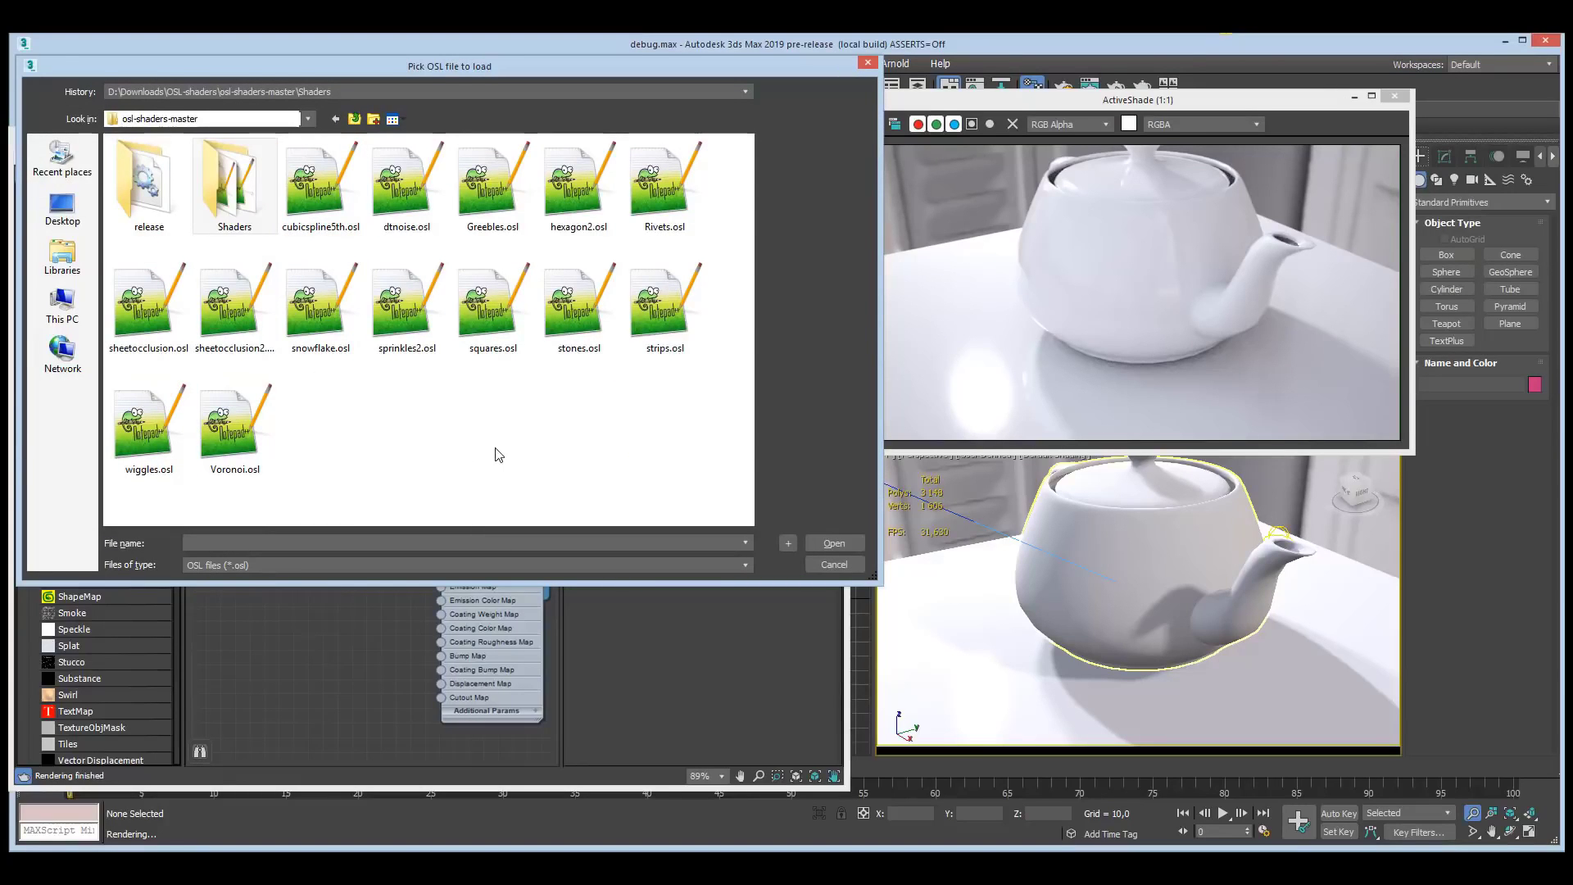
double_click(141, 442)
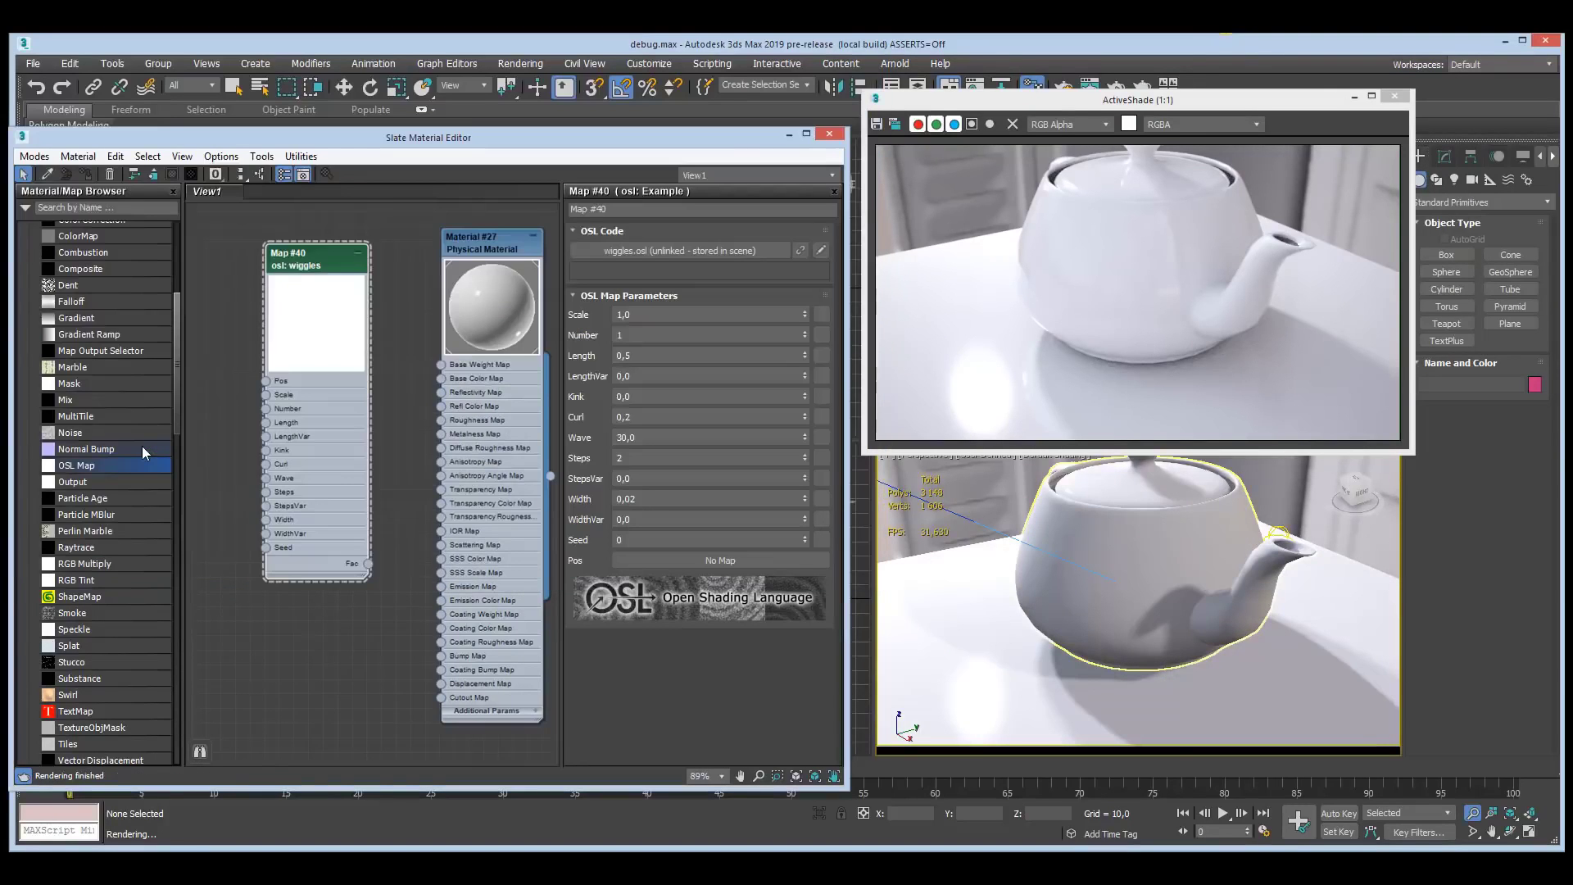
- Set the wiggles map's Scale to 0.02 and Curl to 0.68, and connect its Fac output to Base Color Map
double_click(632, 315)
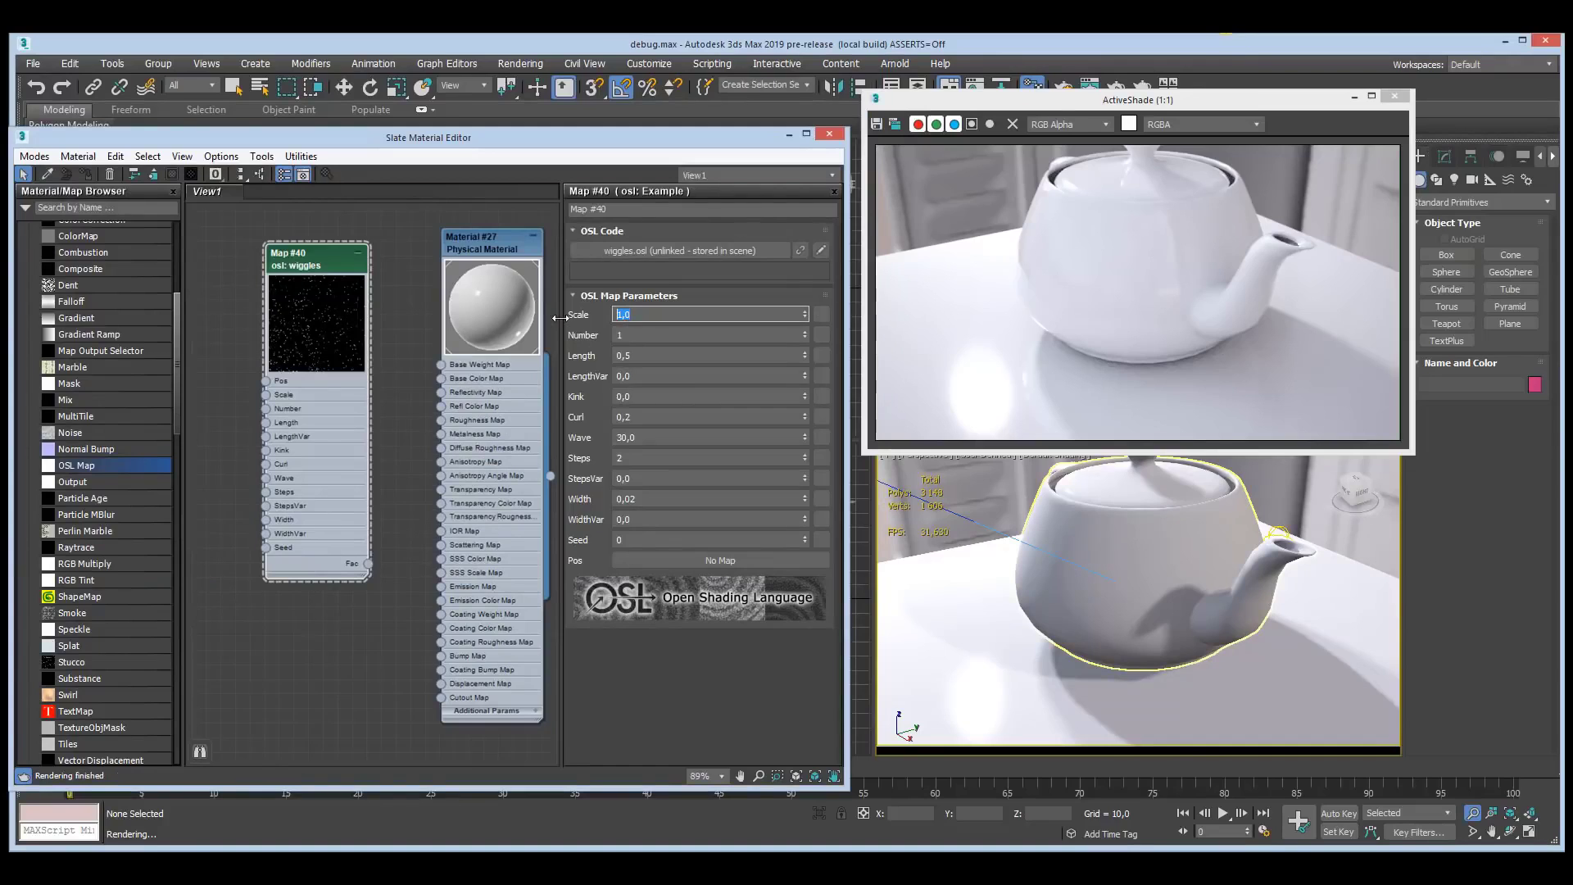
key("Tab")
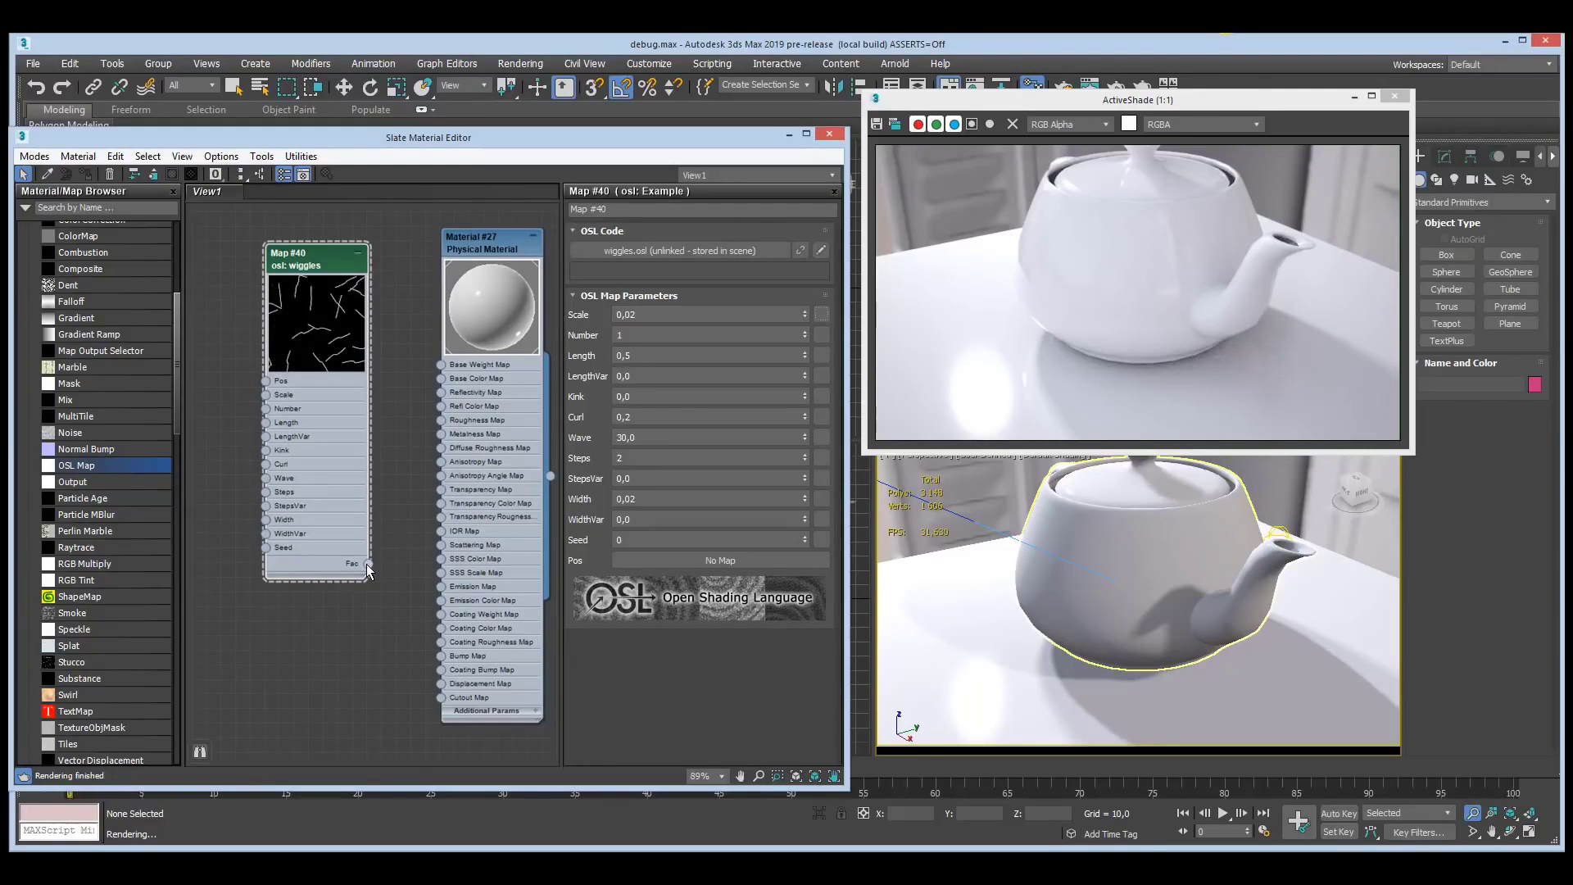
left_click_drag(368, 564, 441, 379)
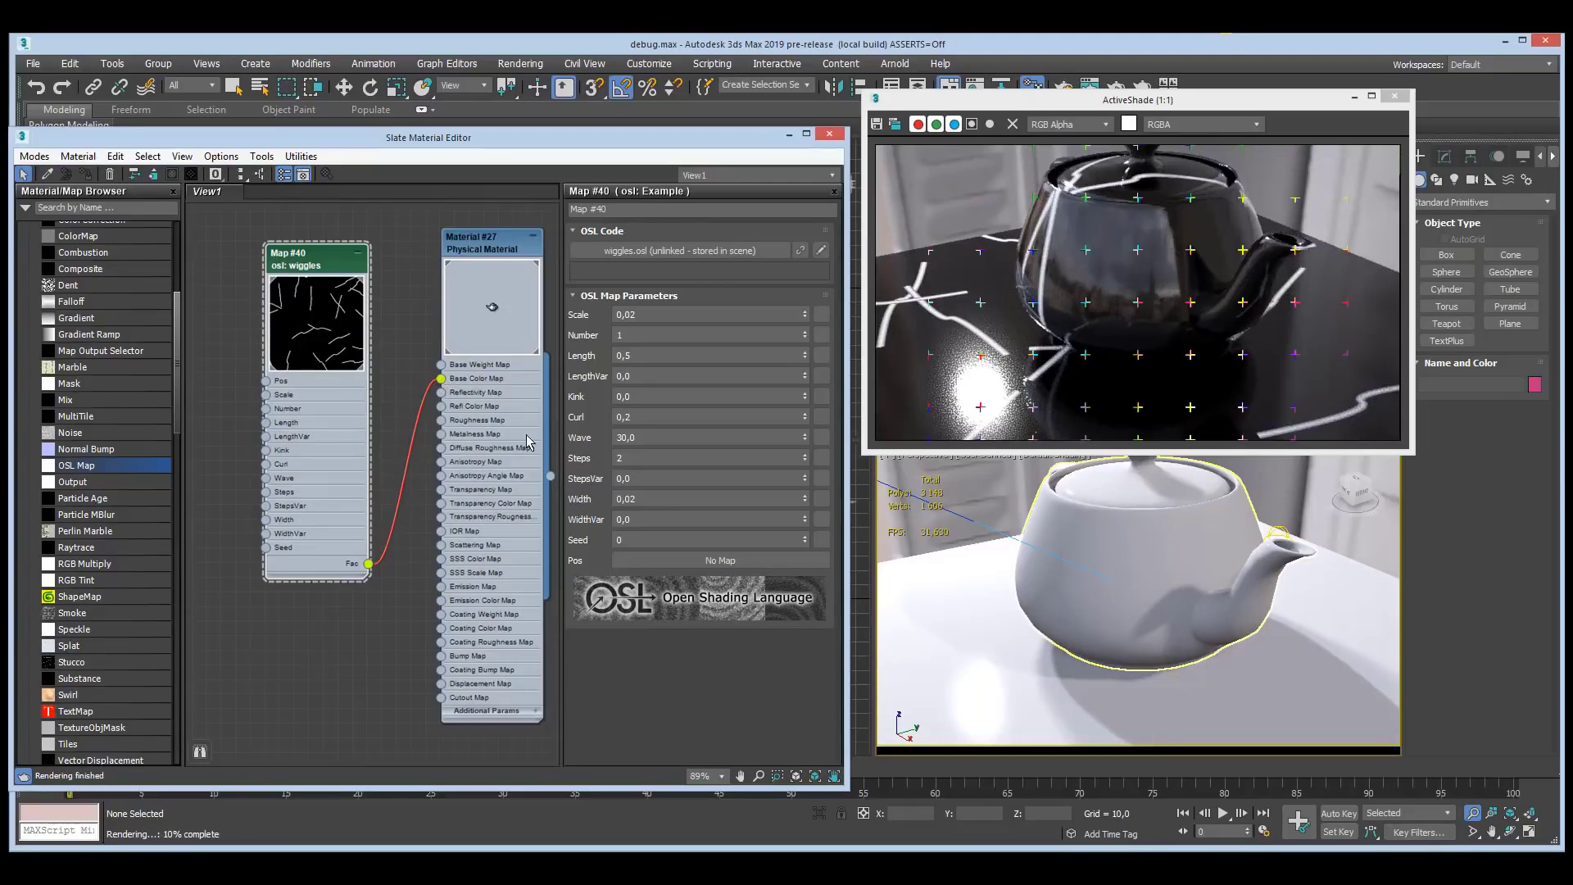
left_click_drag(804, 416, 806, 383)
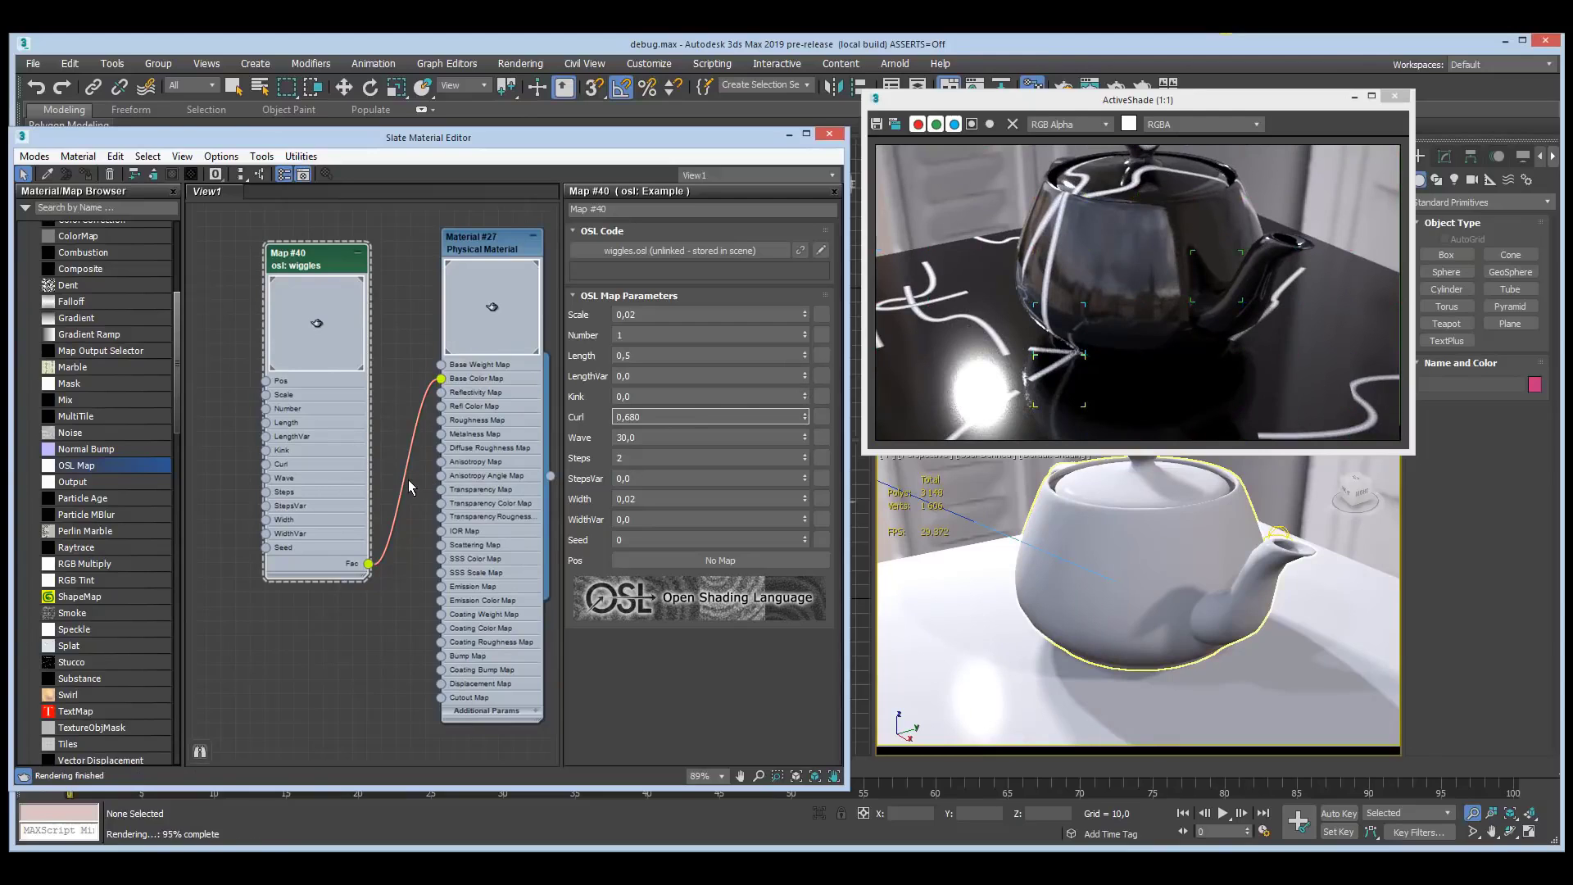
- Replace the map's shader with stones.osl and examine the pattern close up on the tabletop and on the whole teapot
left_click(711, 250)
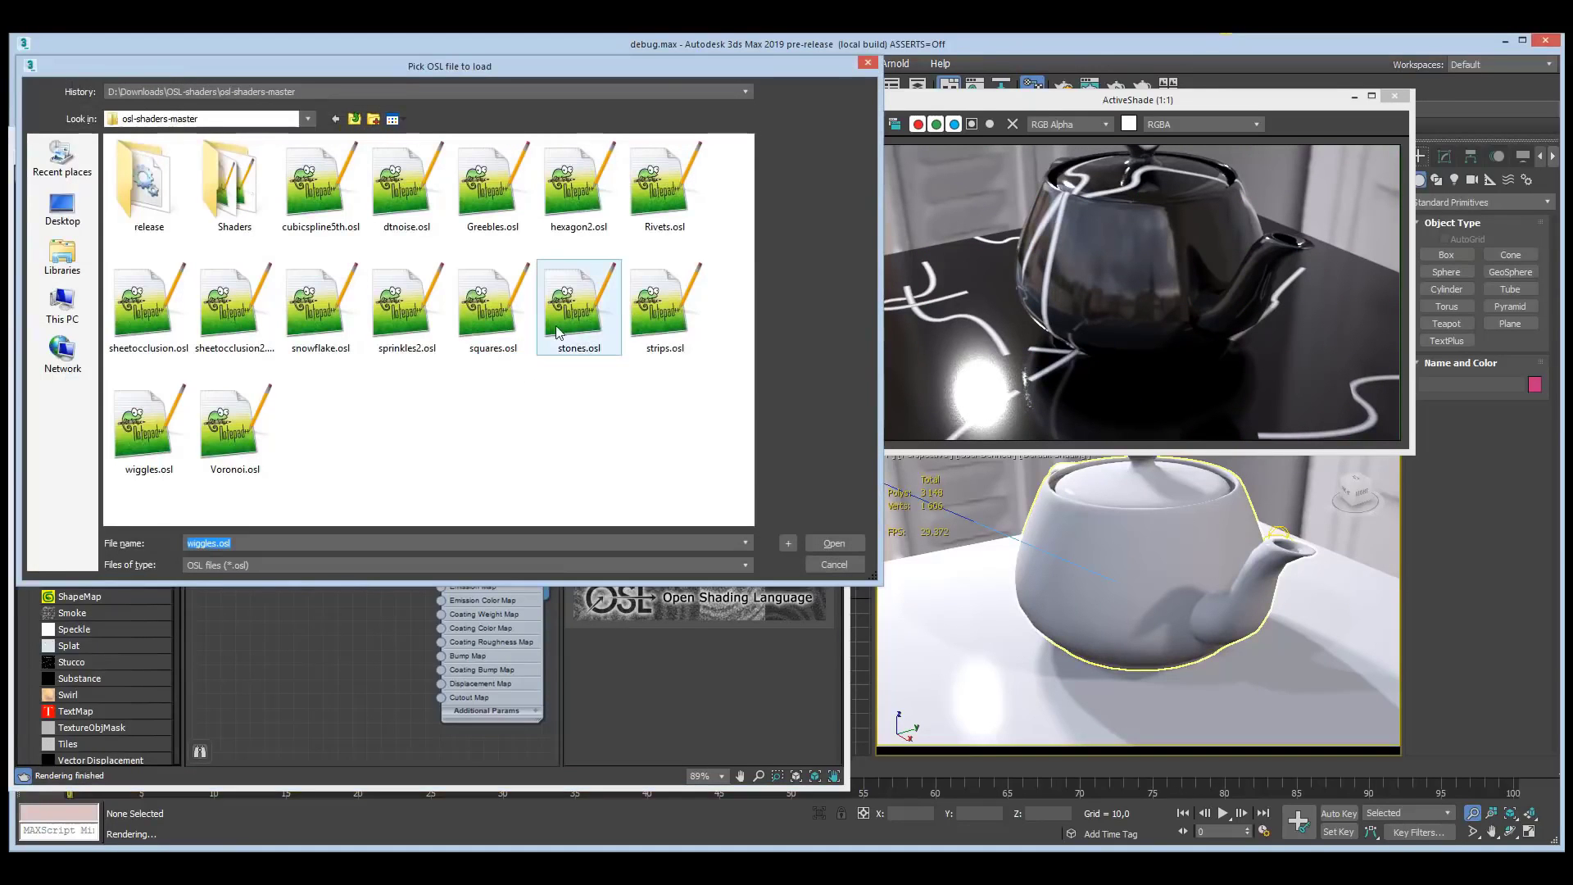
double_click(556, 331)
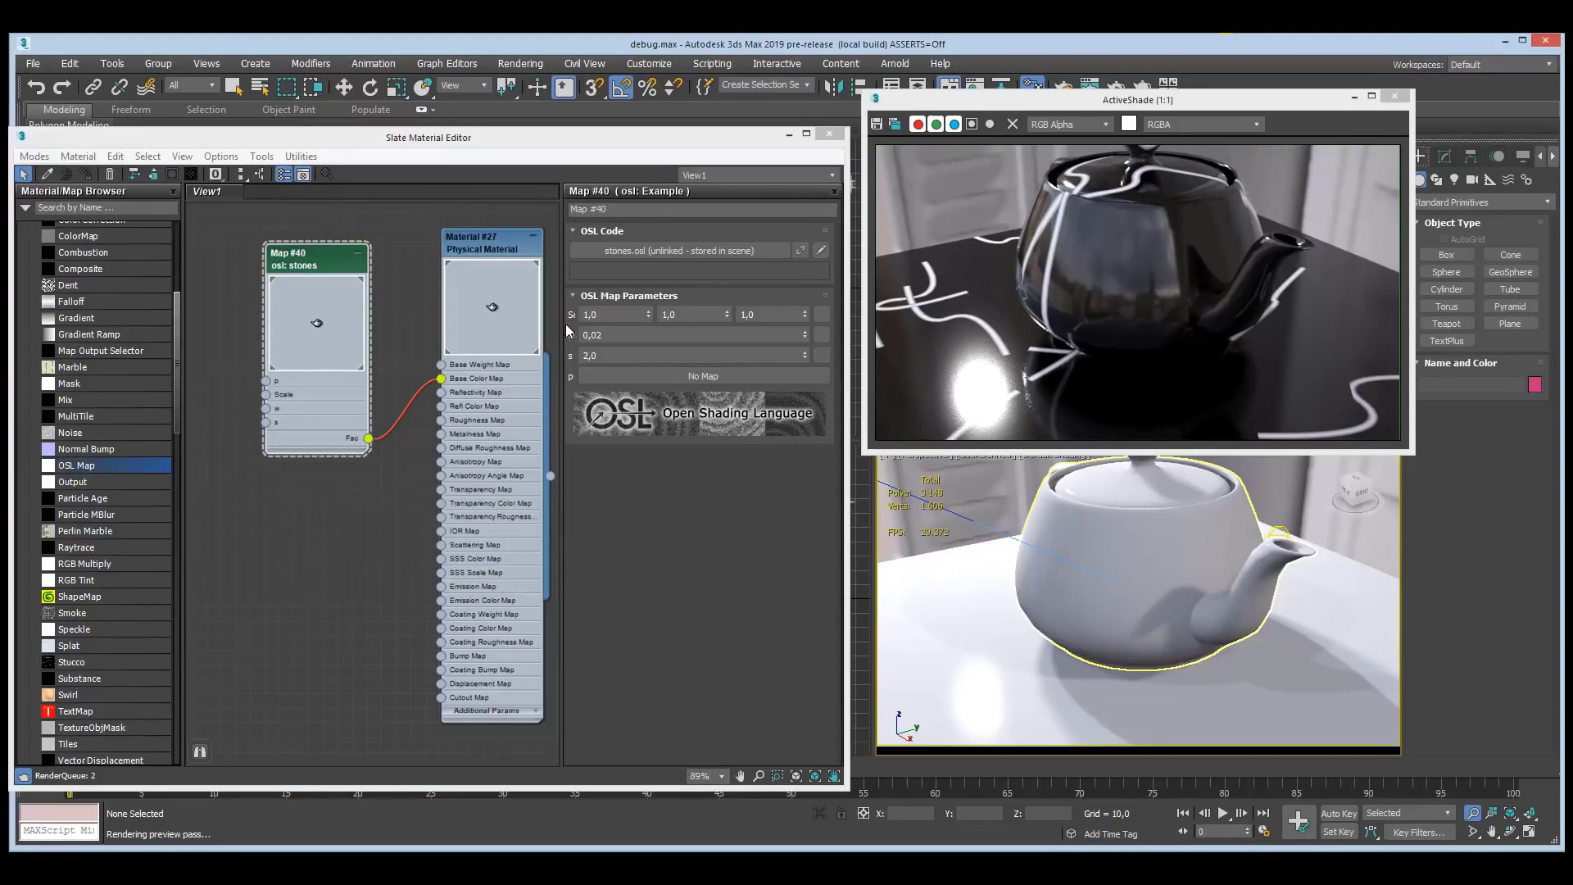
scroll(941, 602, "up", 4)
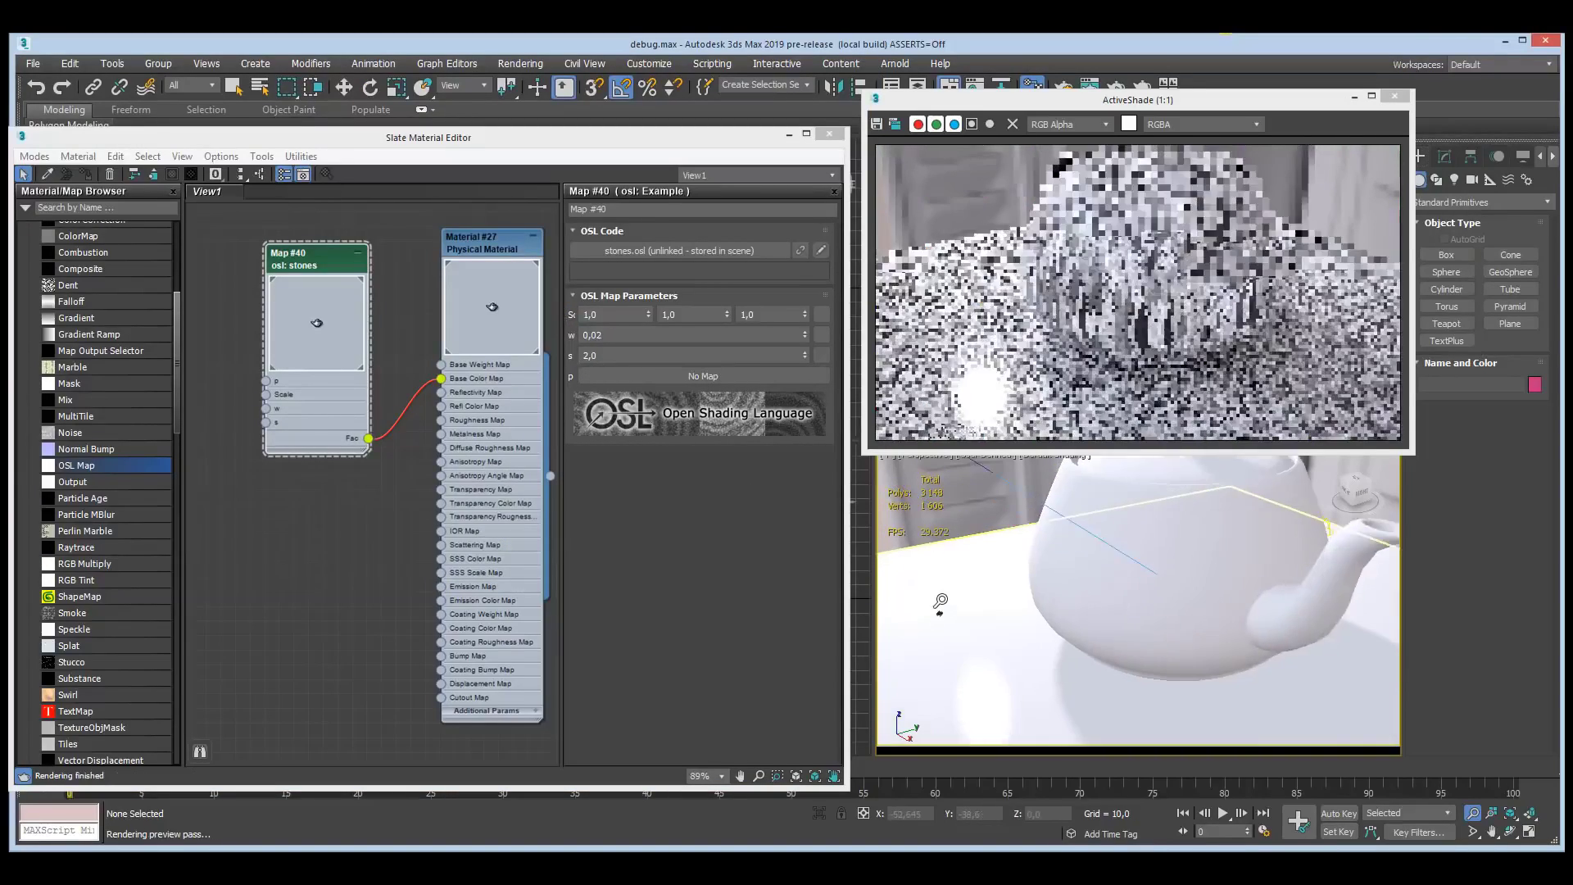
middle_click_drag(941, 600, 945, 541, "ctrl+alt")
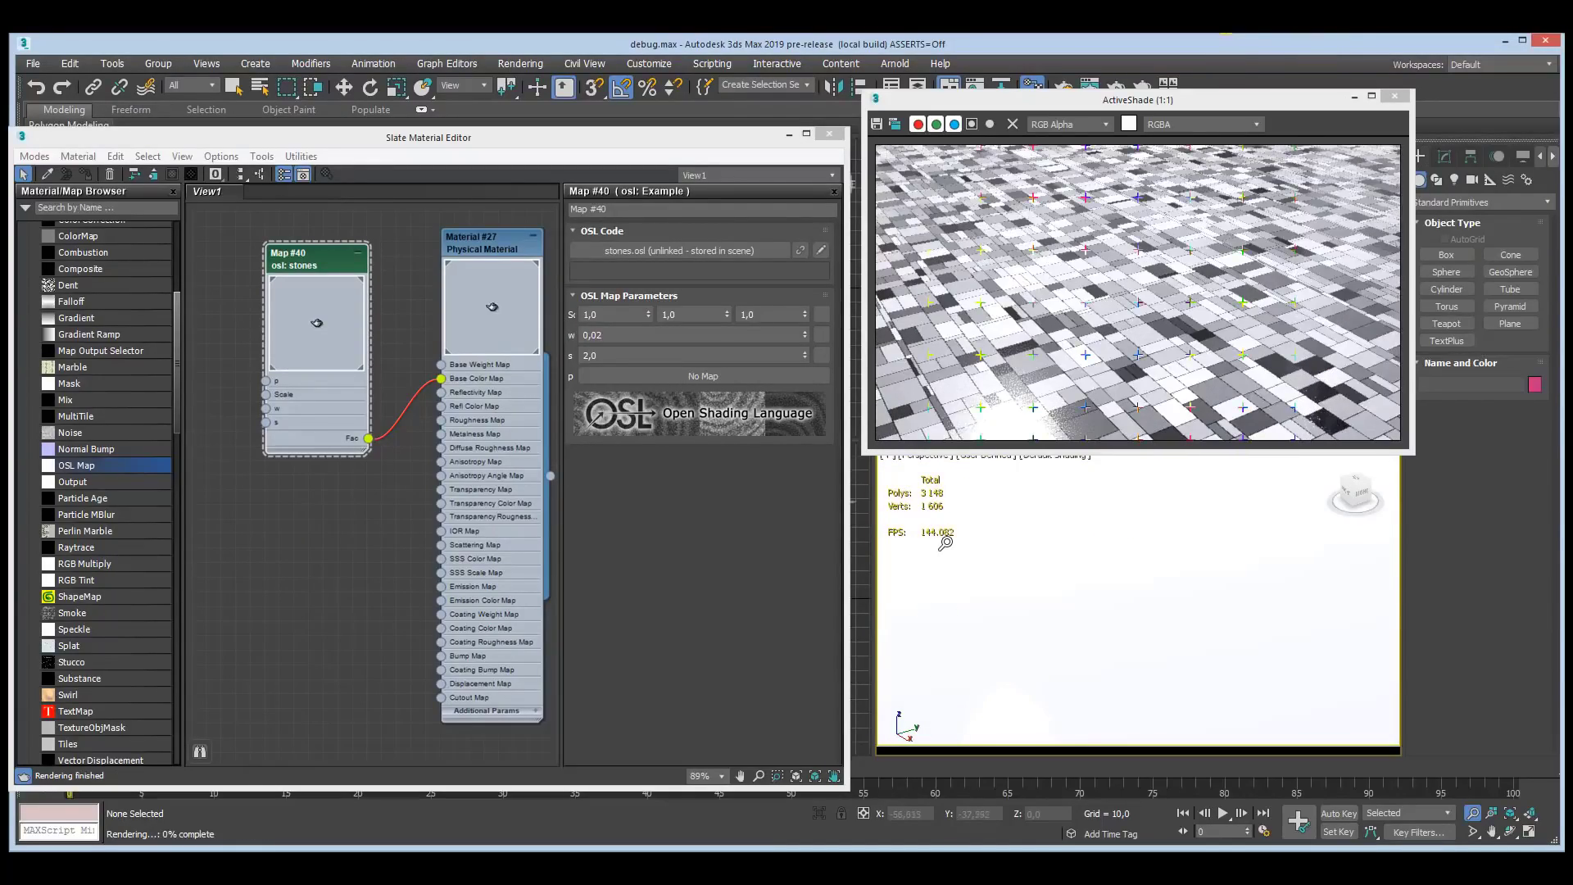
middle_click_drag(1067, 551, 1060, 604, "ctrl+alt")
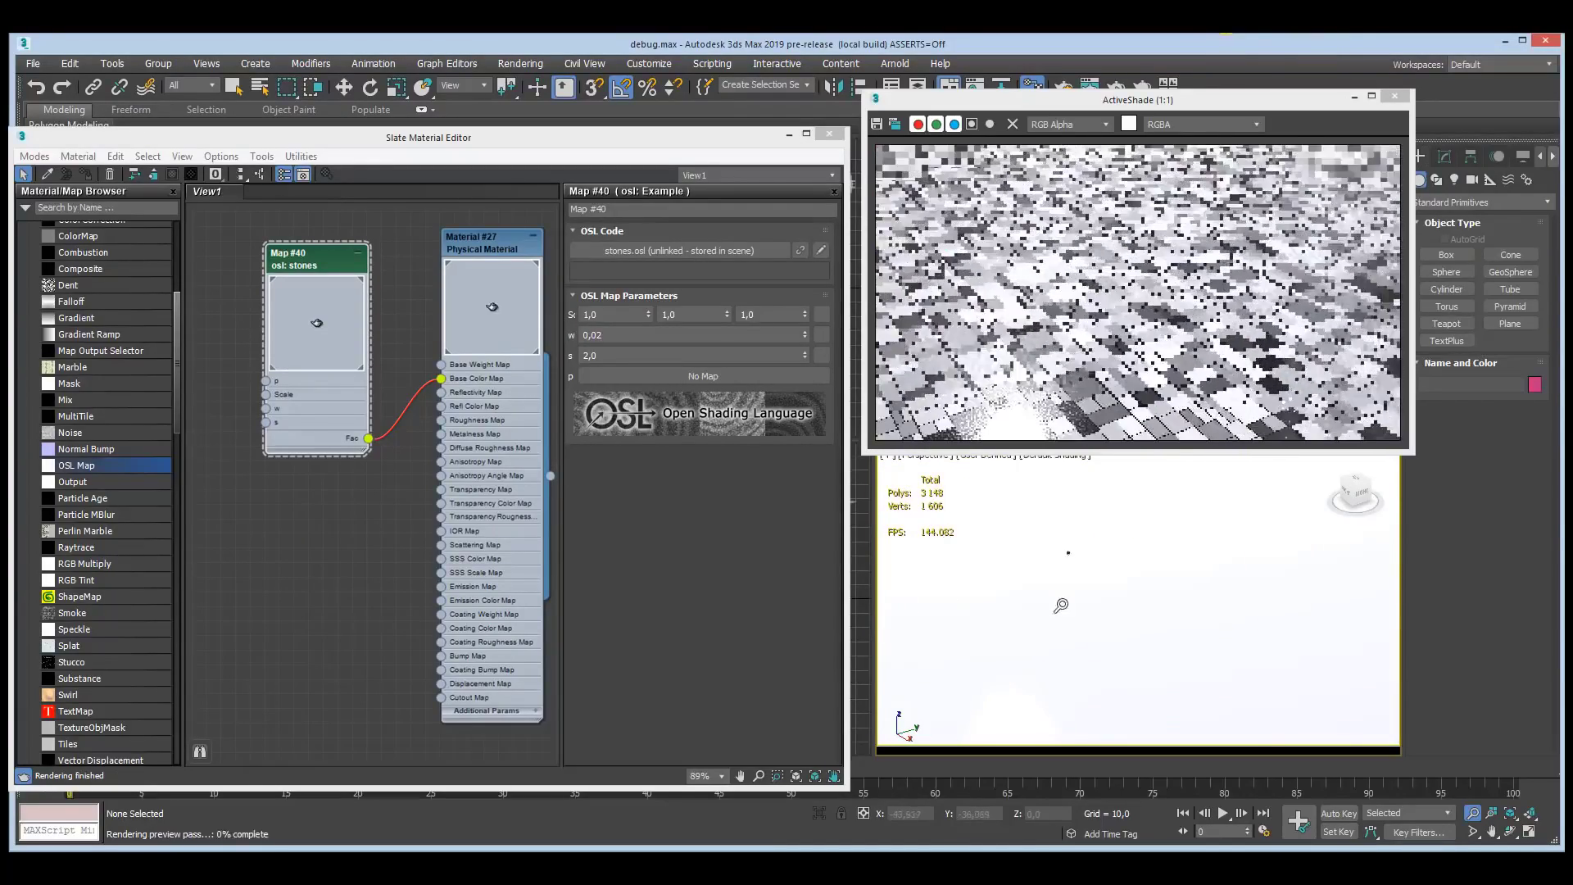
left_click_drag(1061, 606, 1060, 656)
left_click_drag(1053, 562, 1050, 652)
left_click_drag(1097, 597, 1102, 639)
middle_click_drag(1114, 627, 1028, 616)
left_click_drag(1072, 591, 1078, 655)
middle_click_drag(1089, 656, 1044, 643)
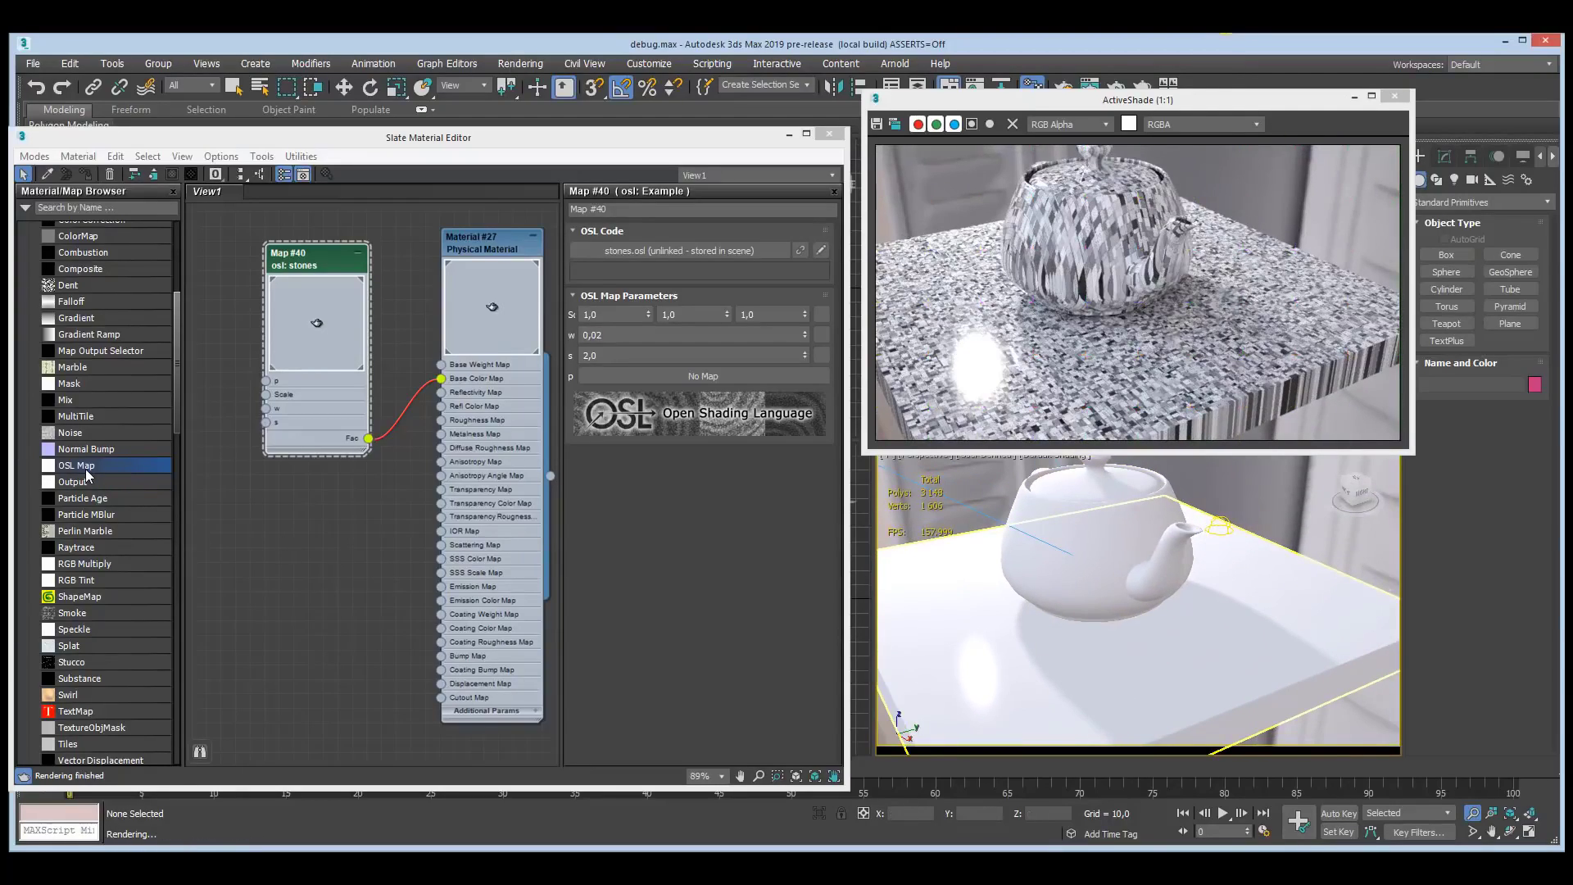
- Add a second OSL Map below the stones map and load leopard.osl from the Shaders folder into it
left_click_drag(85, 466, 229, 536)
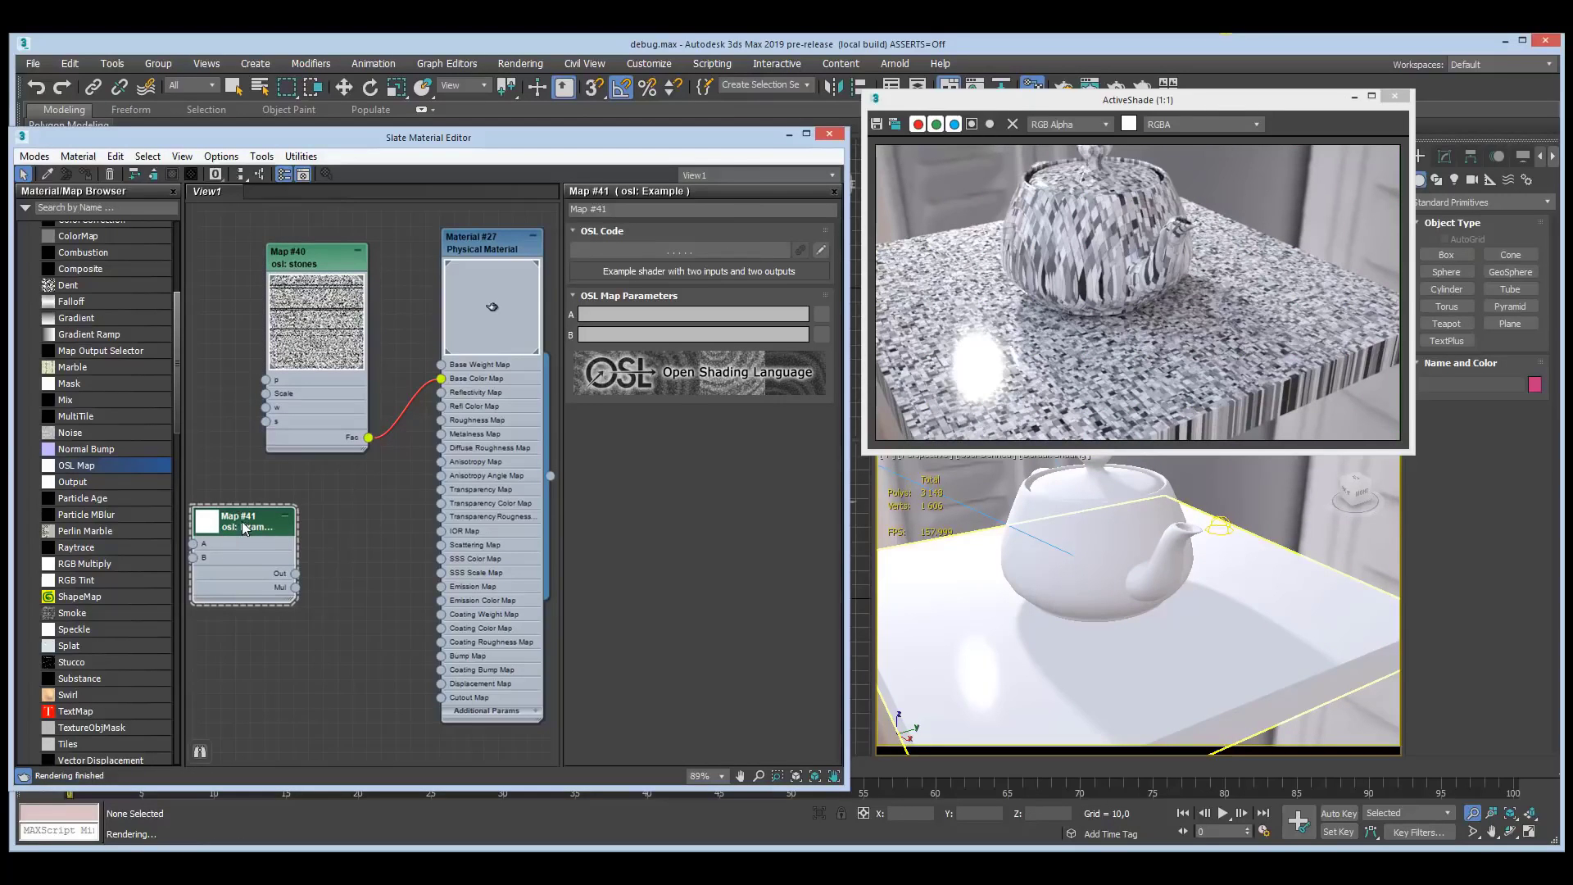
left_click(678, 251)
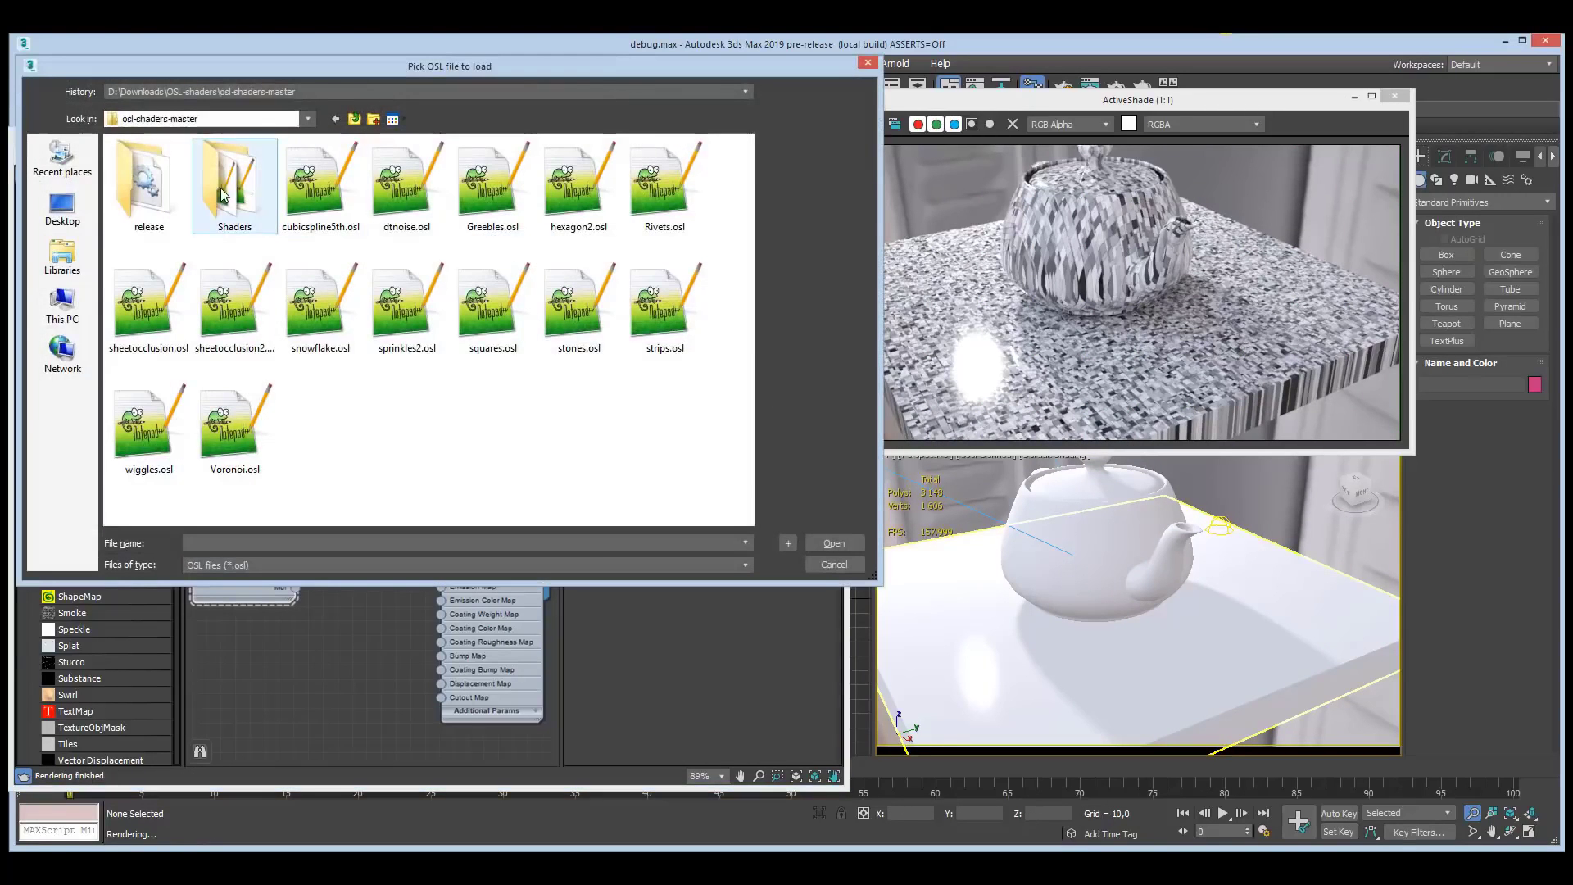
double_click(223, 194)
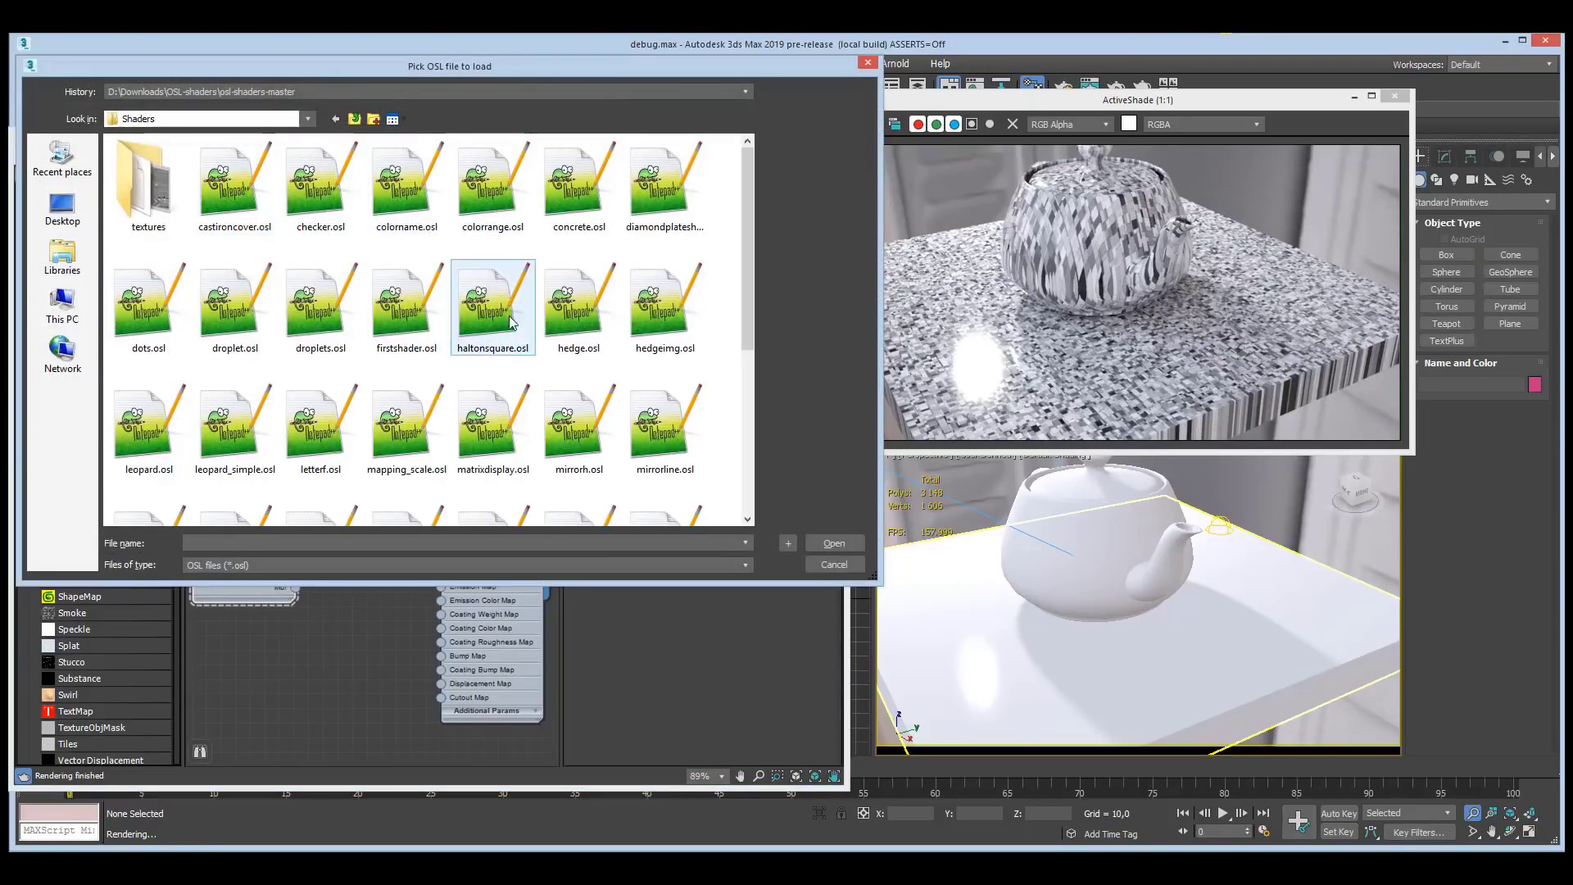
left_click(150, 446)
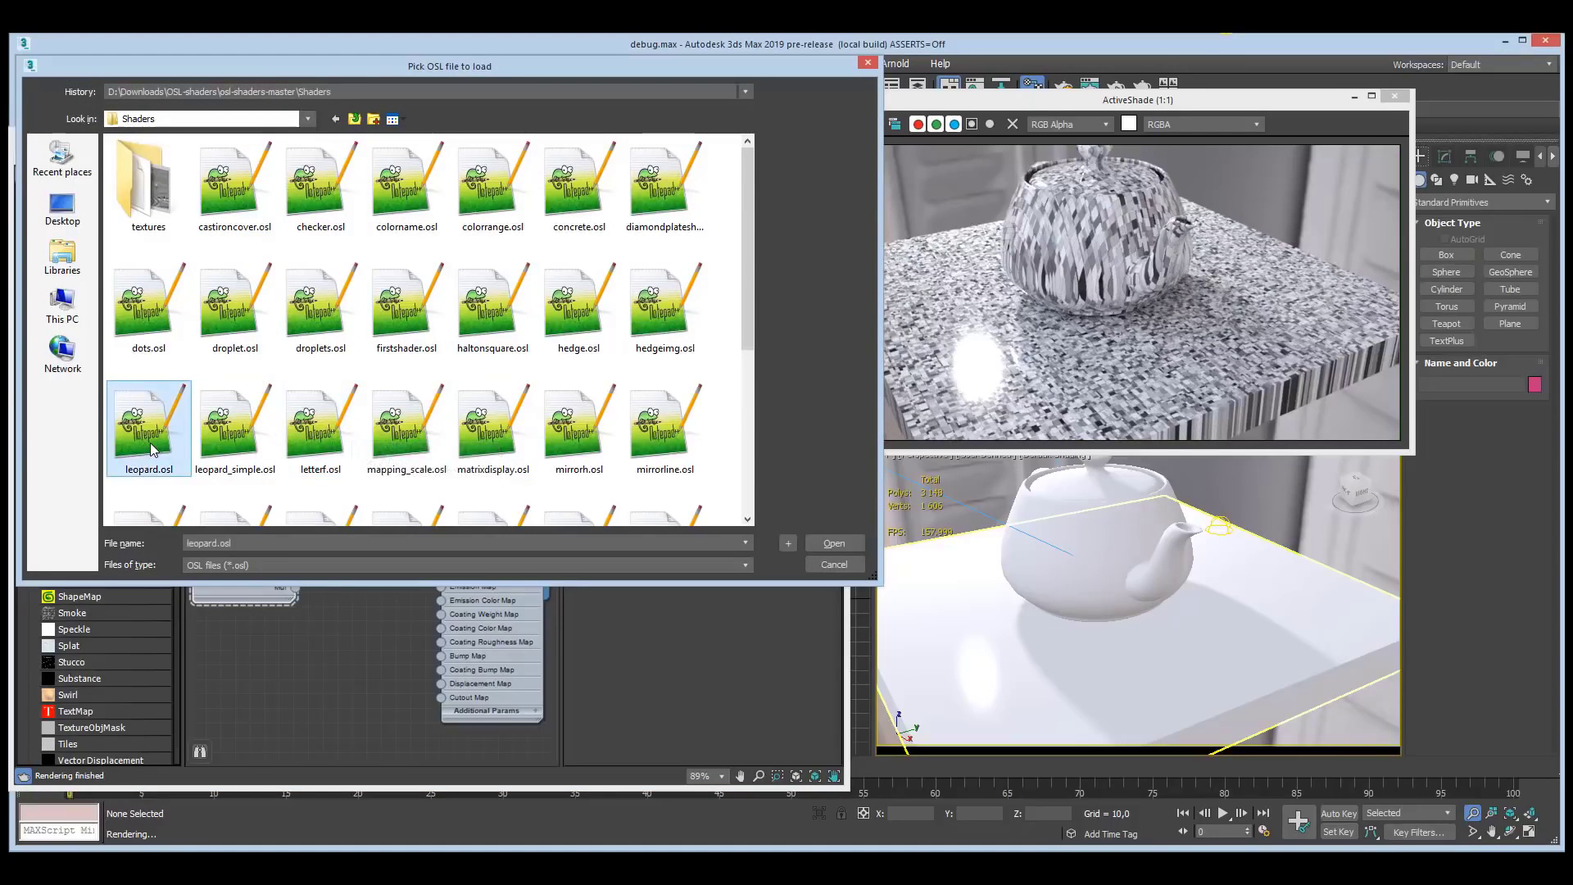
double_click(150, 449)
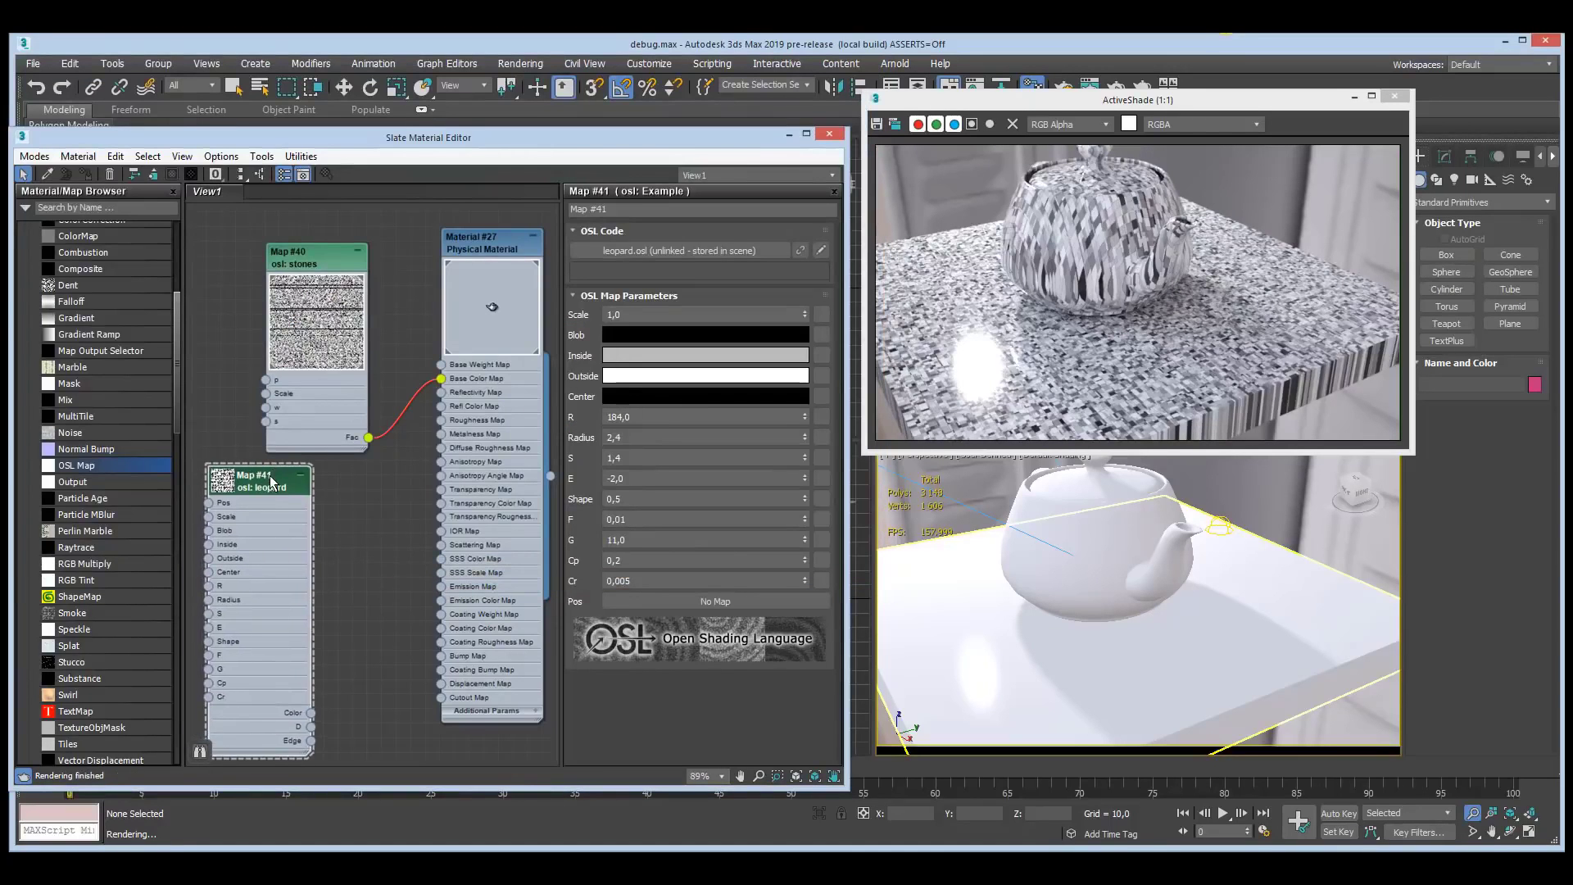
- Connect the leopard map's Color output to Base Color Map and view the pattern close up on the tabletop
left_click_drag(272, 482, 270, 463)
left_click_drag(308, 695, 442, 379)
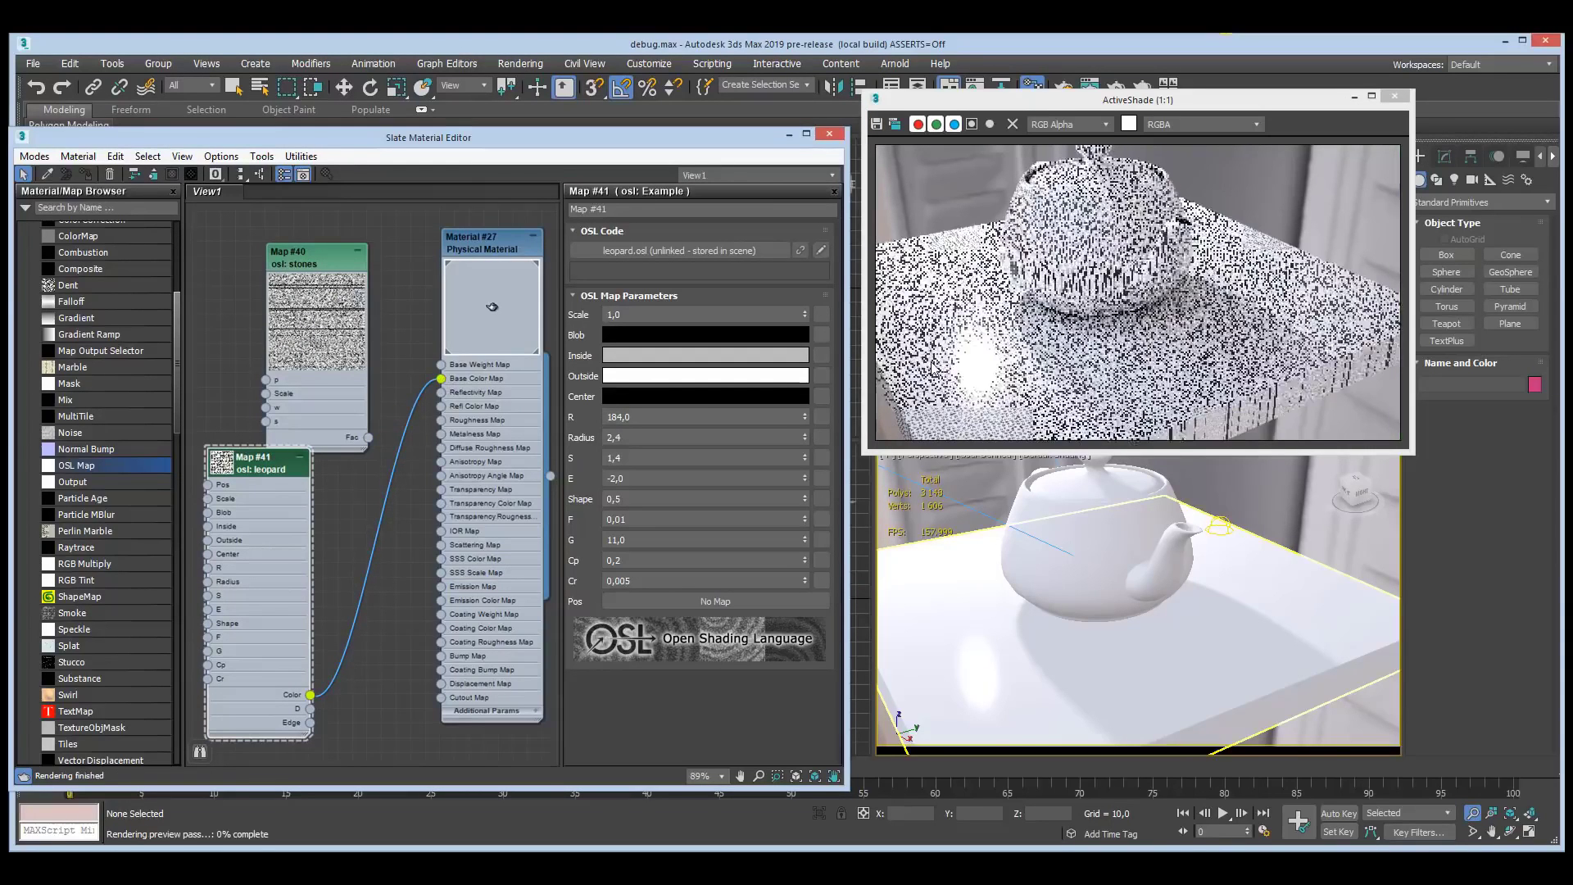
left_click_drag(977, 680, 987, 624)
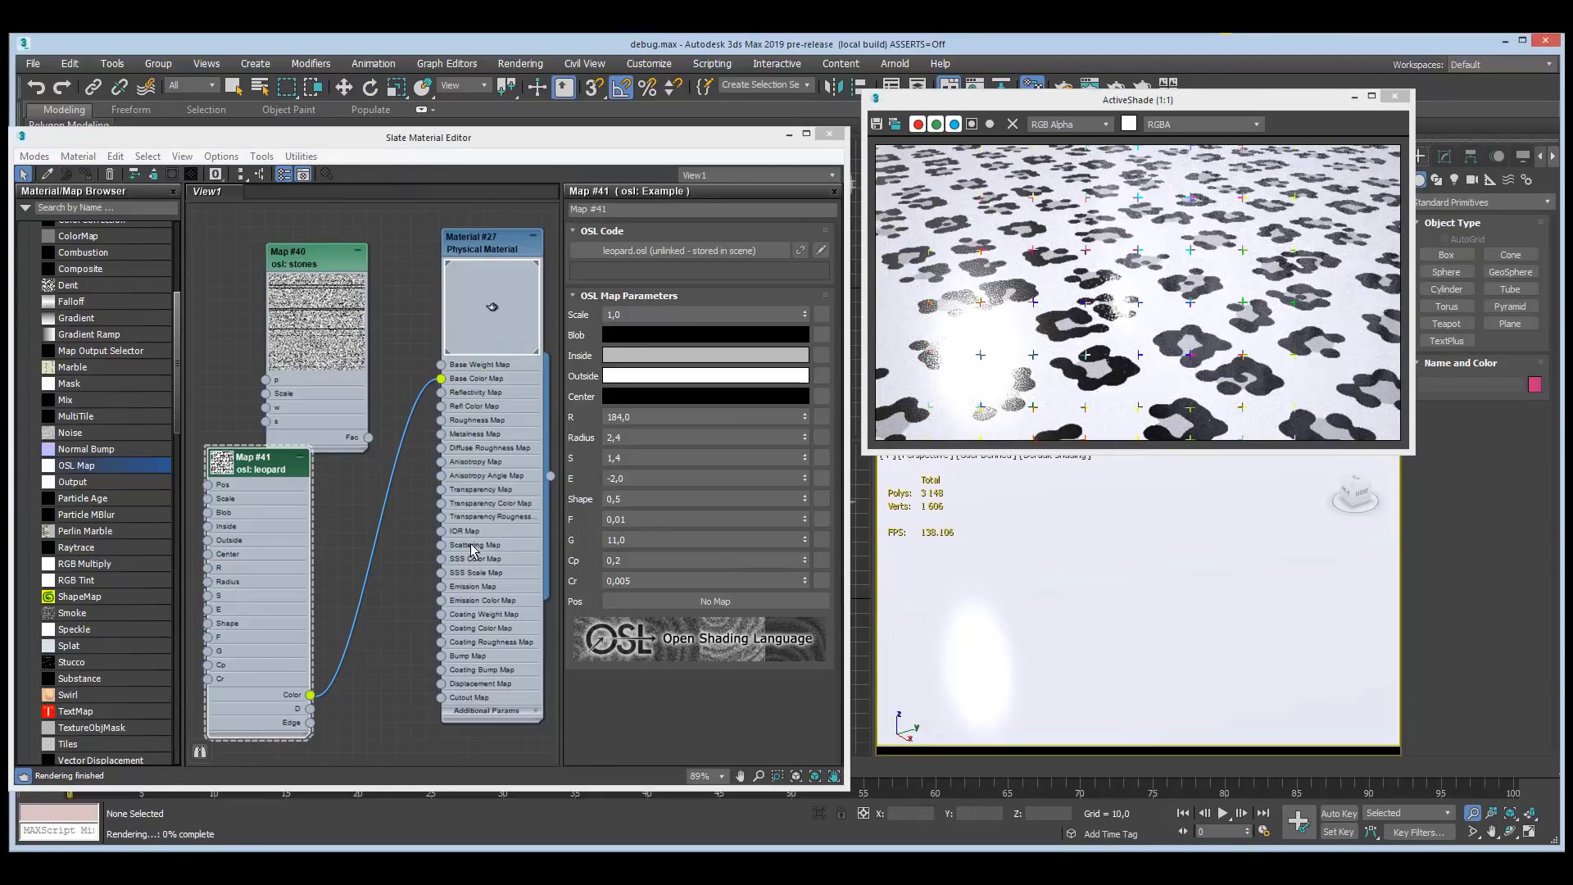
- Connect the leopard map's D output to Base Color Map instead and view it on the whole teapot
left_click_drag(311, 707, 441, 379)
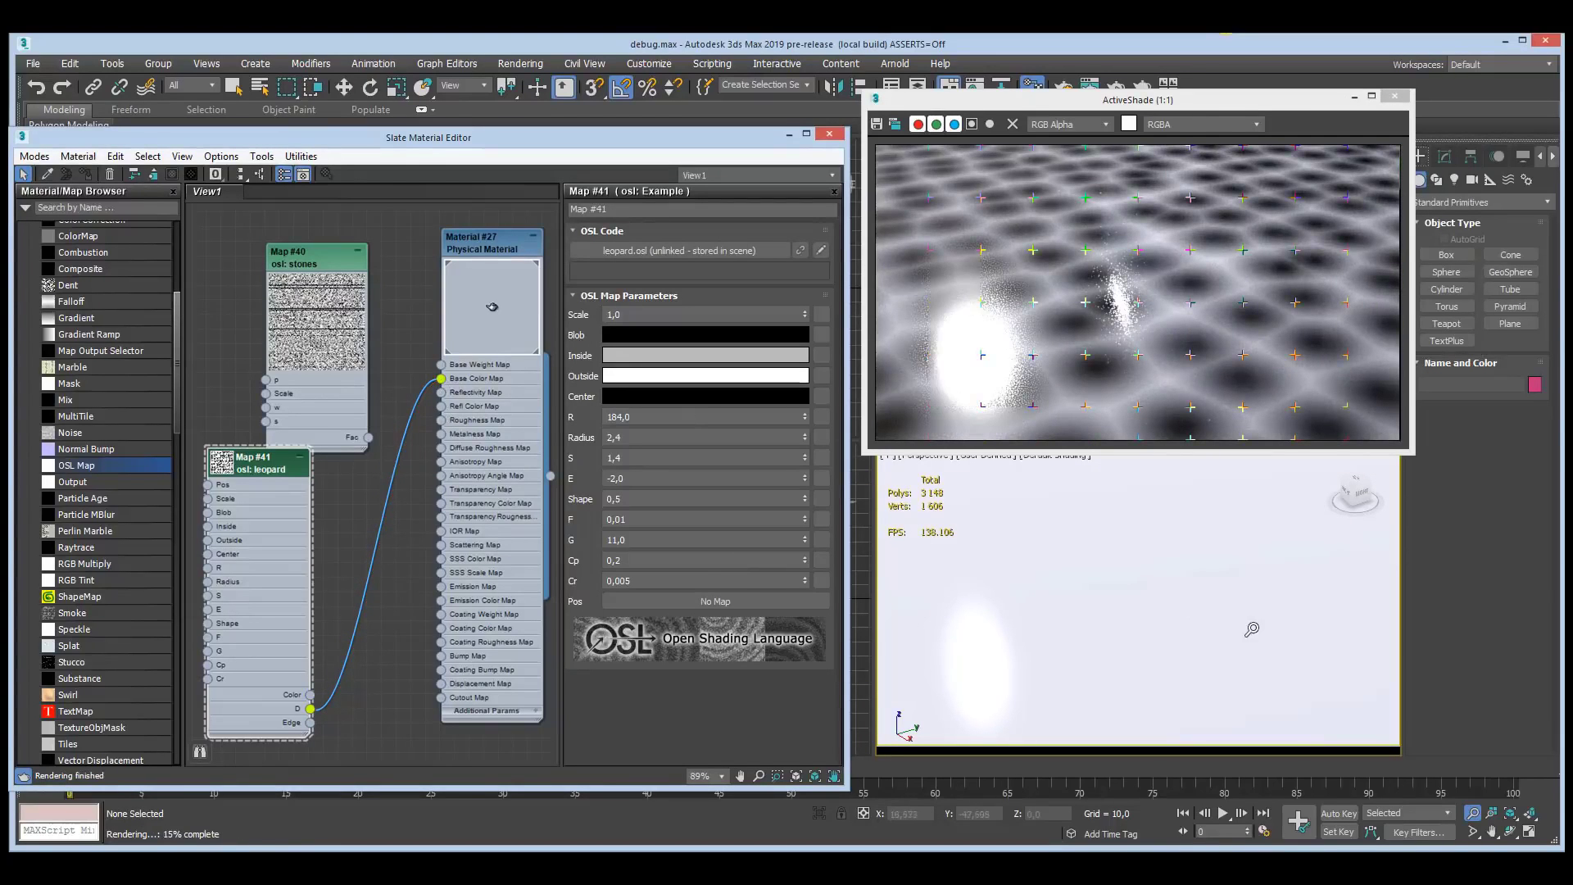
left_click_drag(1053, 567, 1027, 664)
scroll(1084, 636, "down", 5)
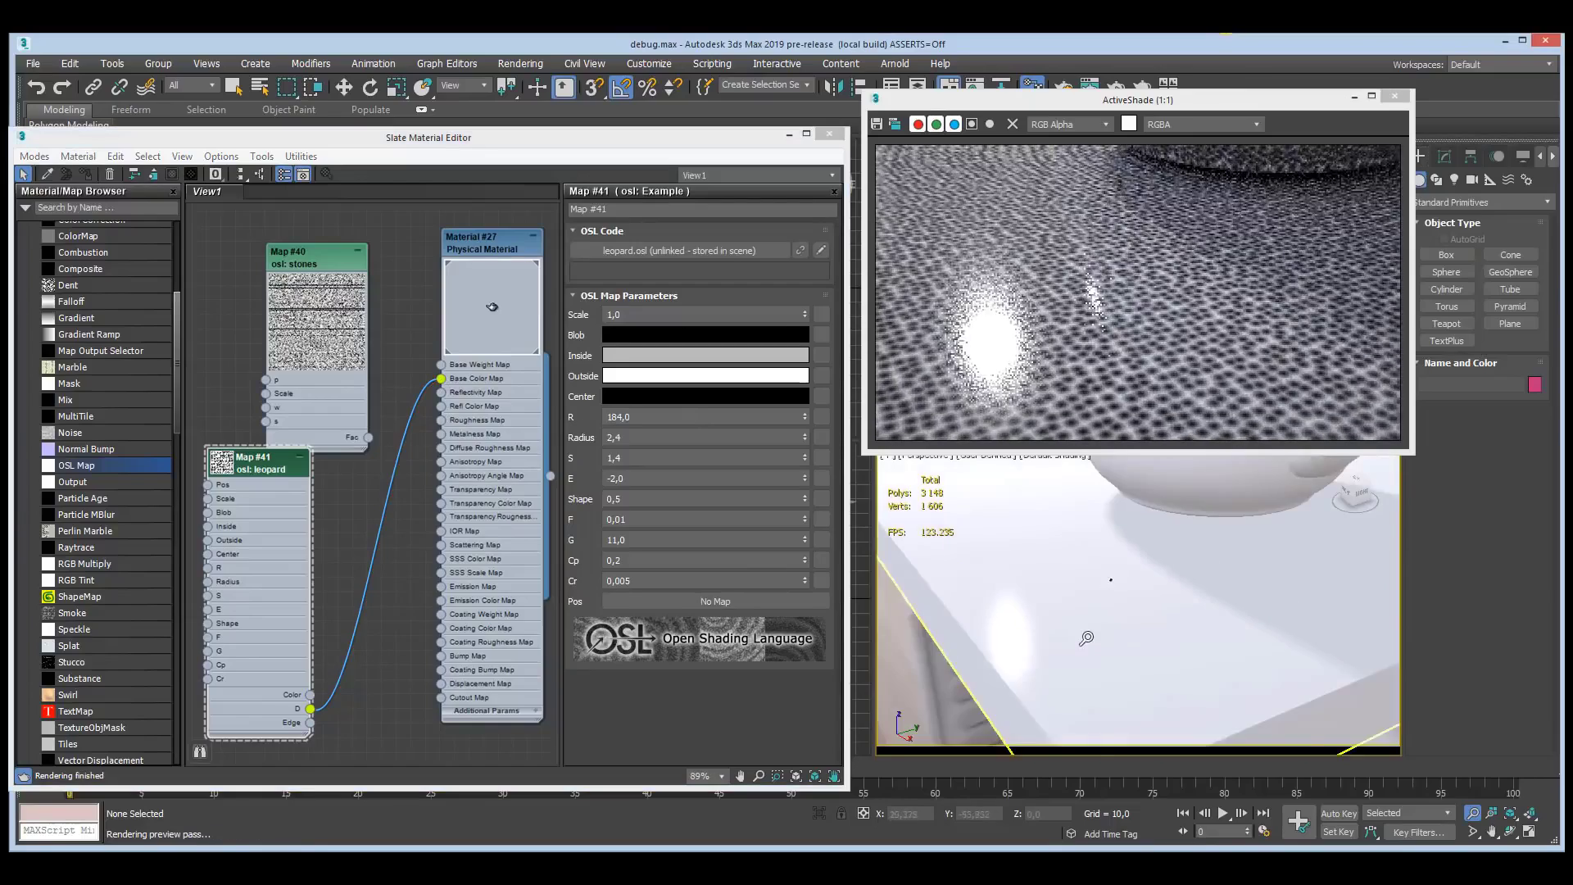
middle_click_drag(1084, 635, 1033, 688, "alt")
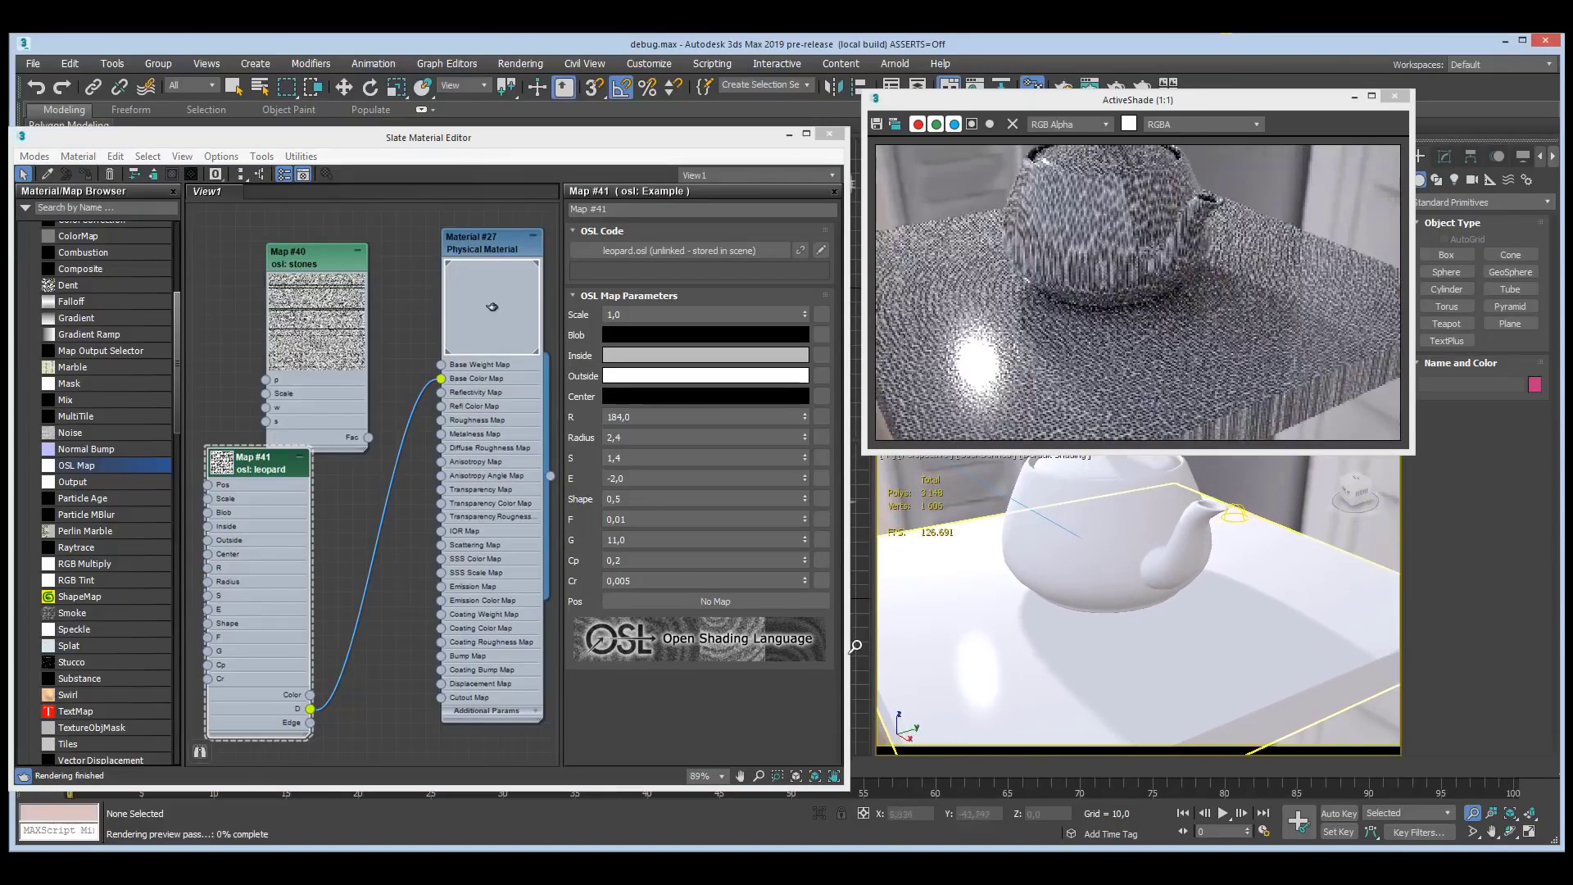
- Line up the leopard map below the stones map, select both OSL maps and delete them
left_click_drag(280, 473, 335, 505)
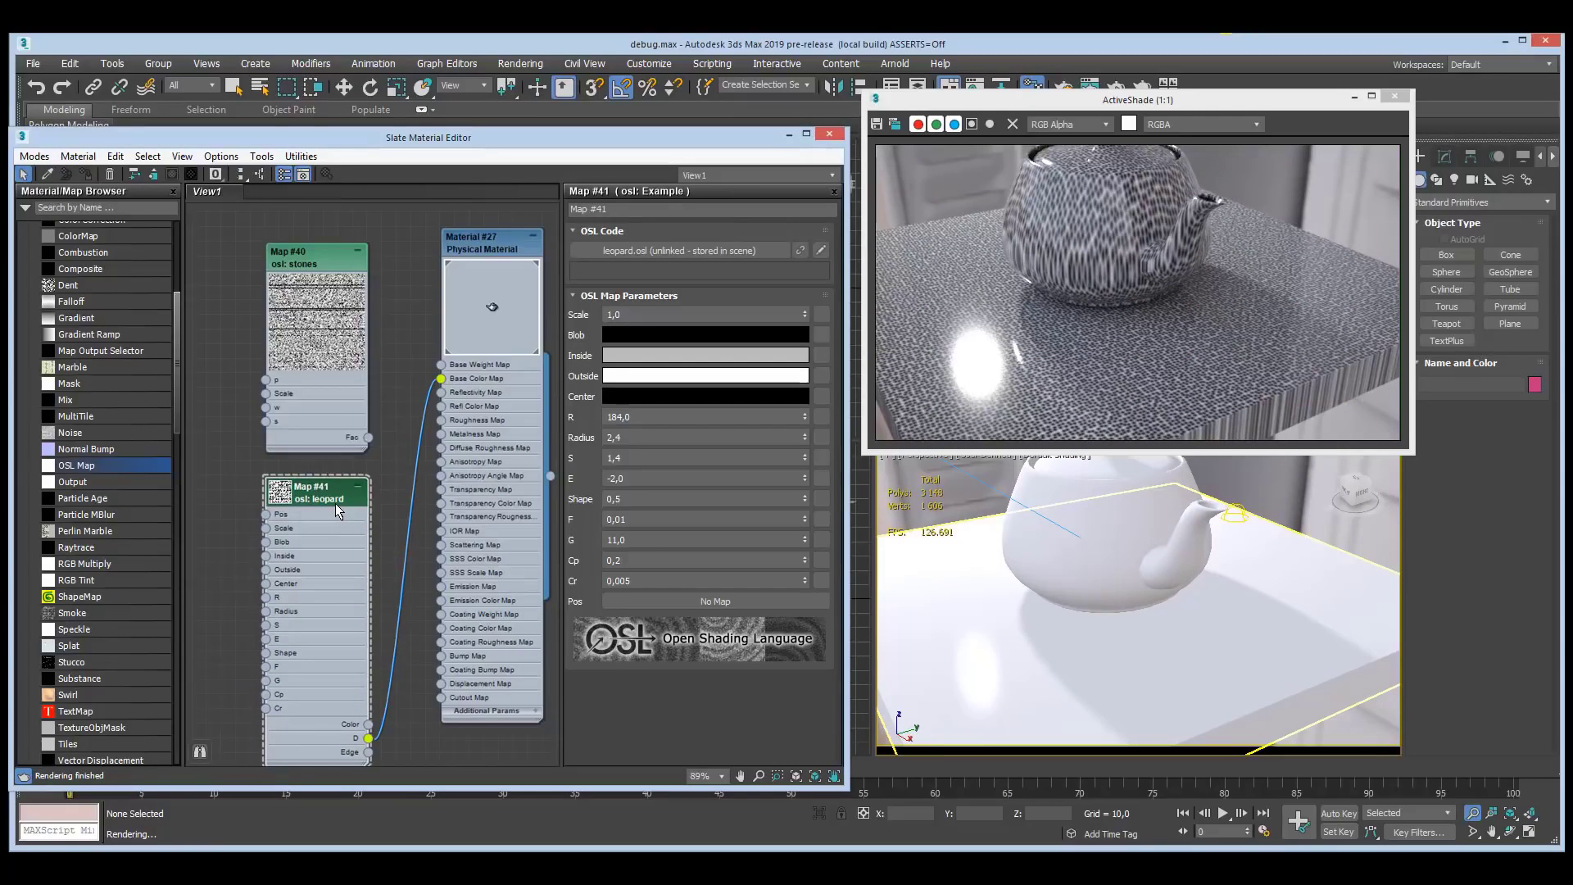
scroll(393, 446, "down", 2)
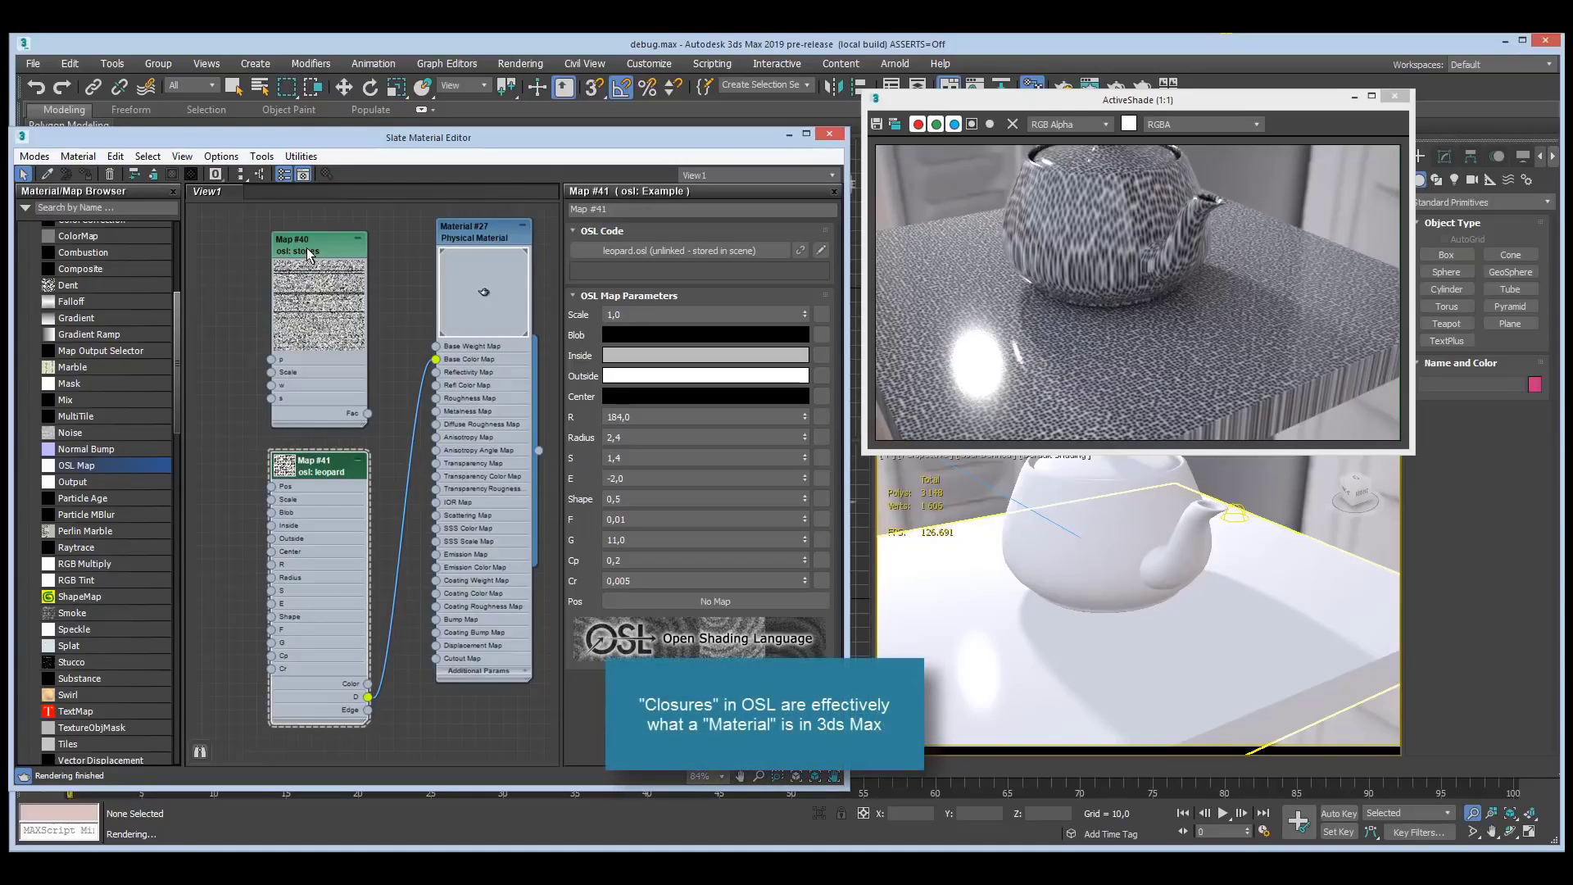
left_click_drag(389, 215, 237, 736)
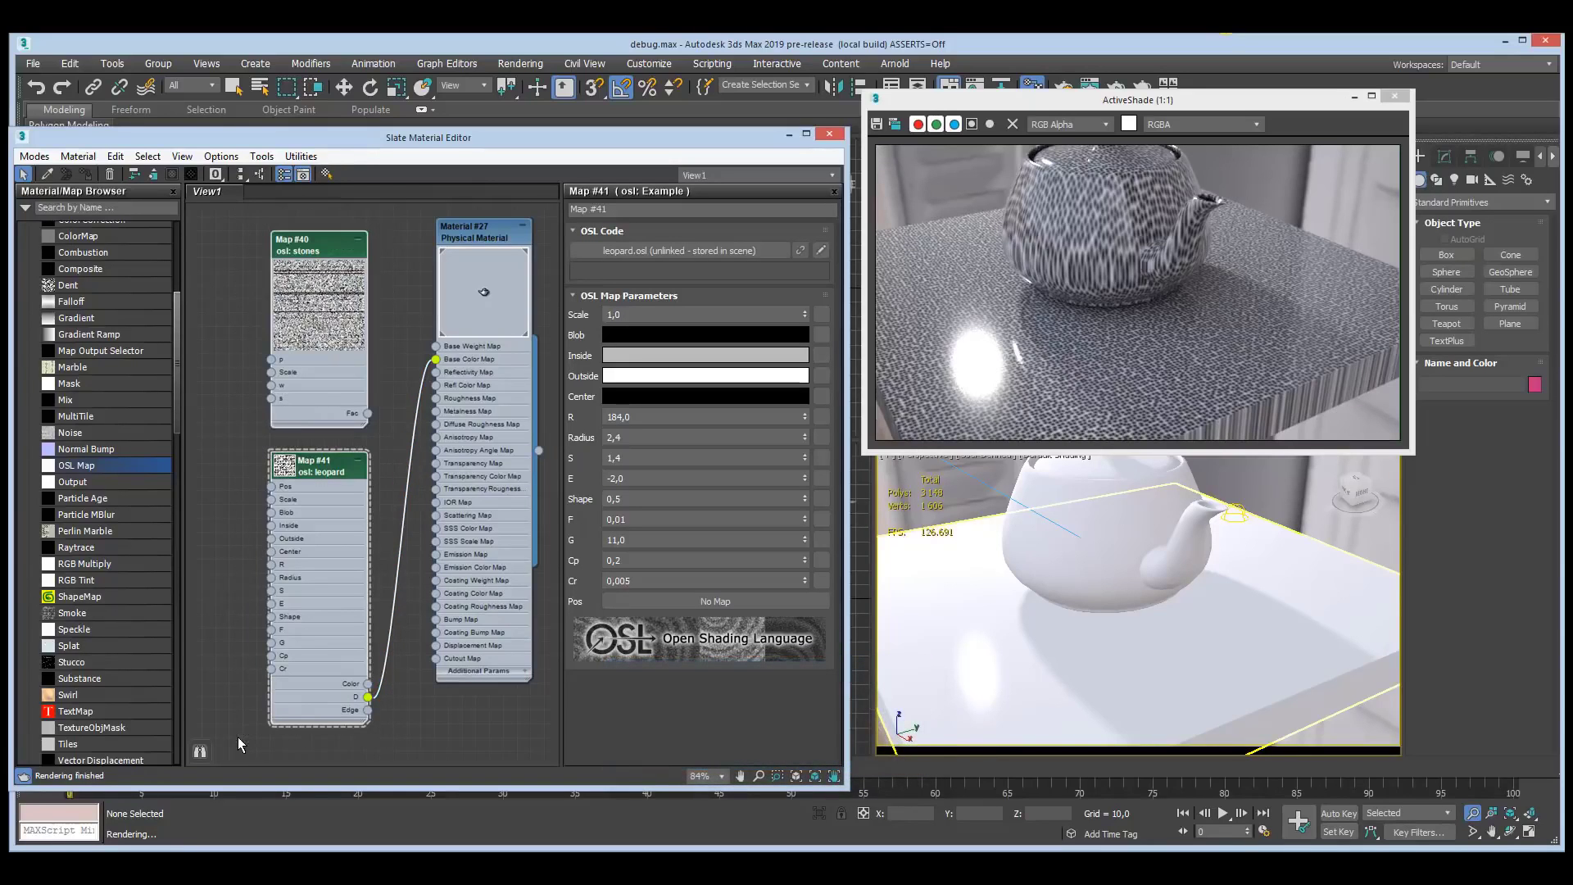
key("Delete")
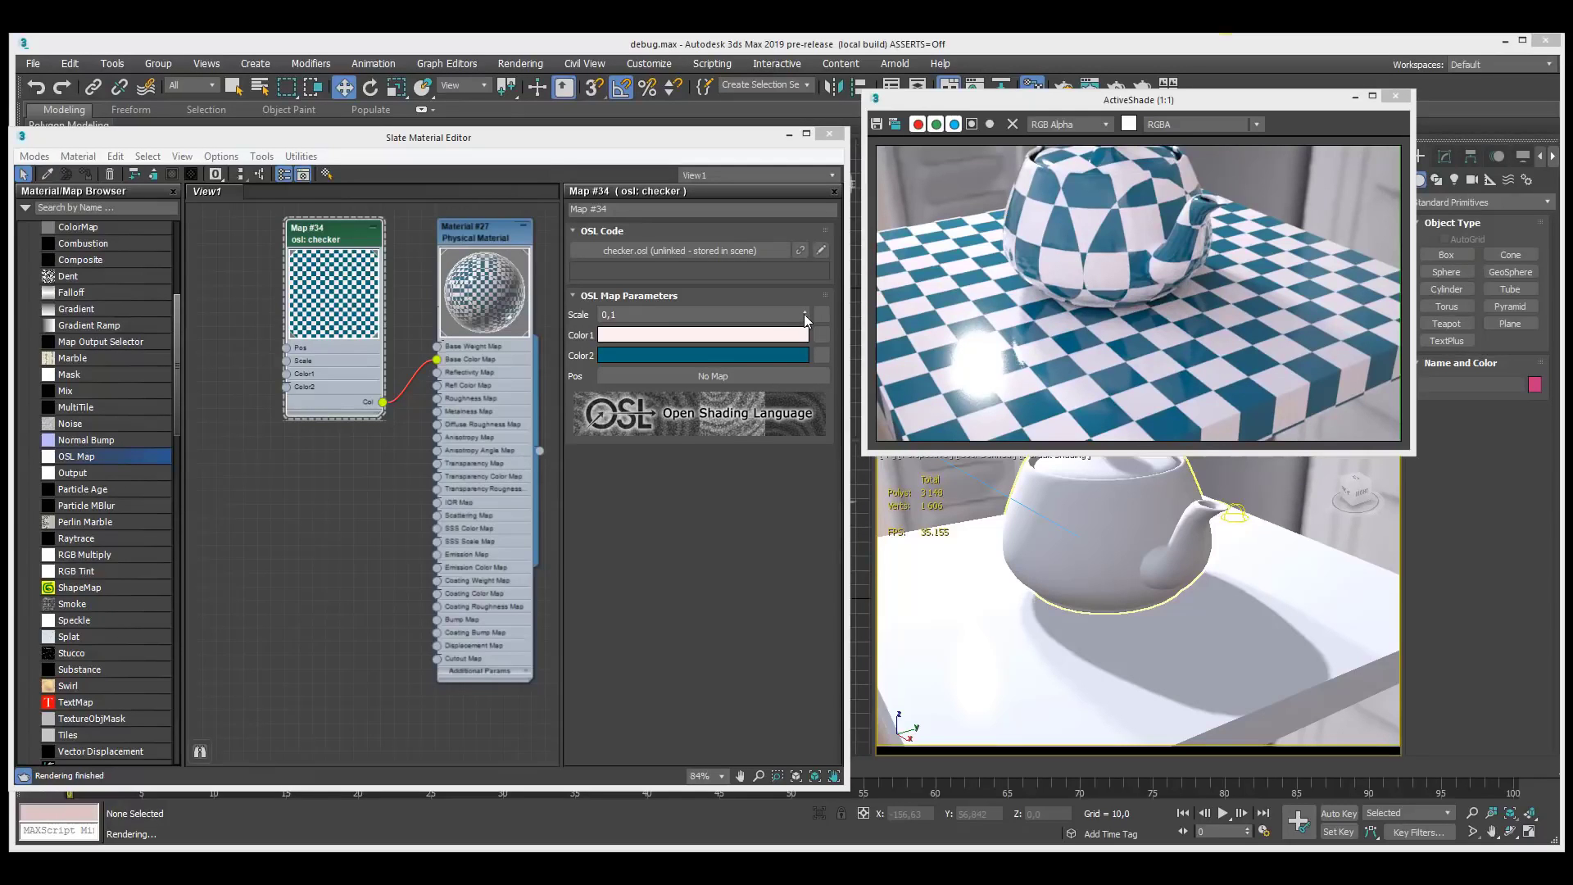
- Set the checker map's Scale to 0.09, open its shader code and place the code editor below the map parameters
left_click_drag(804, 312, 808, 326)
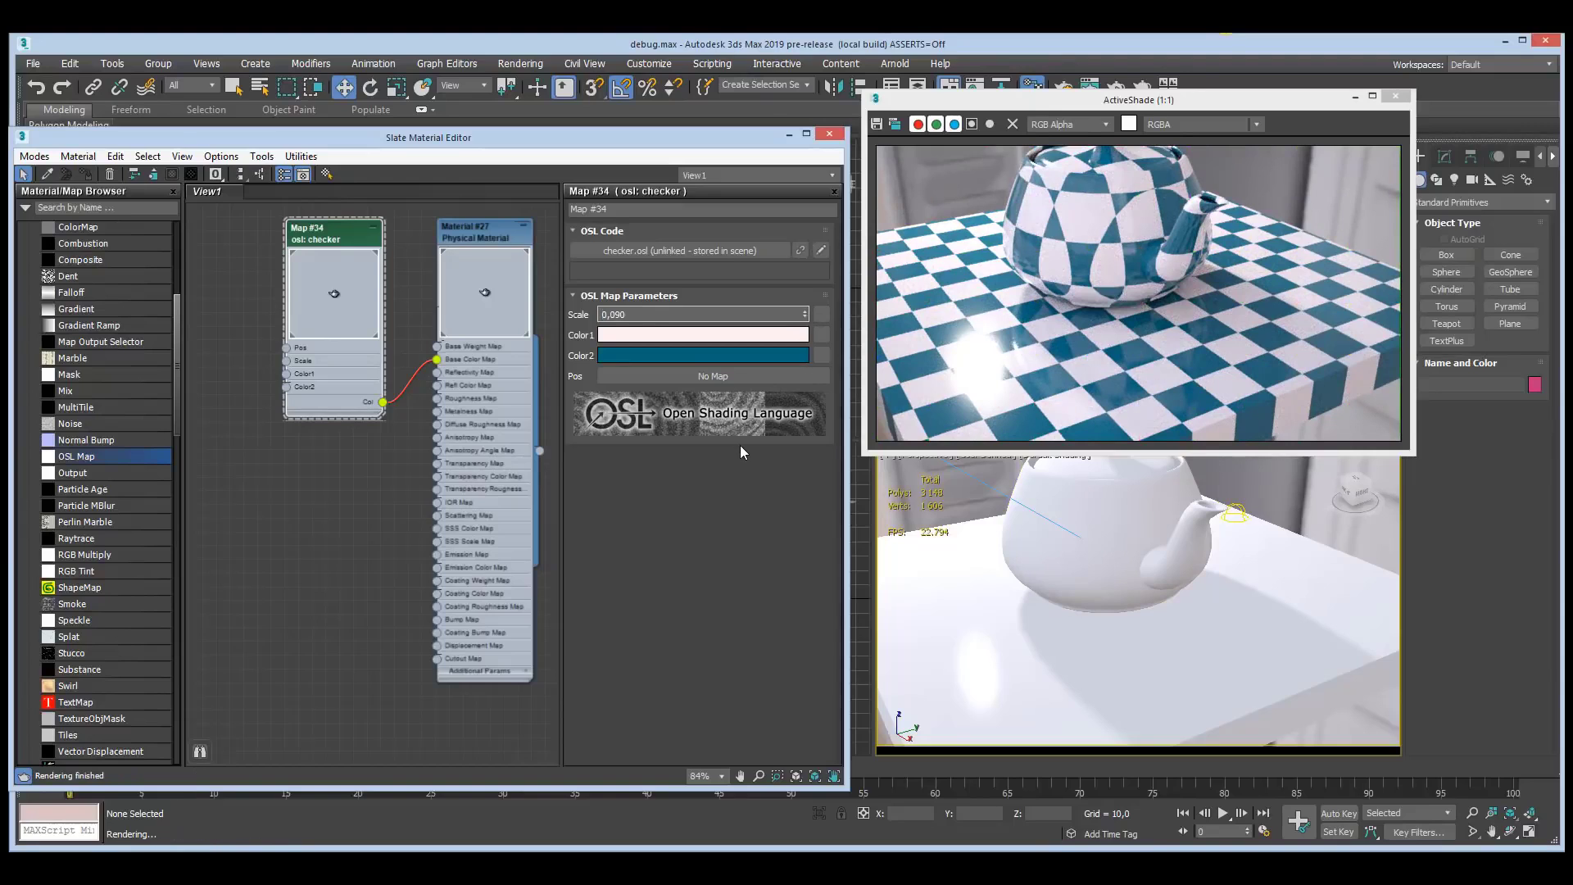
left_click(821, 250)
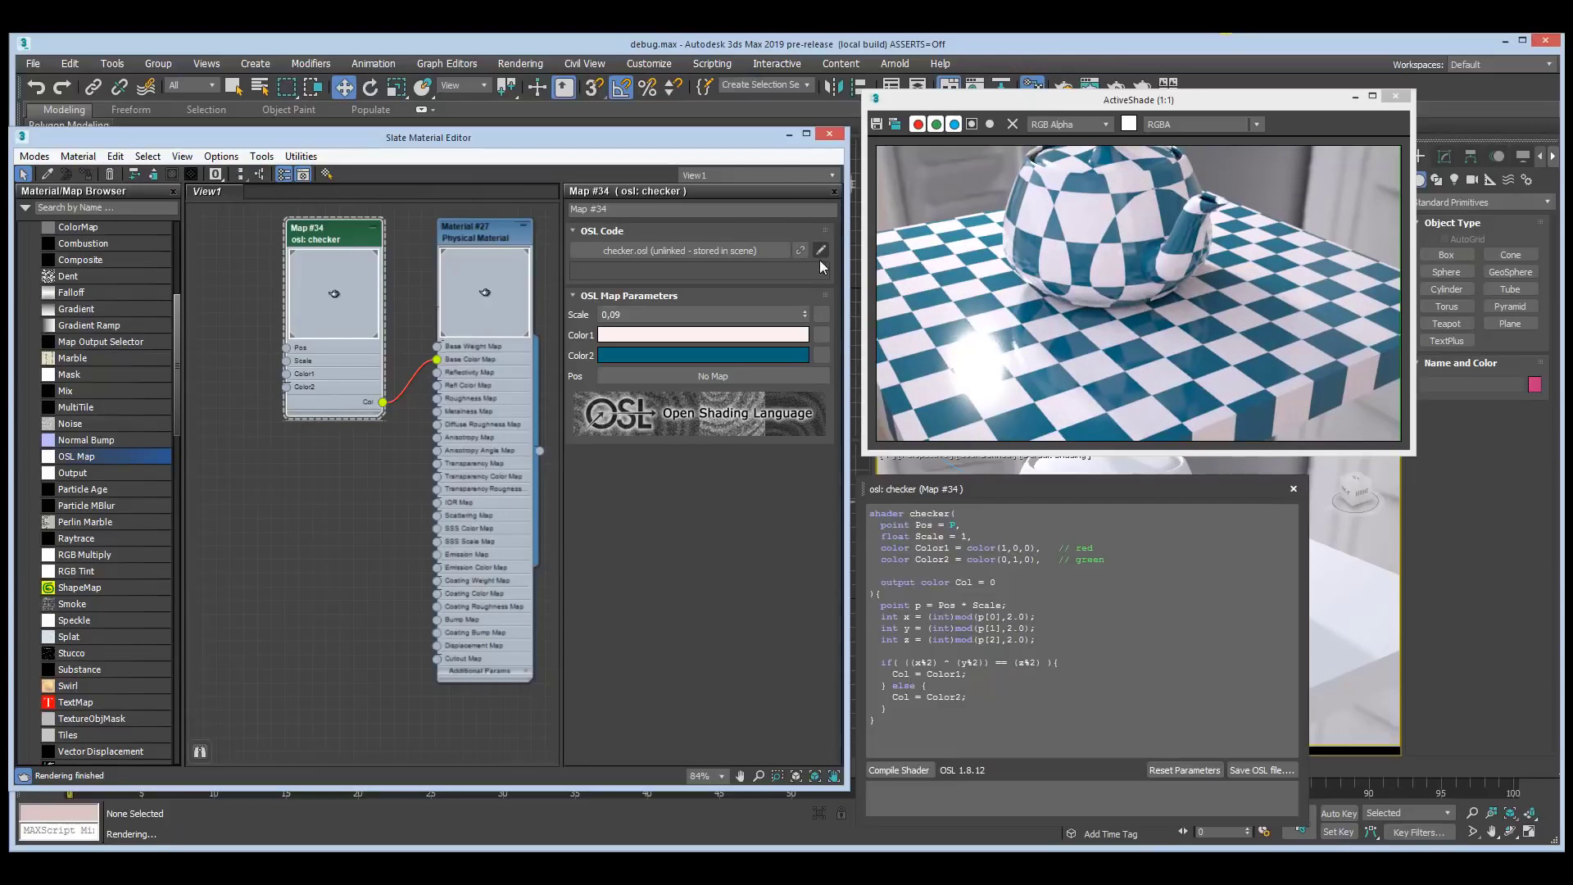
left_click_drag(1009, 488, 554, 304)
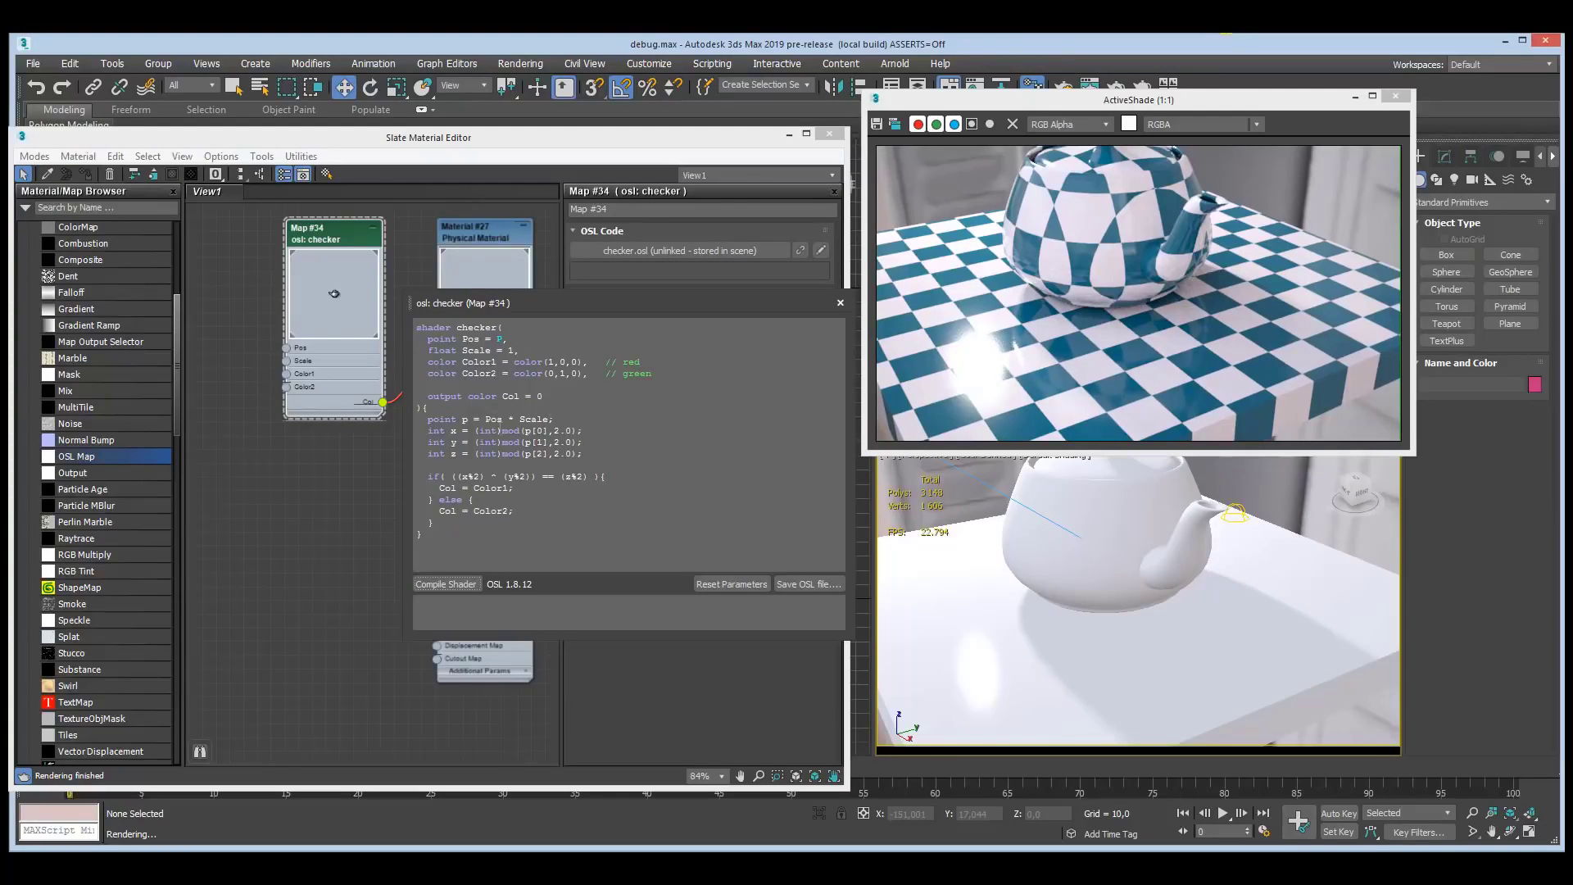
left_click_drag(583, 299, 629, 399)
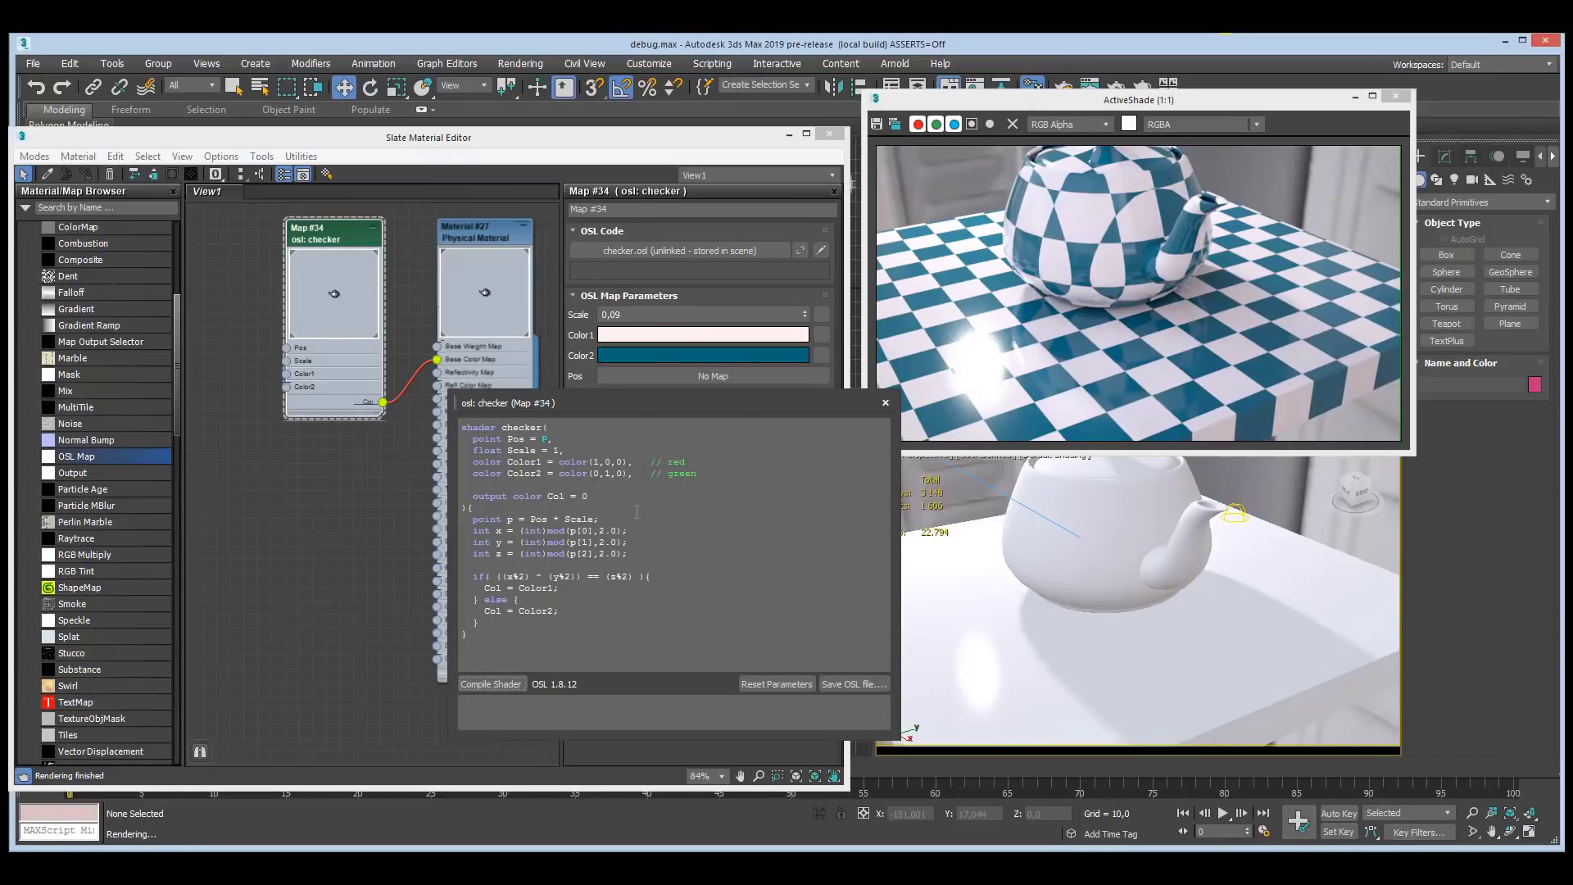
- Change the checker shader's point calculation to p = Pos / Scale and compile the shader
left_click(555, 517)
key("Delete")
type("/")
left_click(514, 683)
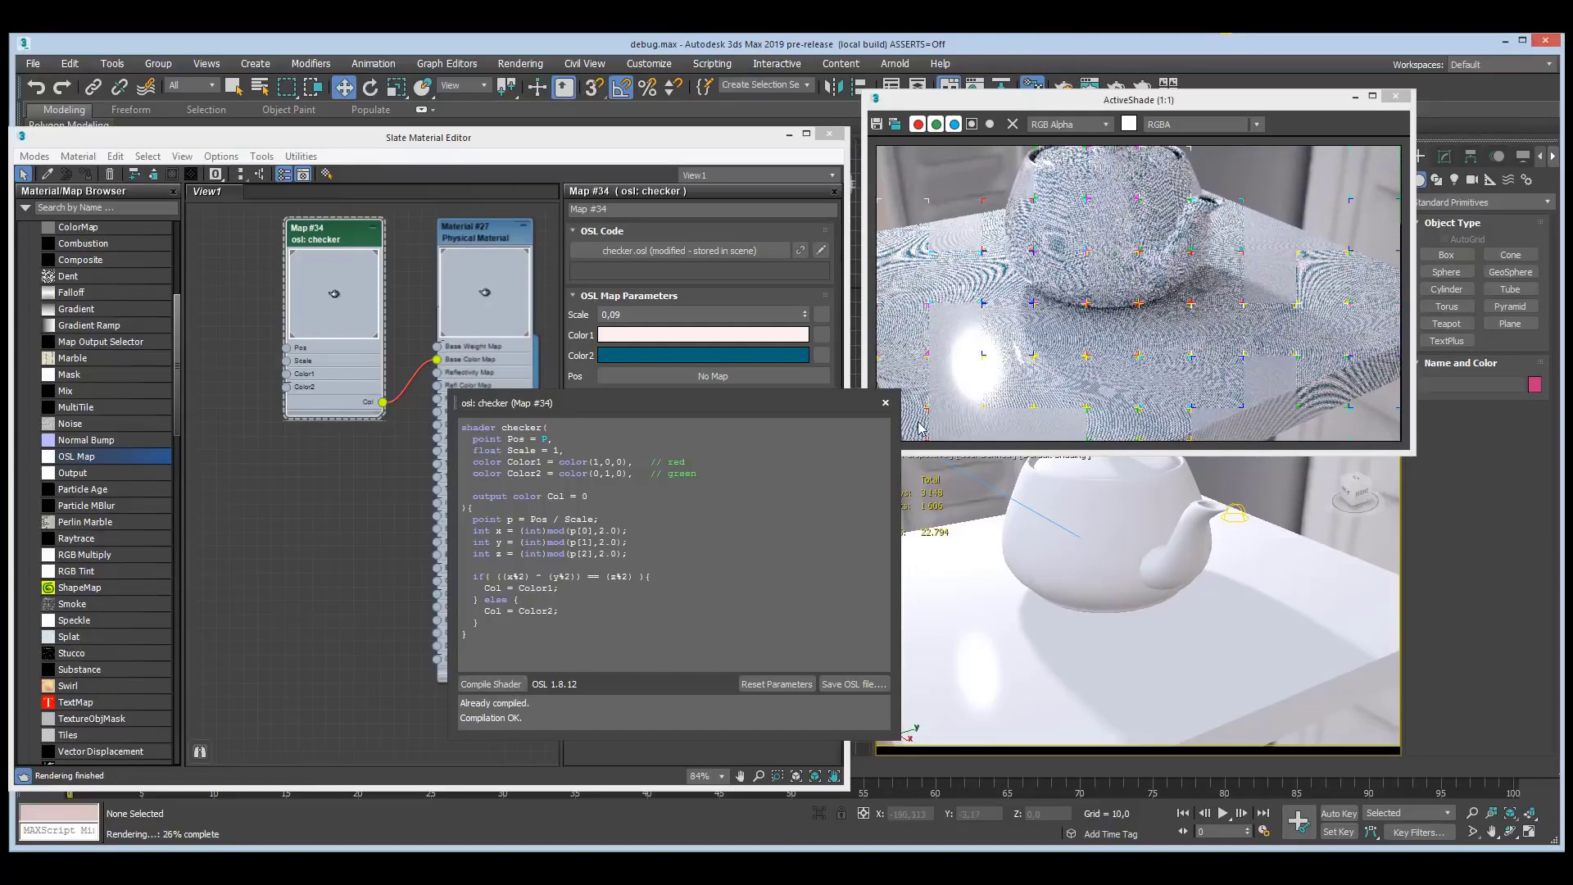
- Set the checker map's Scale to 19.795 and reopen its shader code below the map parameters
left_click_drag(805, 312, 826, 205)
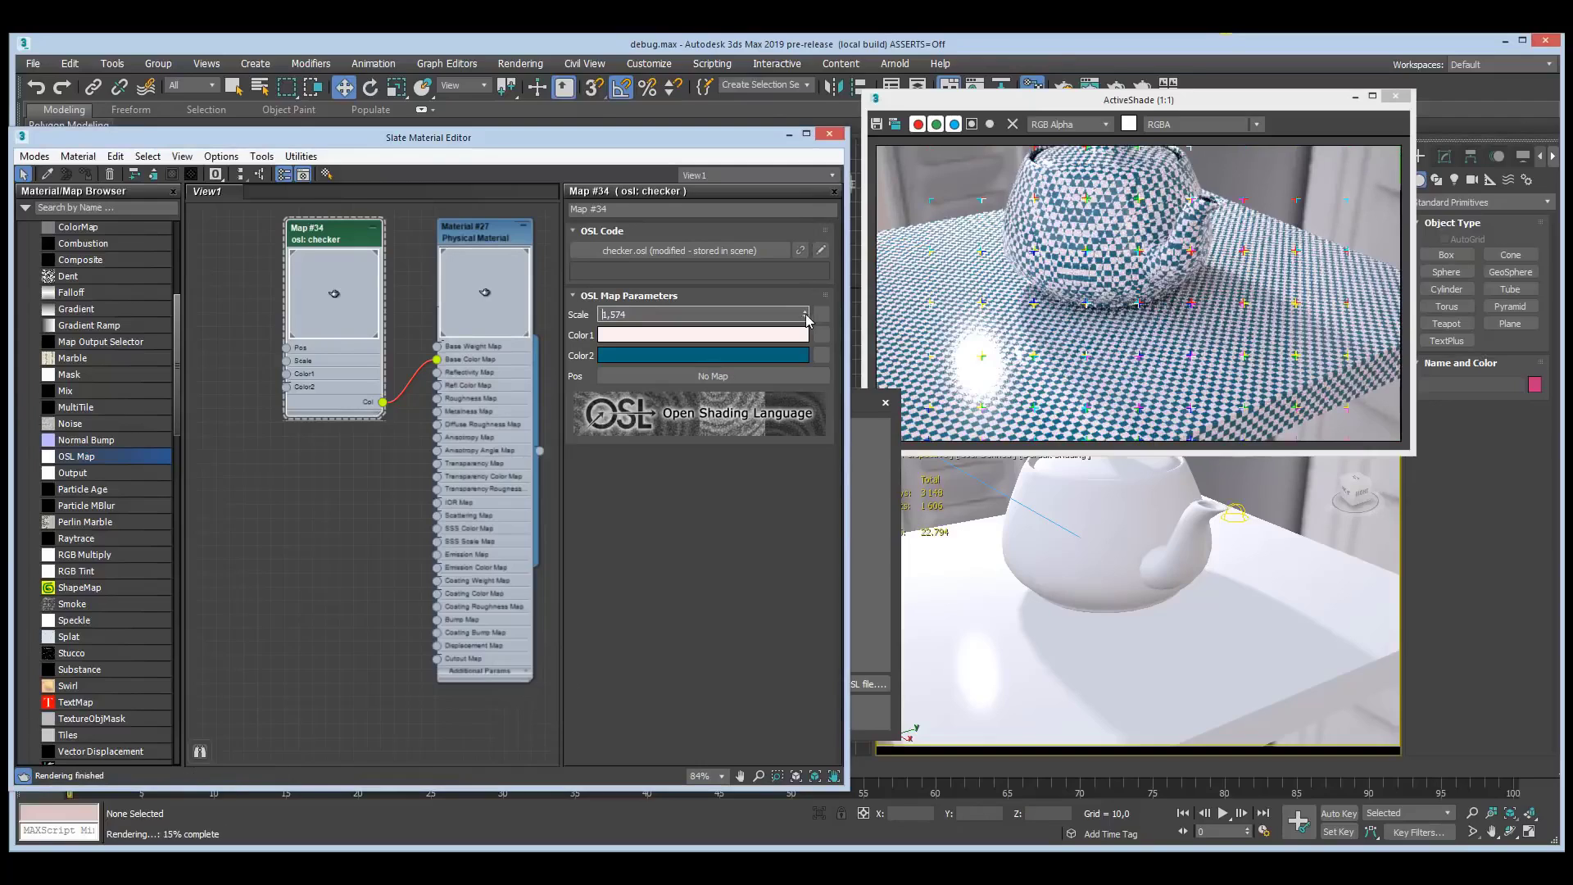
left_click_drag(805, 316, 810, 180)
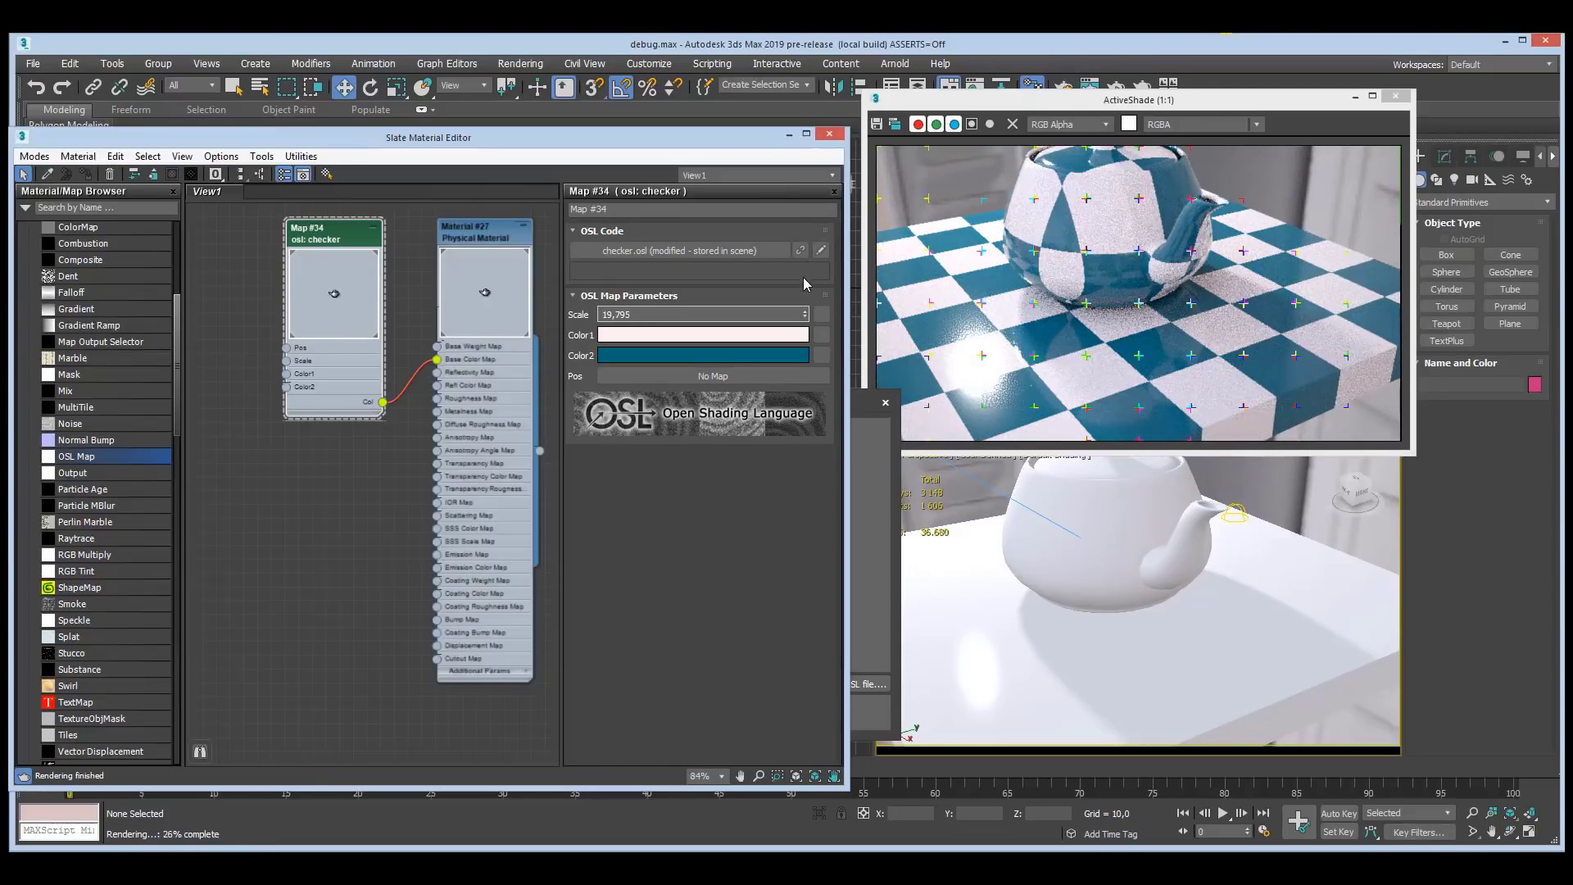
left_click(820, 251)
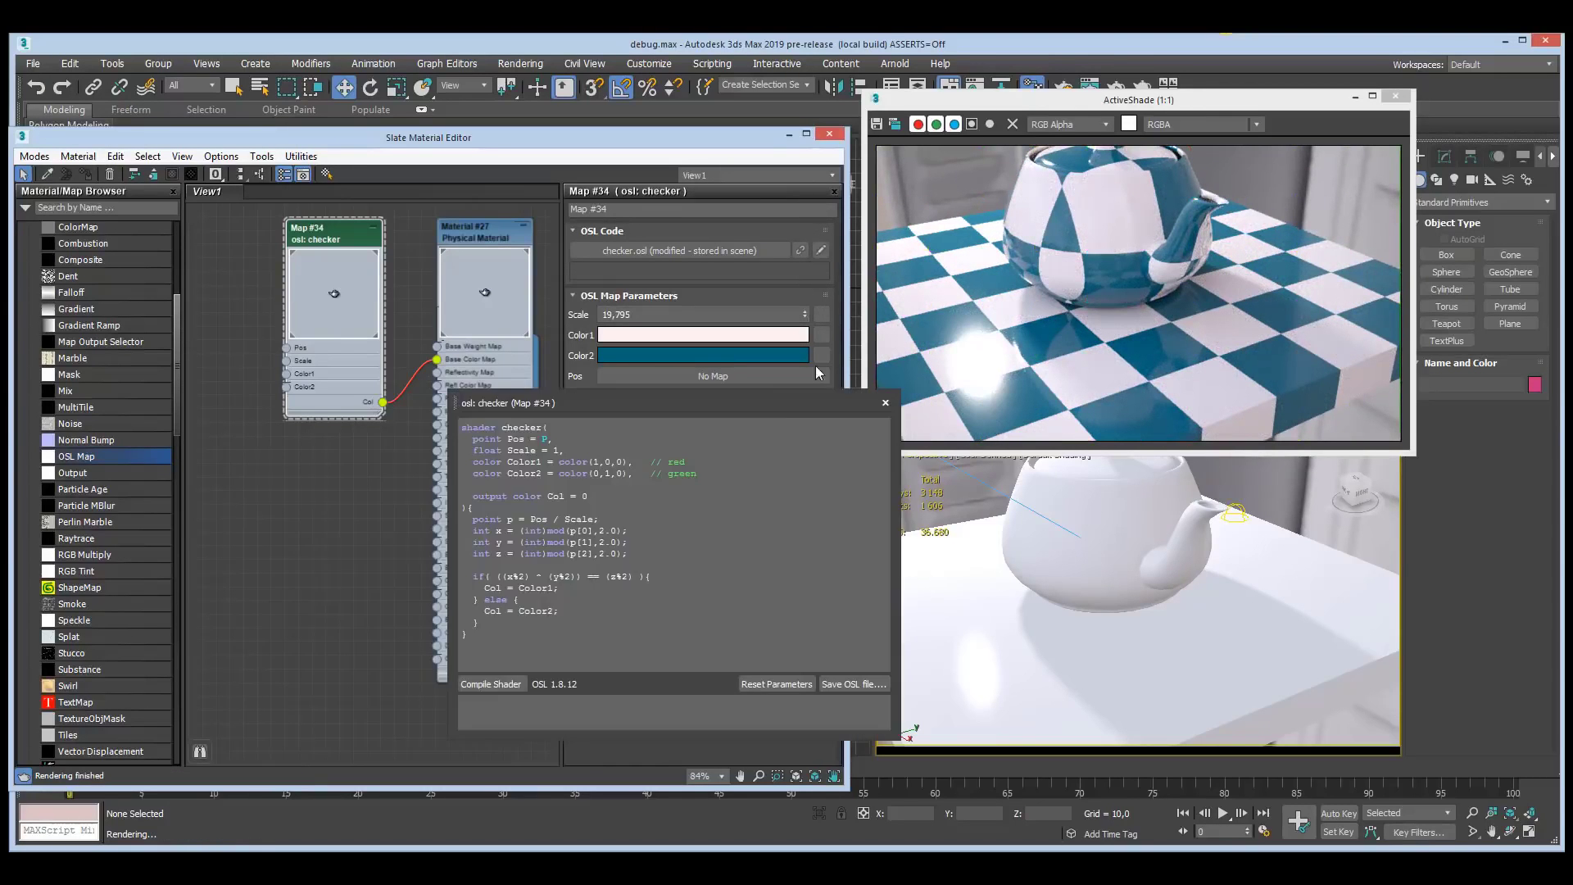
left_click_drag(767, 402, 801, 407)
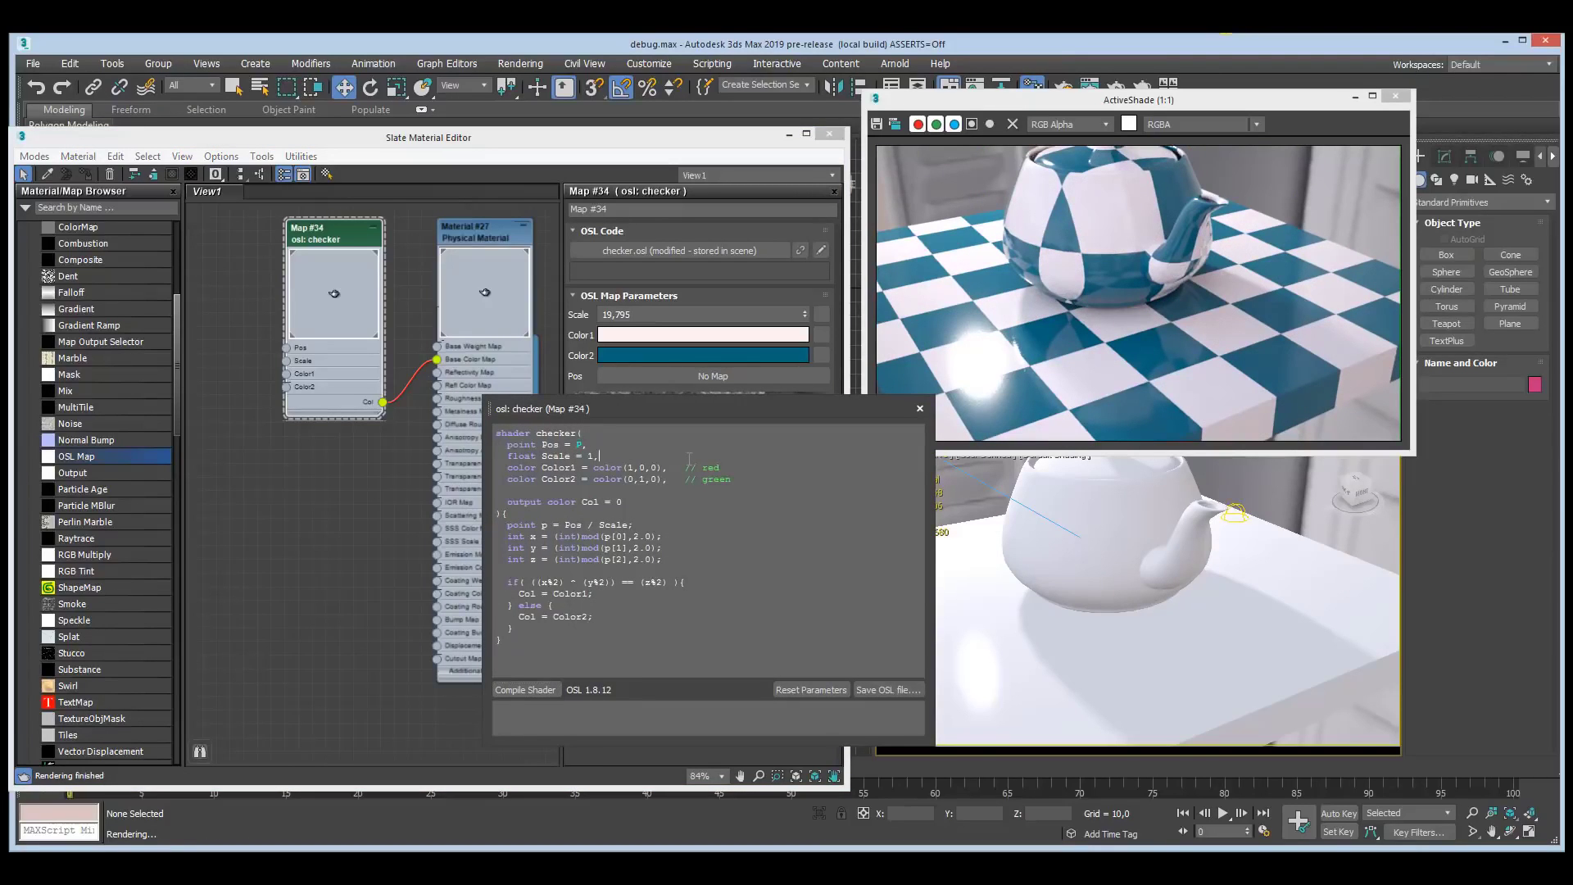
- Declare a new parameter float Bright = 1 below Scale in the checker shader
left_click(689, 459)
key("Return")
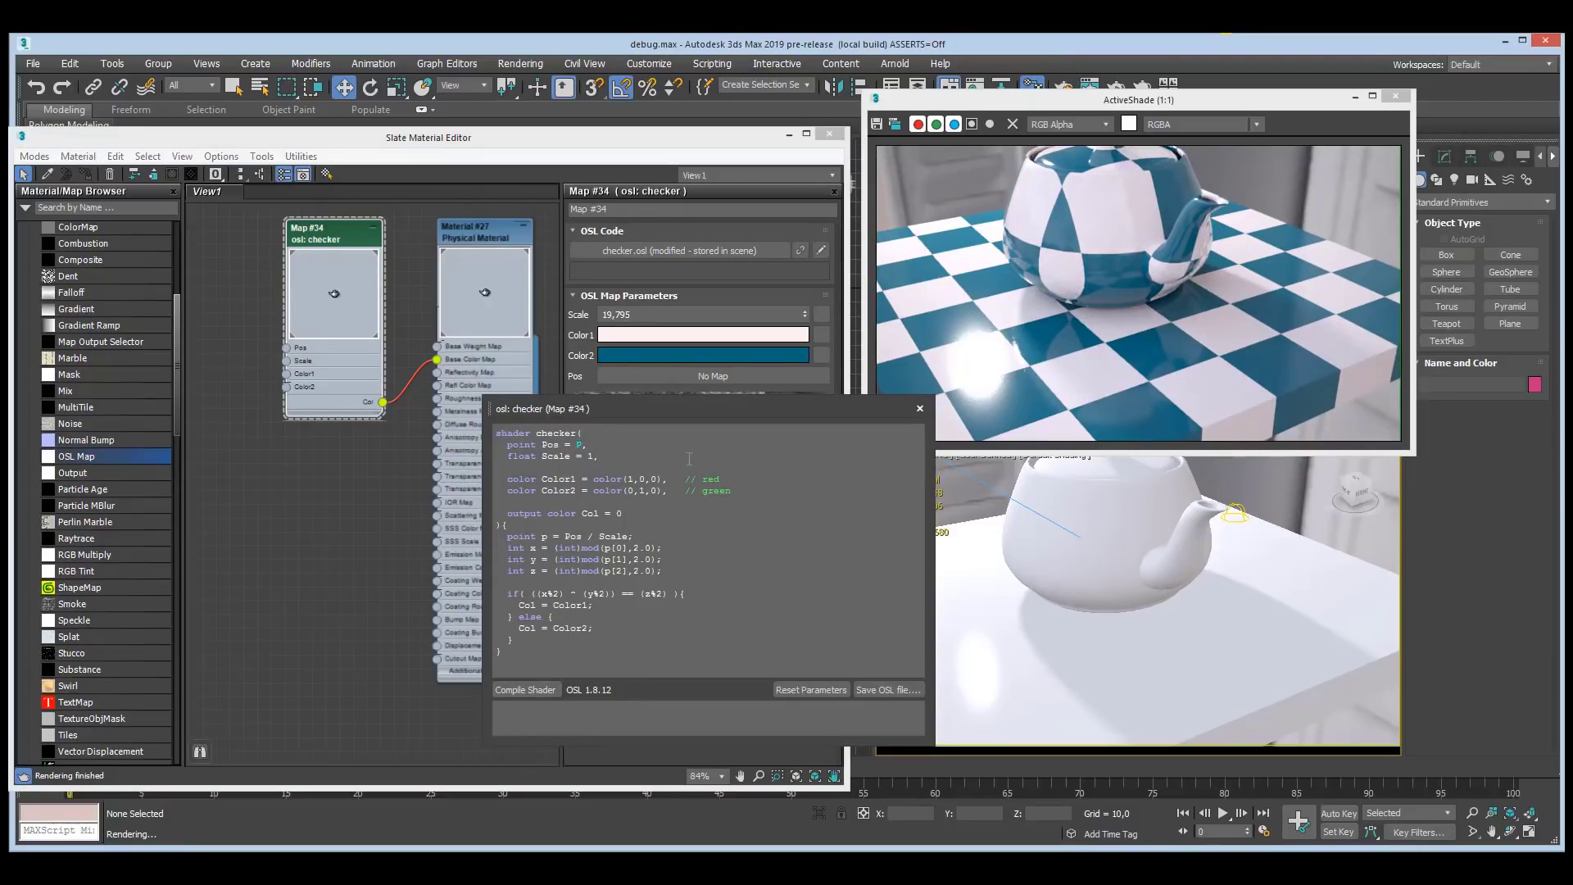
type("float Bright = 1")
- Add the line Col *= Bright; after the if/else block of the checker shader and compile it
key("Return")
key("Return")
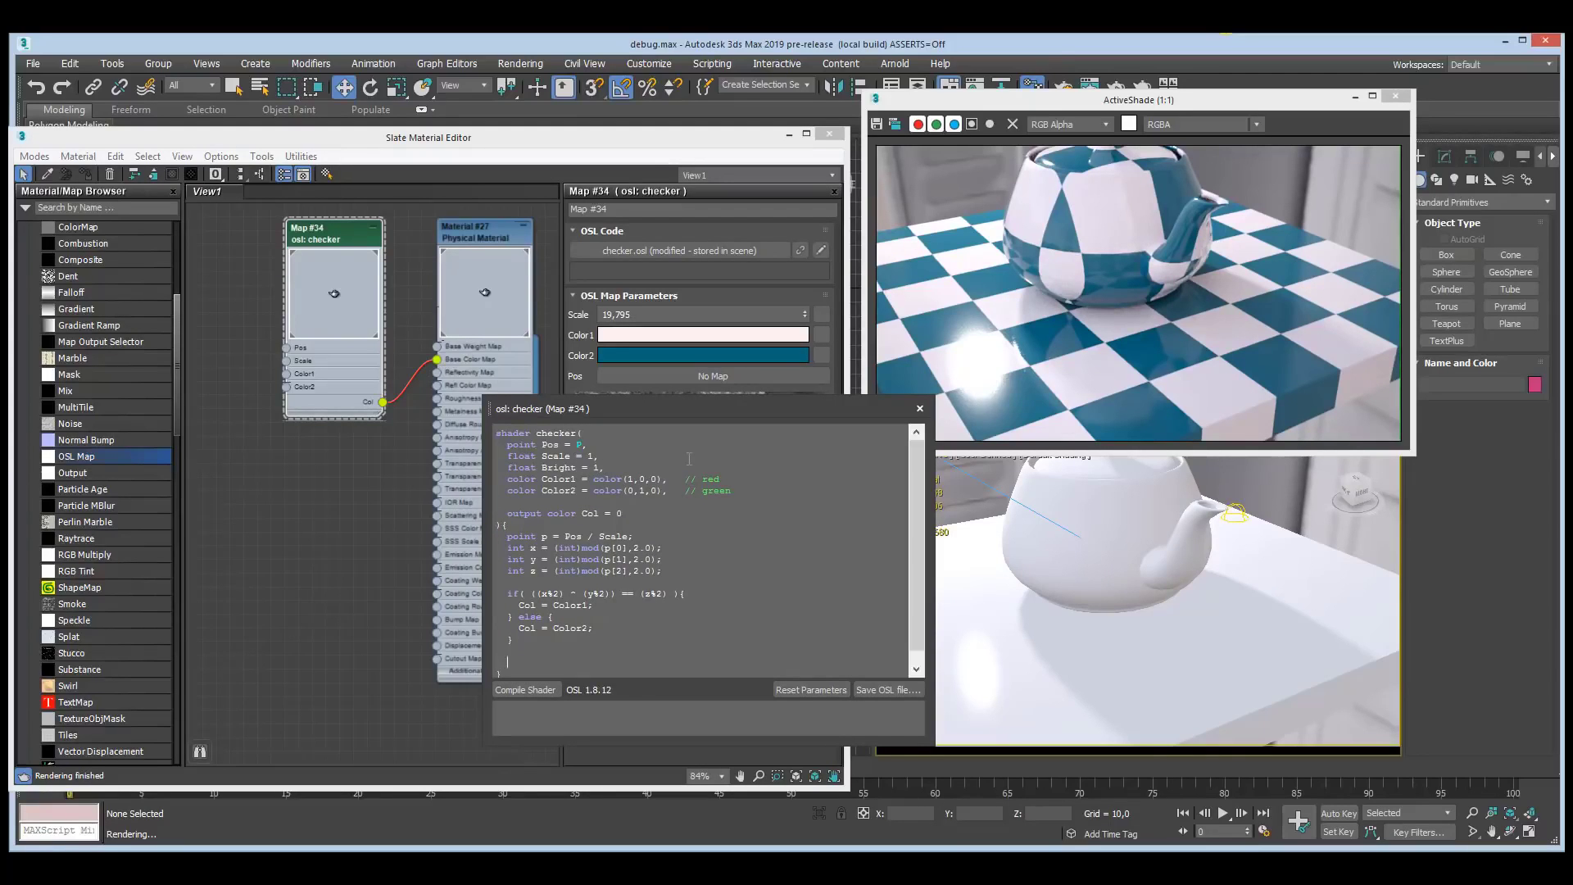
type("col")
key("BackSpace")
key("BackSpace")
type("Col *= Bright;")
left_click(525, 690)
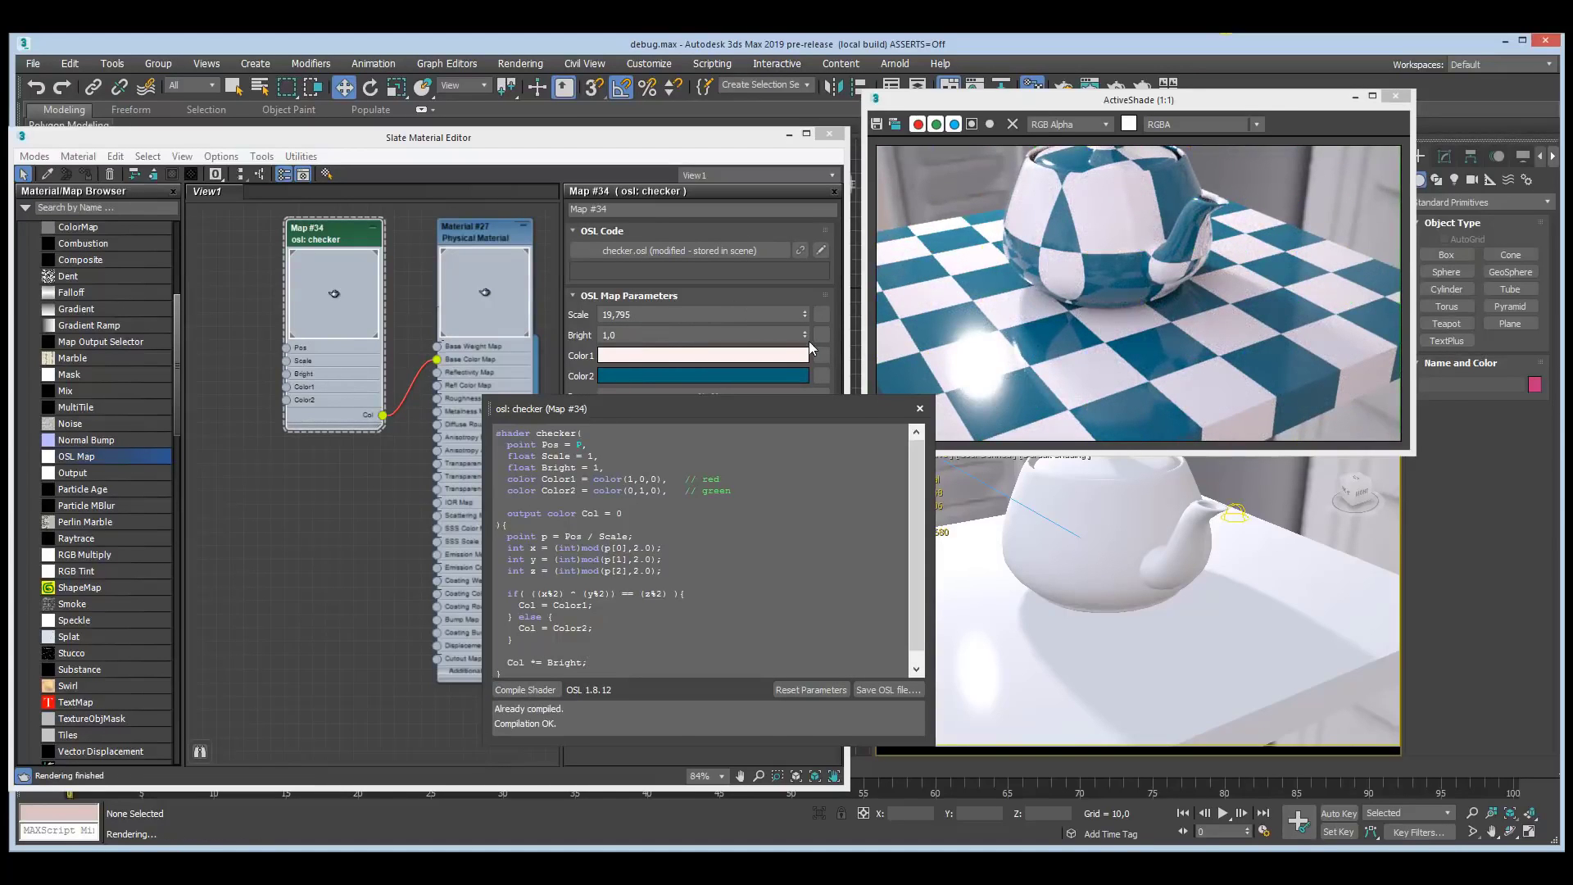
- Set the checker map's Bright to 0.899 and move its node farther away from the physical material
mouse_move(804, 335)
left_mouse_down()
mouse_move(805, 391)
mouse_move(801, 335)
left_mouse_up()
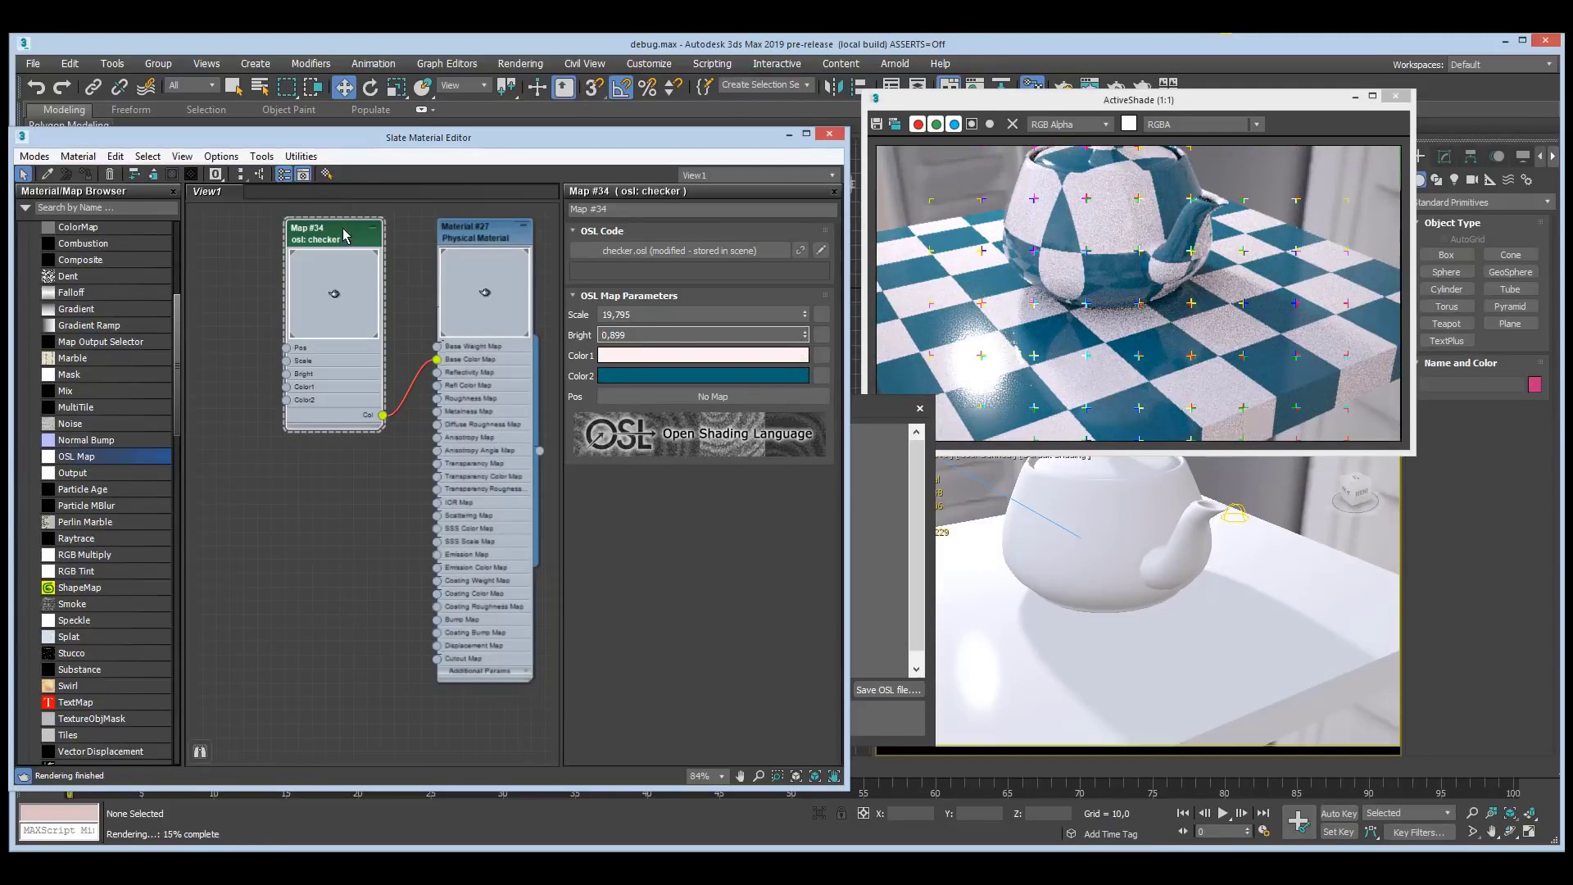
left_click_drag(331, 236, 235, 236)
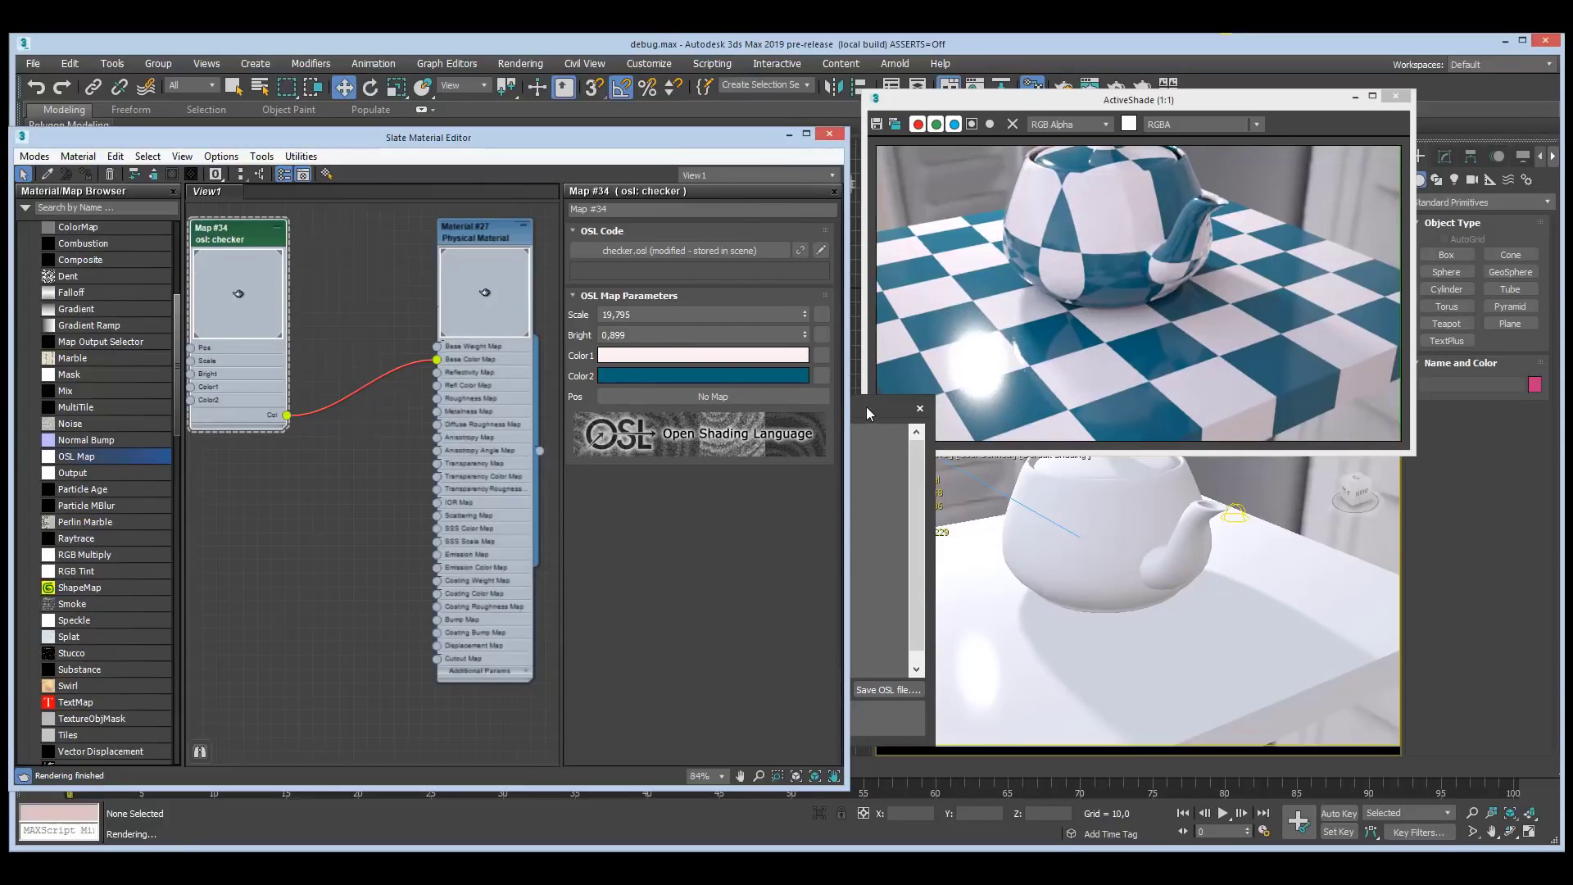
left_click_drag(867, 407, 1091, 411)
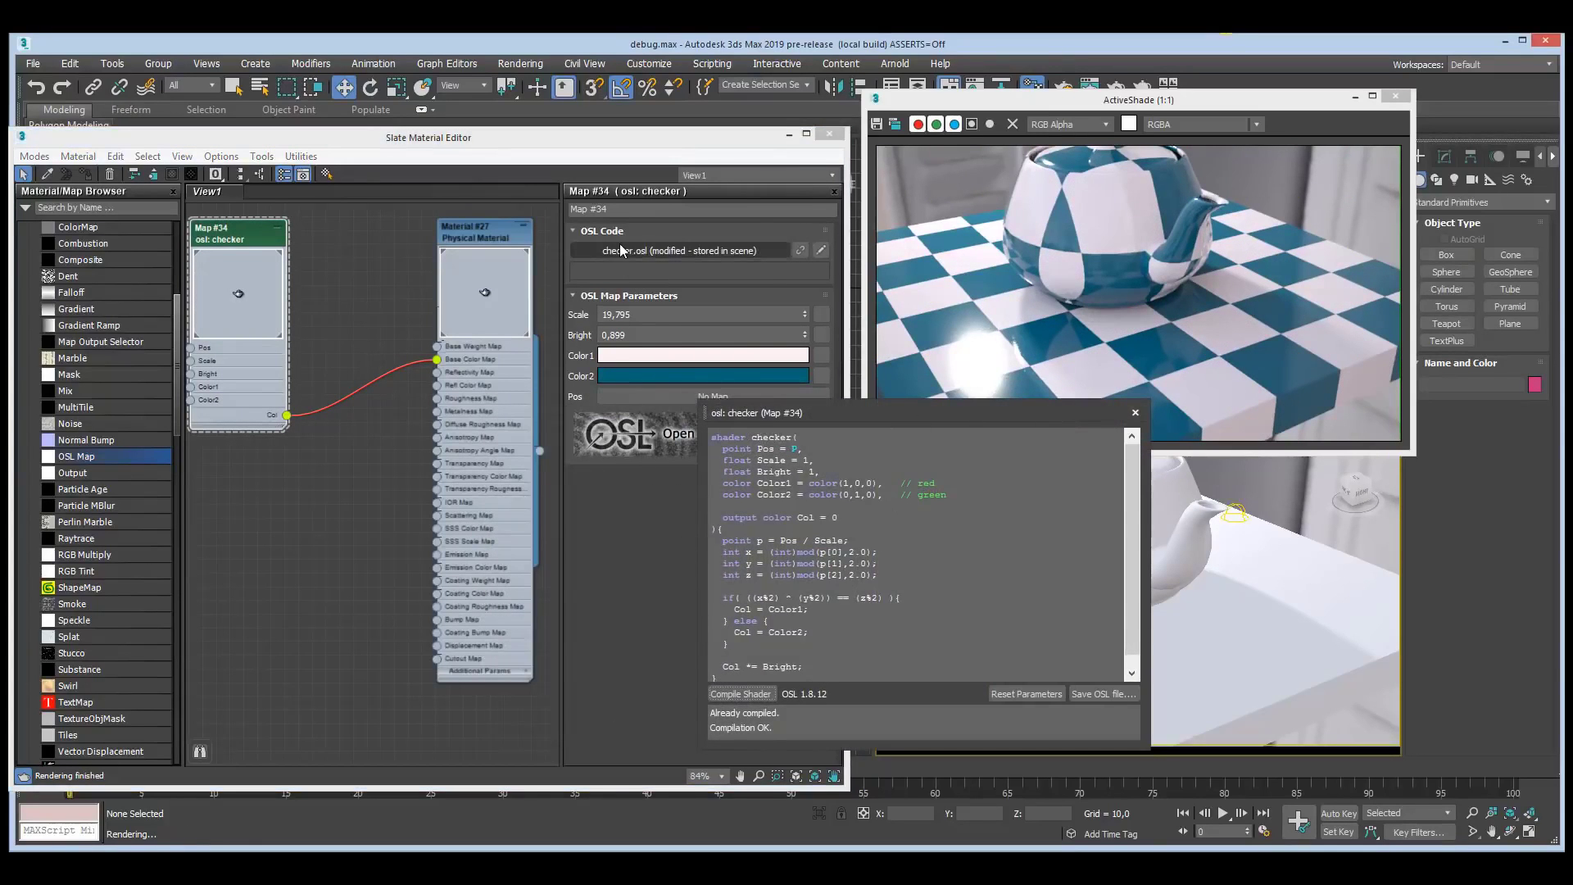
mouse_move(621, 251)
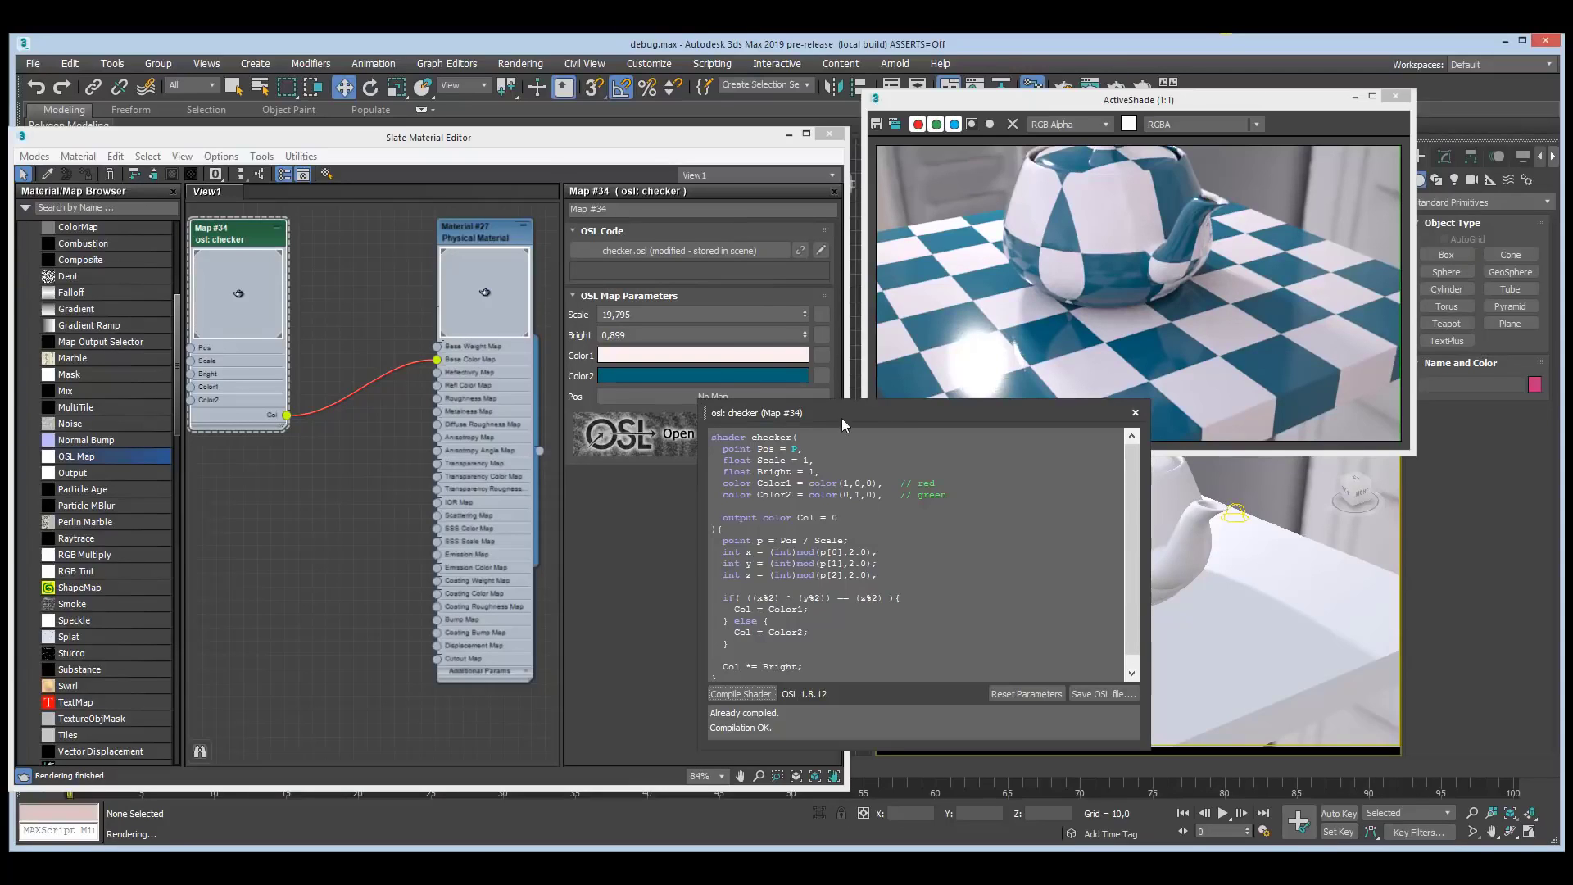
left_click_drag(857, 410, 872, 410)
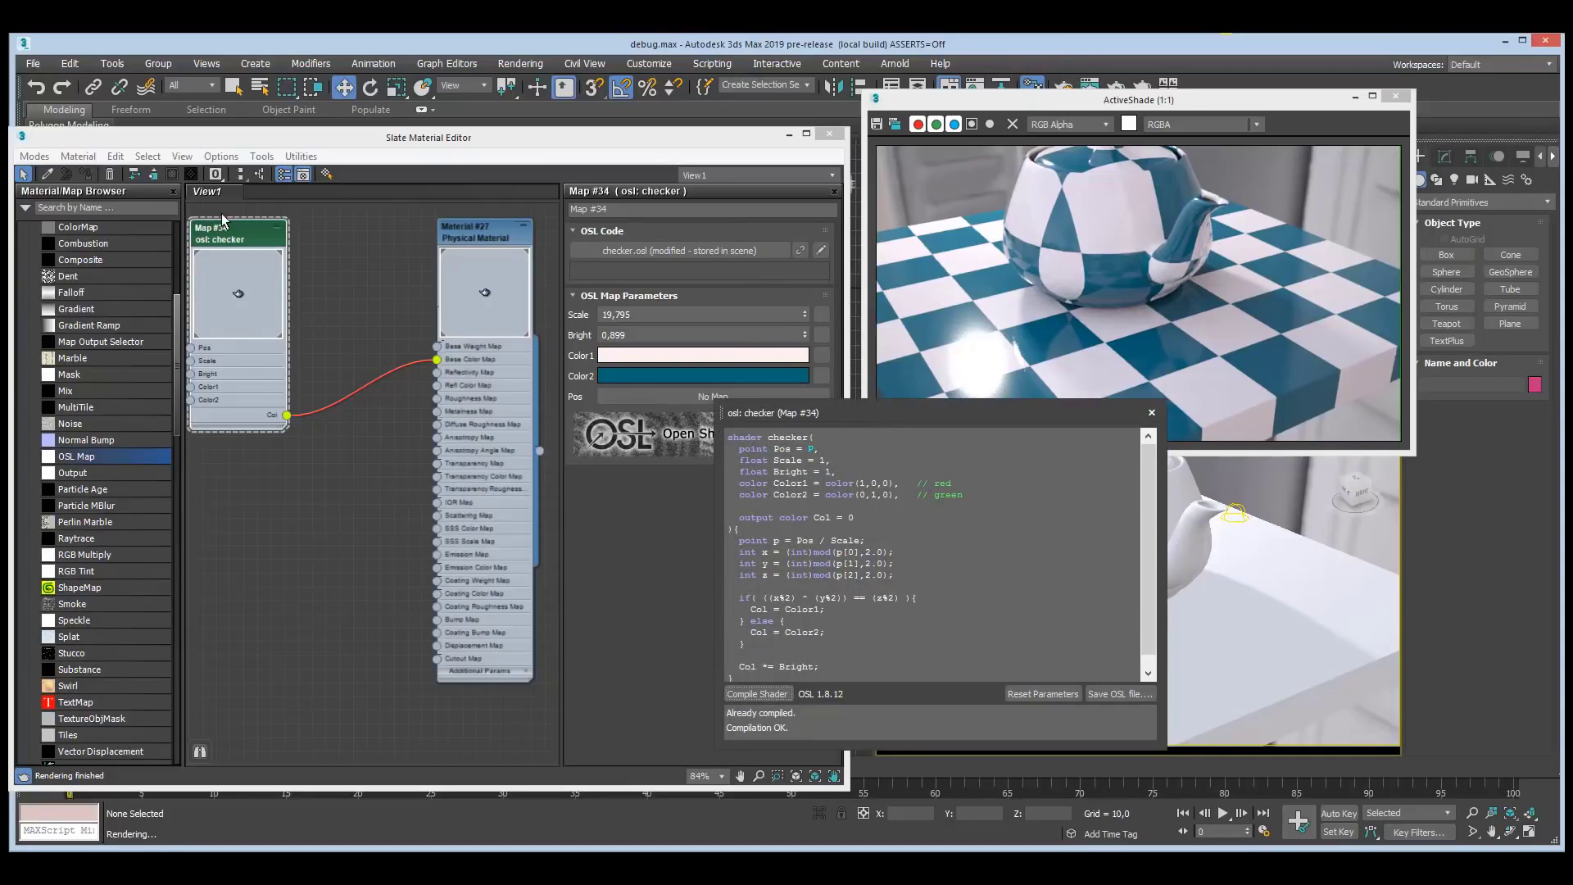
left_click_drag(231, 233, 264, 238)
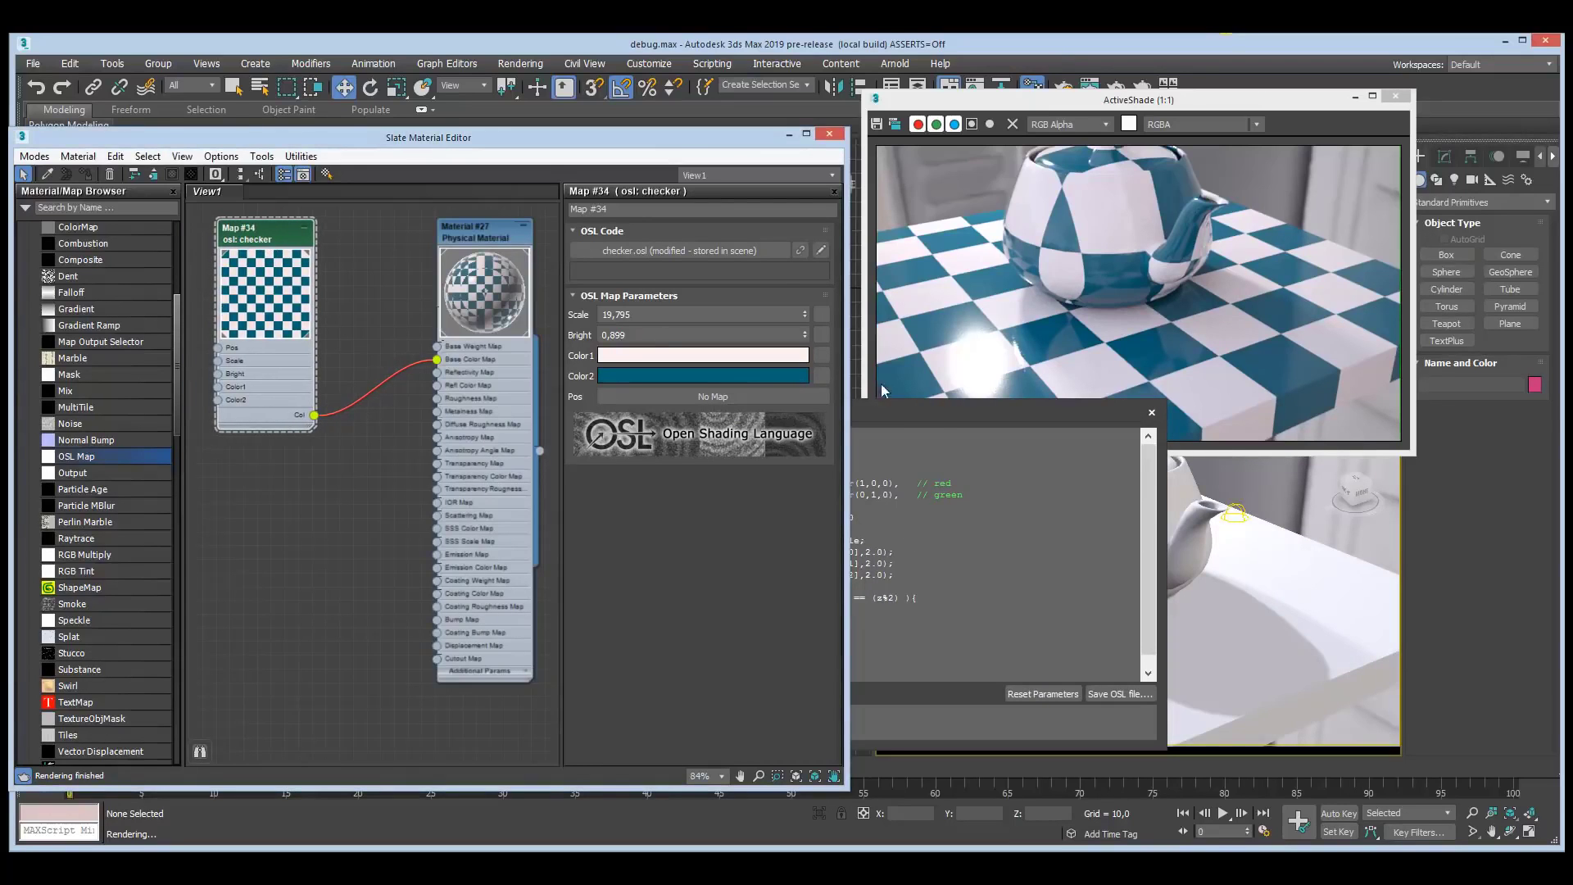
left_click(934, 408)
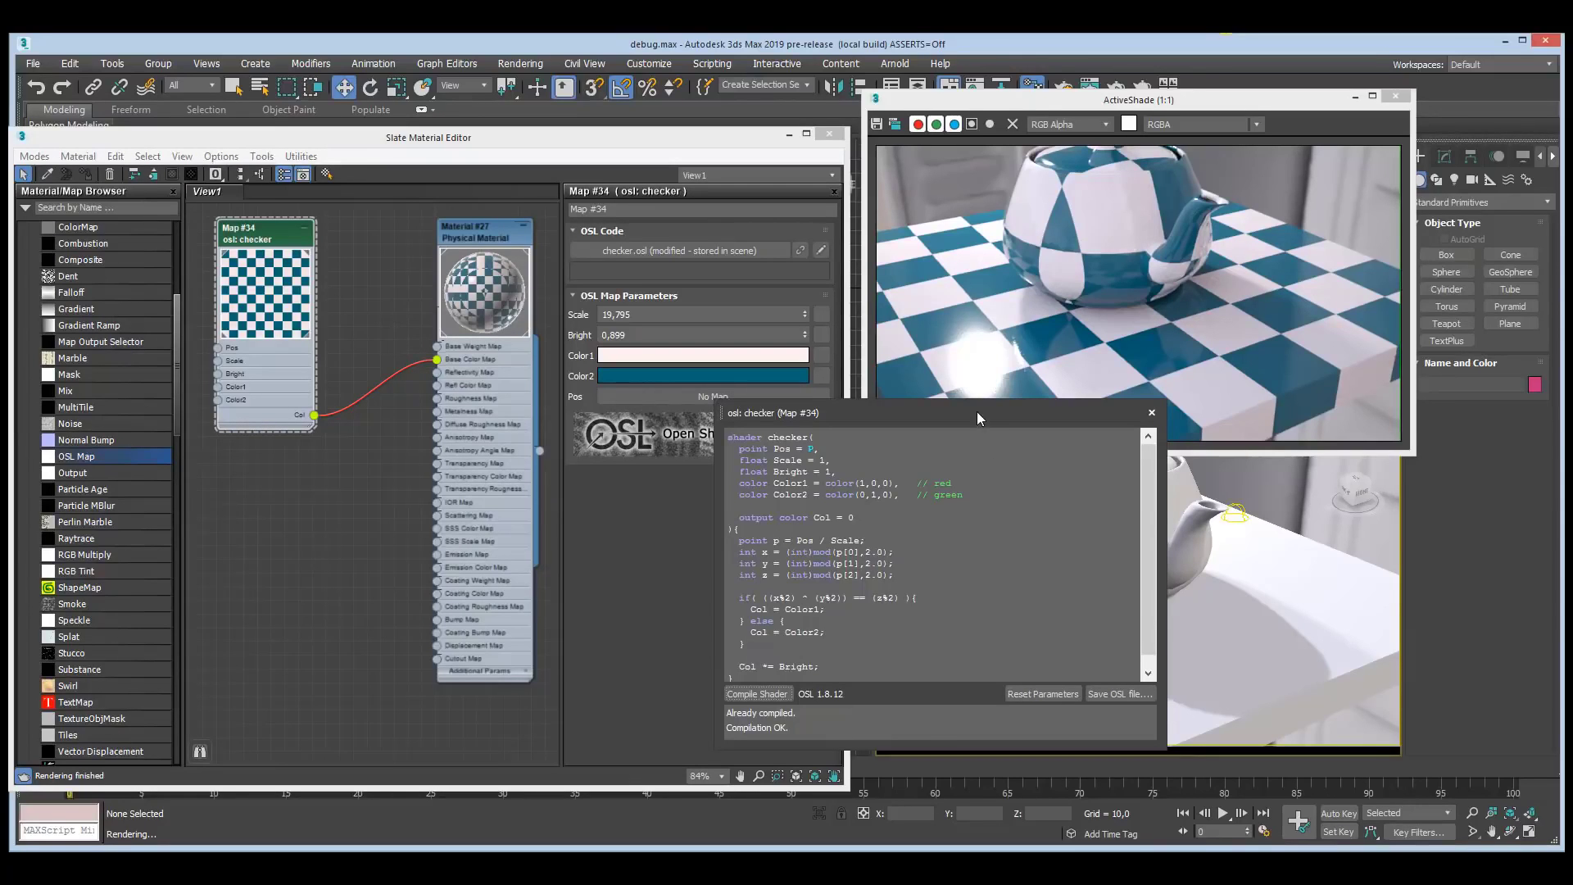
left_click_drag(976, 411, 960, 406)
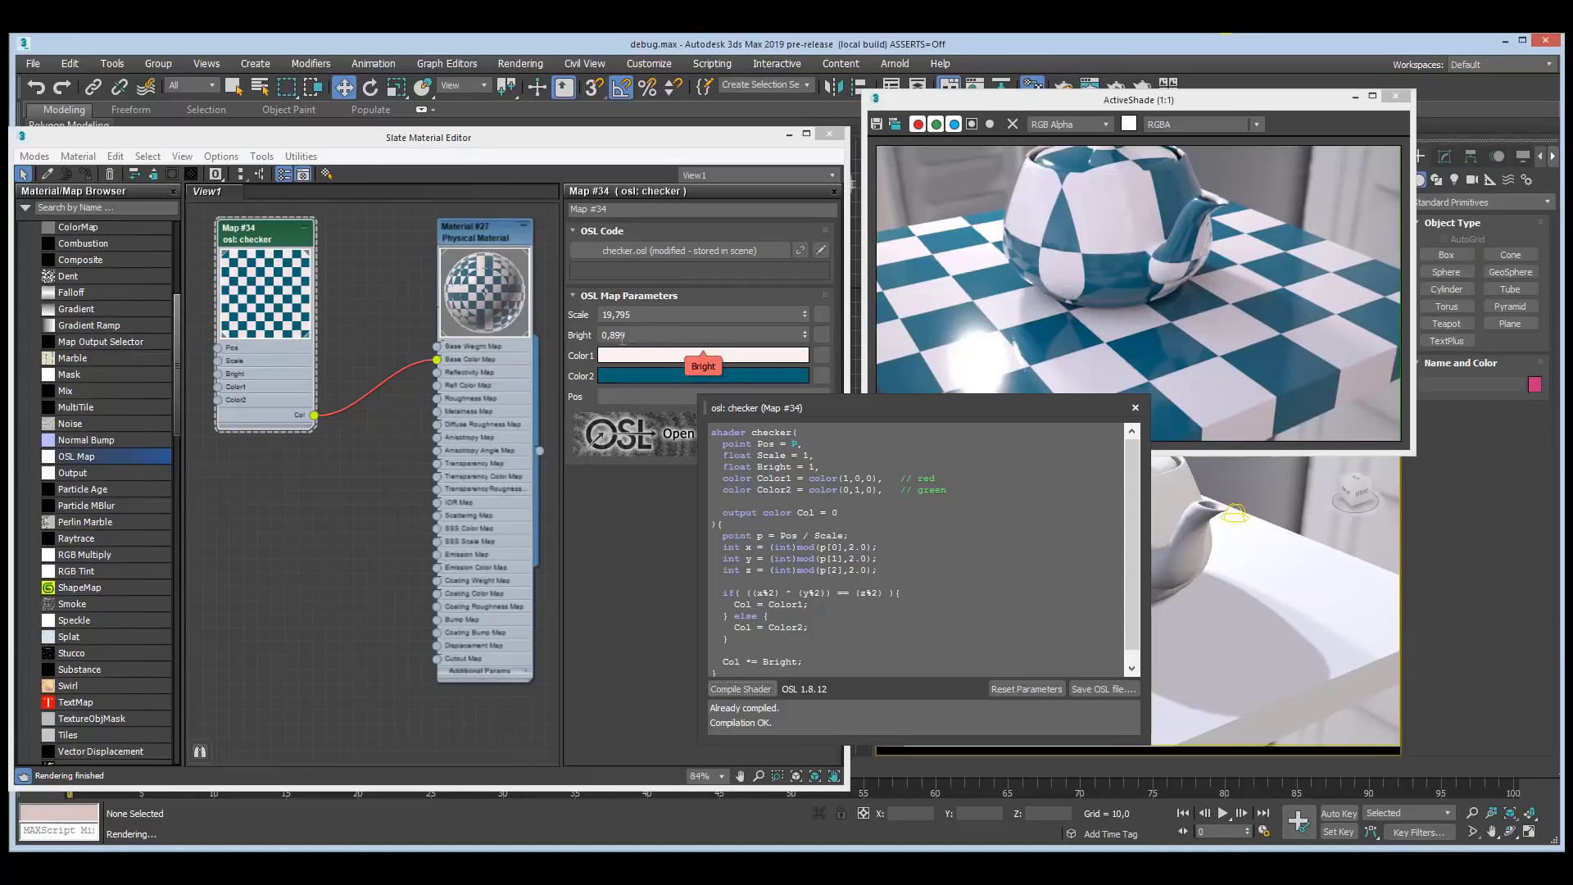
- Insert an OSL Multiply (color) map into the connection between the checker map and Base Color Map
left_click_drag(259, 237, 218, 237)
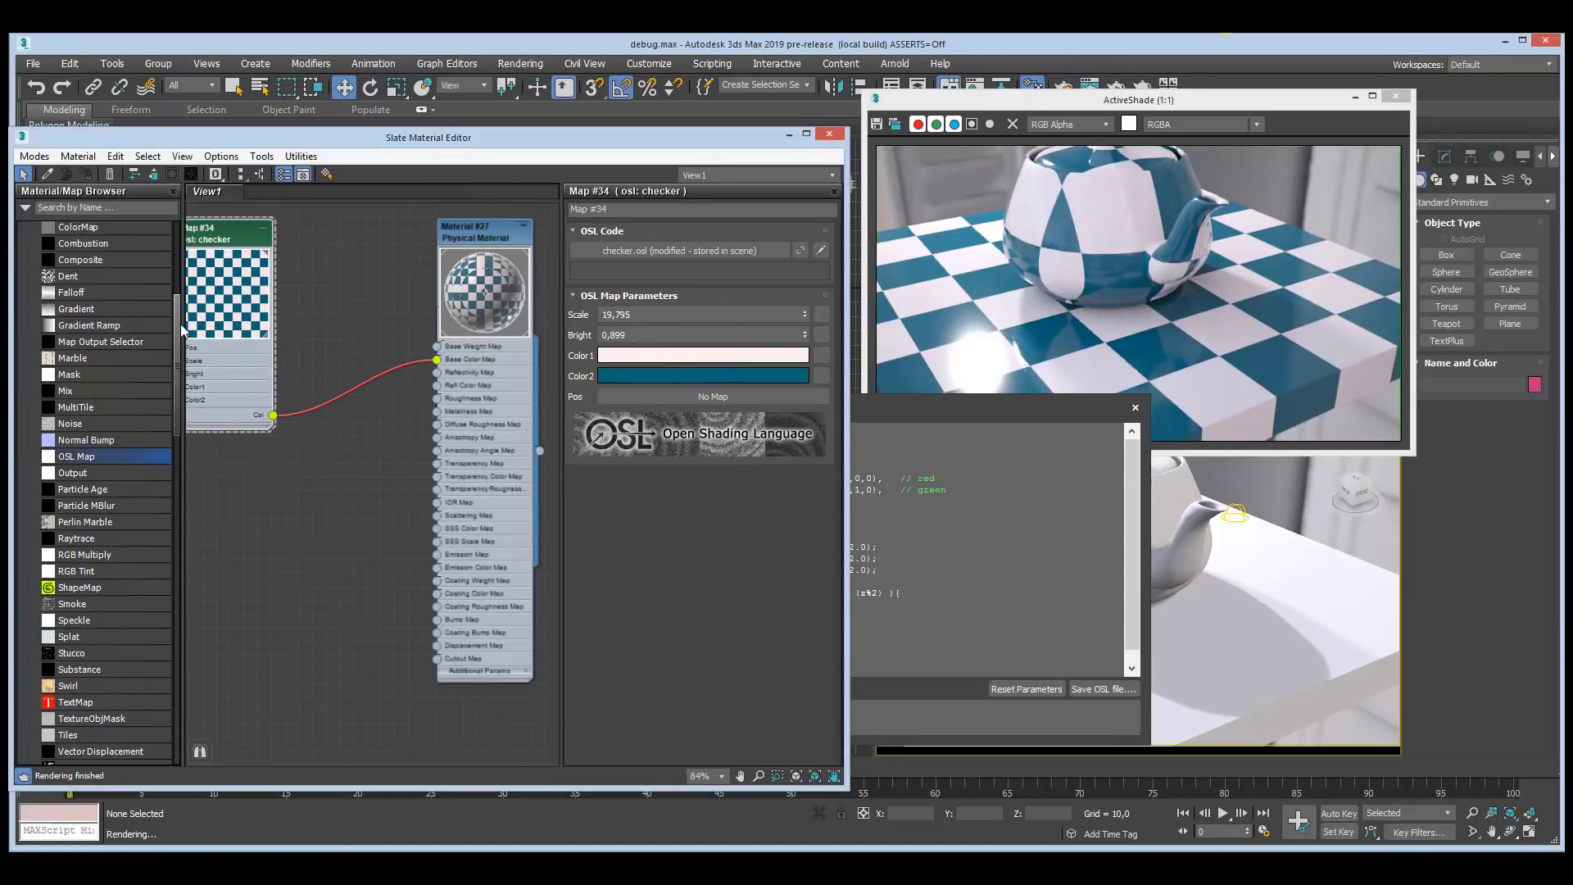
left_click_drag(174, 321, 194, 467)
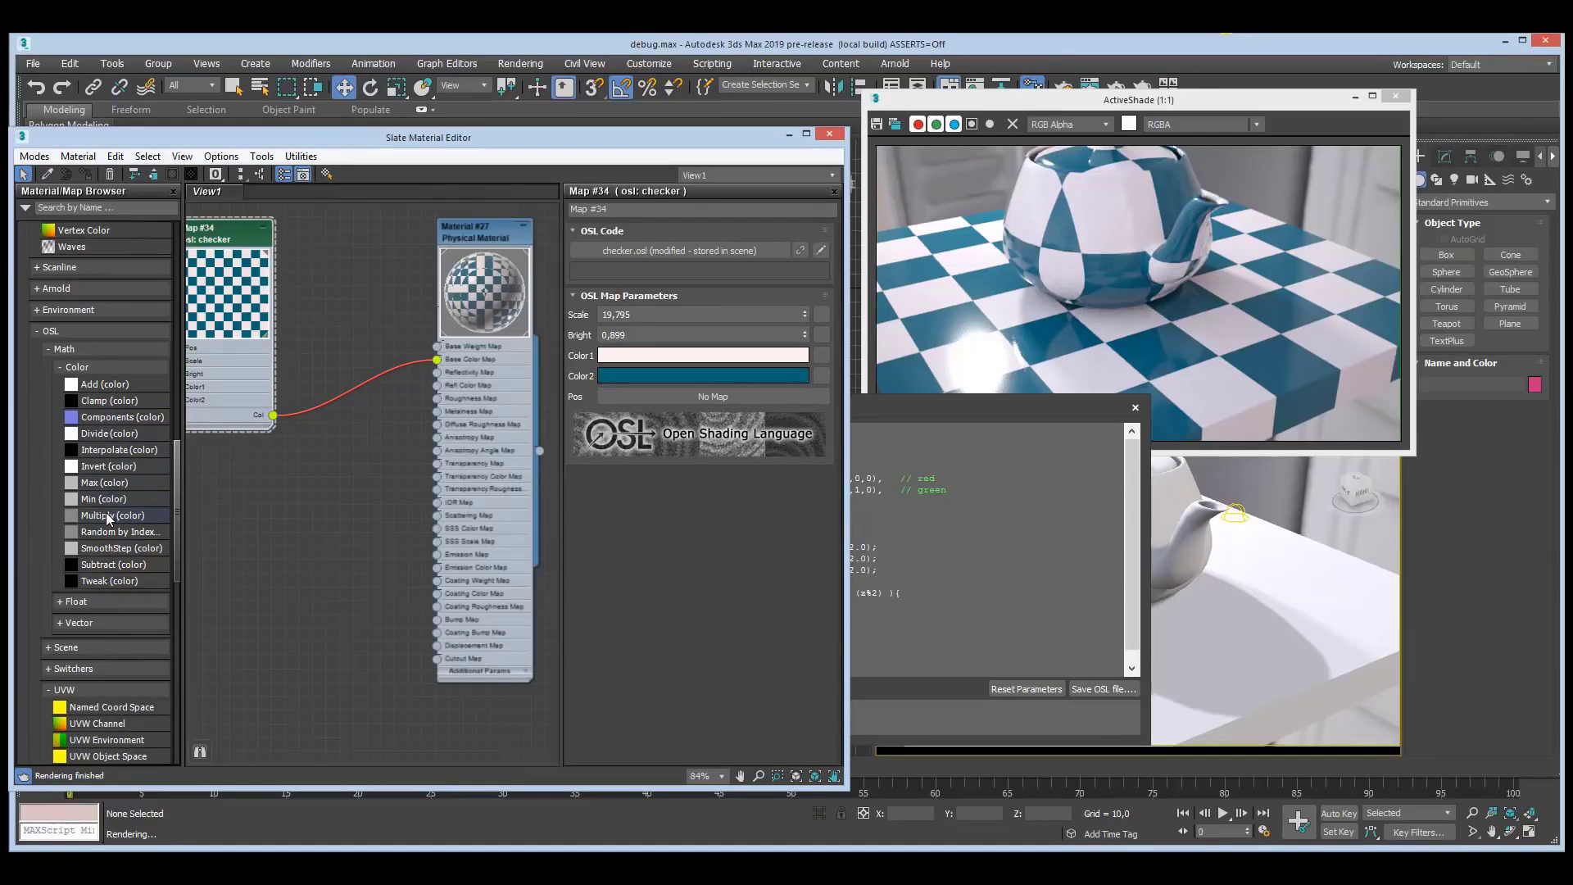
left_click_drag(106, 513, 376, 361)
left_click(357, 423)
- Set color B of the Multiply map to pure white, 255 for red, green and blue
left_click(662, 333)
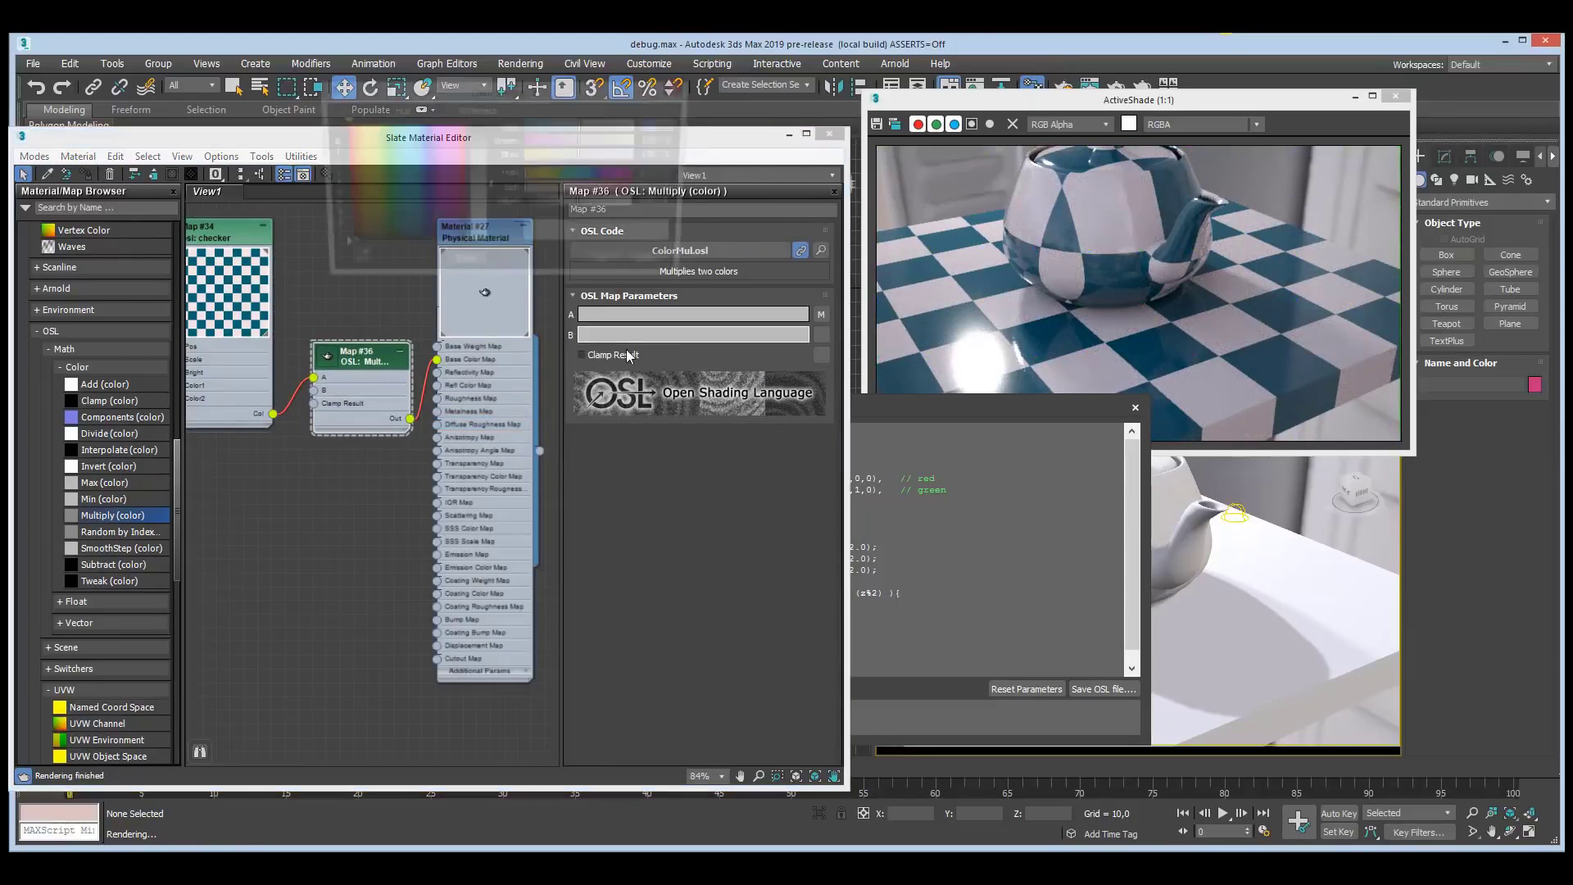
left_click_drag(588, 207, 643, 205)
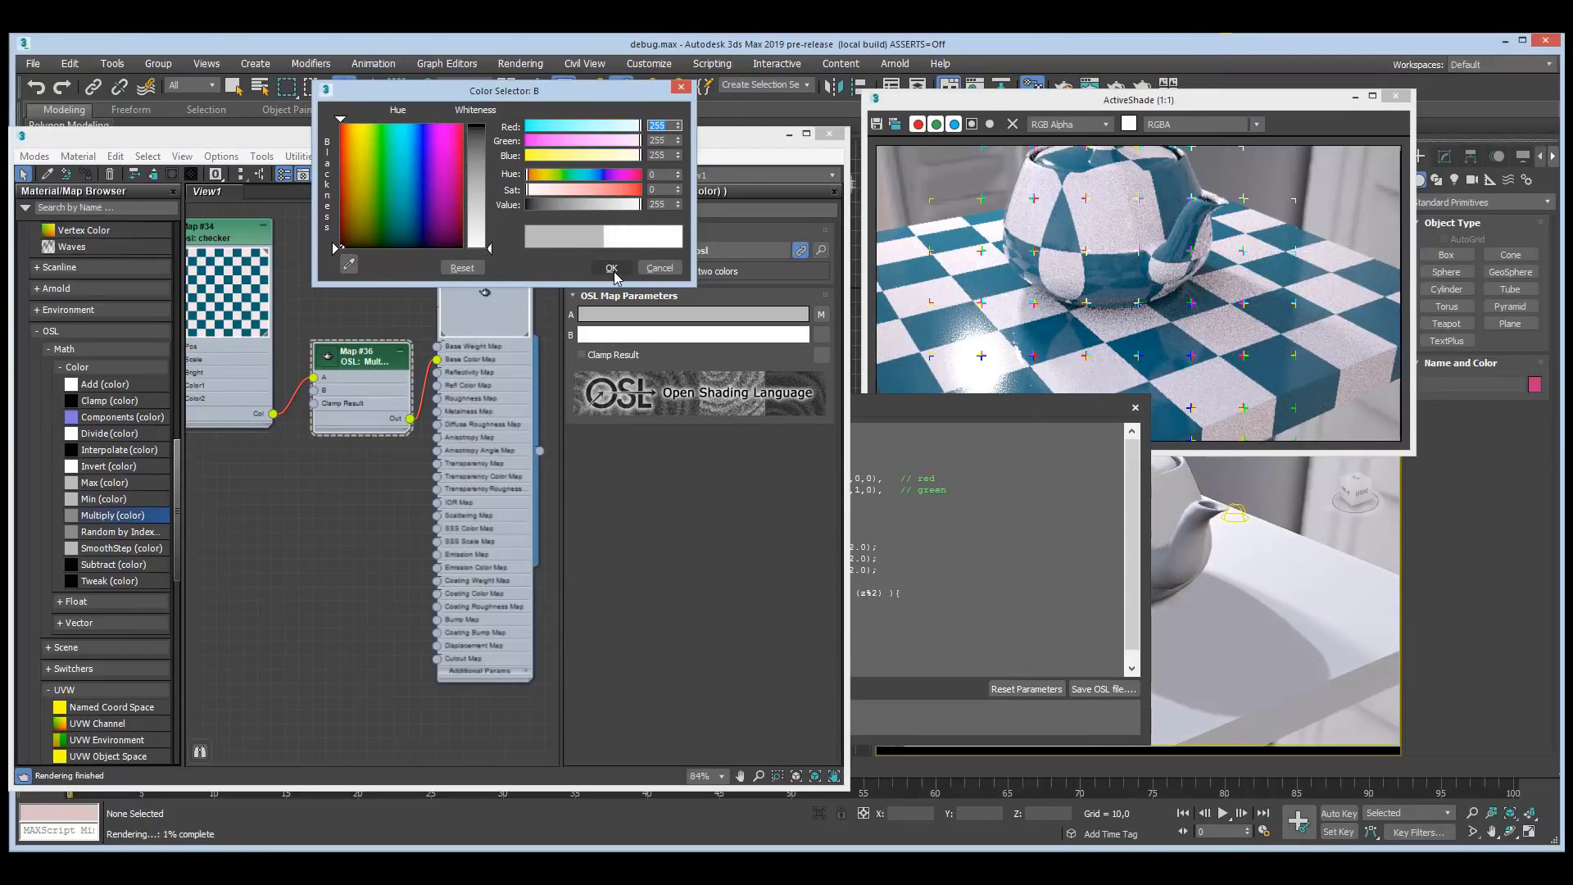
left_click(611, 268)
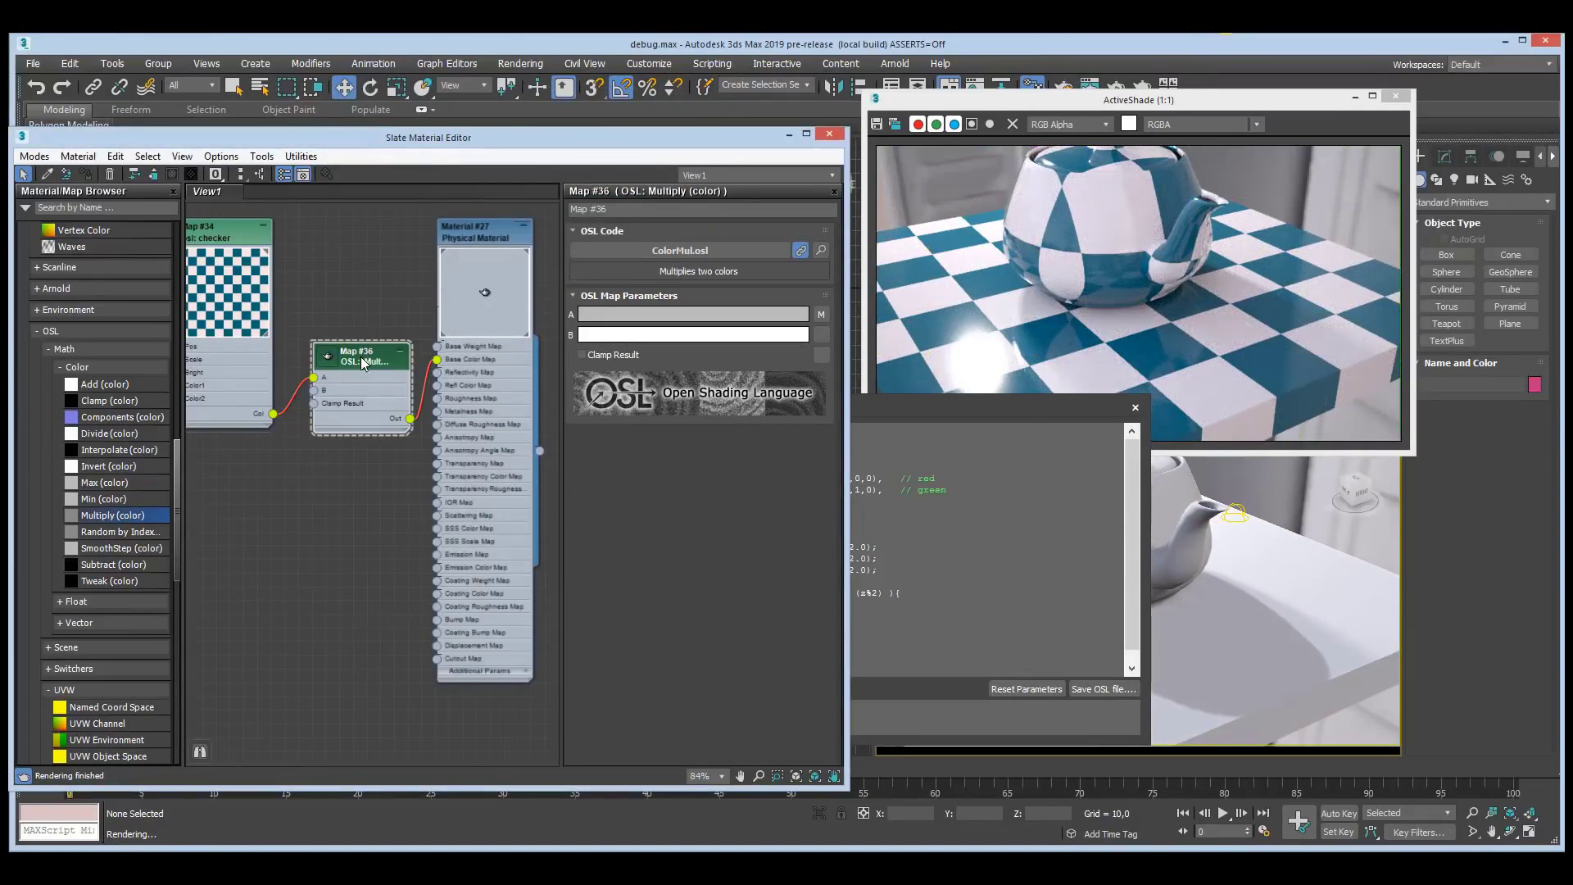
left_click_drag(356, 355, 354, 356)
middle_click_drag(345, 284, 352, 293)
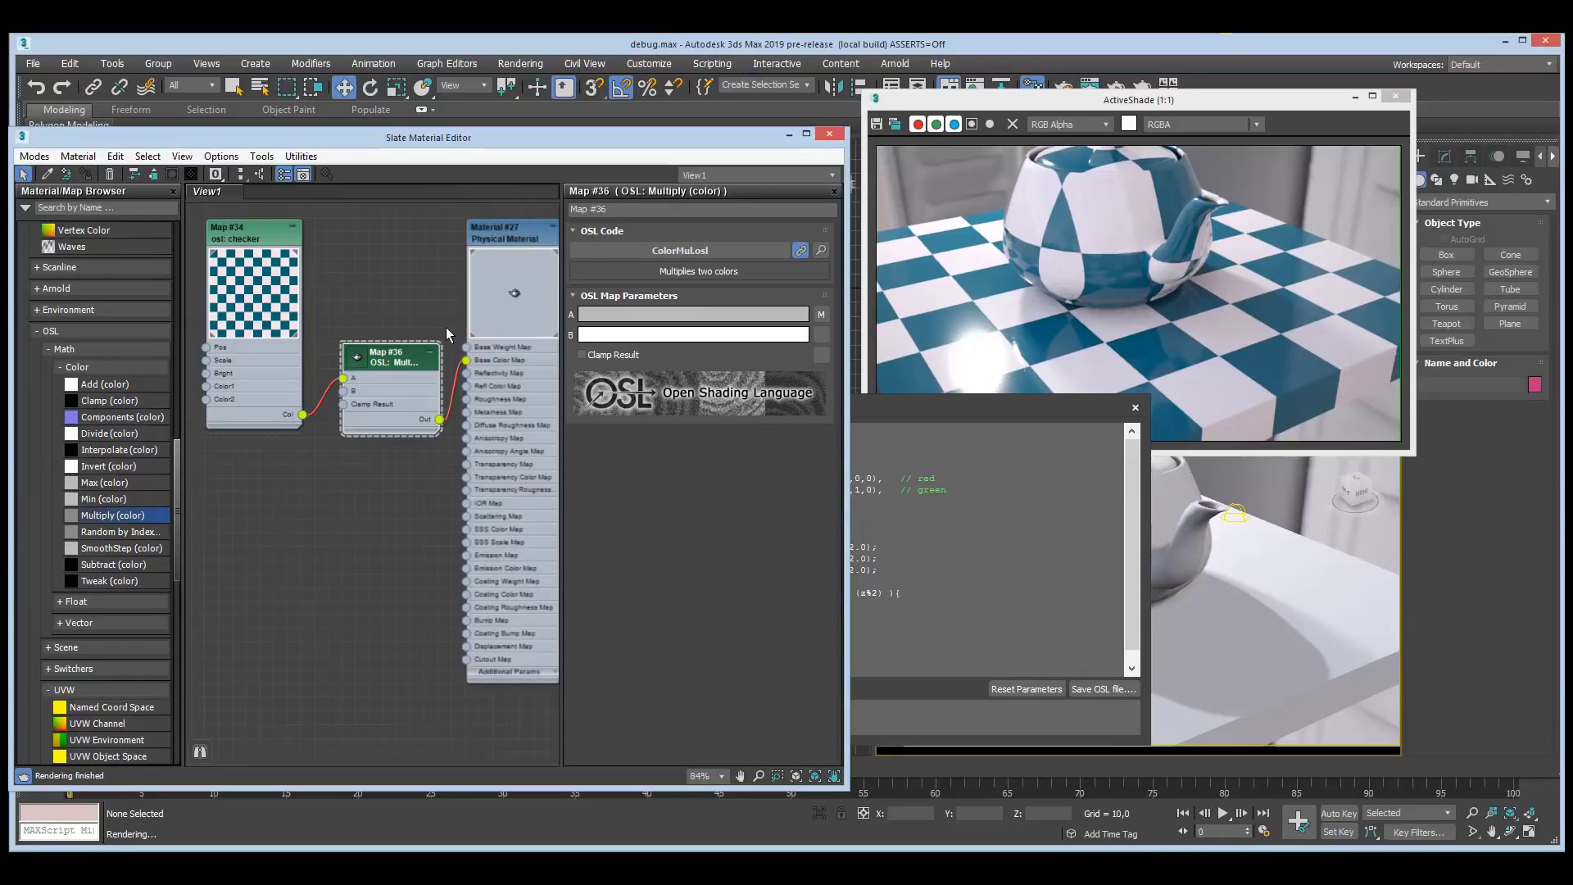
- Add a new OSL Map below the checker map and open its example shader code beside the material editor
left_click_drag(939, 418, 1123, 418)
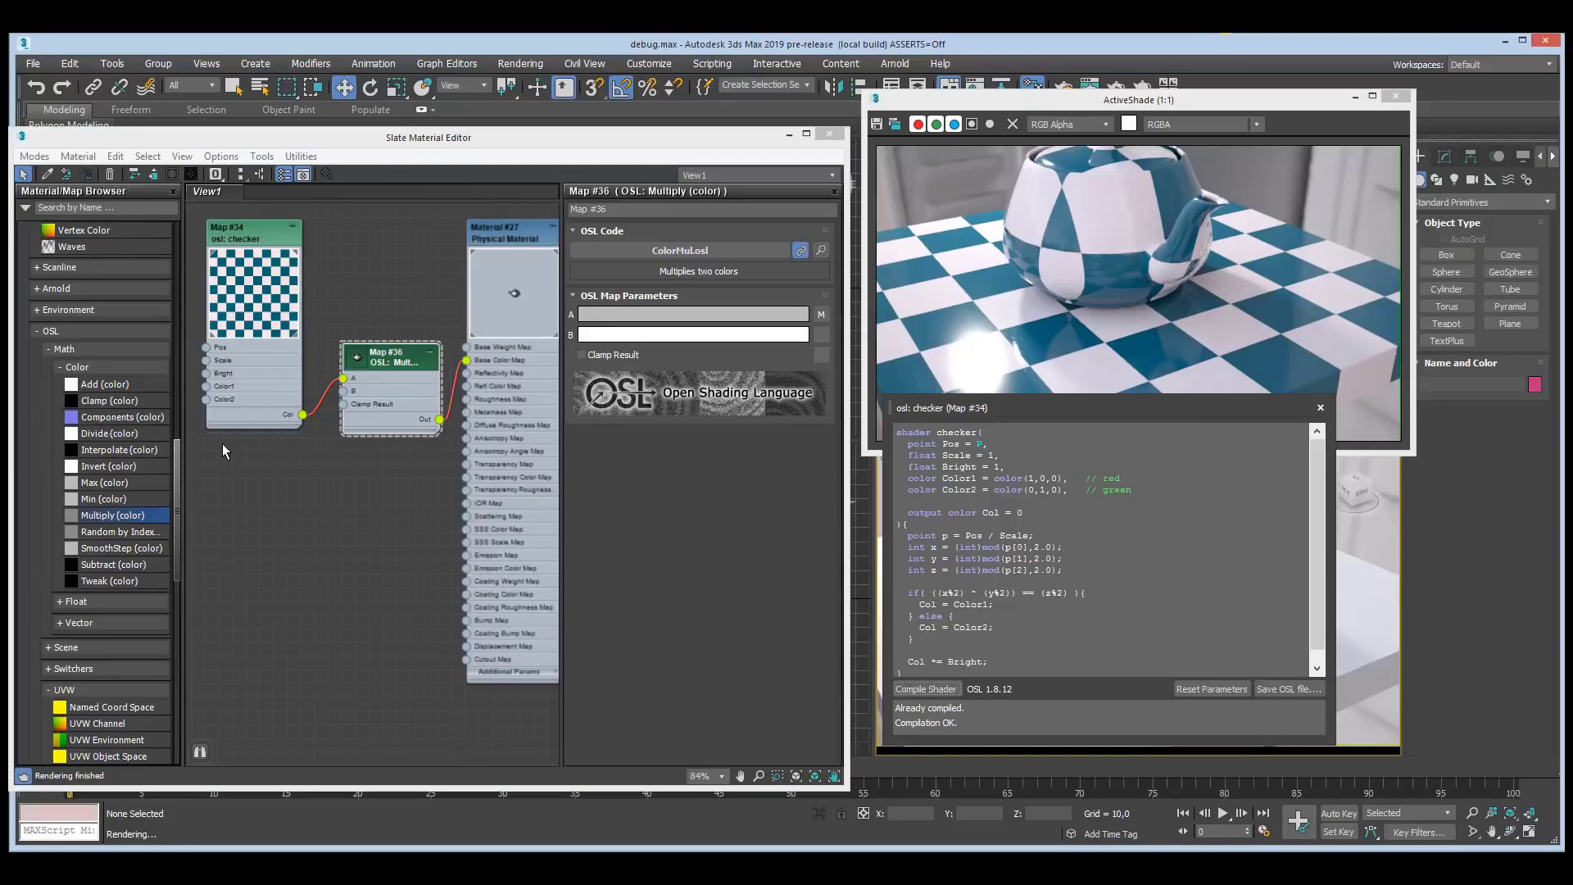
left_click_drag(179, 480, 177, 339)
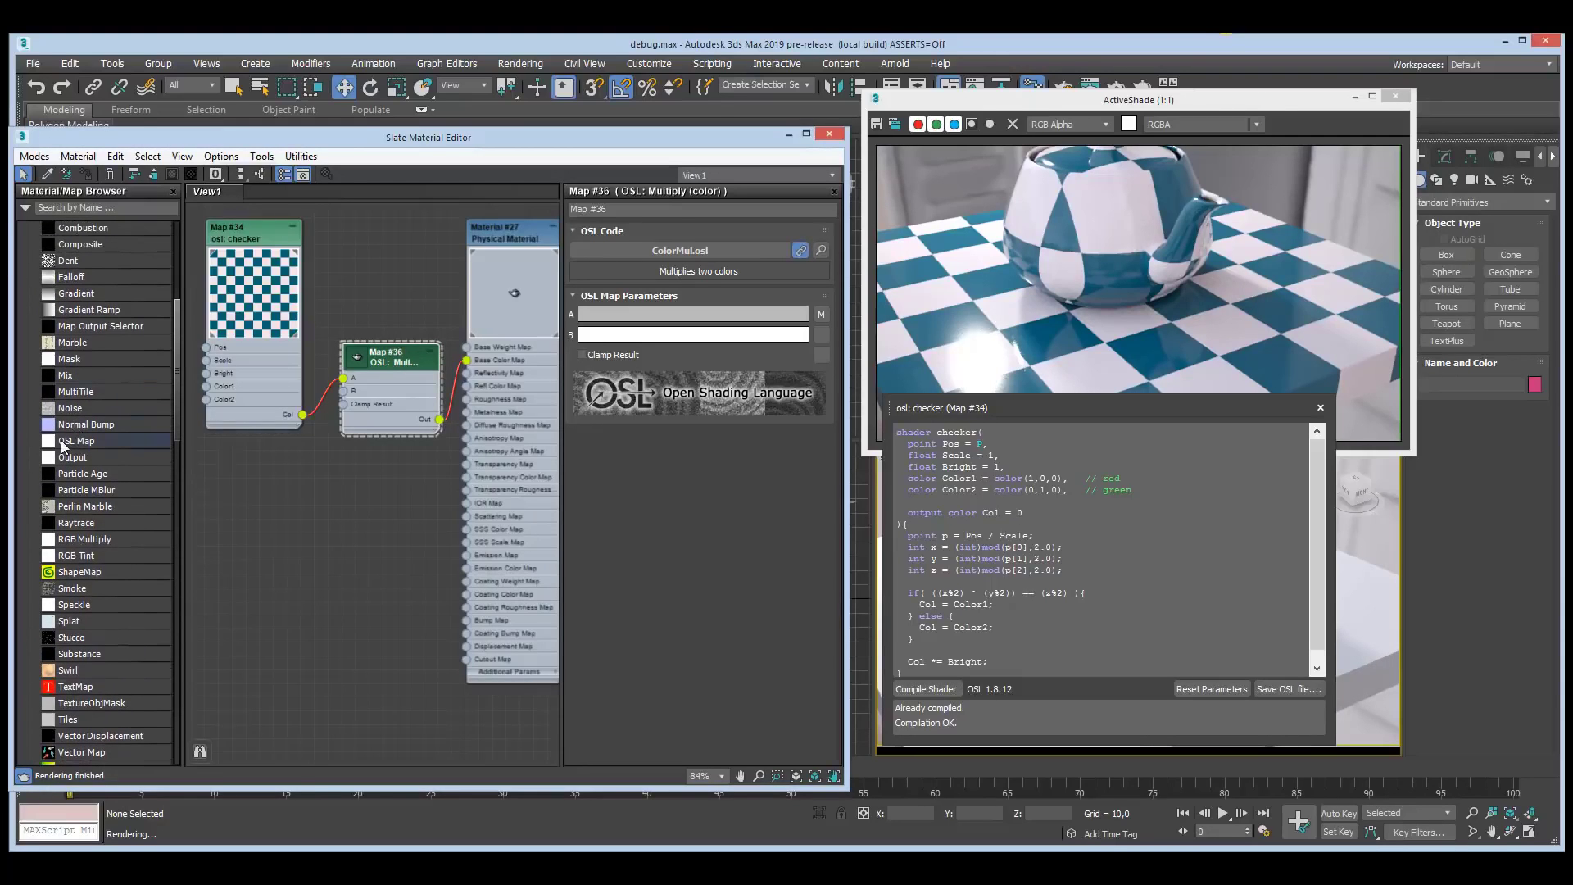
left_click_drag(66, 440, 249, 478)
double_click(222, 484)
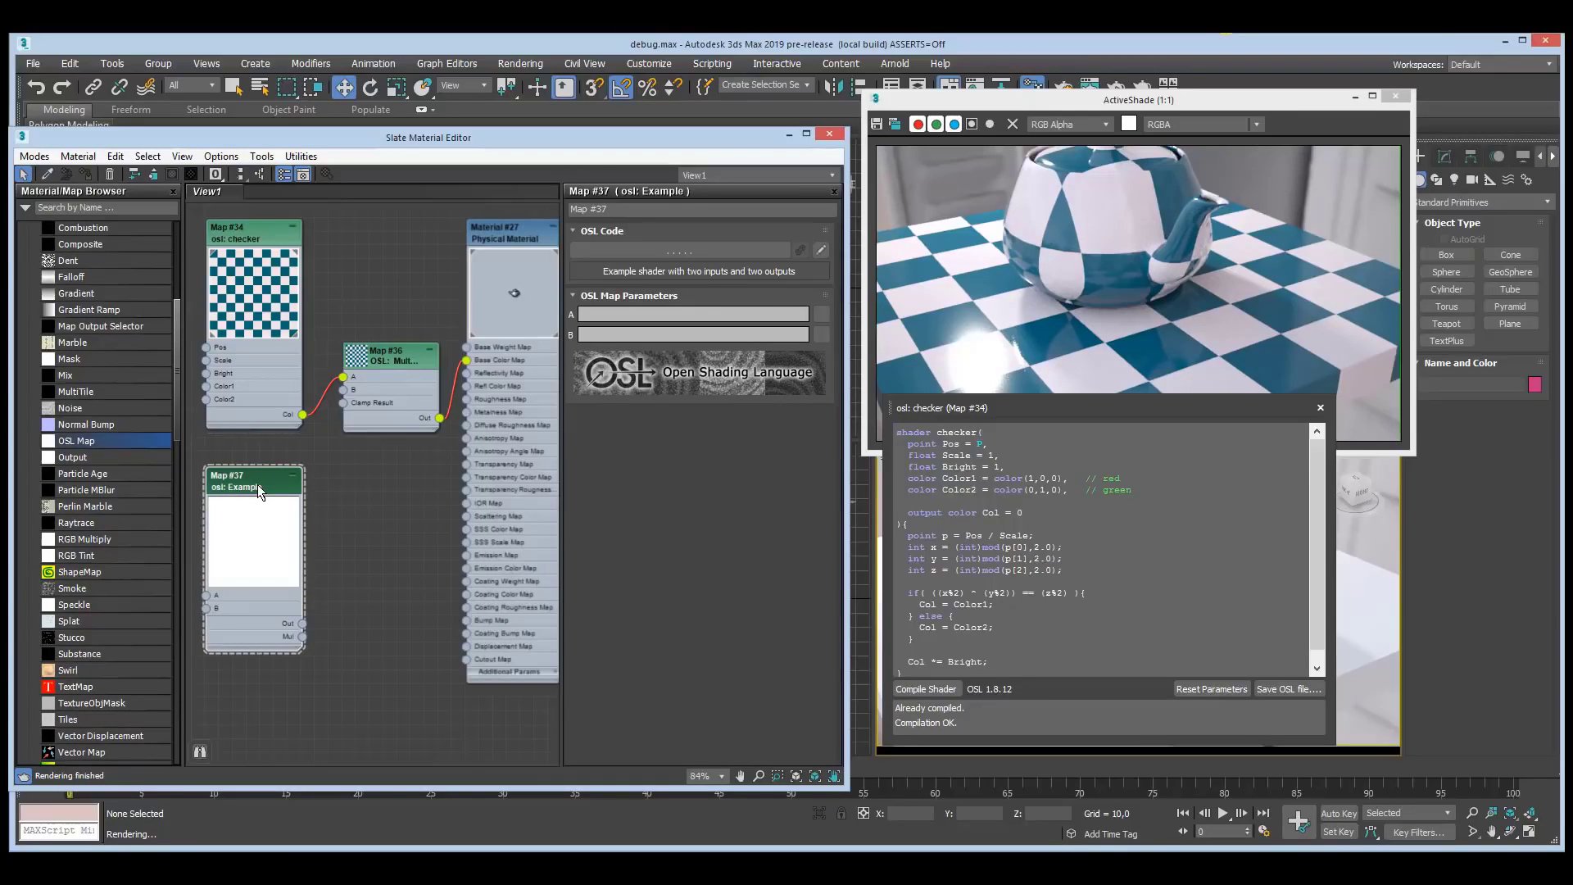
left_click(818, 251)
mouse_move(1060, 380)
left_mouse_down()
mouse_move(1060, 350)
mouse_move(1104, 349)
mouse_move(1091, 360)
left_mouse_up()
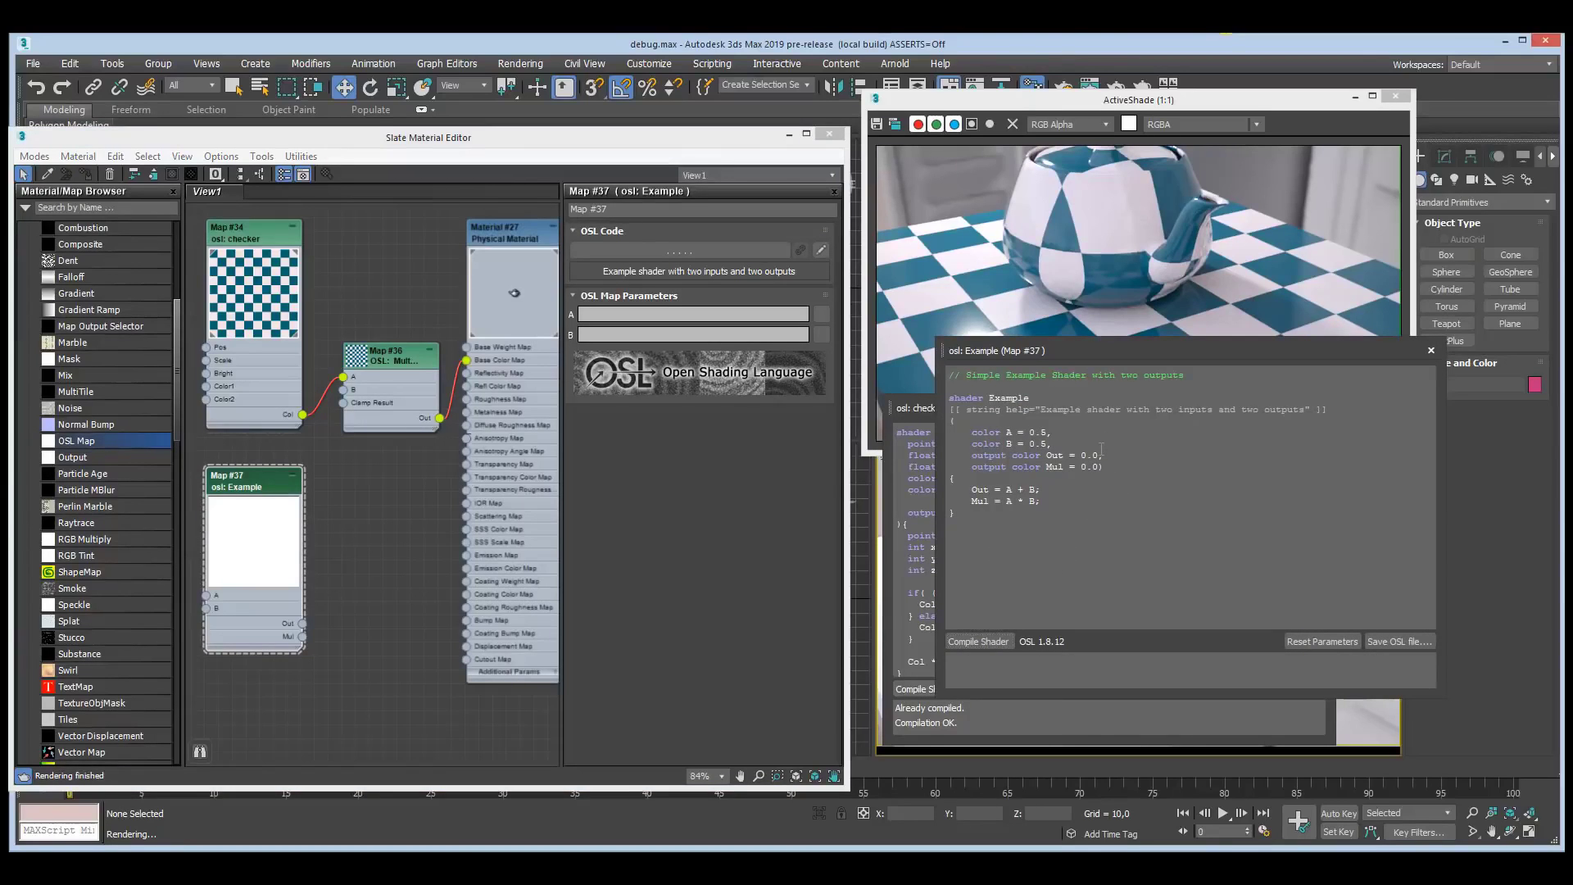
- Insert the invalid line "asodj aoij das" below color B in the example shader and try to compile it
key("Return")
type("asodj aoij das")
left_click(973, 642)
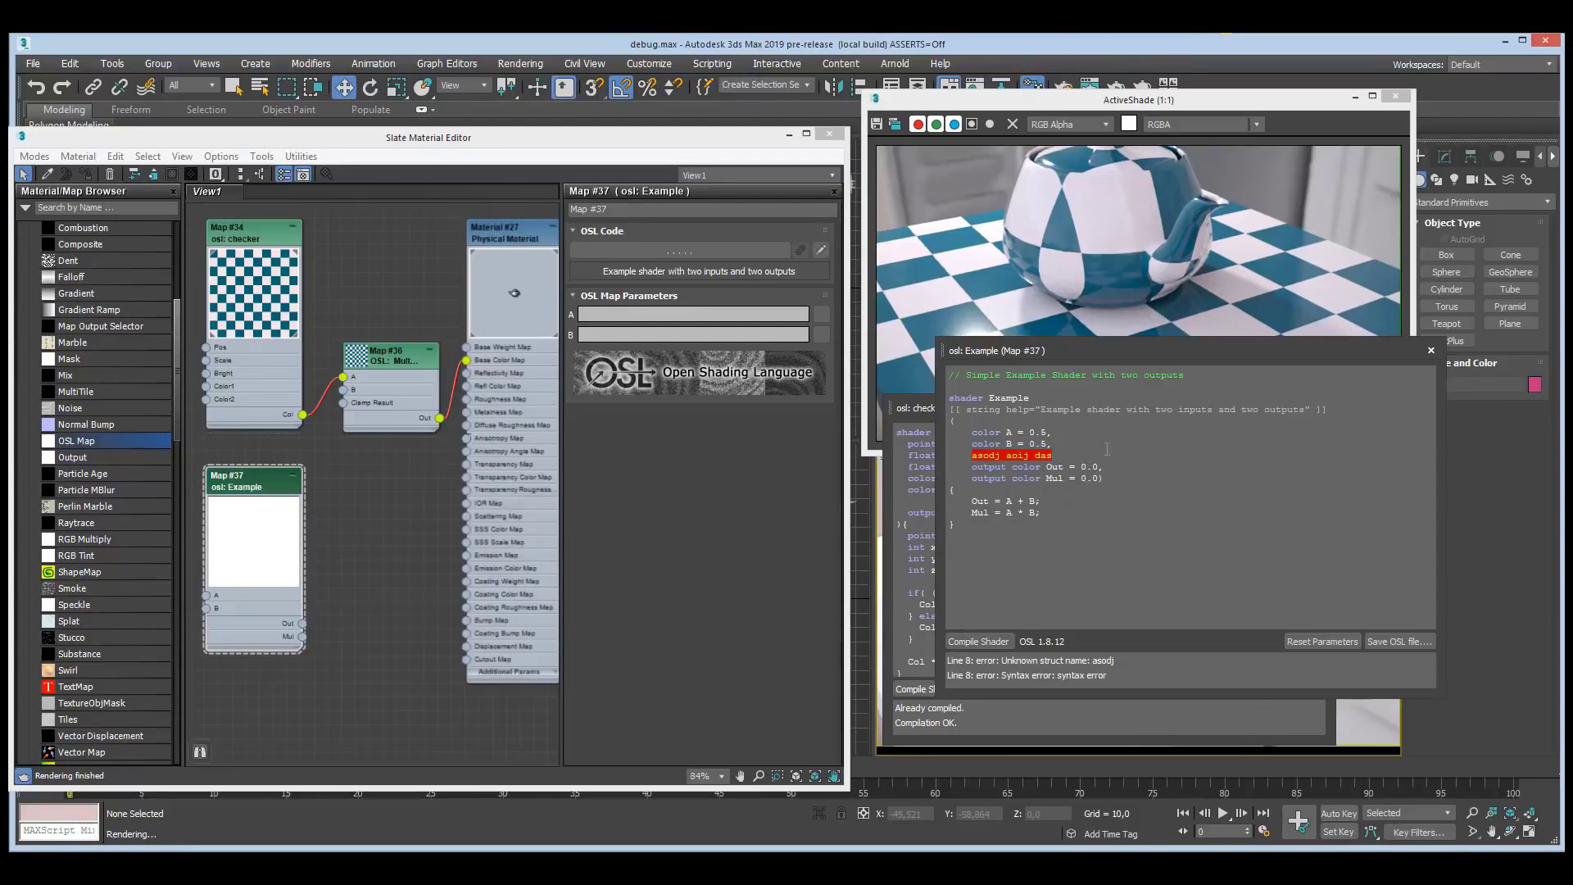
- Remove the invalid line from the example shader, recompile it and close its code editor
key("BackSpace")
key("BackSpace")
key("BackSpace")
key("BackSpace")
key("BackSpace")
key("BackSpace")
key("BackSpace")
key("BackSpace")
key("BackSpace")
key("BackSpace")
key("BackSpace")
key("BackSpace")
key("BackSpace")
key("BackSpace")
key("BackSpace")
key("BackSpace")
key("BackSpace")
key("BackSpace")
key("BackSpace")
left_click(978, 641)
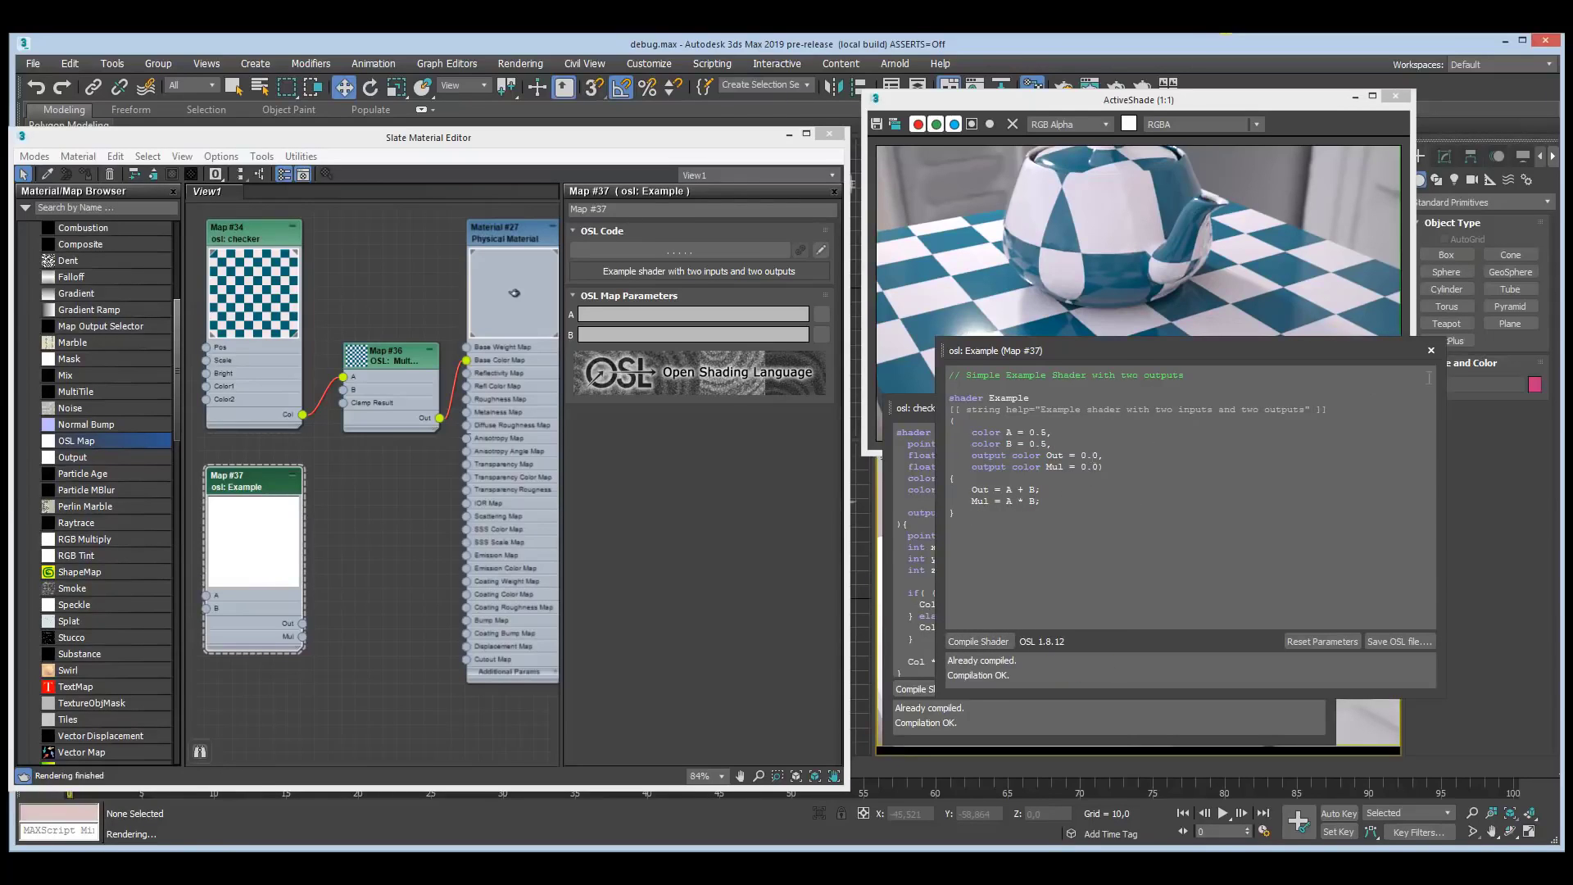
left_click(1431, 351)
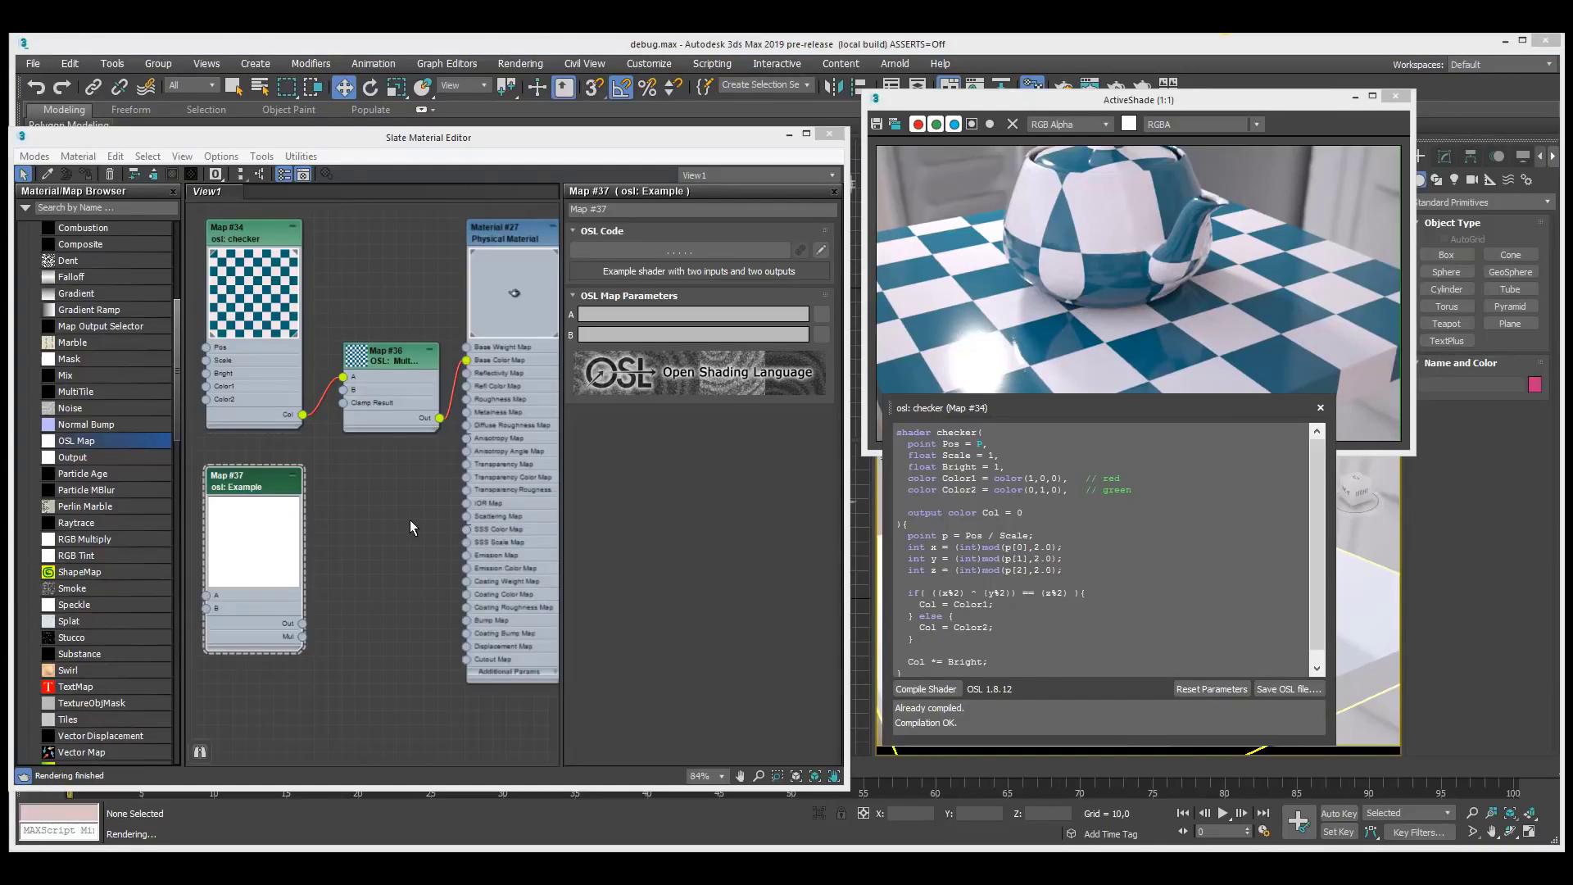
left_click(263, 480)
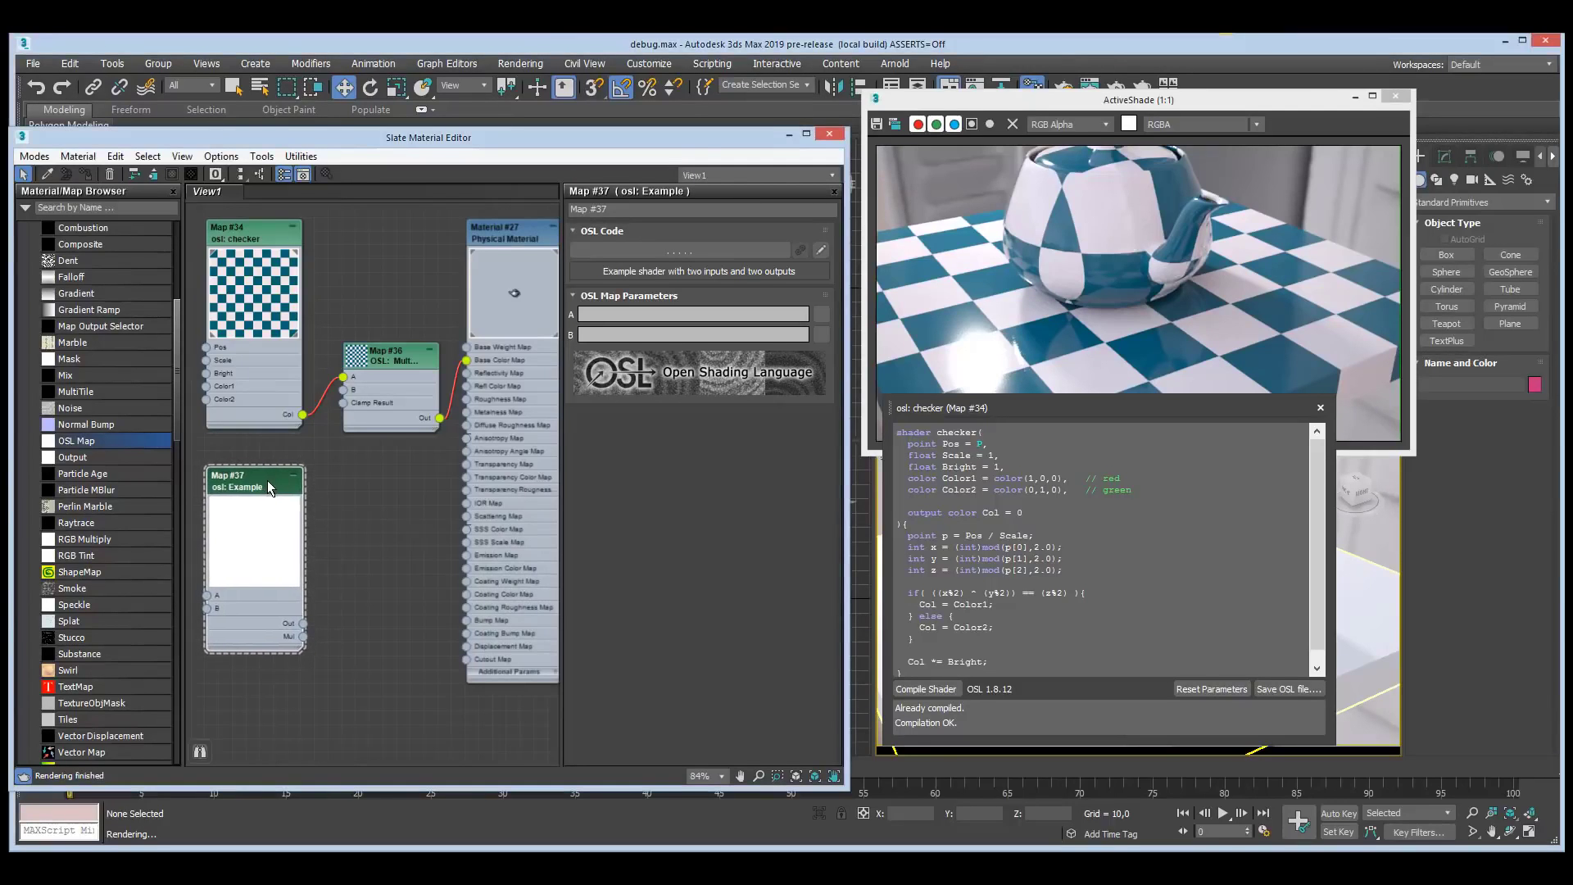
left_click_drag(180, 400, 205, 603)
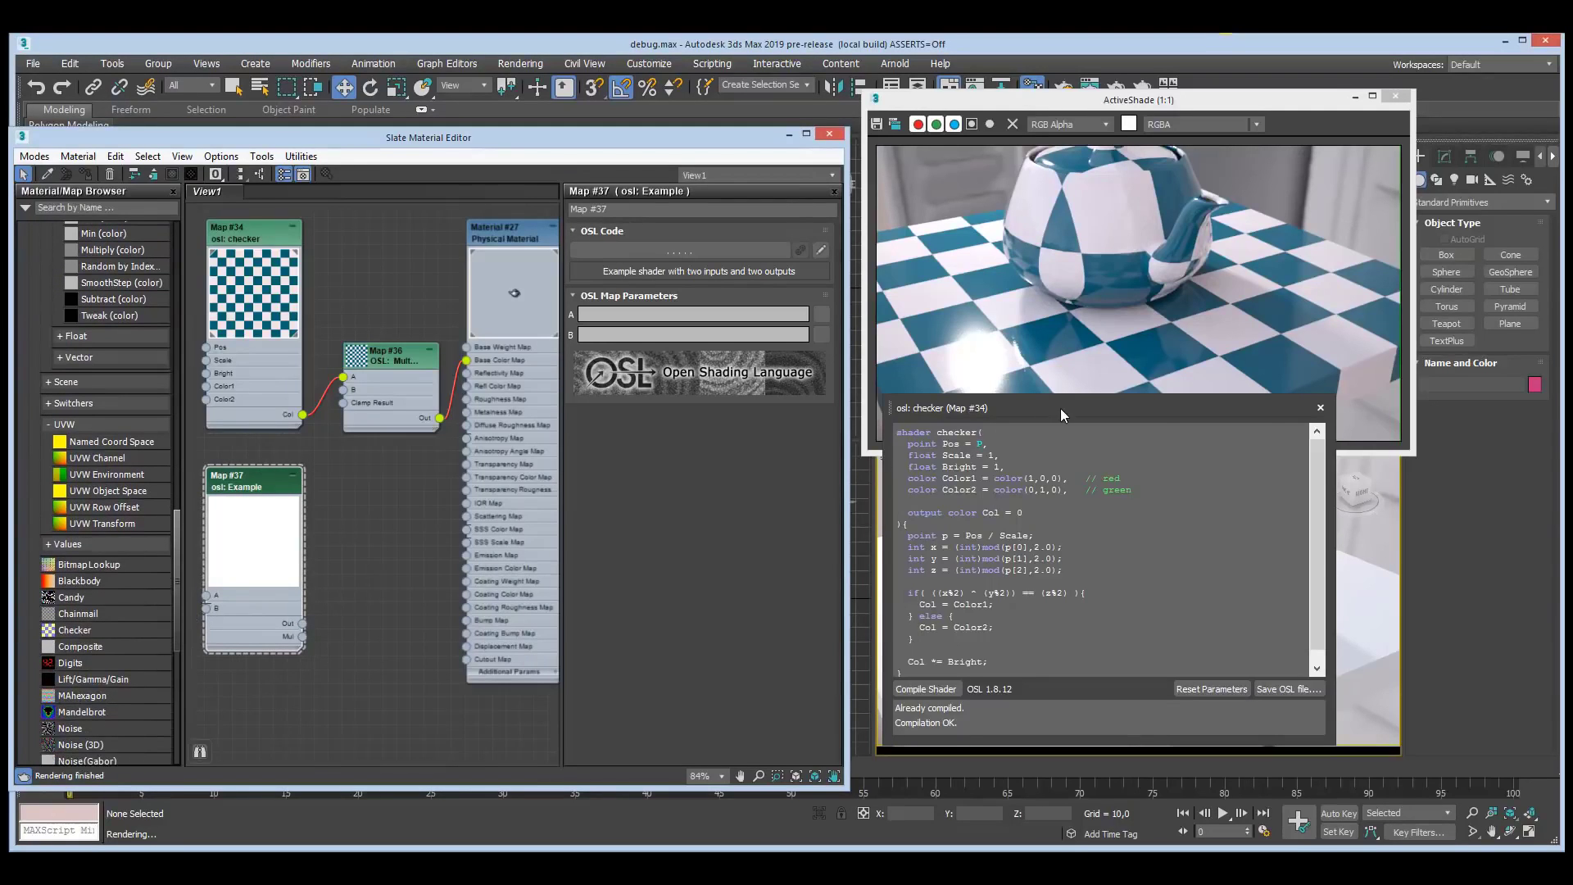
left_click_drag(1060, 408, 1063, 406)
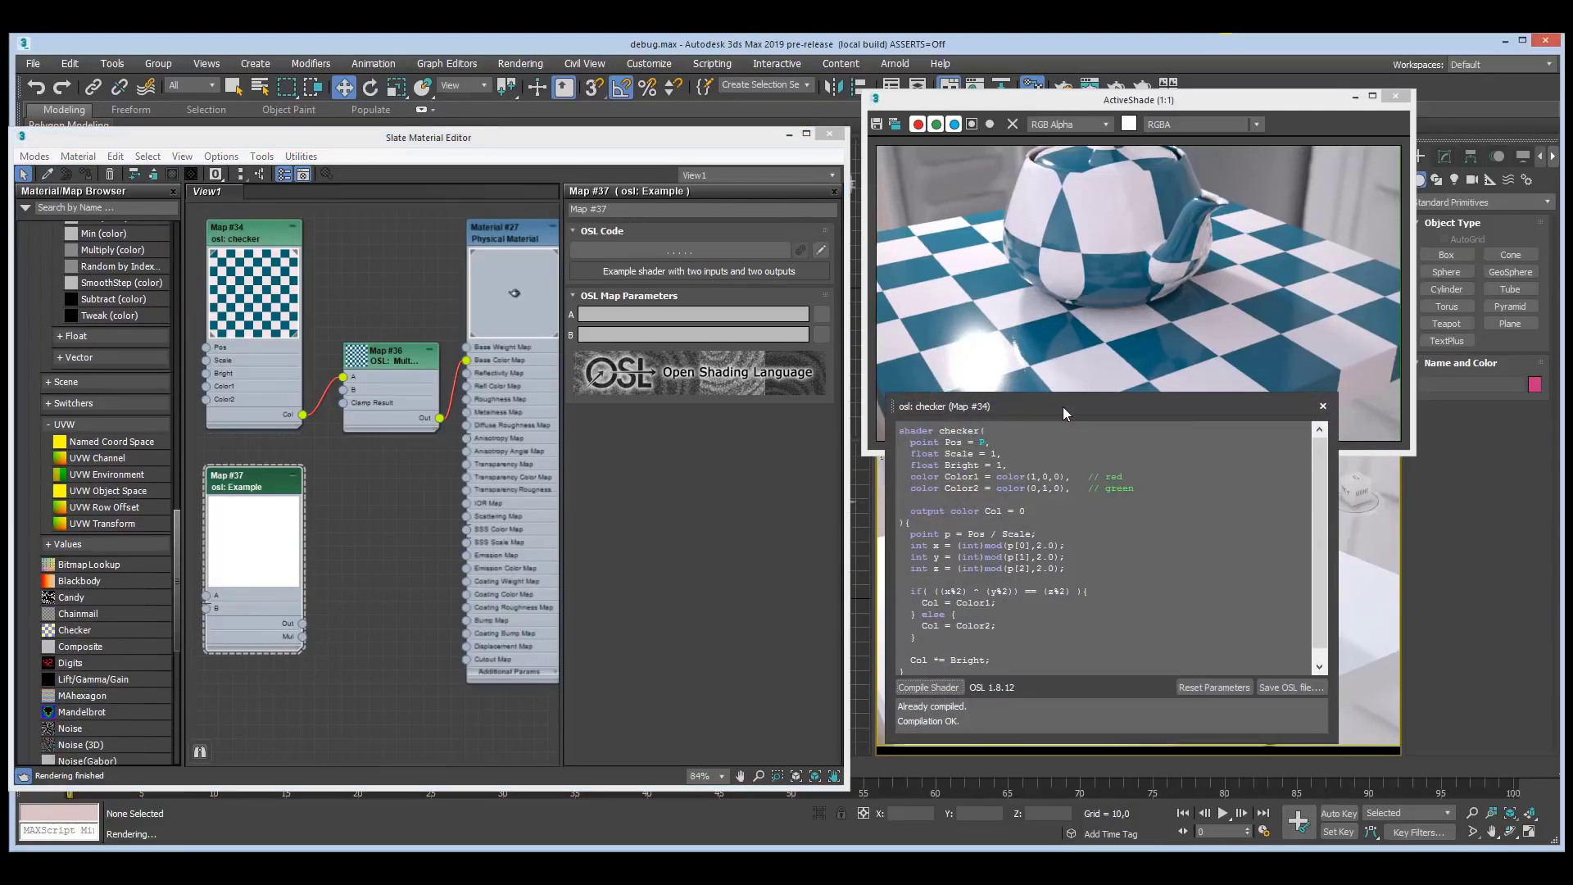
left_click(270, 484)
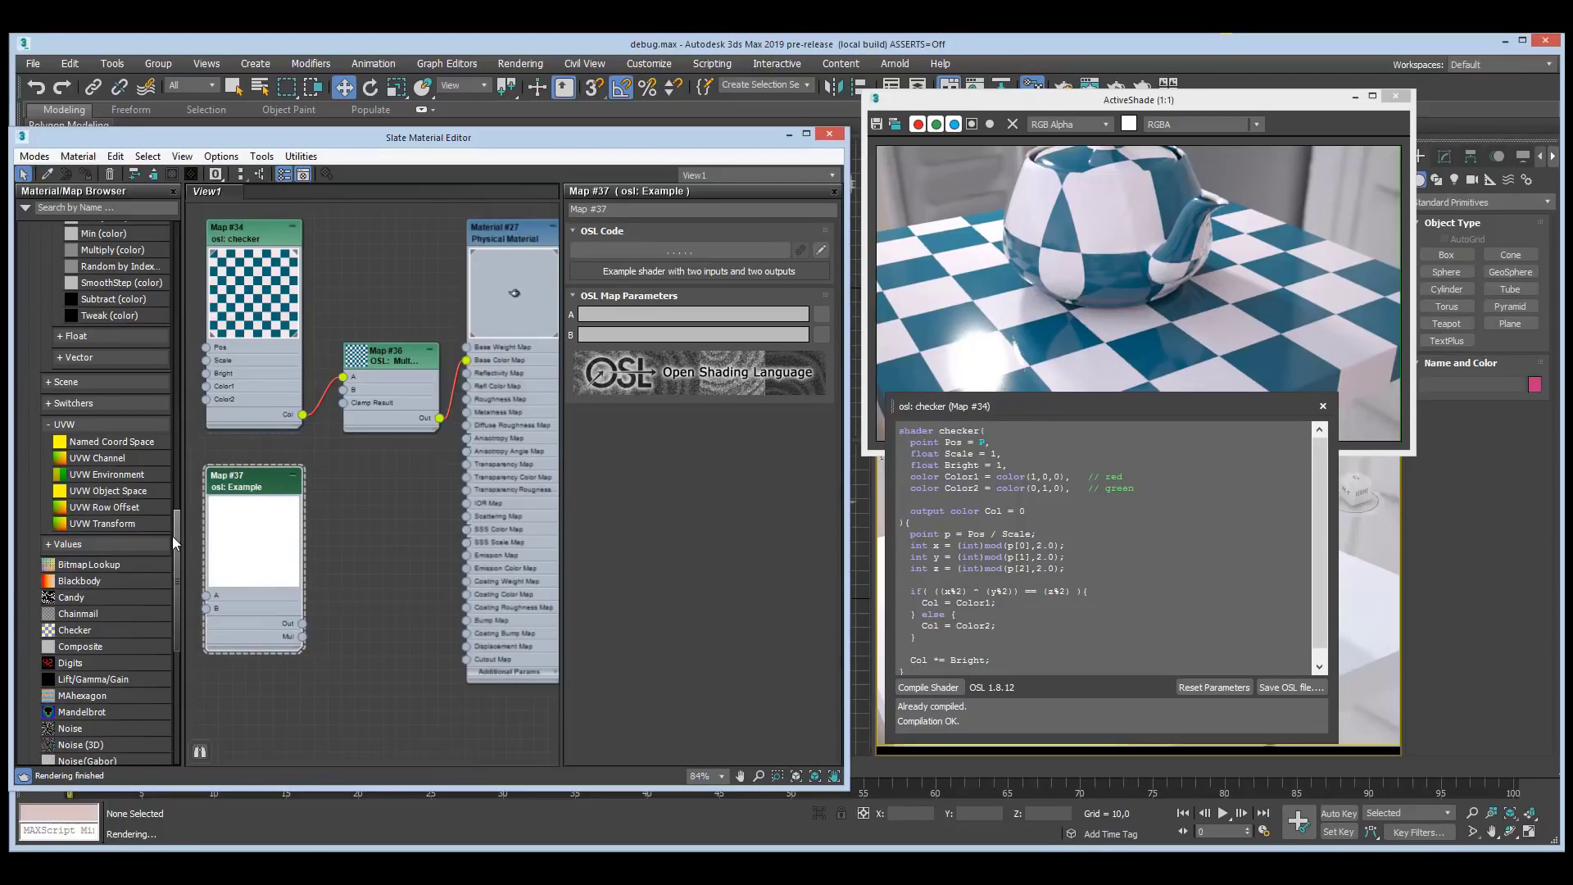
left_click_drag(172, 536, 174, 557)
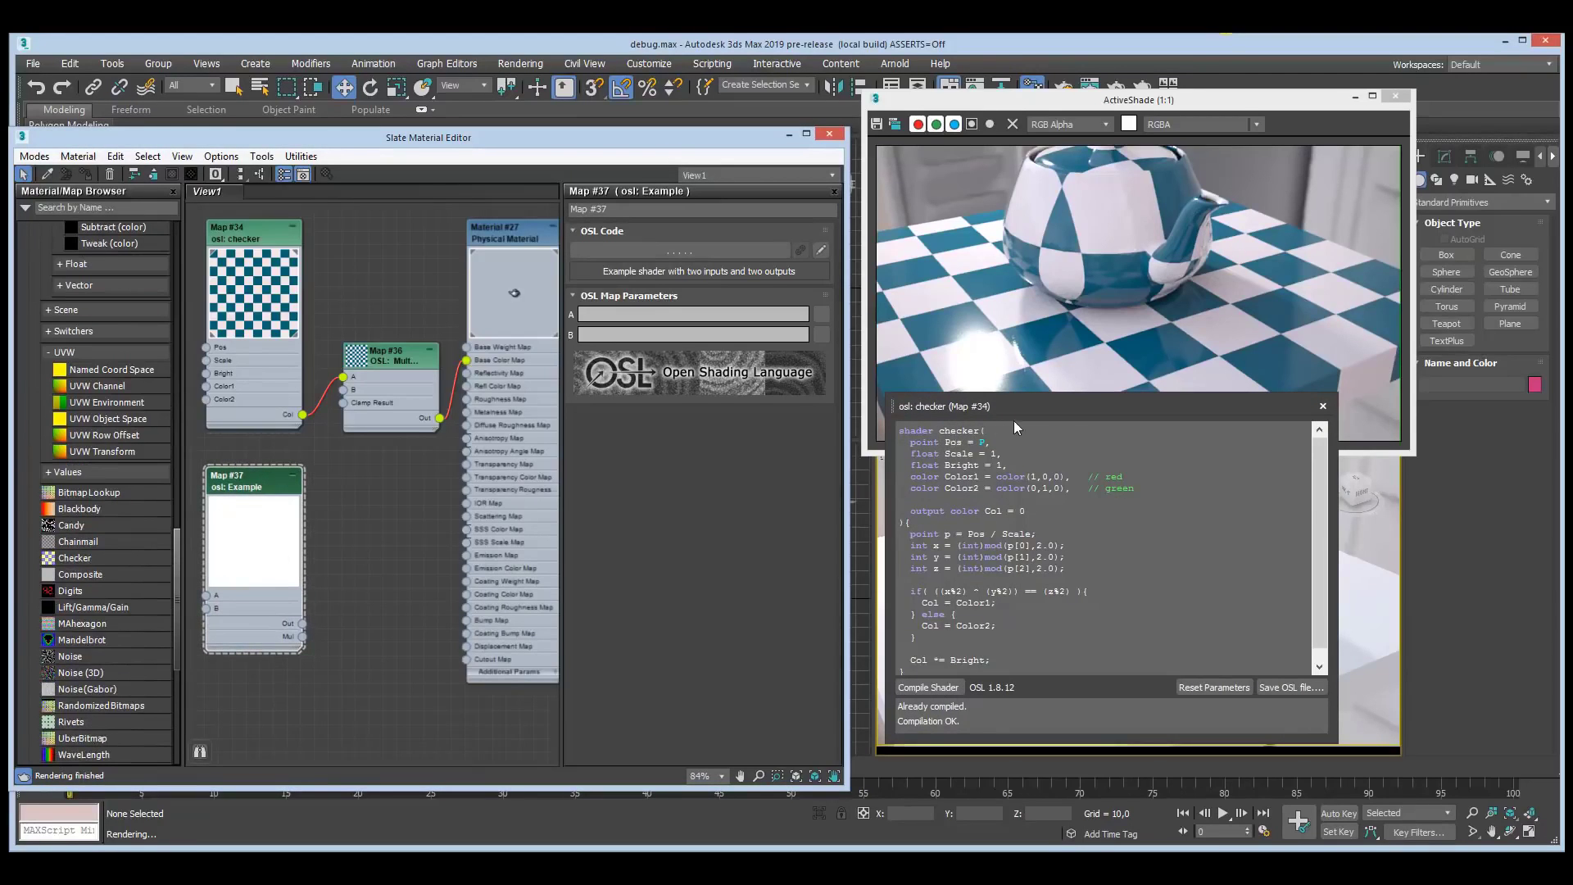
left_click_drag(1014, 407, 1018, 407)
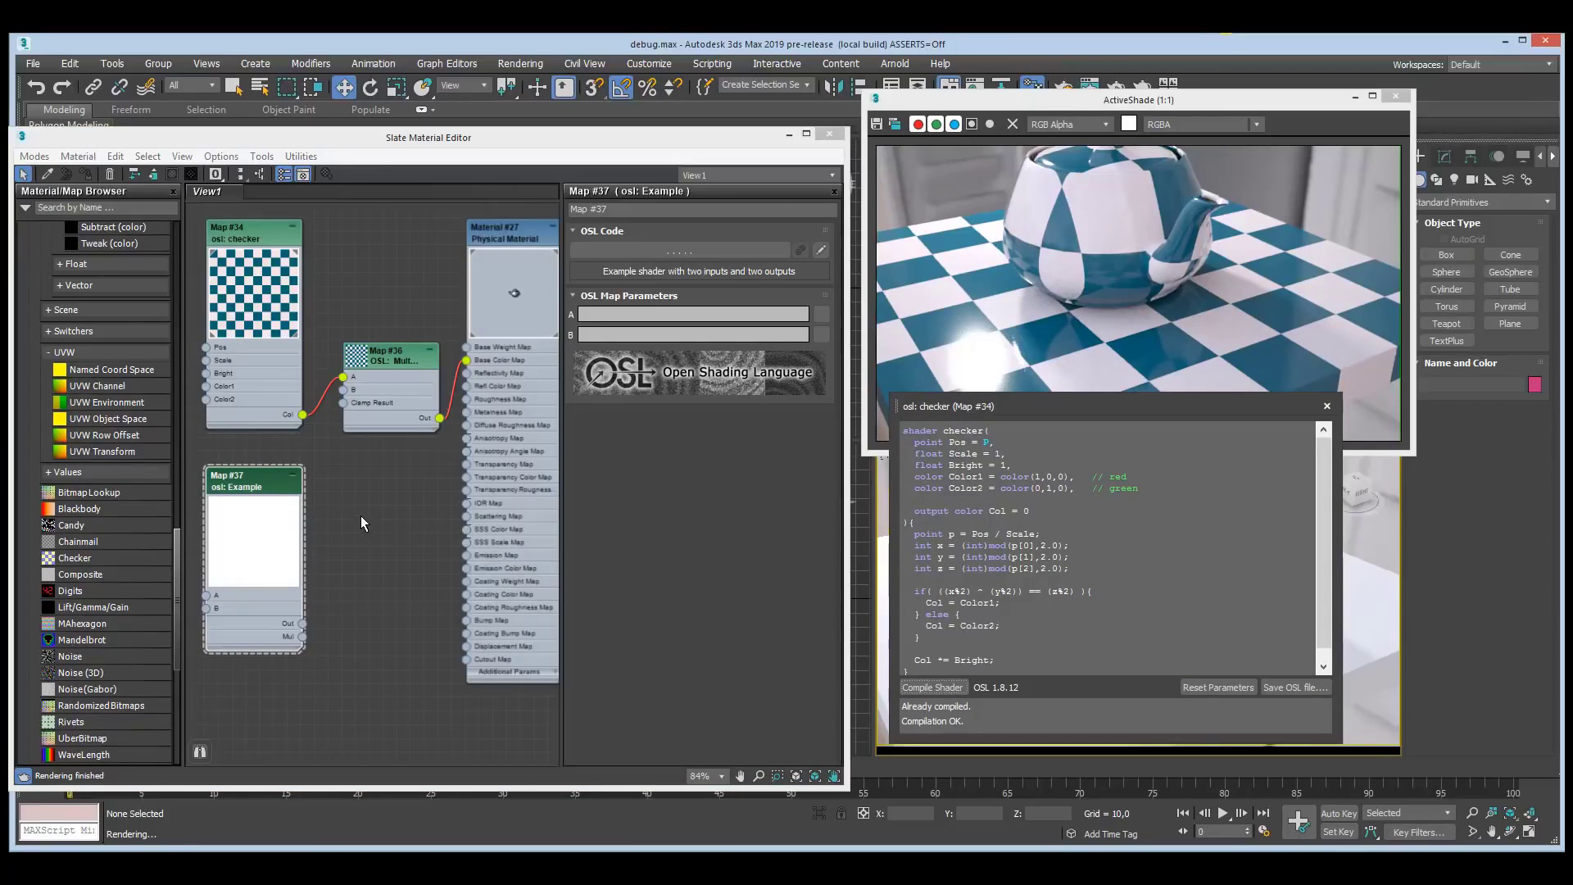
left_click(248, 481)
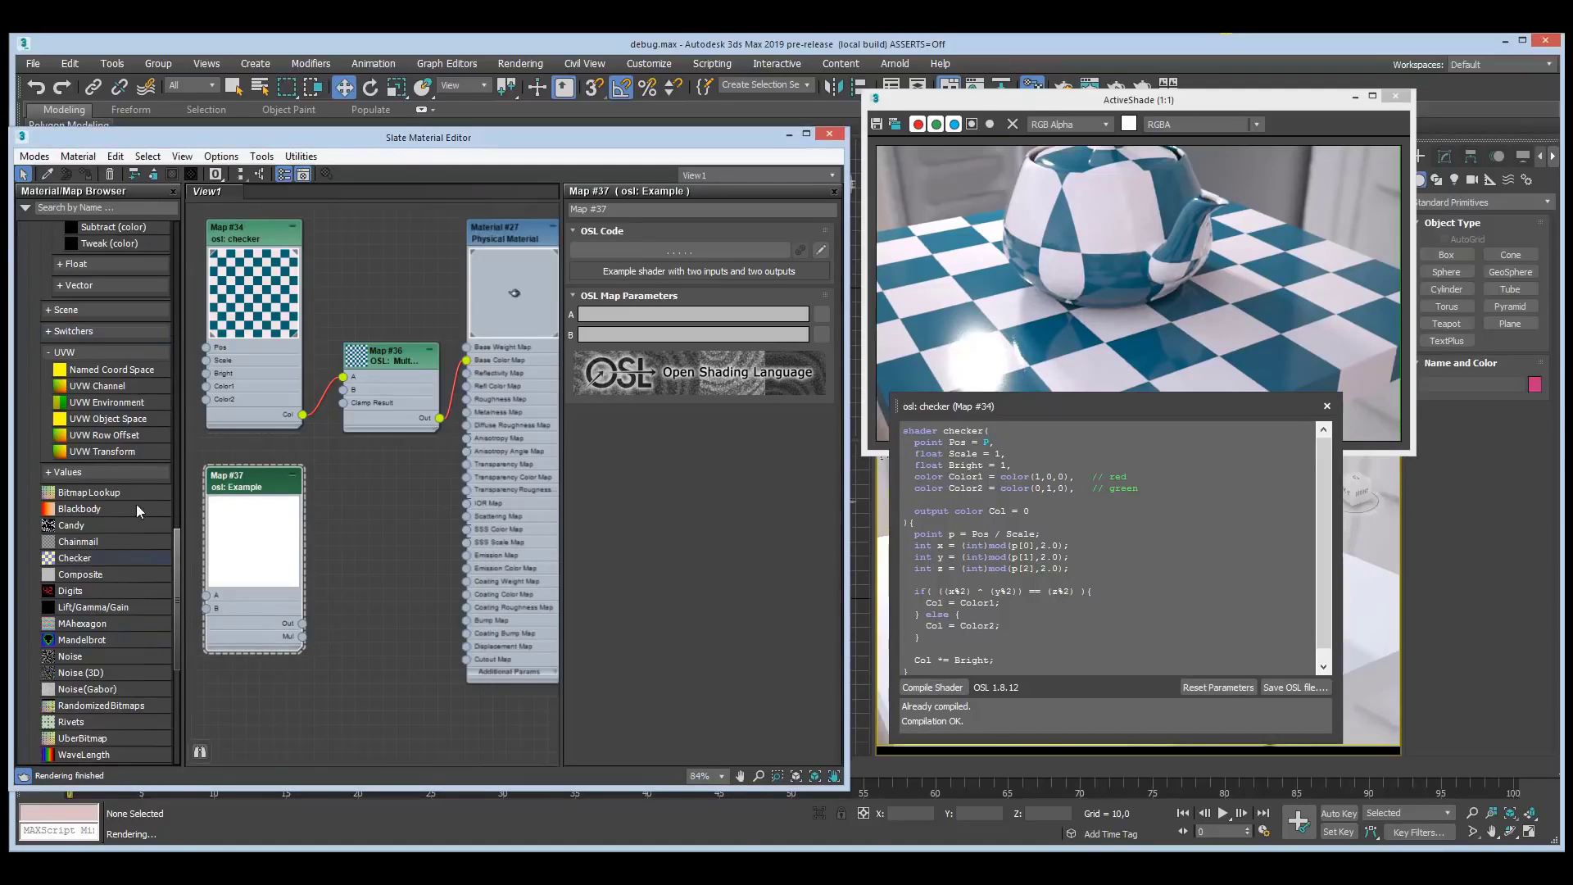
- Select the Multiply map, view the code of its linked ColorMul.osl shader and close the code window again
scroll(181, 577, "up", 1)
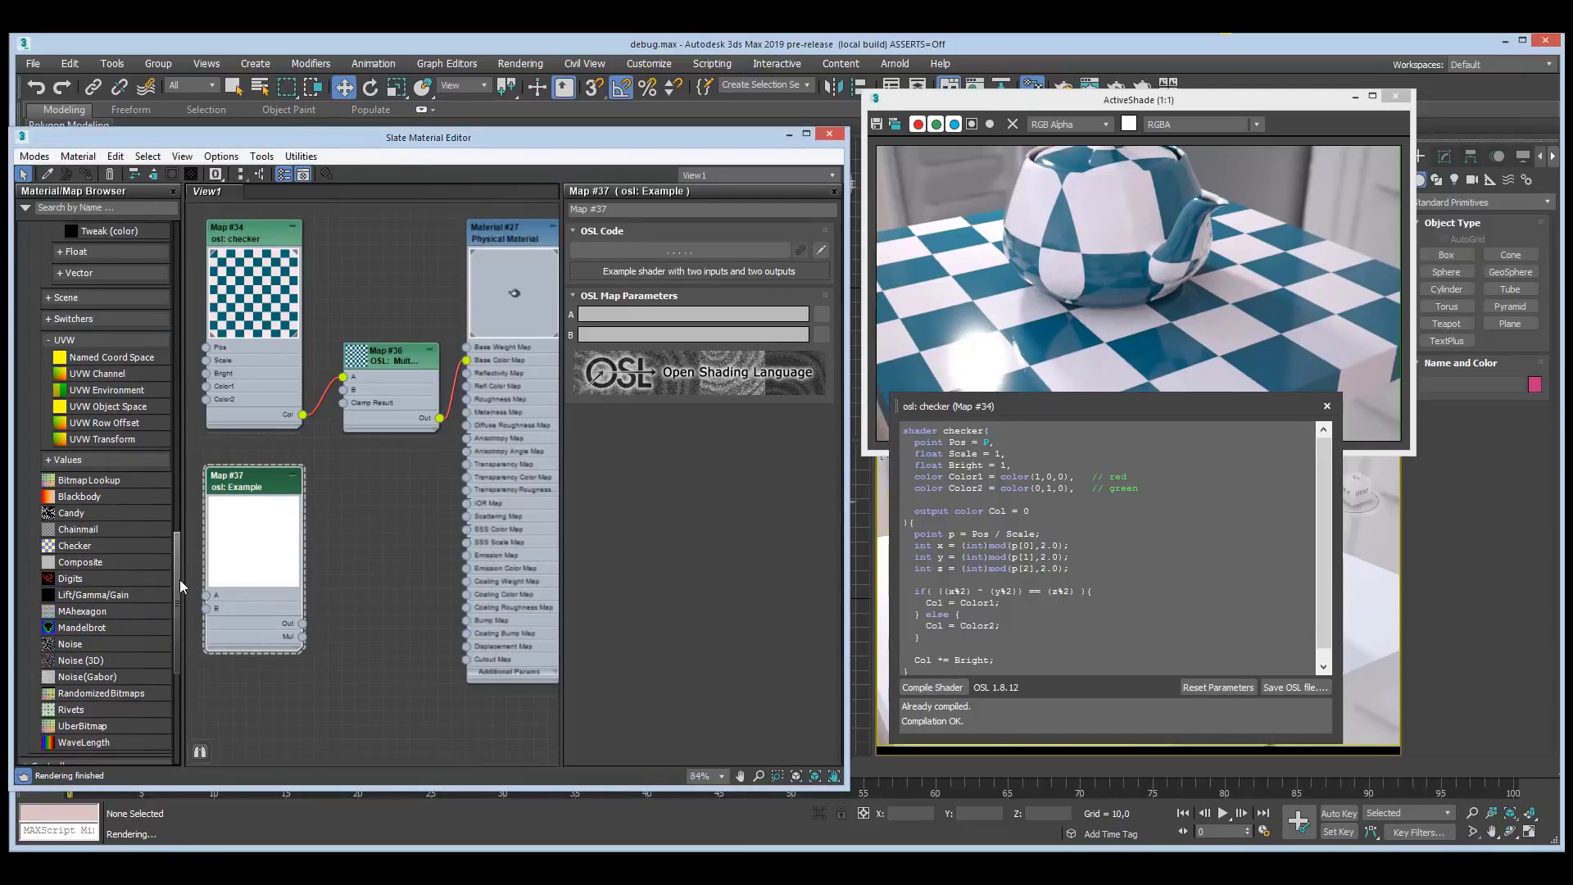
left_click(392, 359)
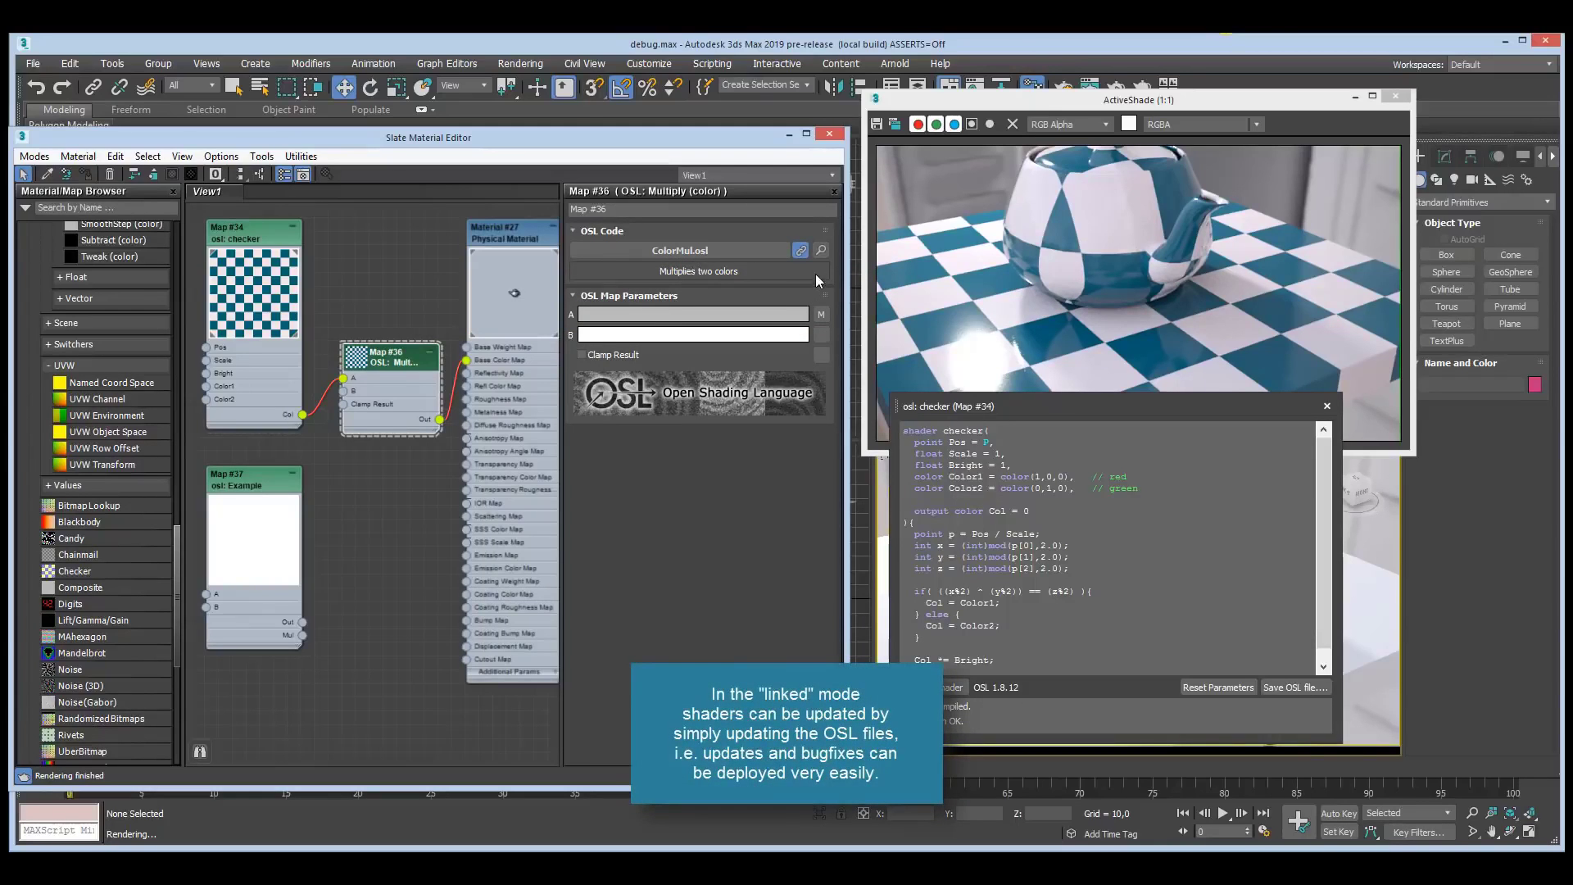
left_click(820, 250)
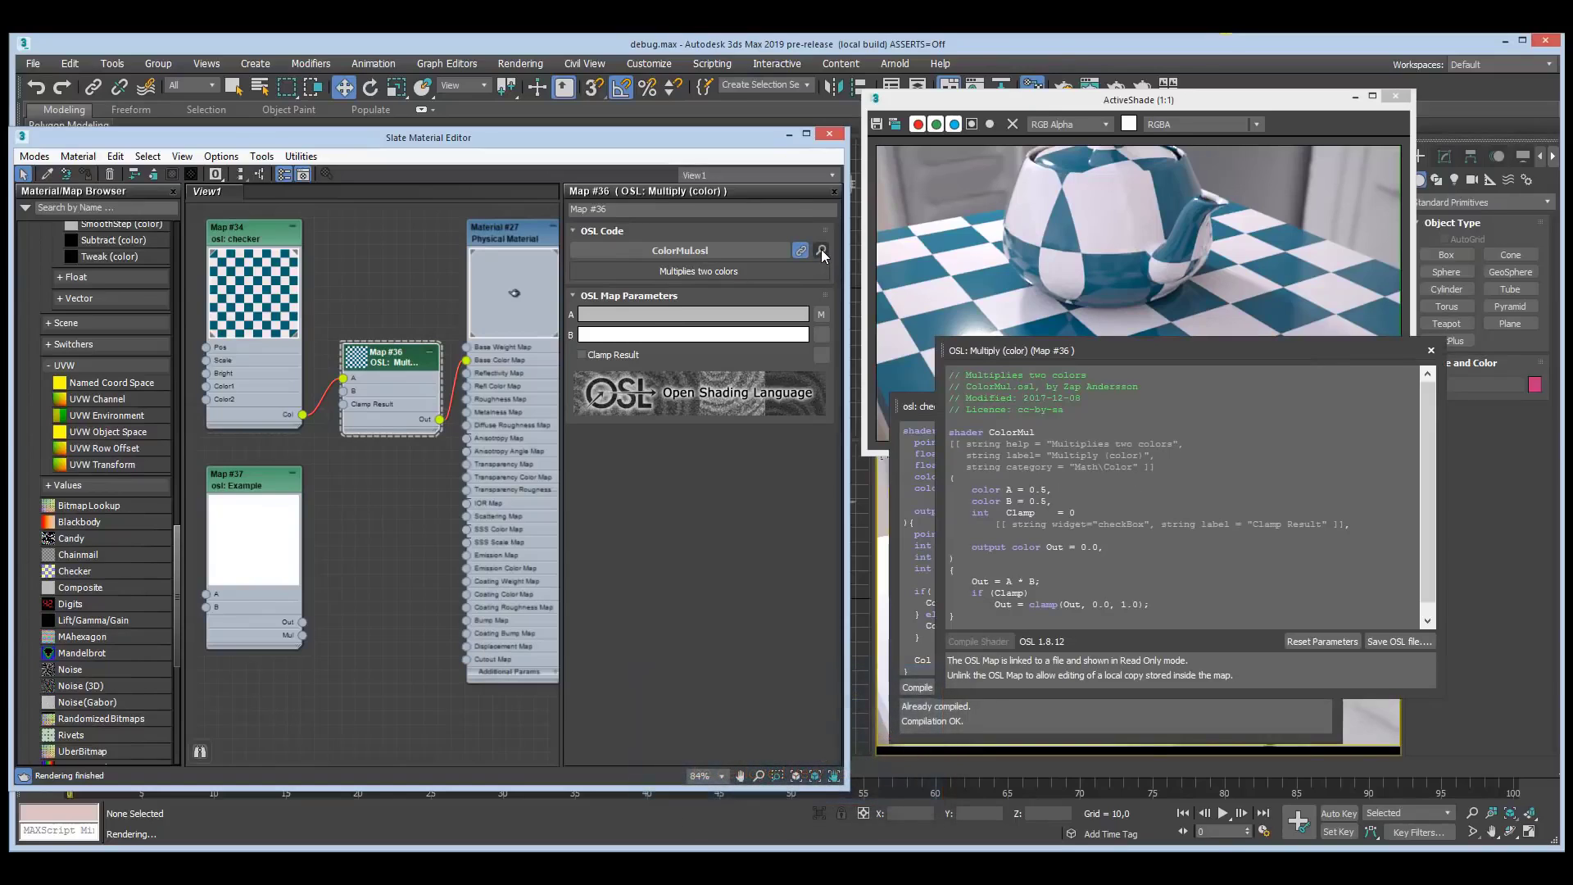
left_click(821, 251)
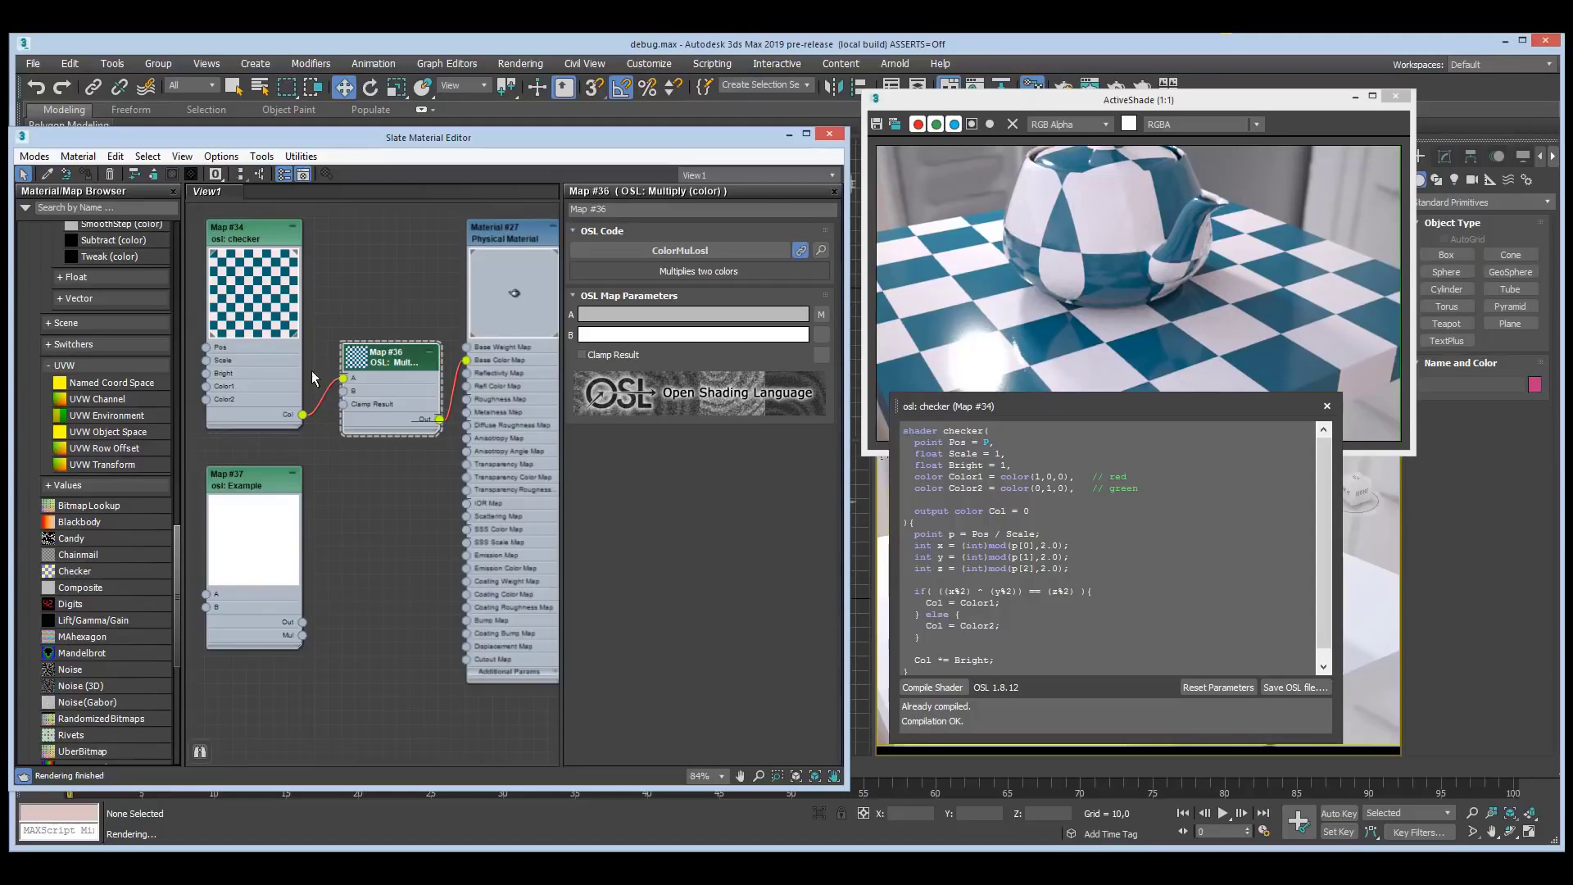
- Unlink the Multiply map from its OSL file, add the parameter line "float X = 10.0," below color B in its code and compile
left_click(800, 250)
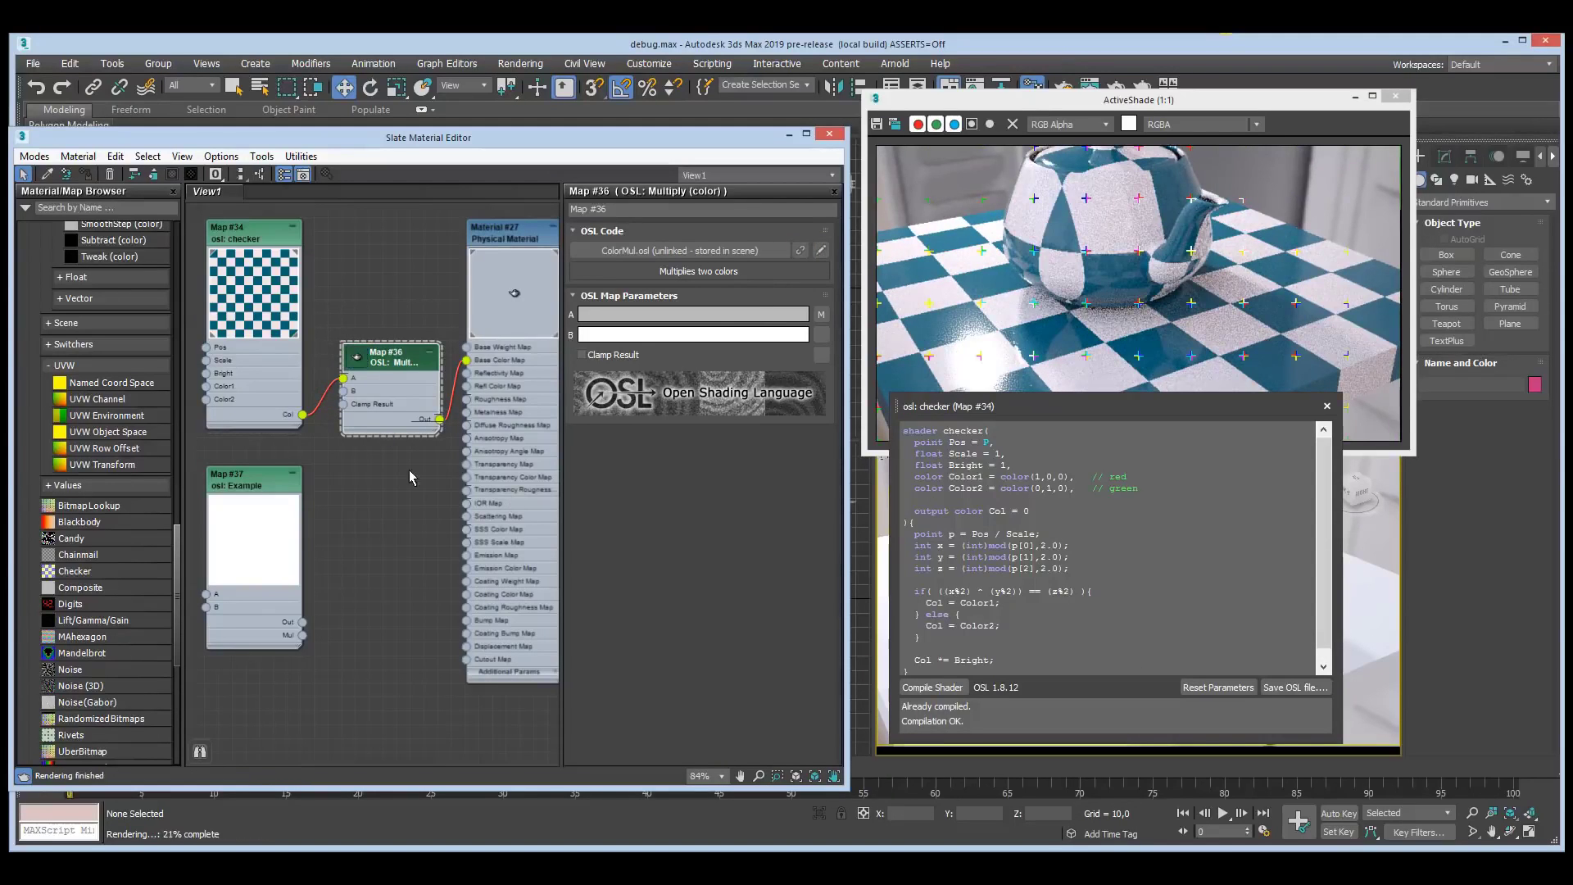
left_click_drag(386, 356, 380, 344)
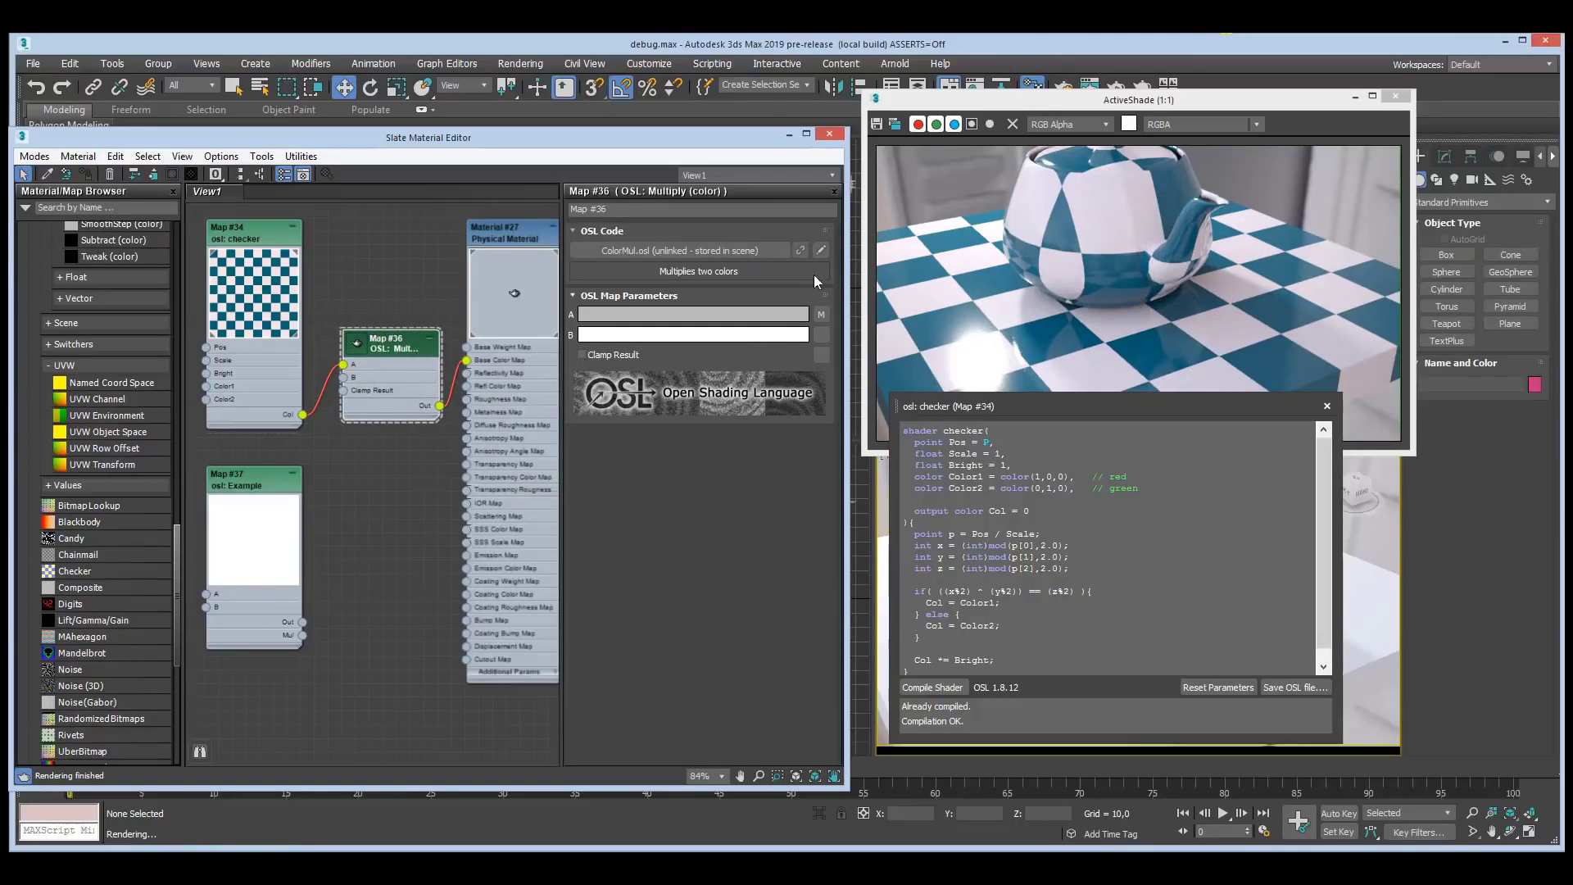
left_click(821, 250)
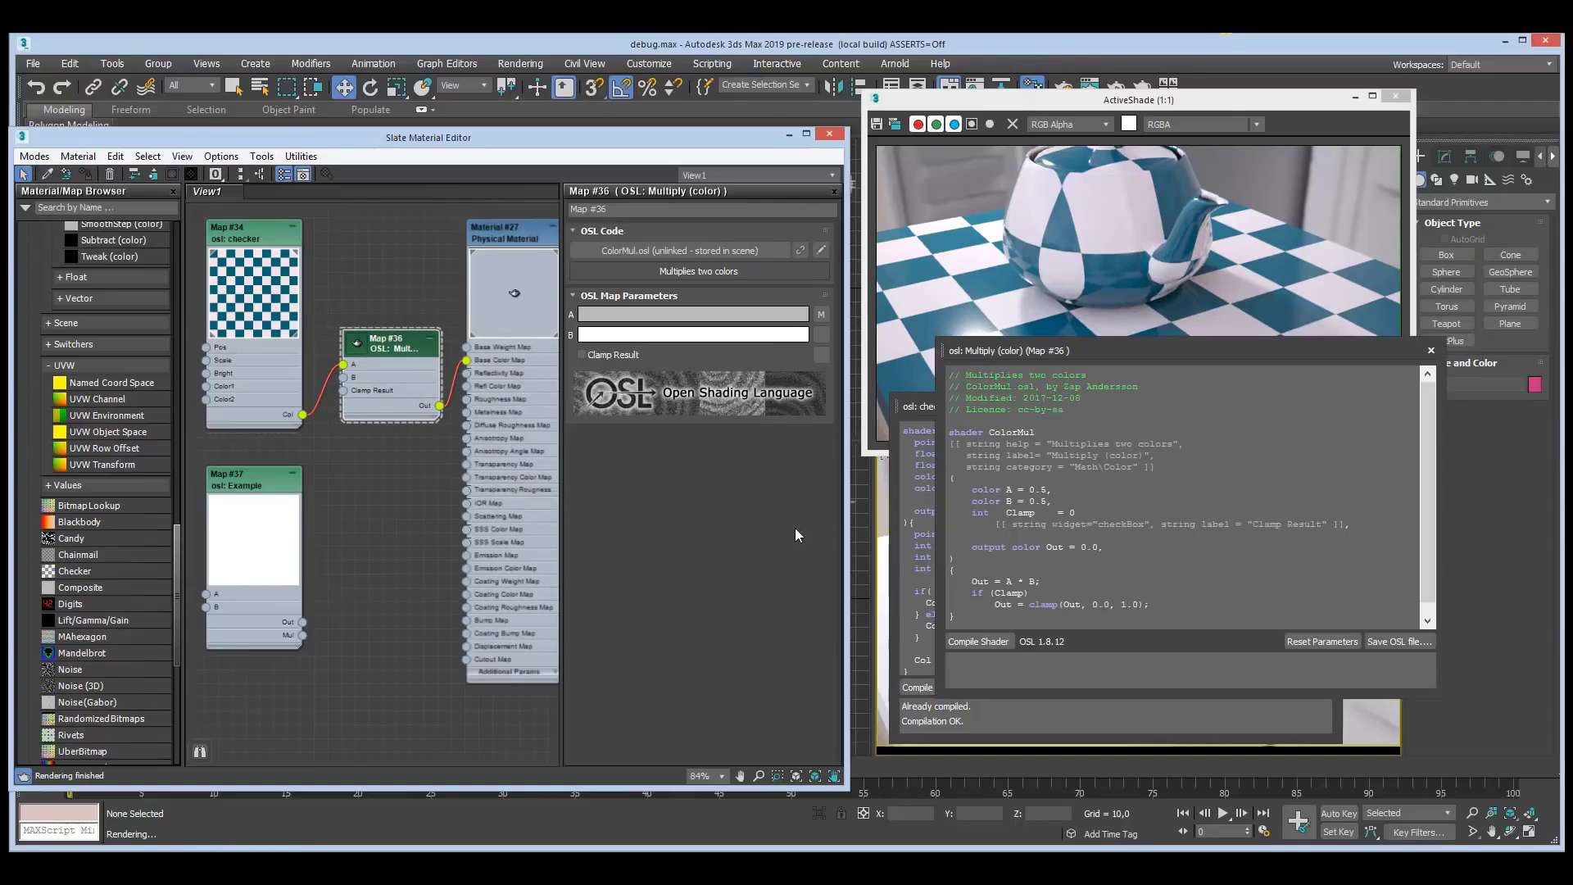
left_click(1191, 498)
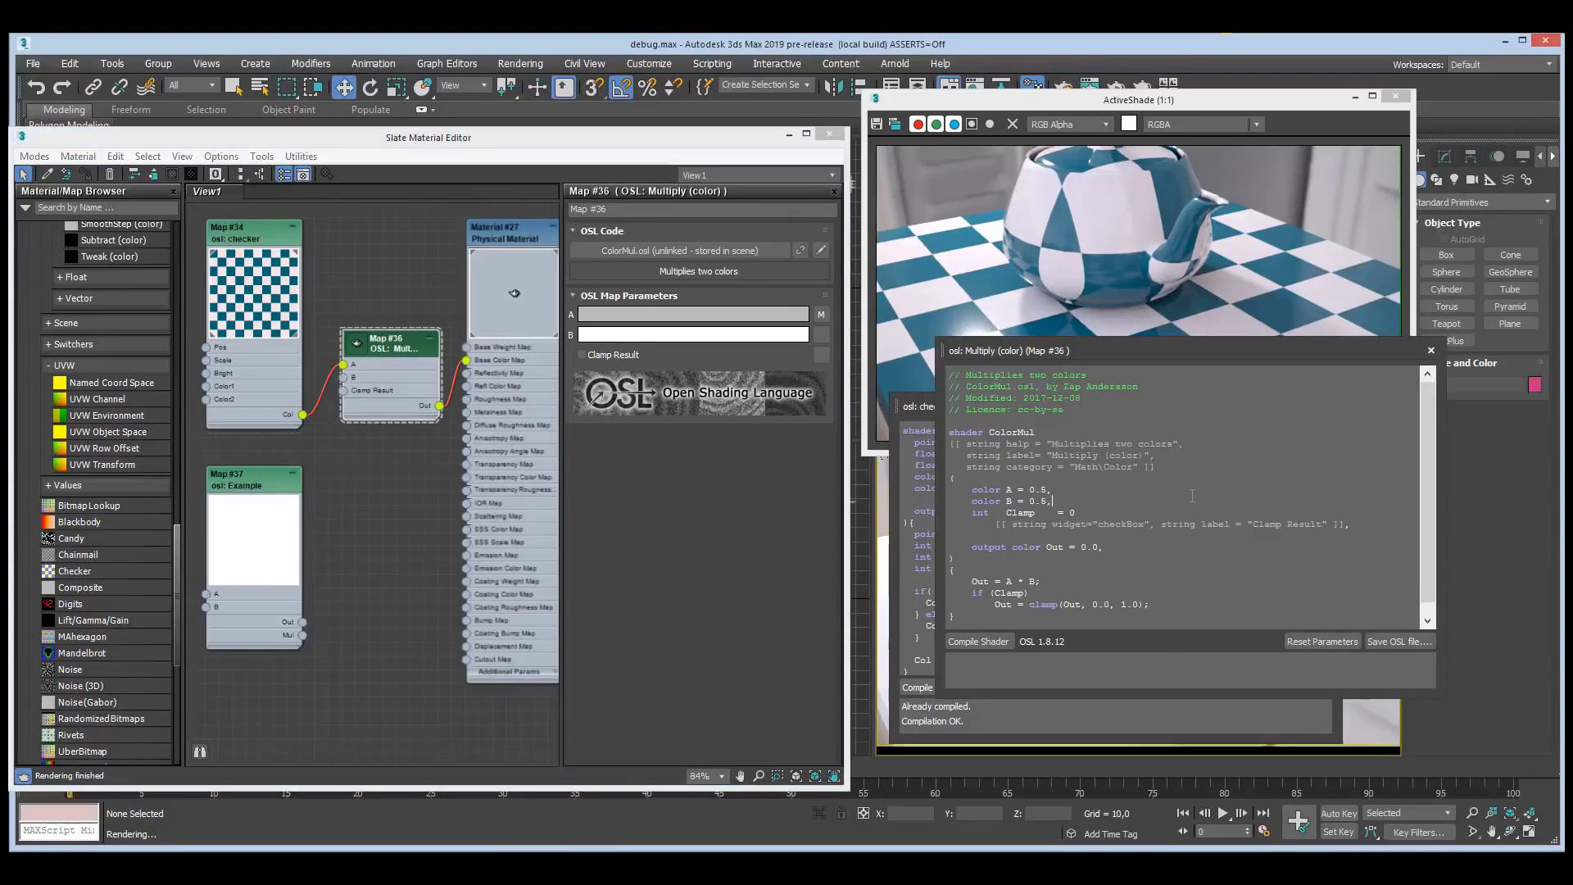
key("Return")
type("float X = 10.0,")
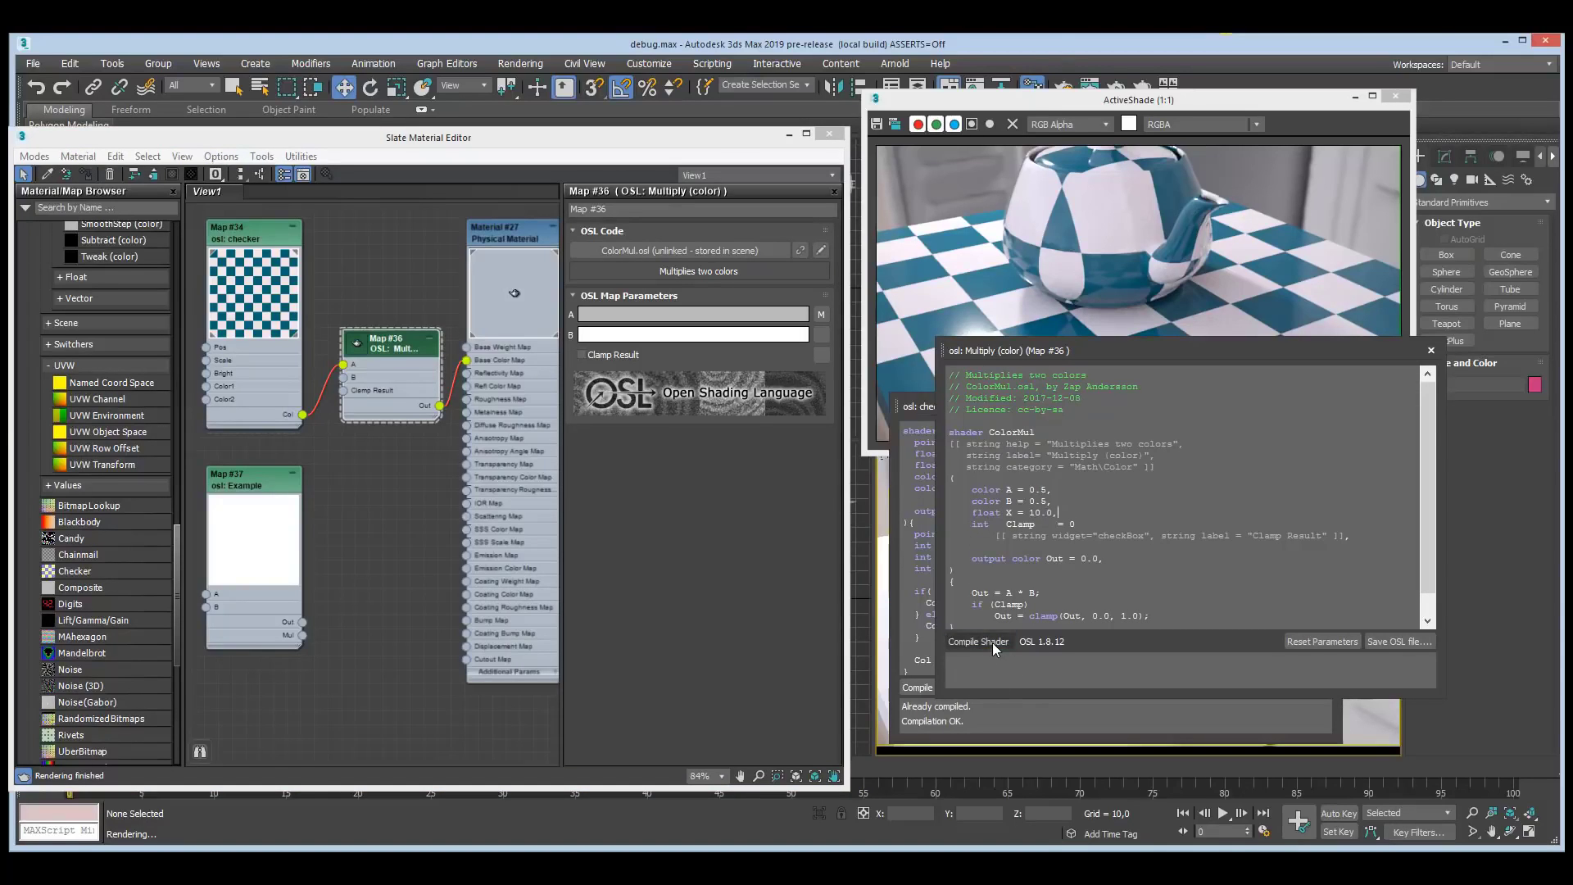
left_click(991, 642)
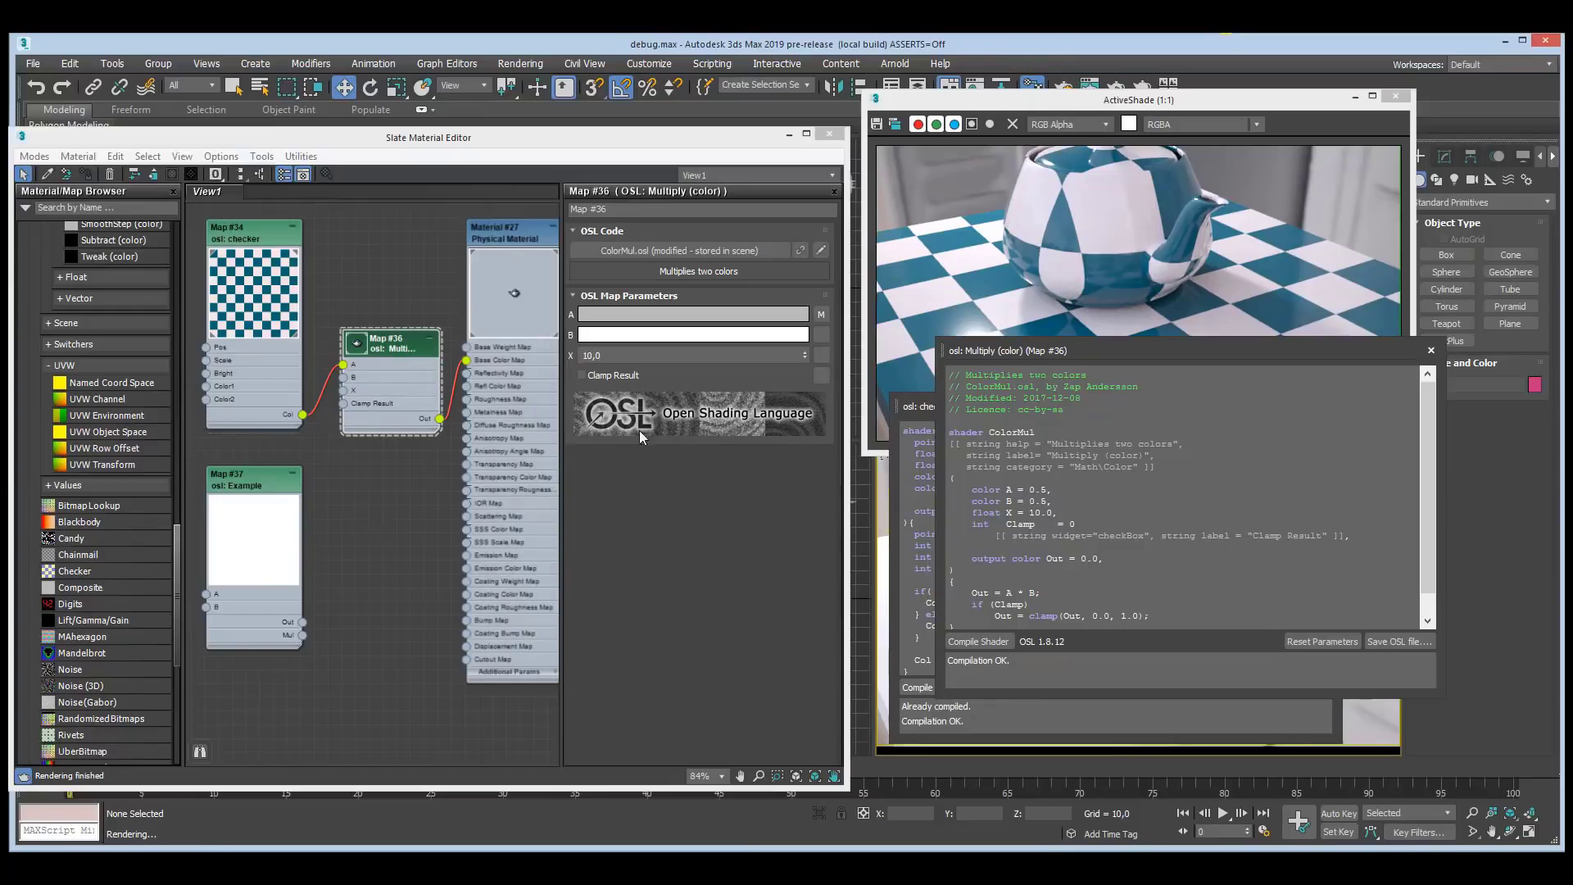
- Re-link the Multiply map to ColorMul.osl, discarding the local code edits without saving them
left_click(798, 253)
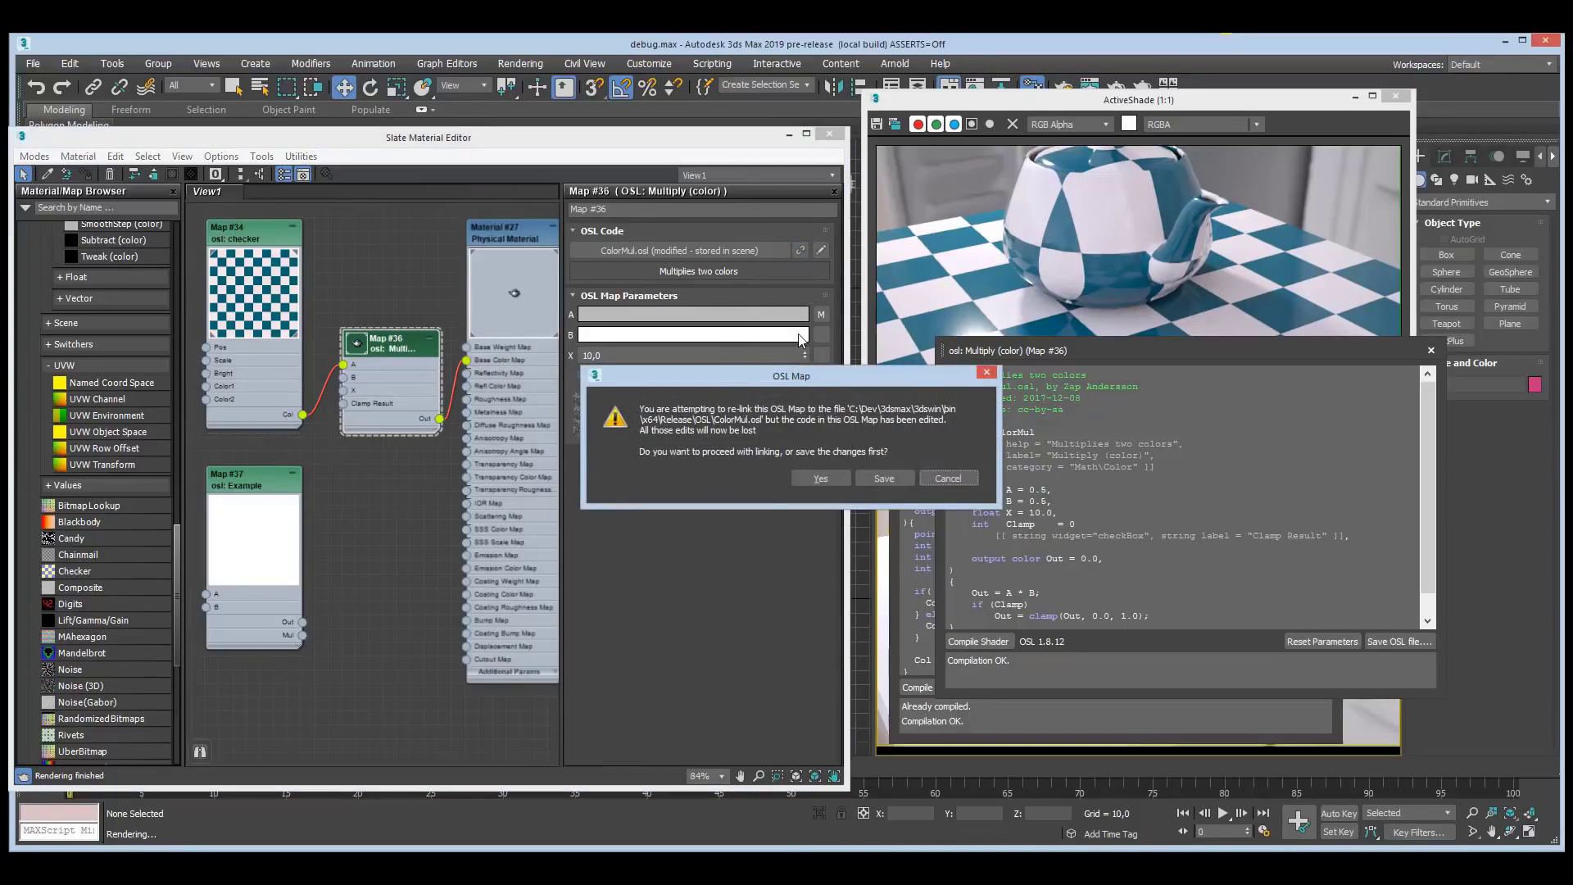
left_click(819, 477)
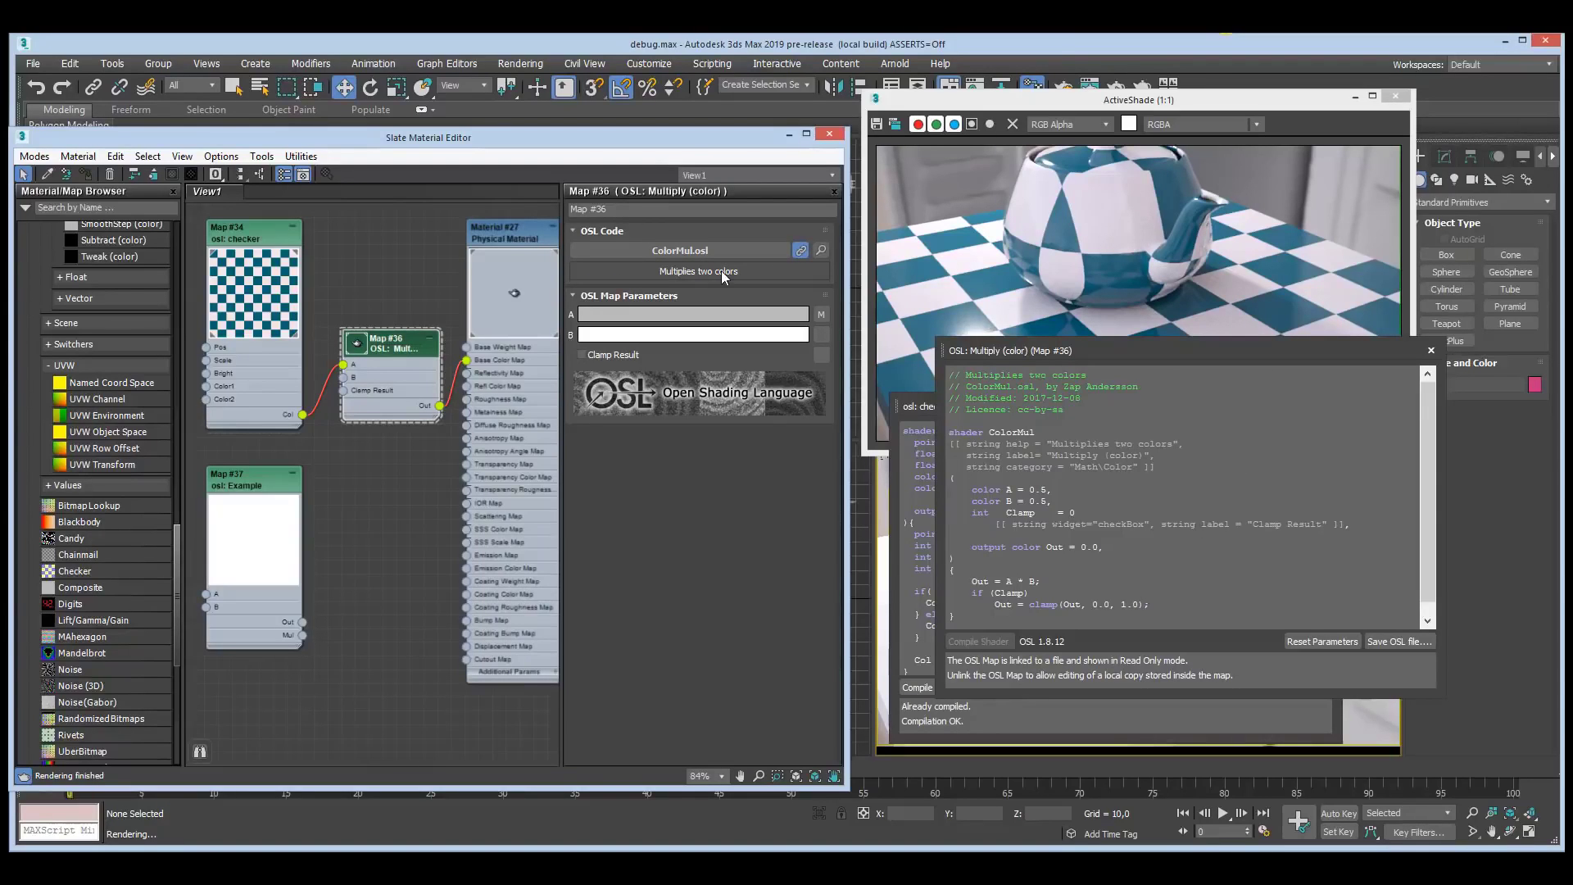
- Load the shader file d:\downloads\uncle-bobs.osl into the Example OSL map below the checker map
left_click(244, 484)
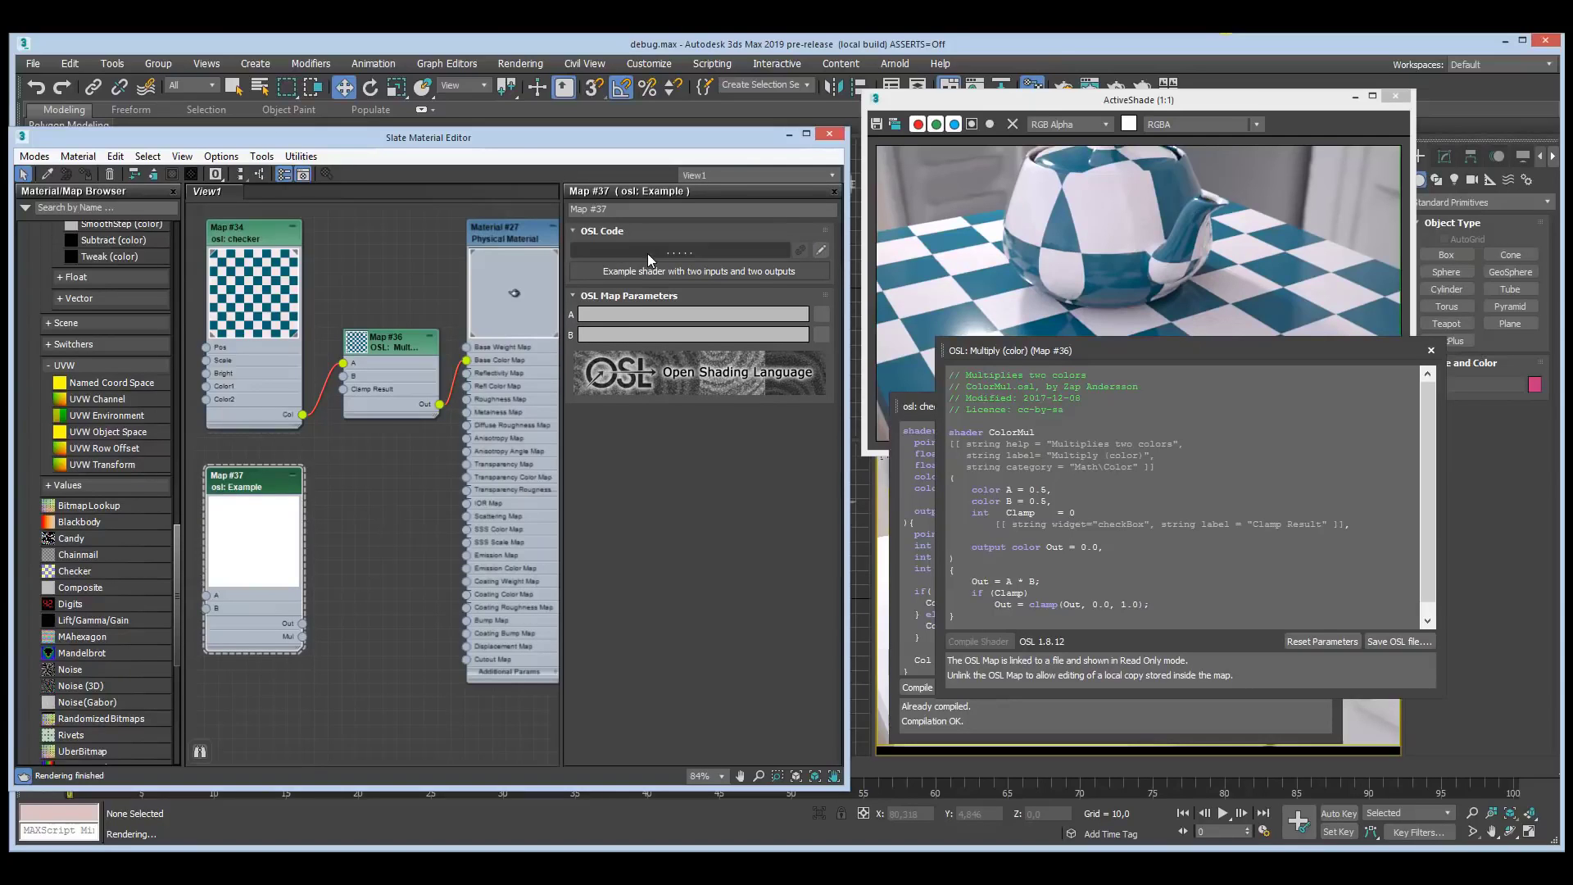
middle_click_drag(327, 628, 357, 506)
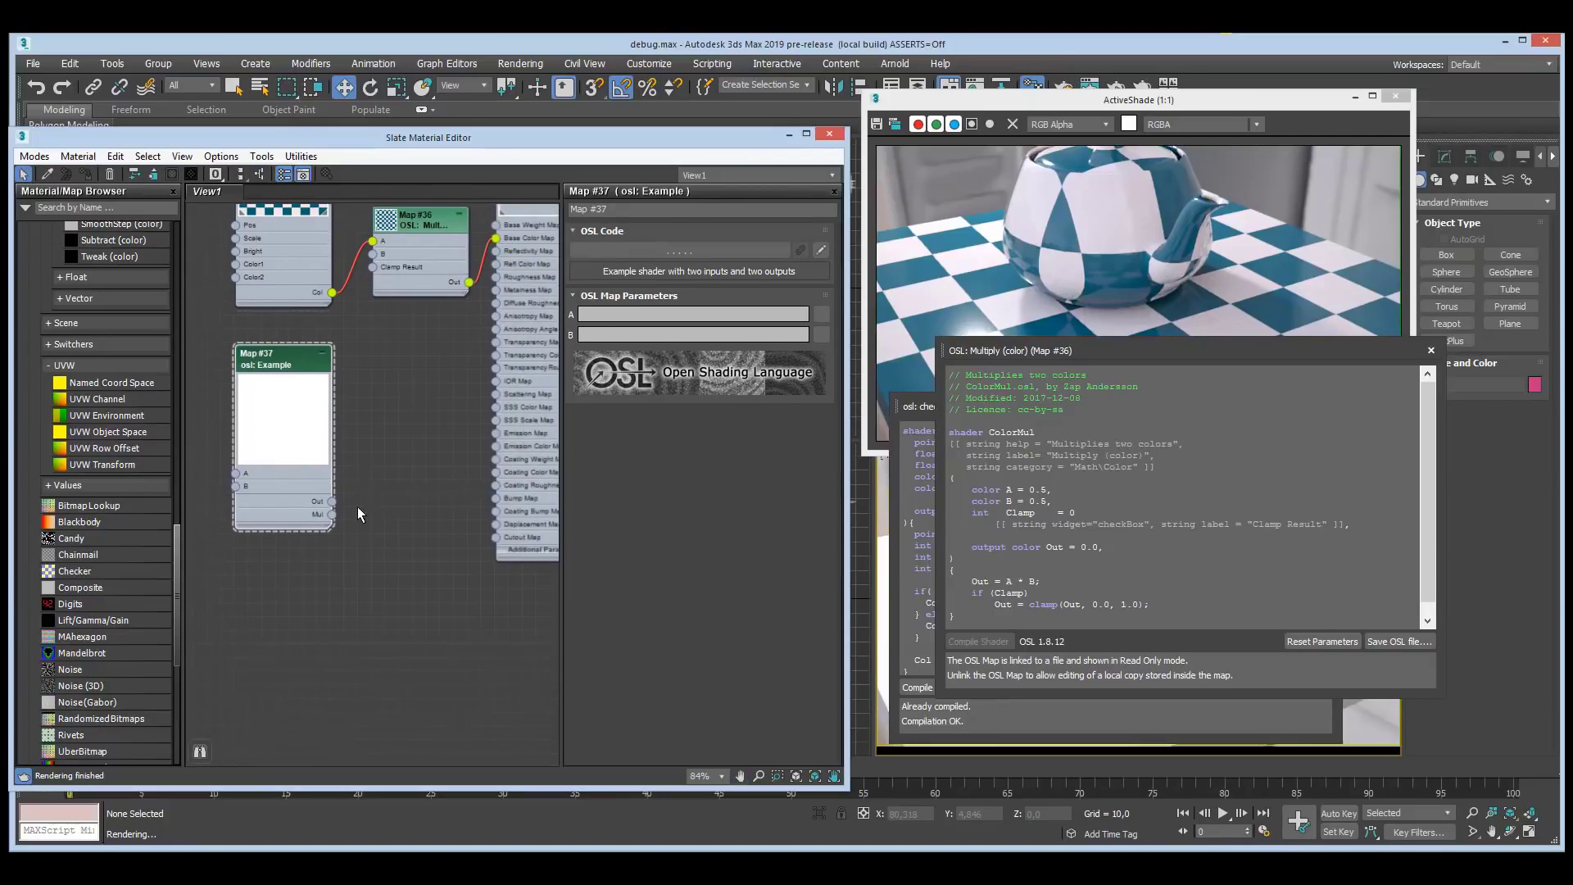
left_click(680, 250)
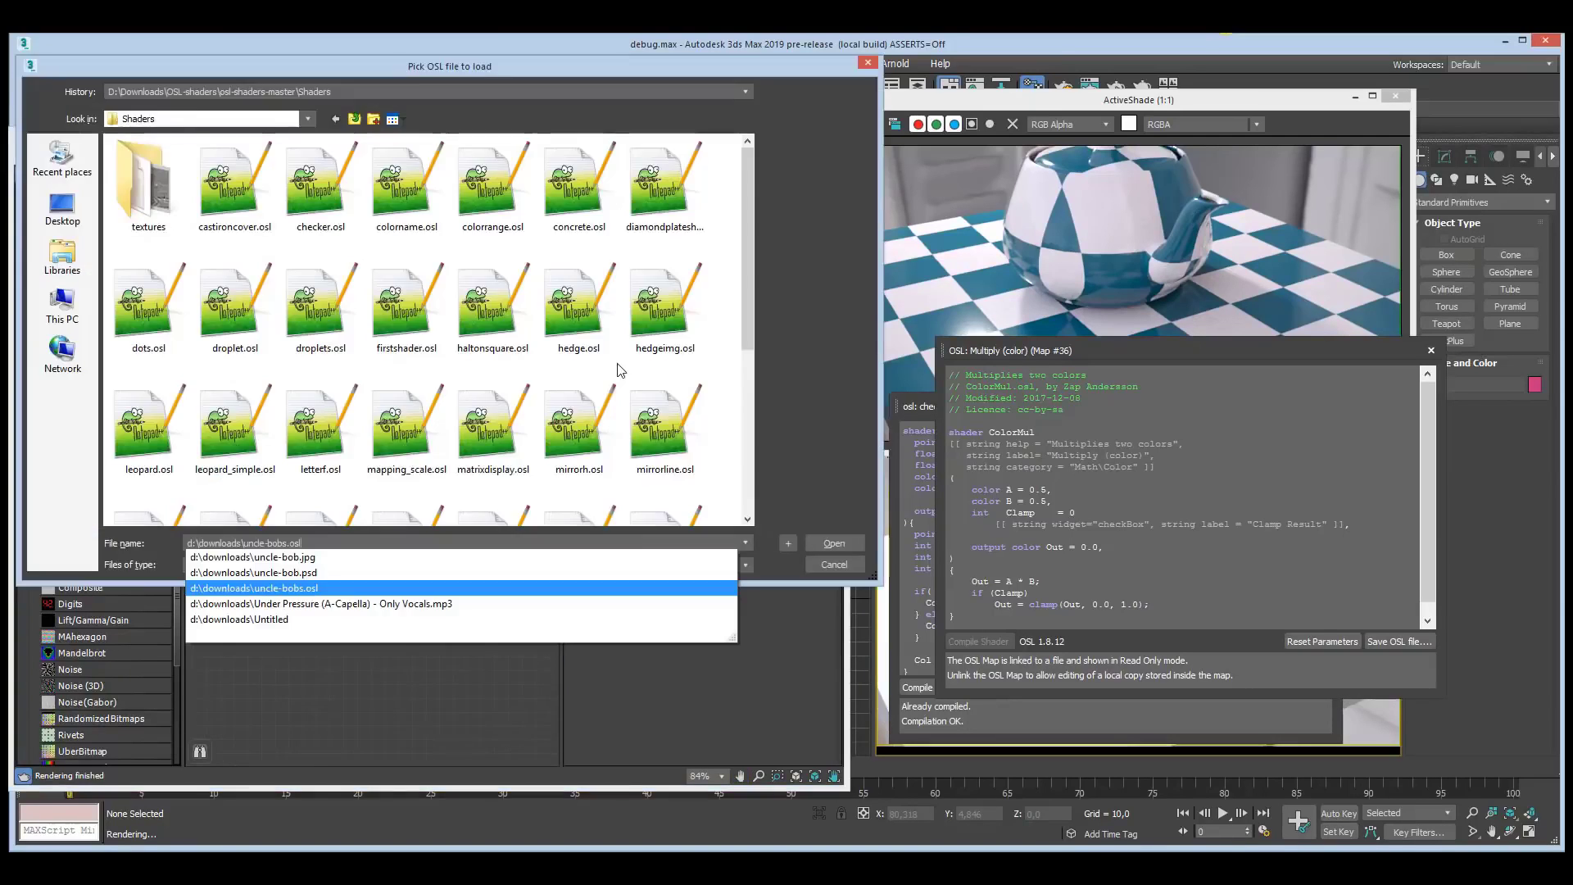
key("Return")
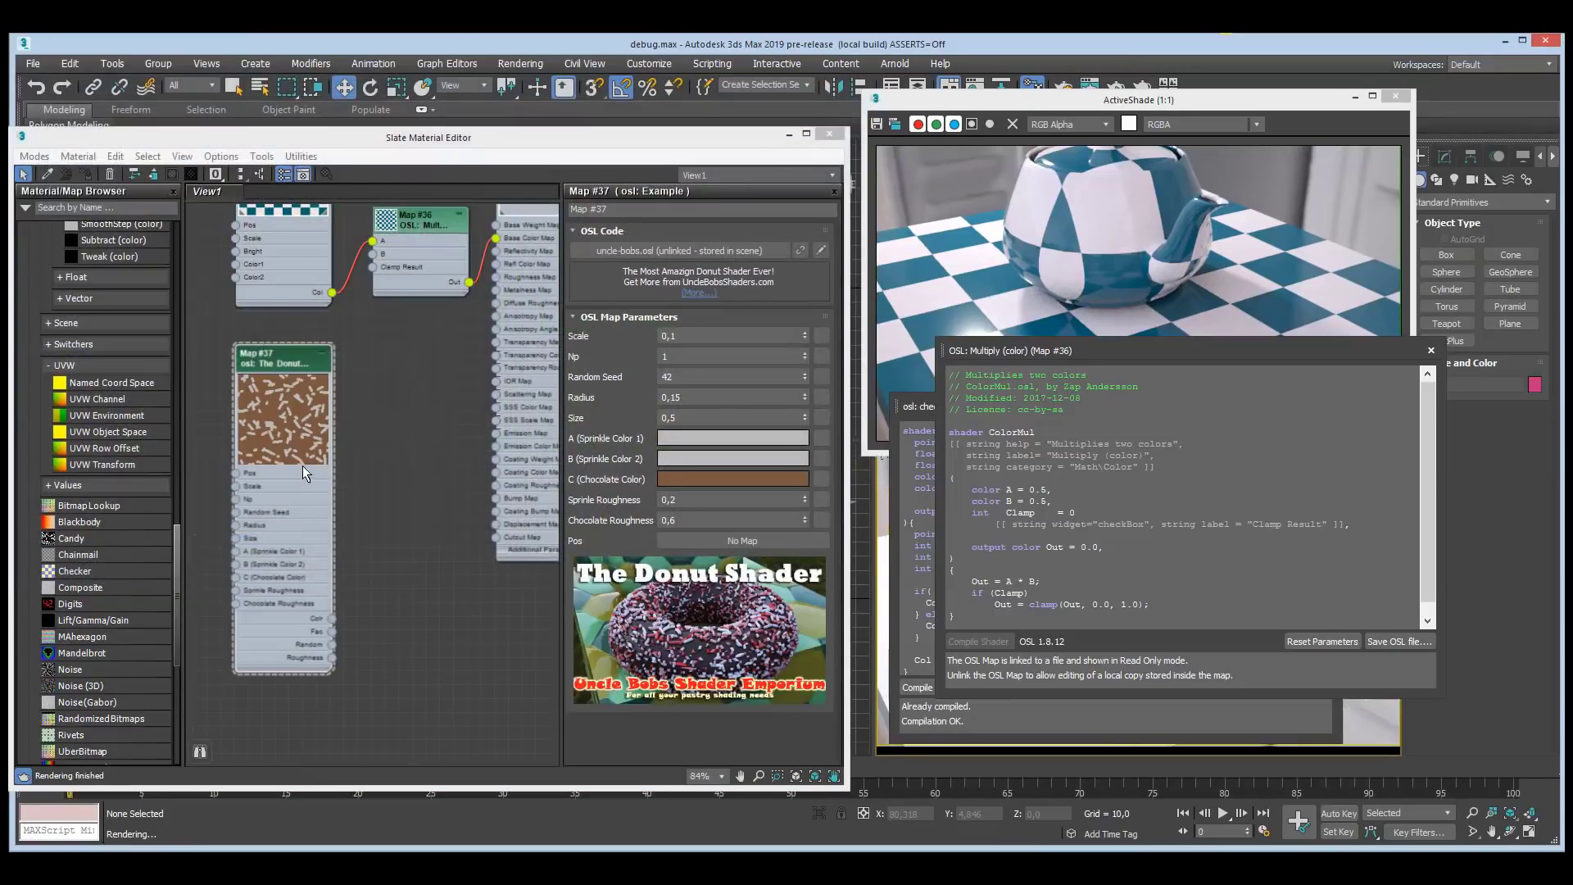
- Open the Donut Shader's code beside the material editor and compare its declarations with the map's parameters
left_click(819, 251)
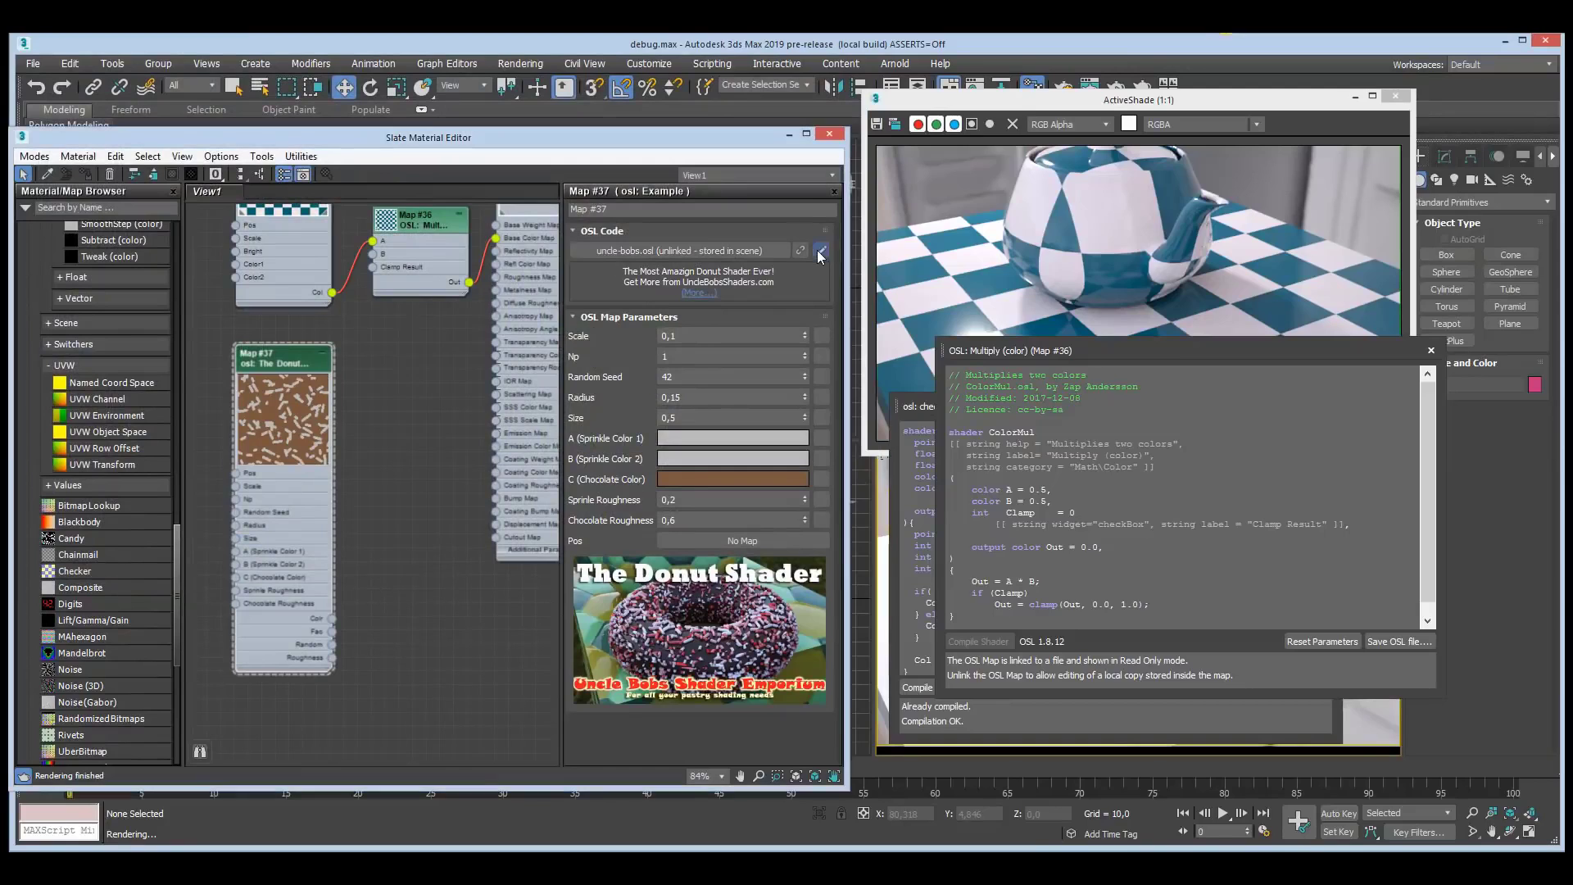
left_click_drag(986, 208, 1088, 188)
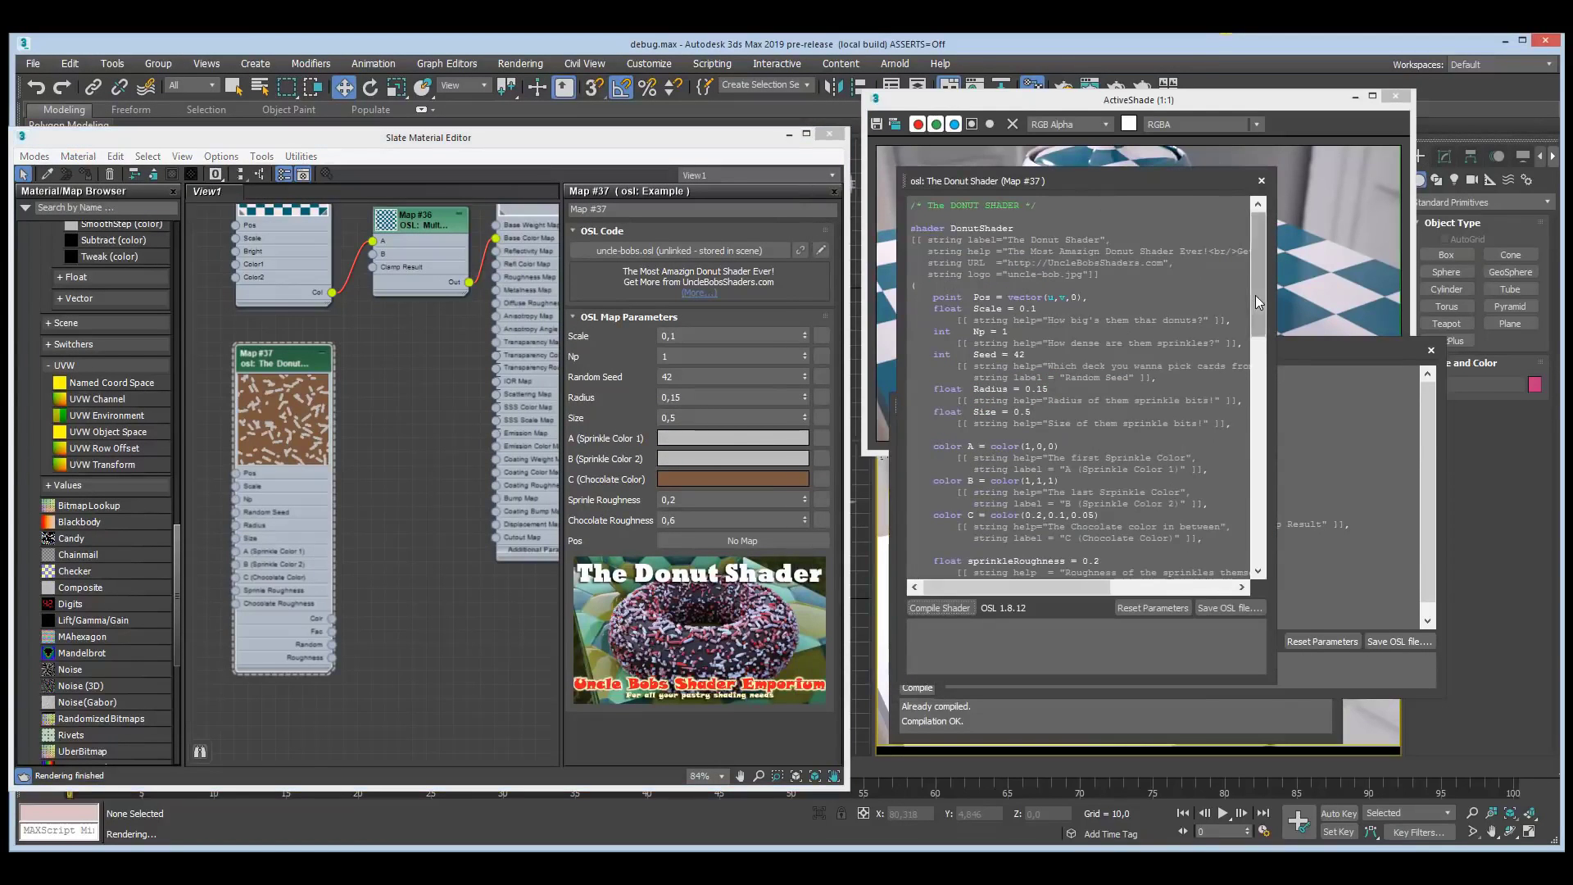
scroll(1257, 279, "down", 3)
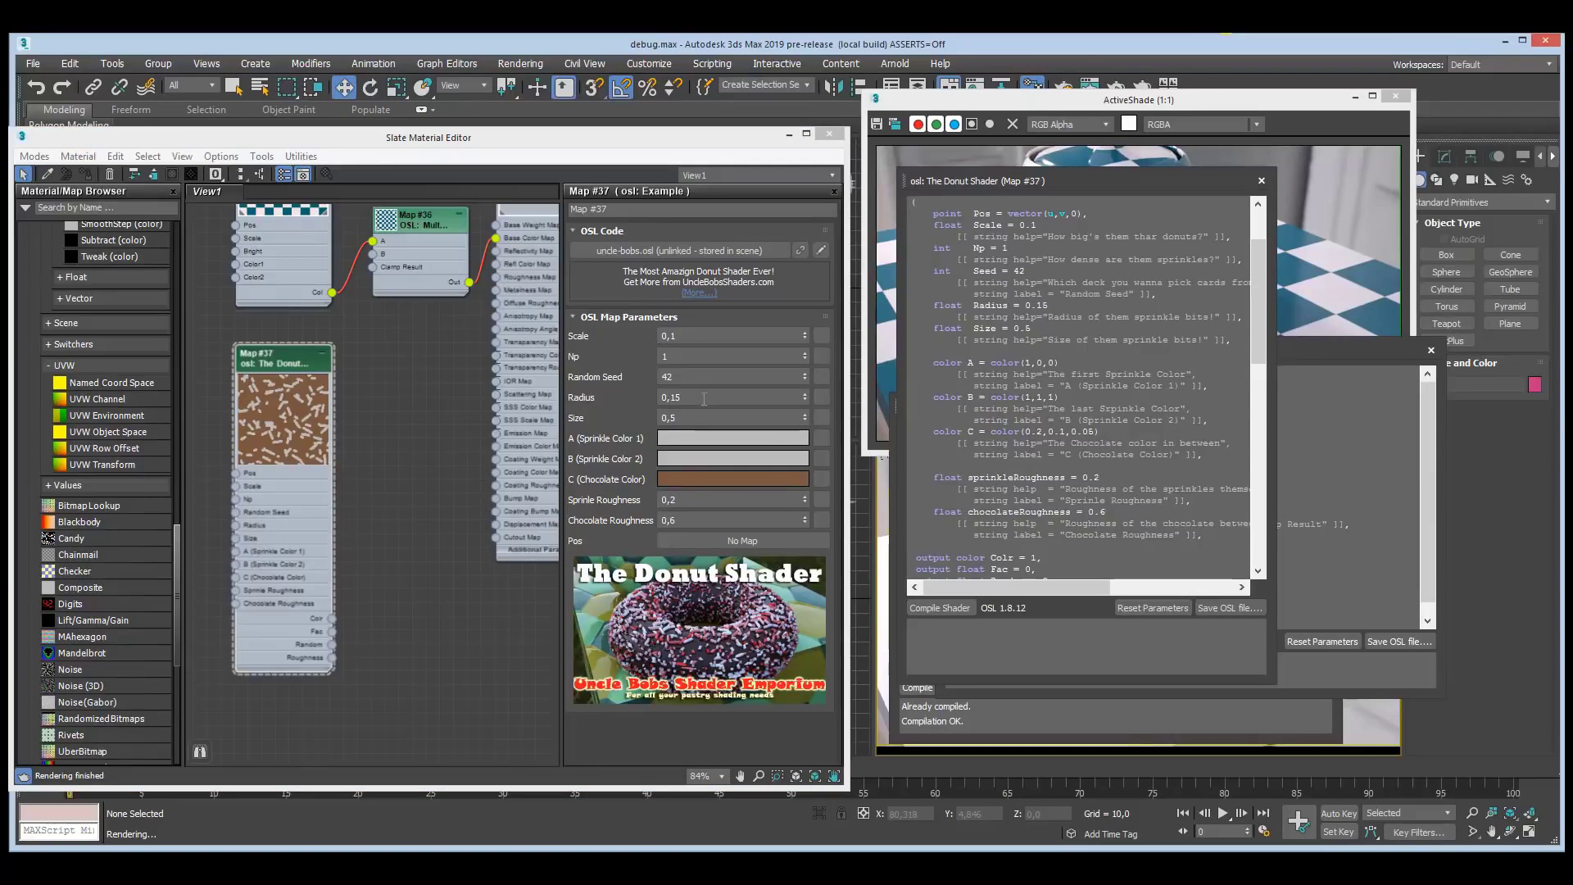
left_click(680, 377)
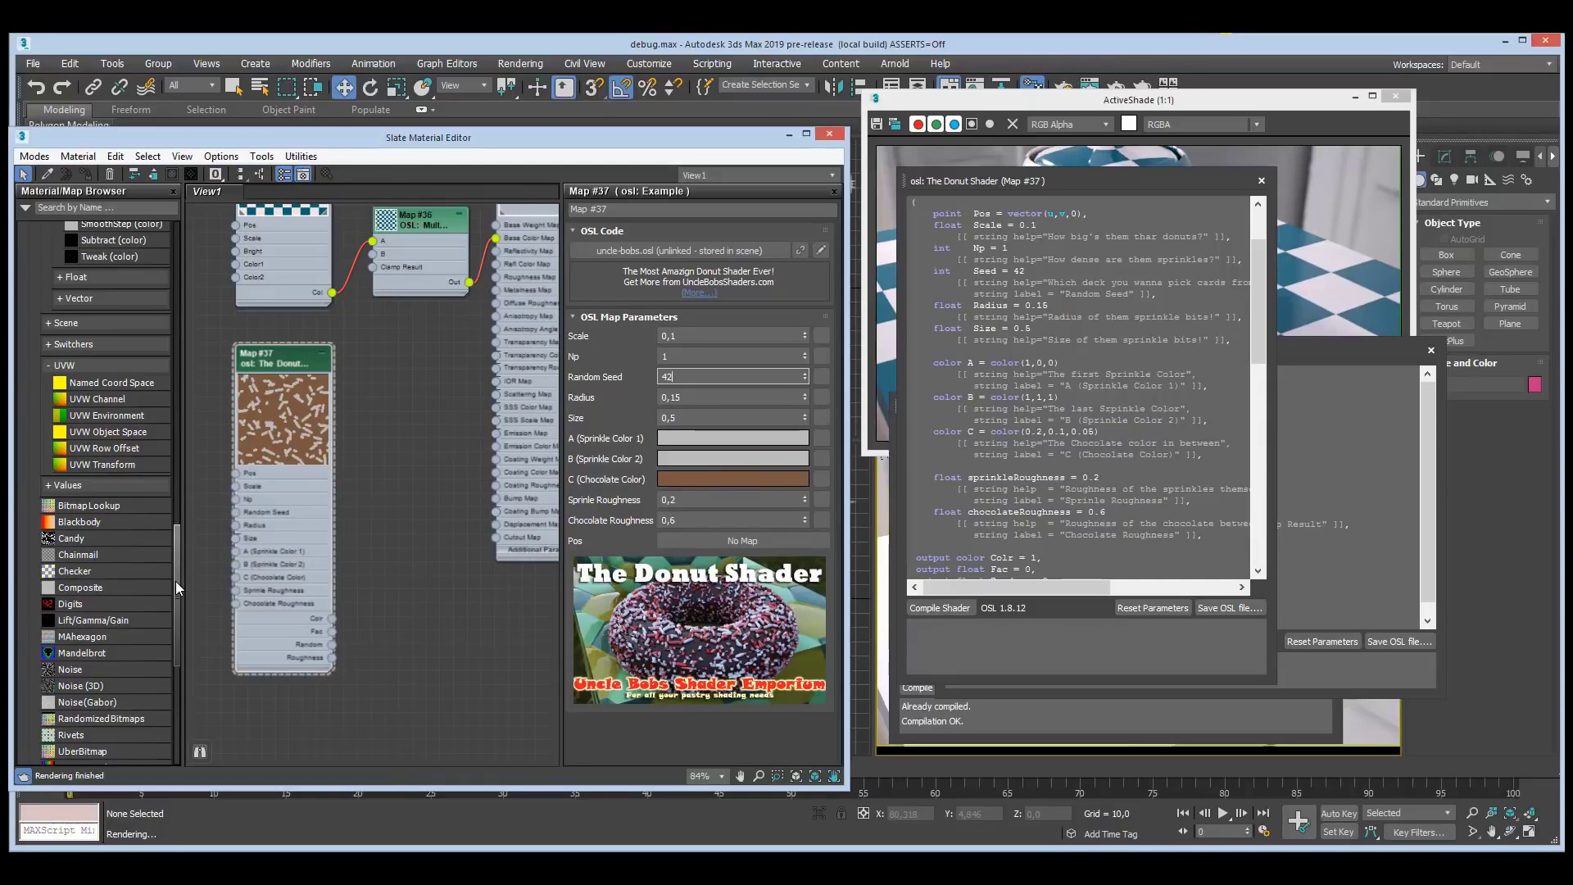
left_click_drag(176, 583, 174, 608)
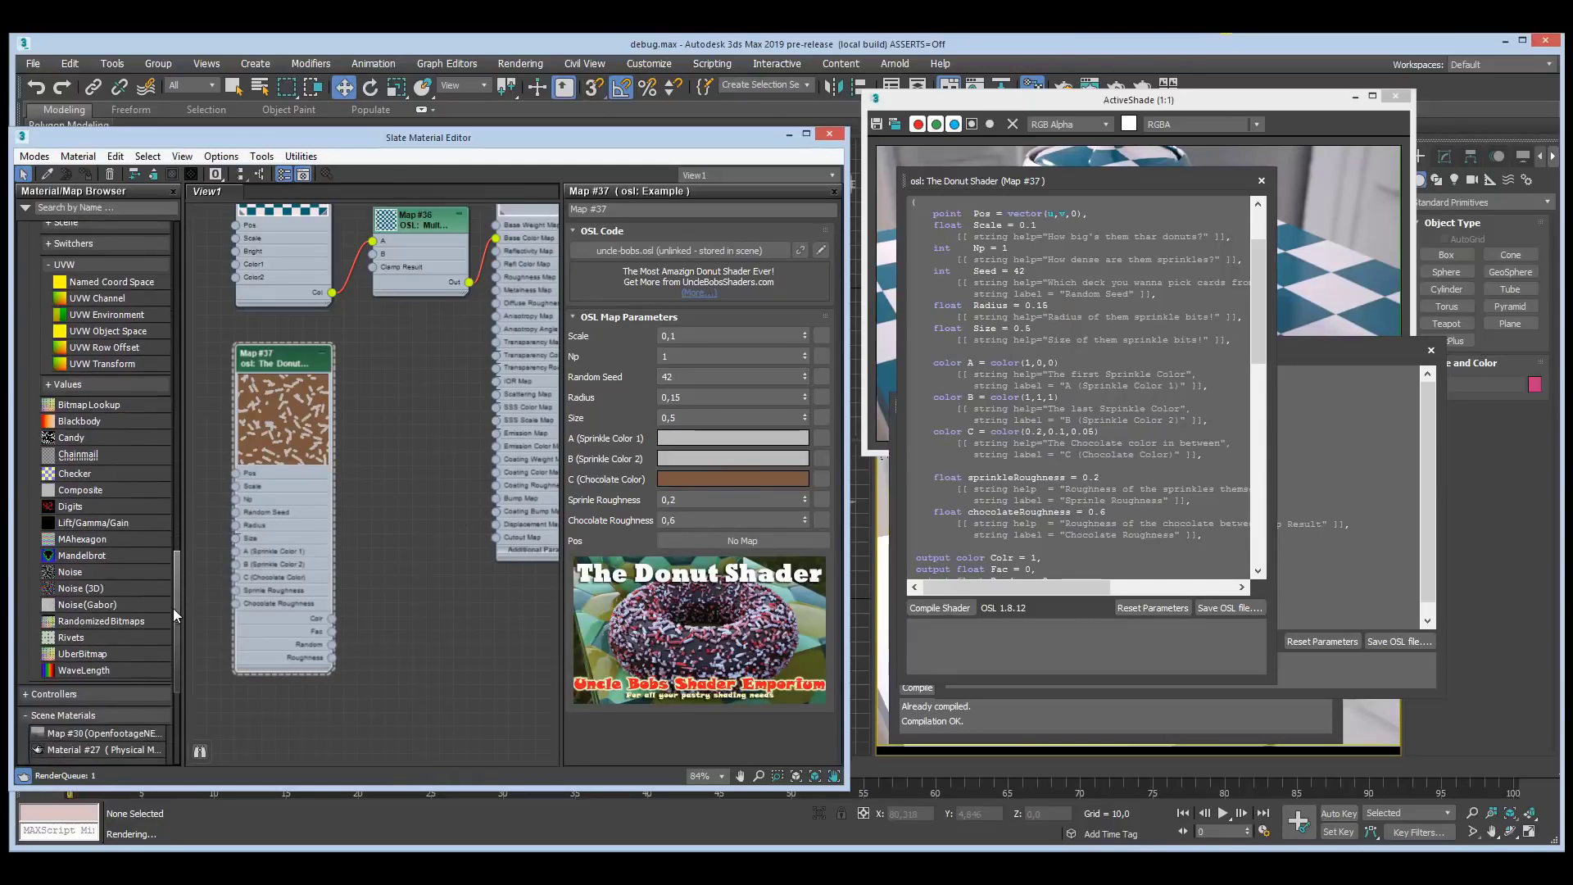